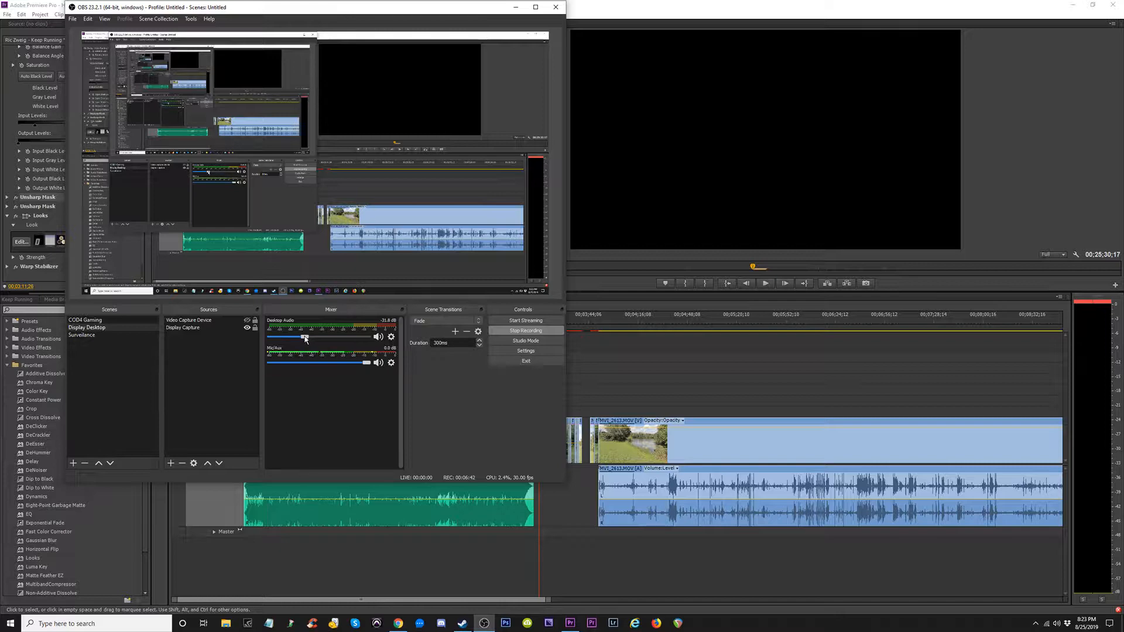
# - Switch to Premiere Pro and play the opening seconds of the long MVI_2613.MOV clip after the music montage
pyautogui.click(608, 382)
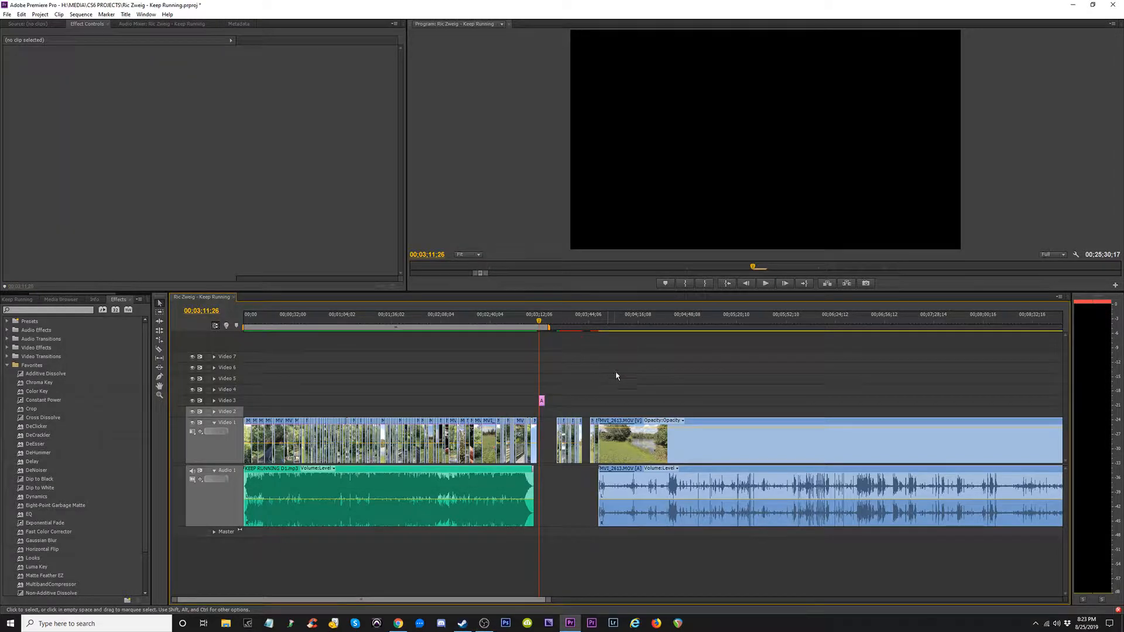
pyautogui.hotkey('ctrl', 's')
pyautogui.click(585, 322)
pyautogui.moveTo(594, 323); pyautogui.dragTo(603, 325)
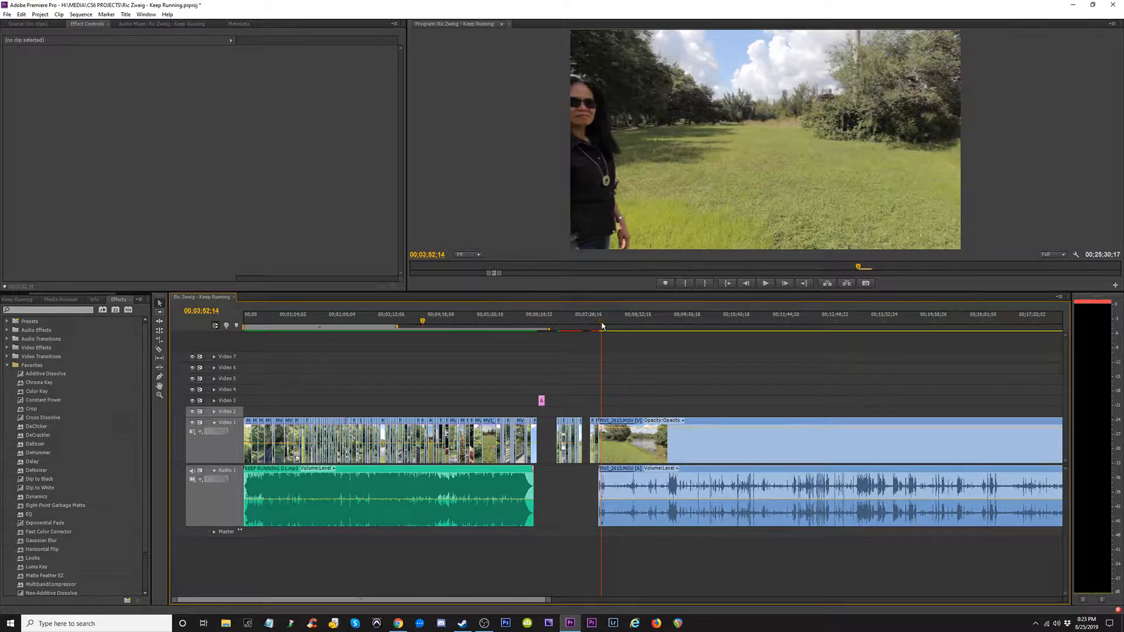
pyautogui.press('-')
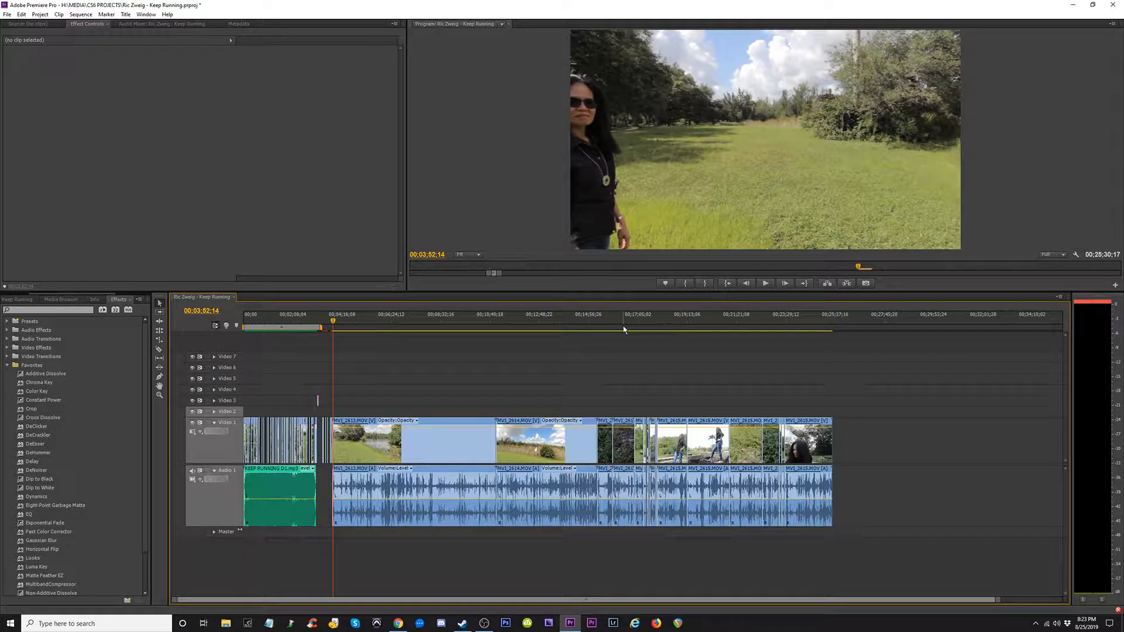
pyautogui.press('=')
pyautogui.press('=')
pyautogui.press('=')
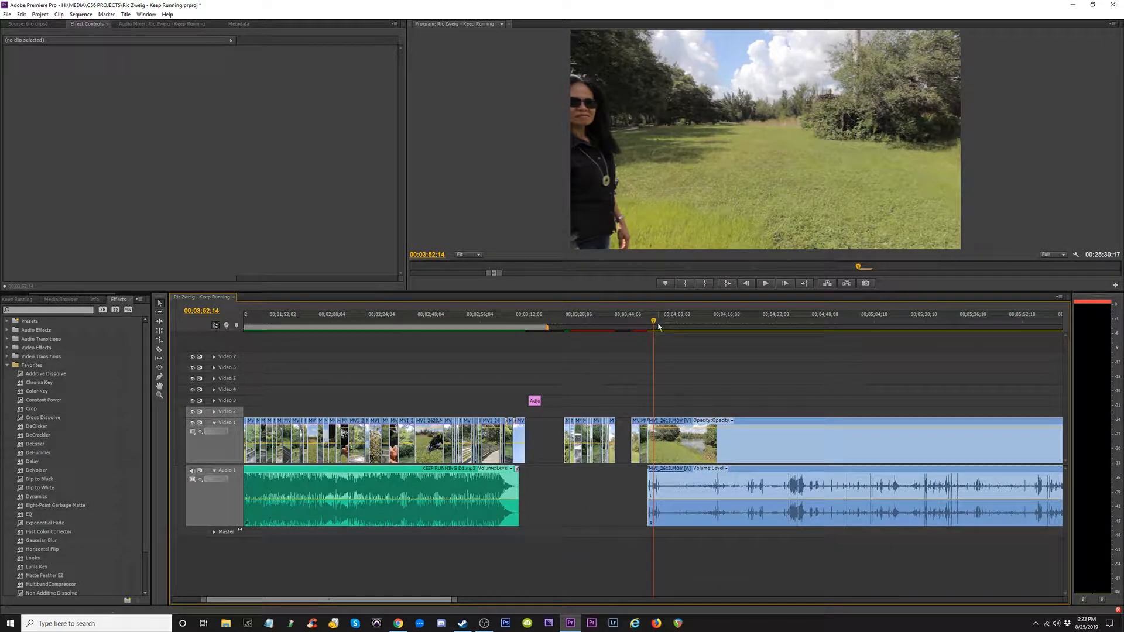
pyautogui.press('space')
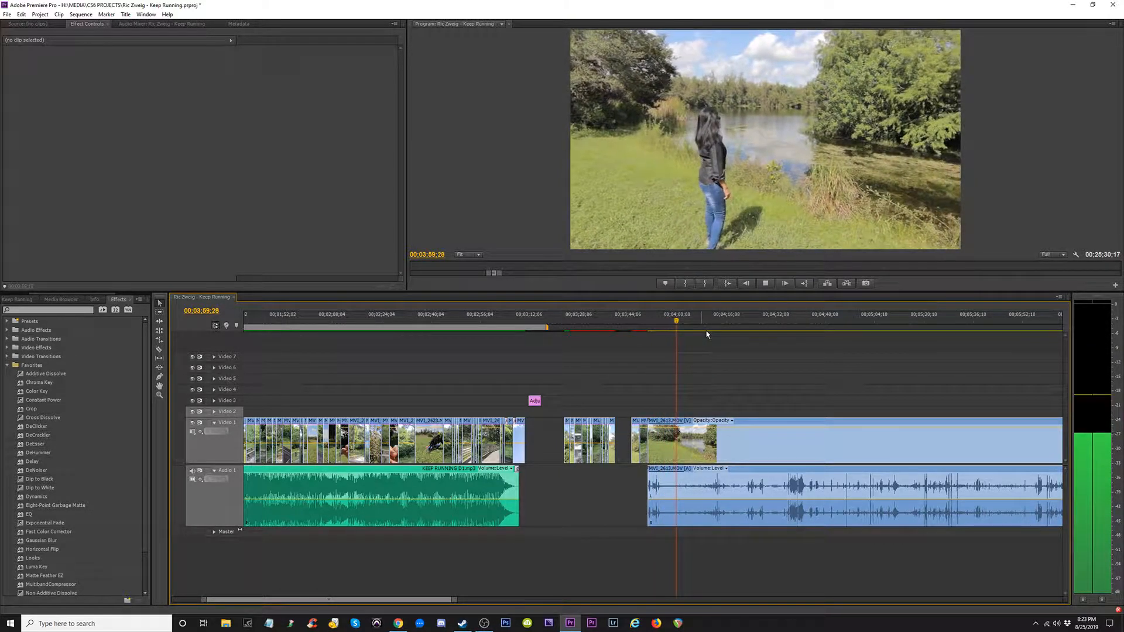
pyautogui.press('space')
# - Play the start of the first MVI_2613.MOV clip again and trim its beginning to 00;03;54;10
pyautogui.press('=')
pyautogui.press('=')
pyautogui.press('=')
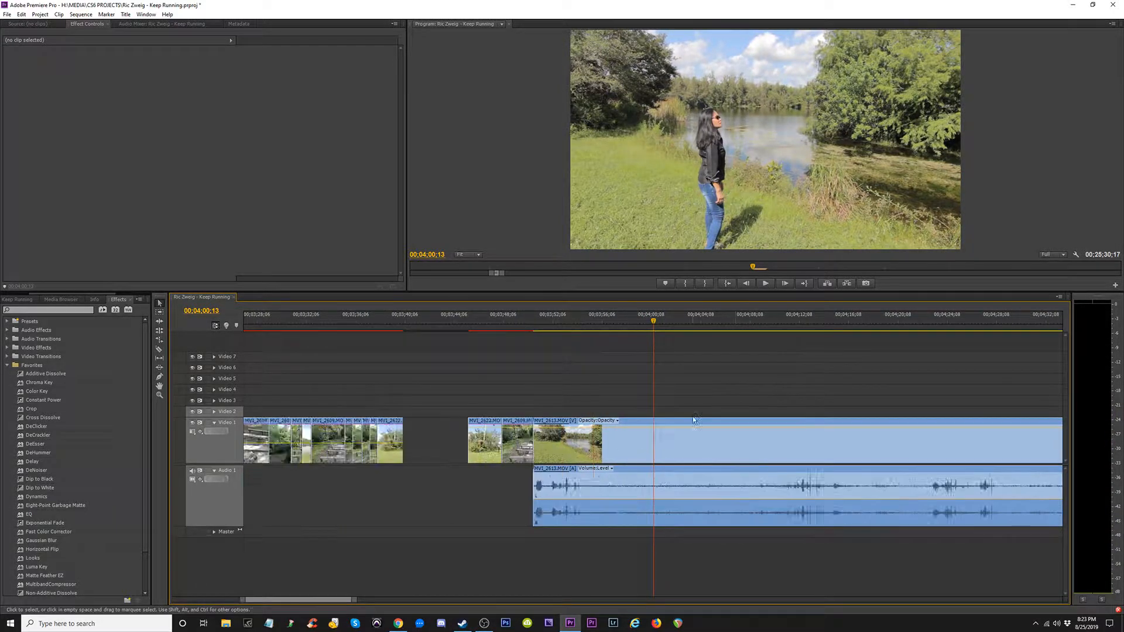
pyautogui.click(483, 322)
pyautogui.press('space')
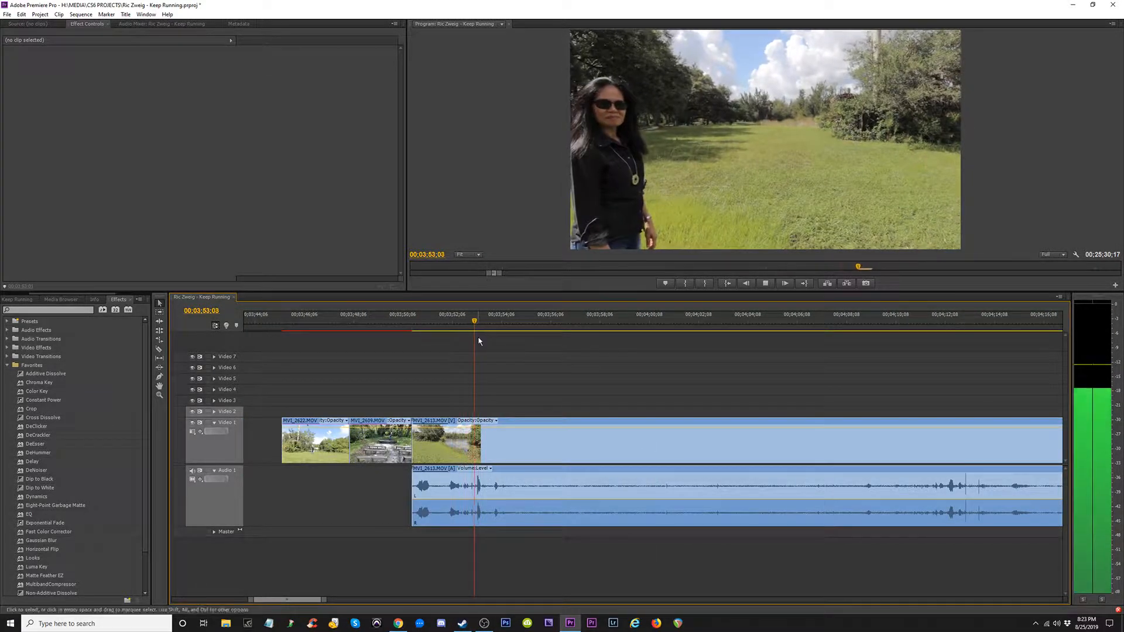
pyautogui.press('space')
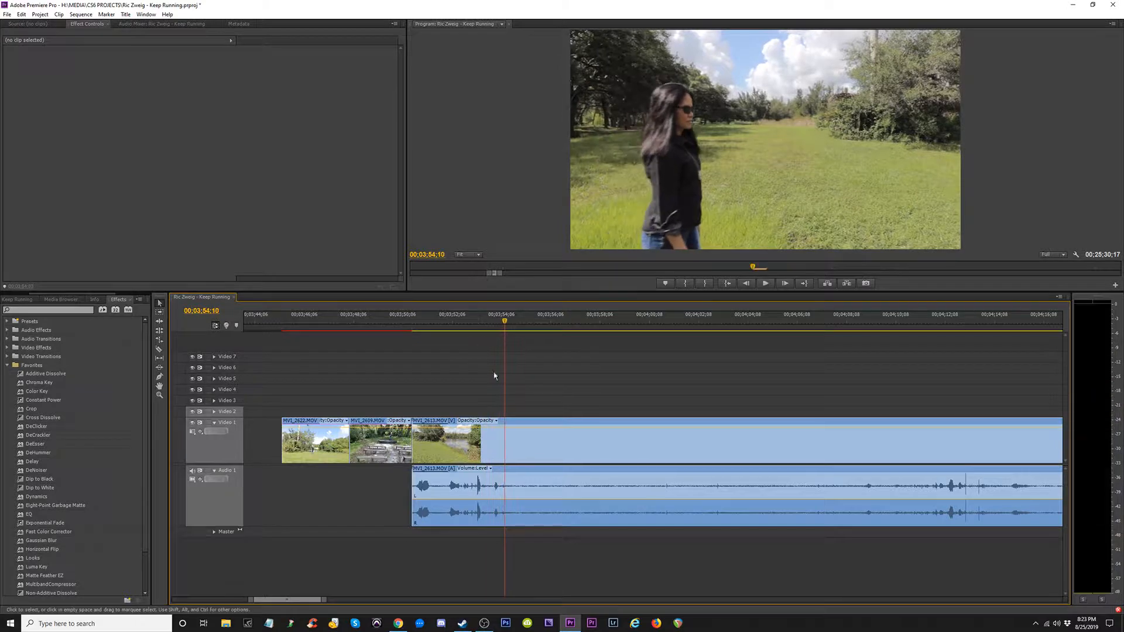
pyautogui.moveTo(419, 463); pyautogui.dragTo(505, 463)
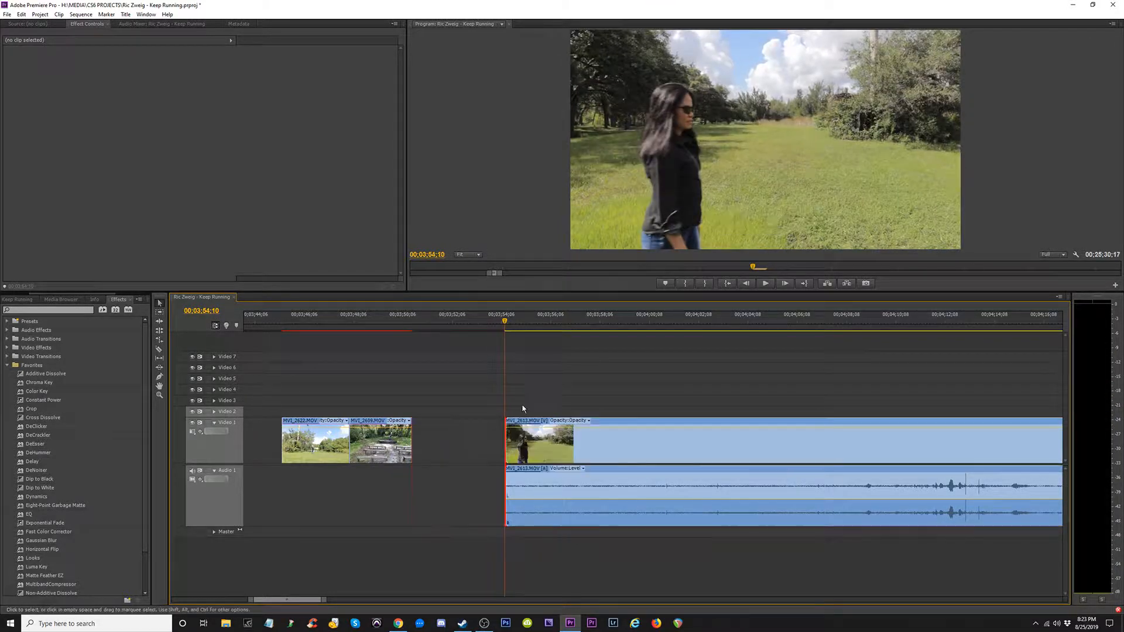
# - Split the trimmed MVI_2613.MOV clip with the Razor tool at 00;03;58;20
pyautogui.moveTo(509, 323); pyautogui.dragTo(613, 345)
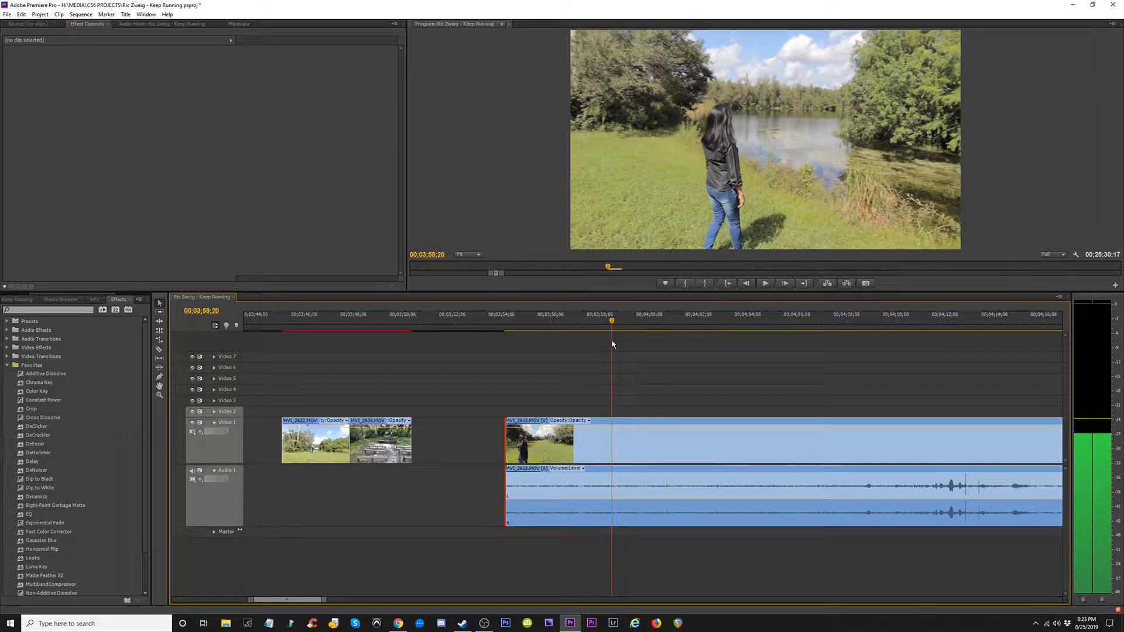
pyautogui.click(609, 440)
pyautogui.hotkey('ctrl', 'z')
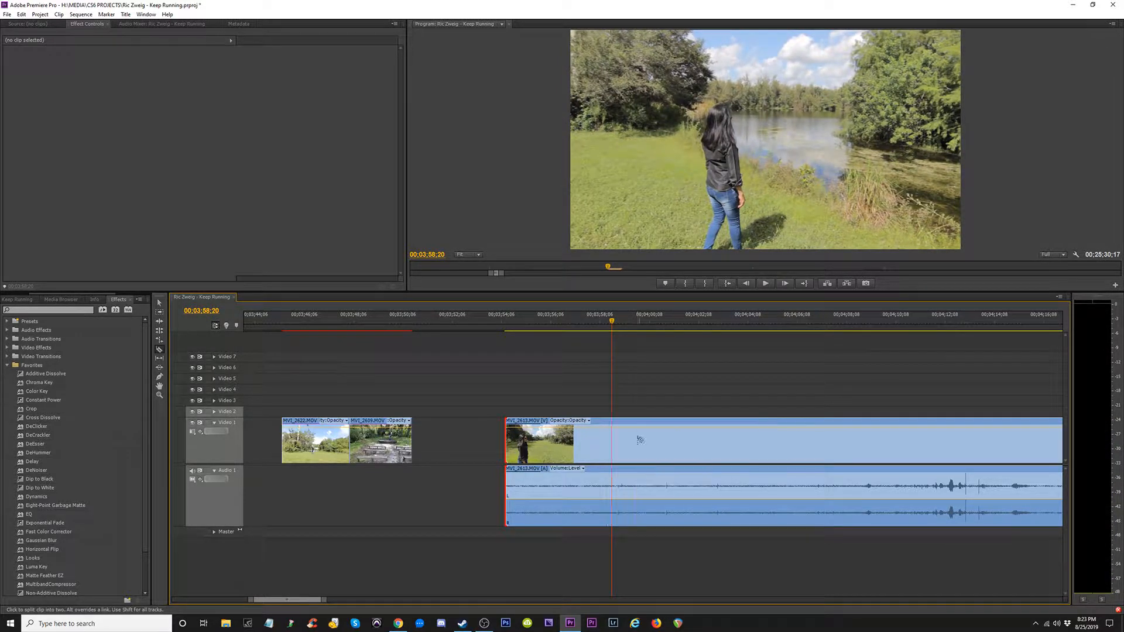
pyautogui.click(614, 450)
pyautogui.press('-')
pyautogui.press('-')
pyautogui.press('-')
pyautogui.press('-')
pyautogui.press('-')
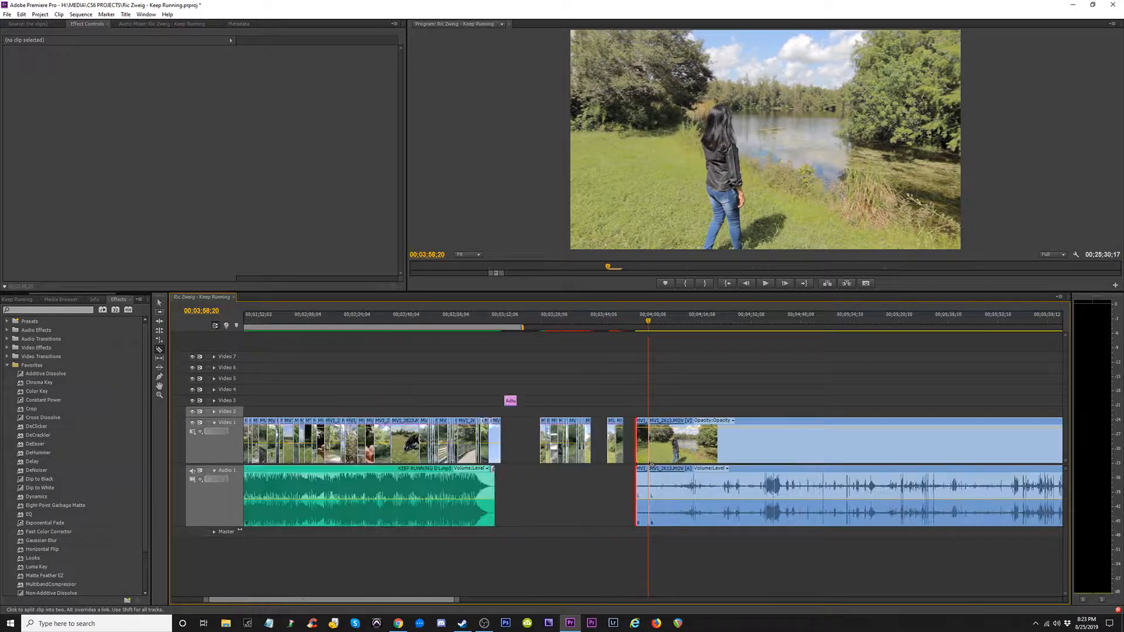
pyautogui.press('=')
pyautogui.press('=')
pyautogui.press('=')
pyautogui.press('=')
pyautogui.press('=')
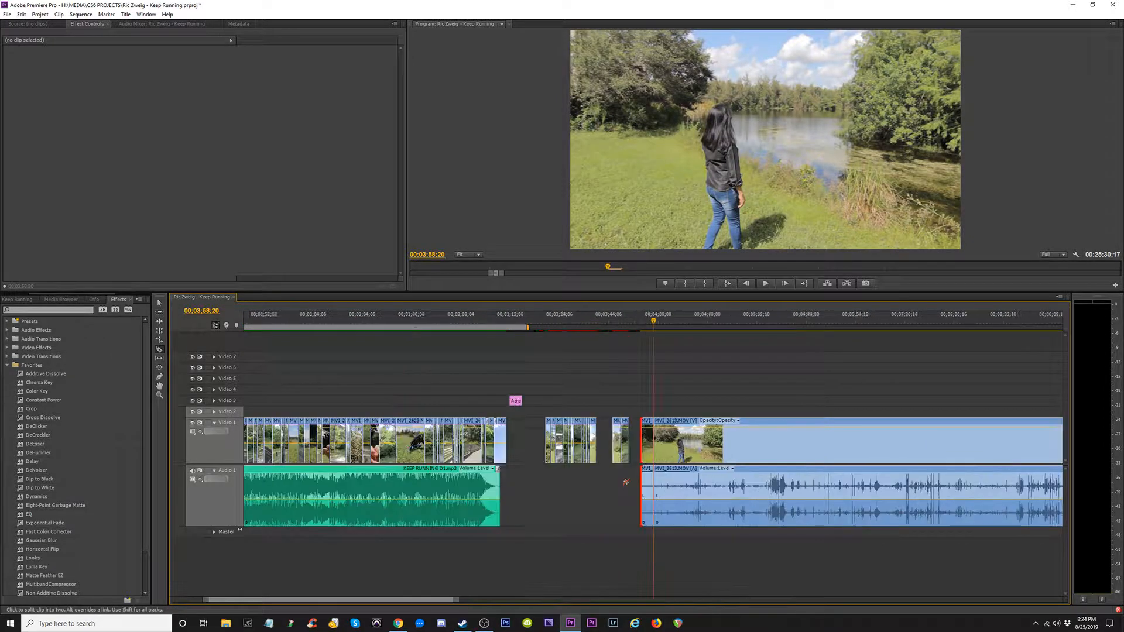
# - Play through the rest of the MVI_2613.MOV clip and split it at 00;04;33;25
pyautogui.press('v')
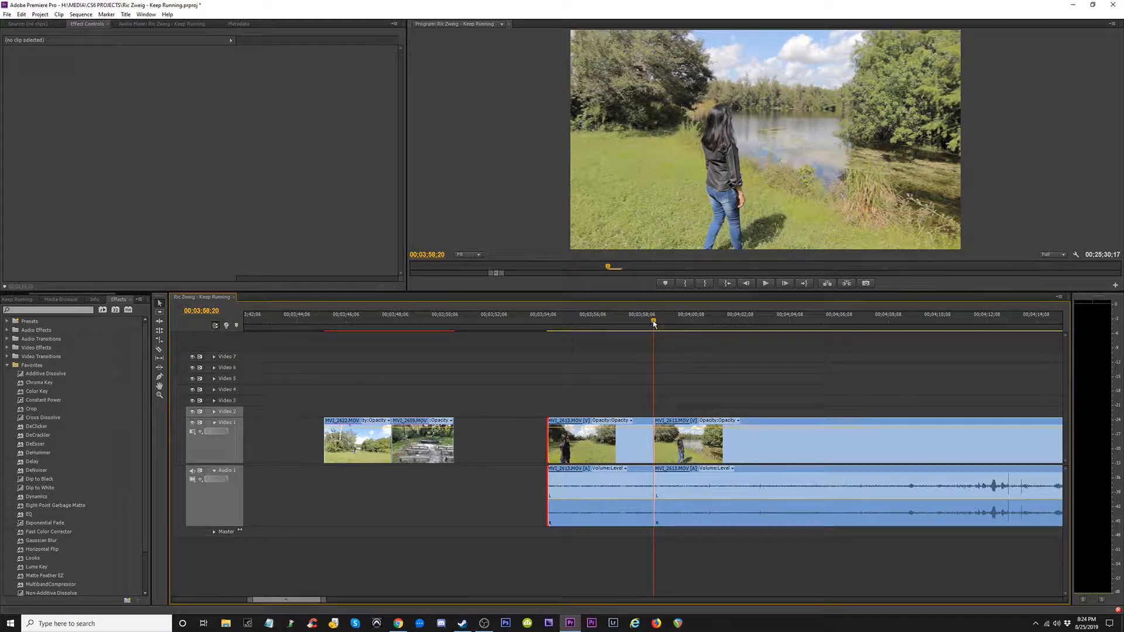
pyautogui.moveTo(654, 324); pyautogui.dragTo(968, 362)
pyautogui.press('-')
pyautogui.press('-')
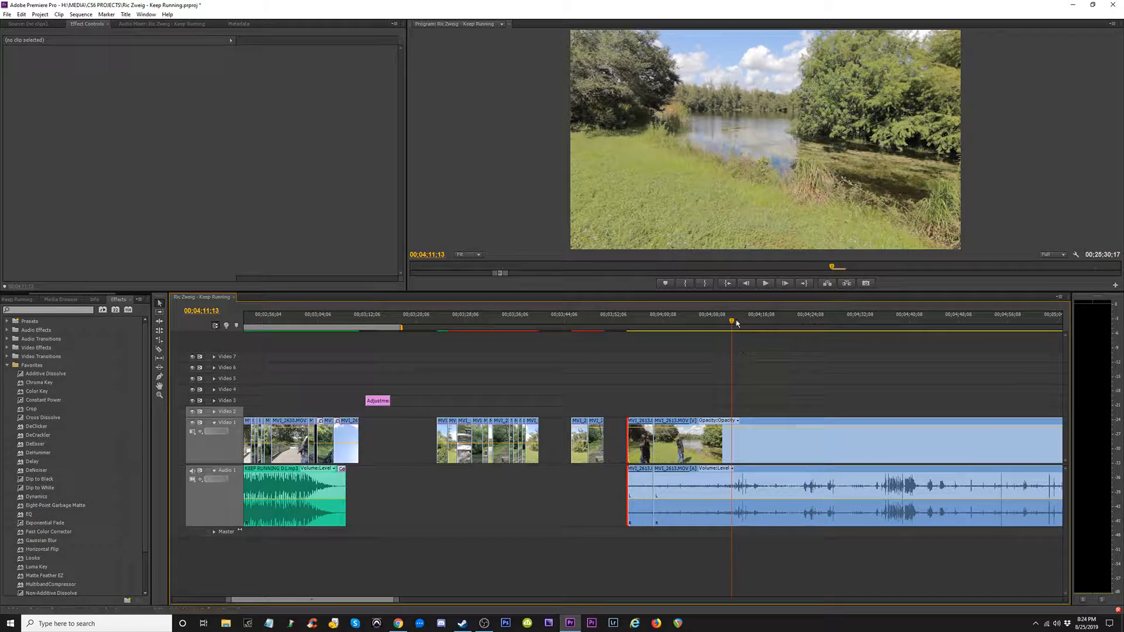
pyautogui.moveTo(737, 323); pyautogui.dragTo(772, 323)
pyautogui.press('space')
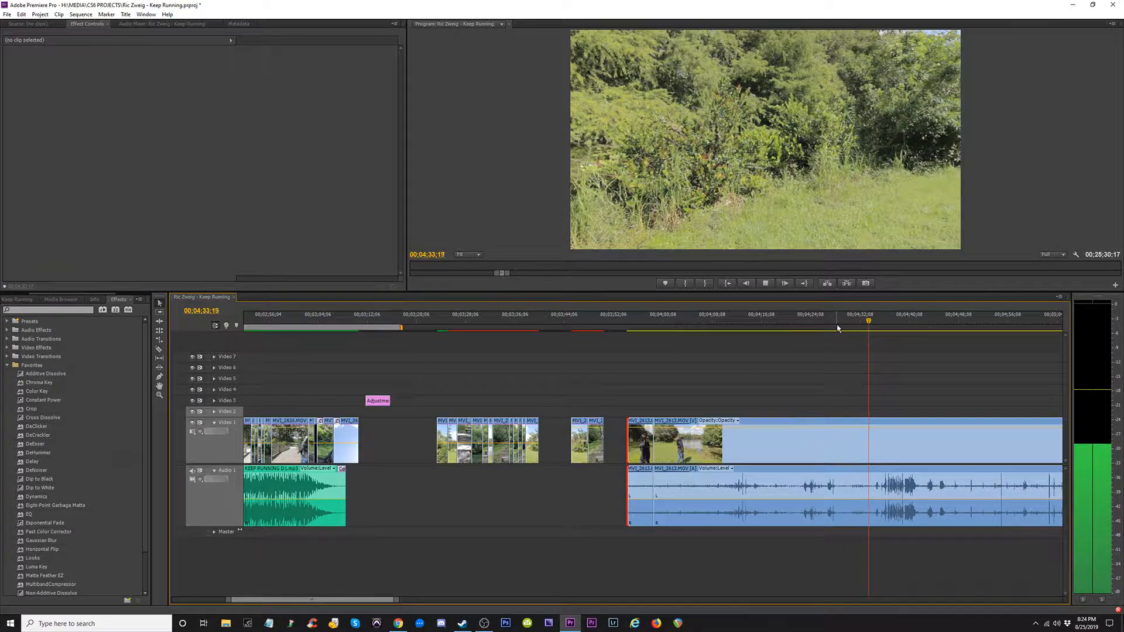
pyautogui.press('space')
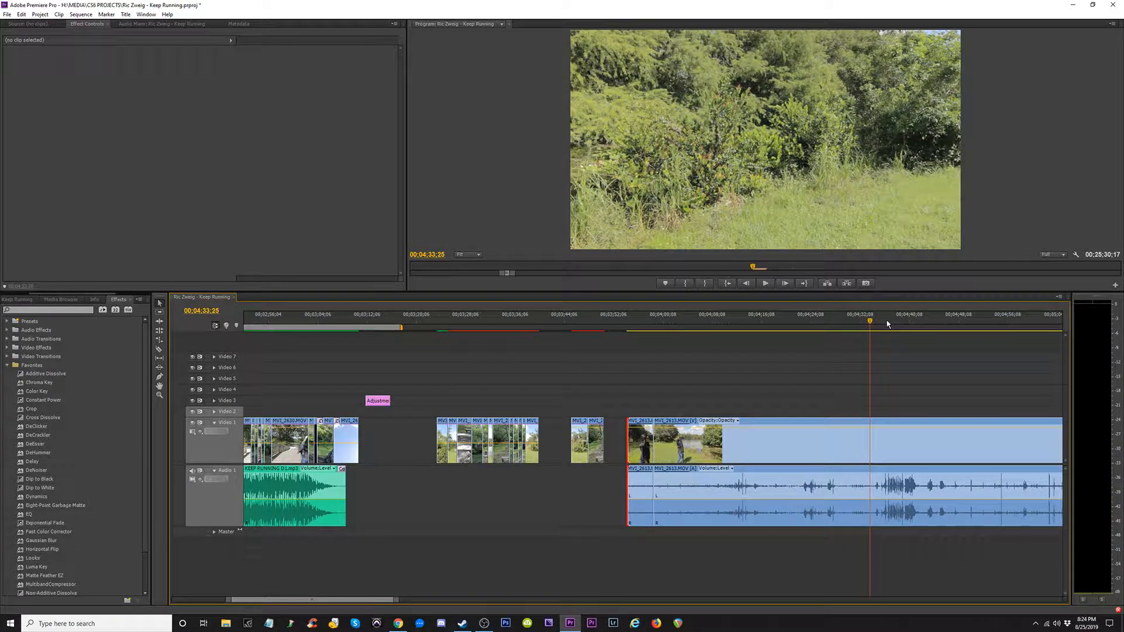
pyautogui.click(869, 455)
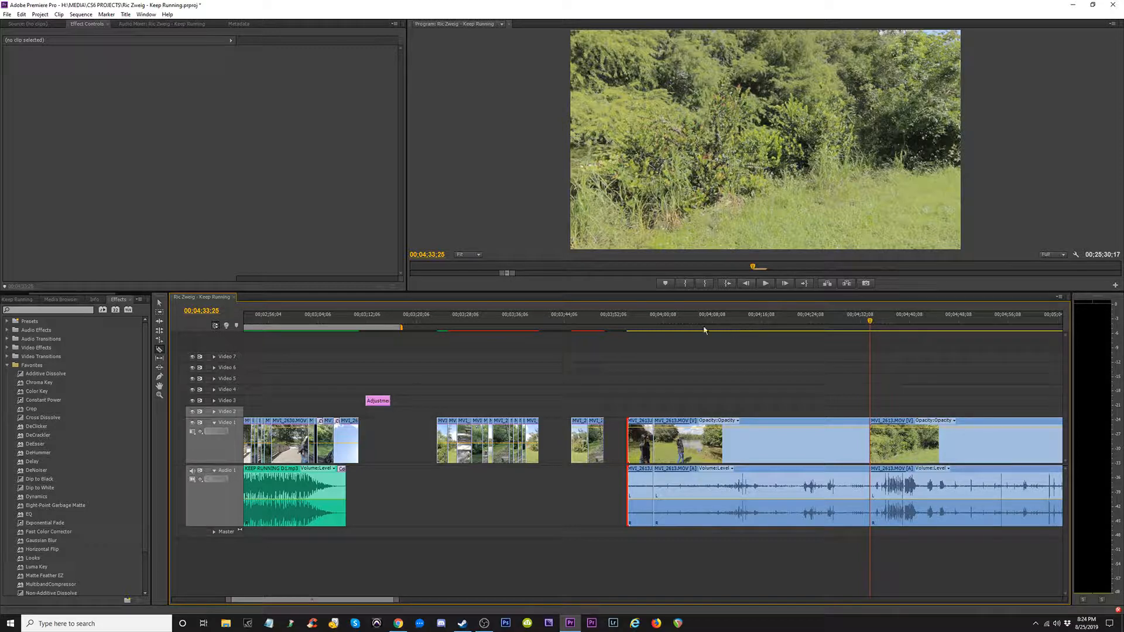
# - Split the MVI_2613.MOV clip at 00;04;17;28 and play the footage from that cut
pyautogui.moveTo(631, 328); pyautogui.dragTo(773, 351)
pyautogui.click(771, 485)
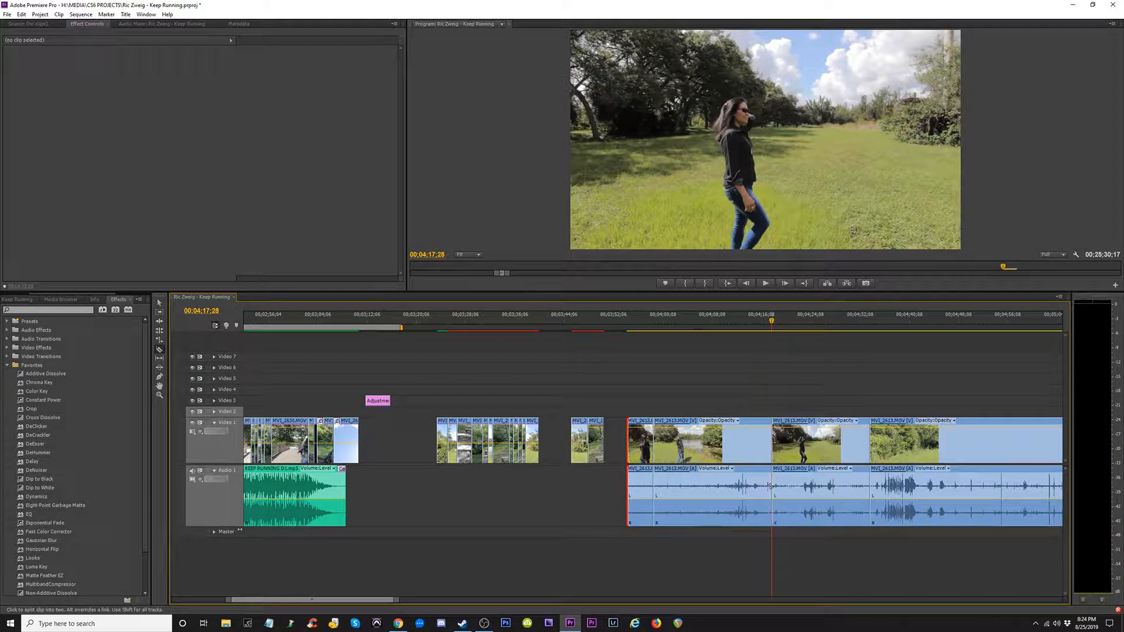
pyautogui.press('space')
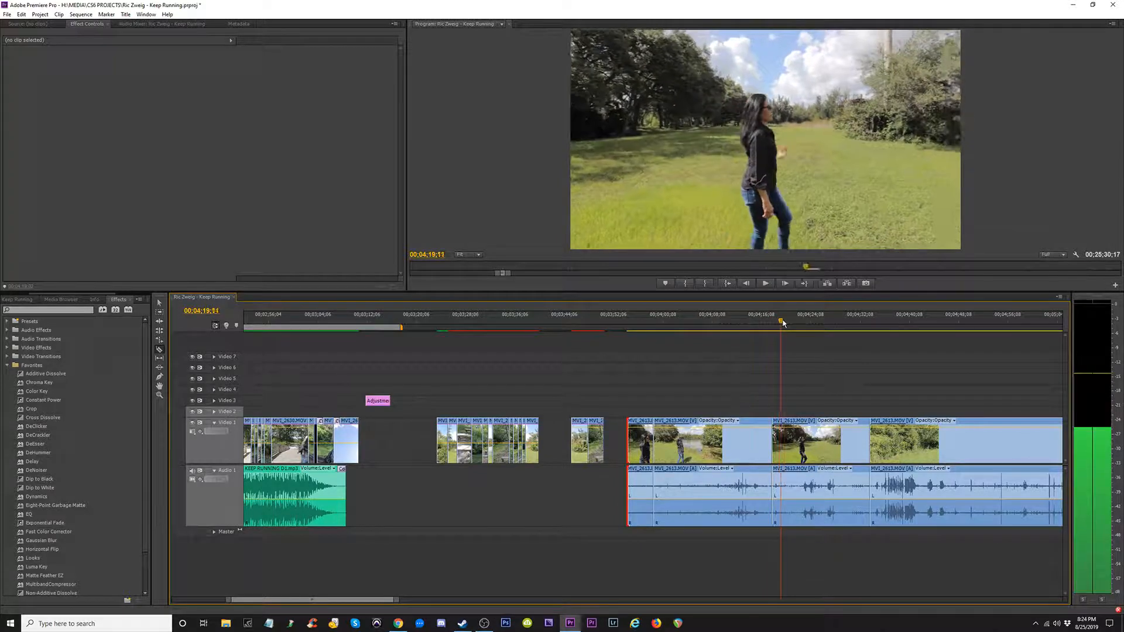
pyautogui.click(638, 330)
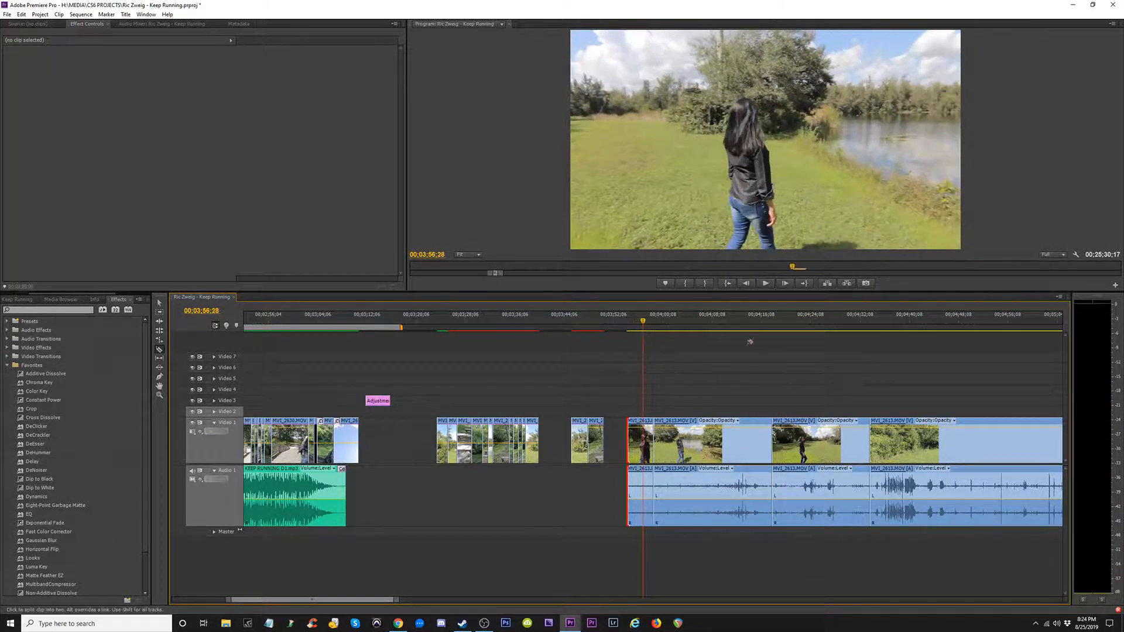
# - Delete the two MVI_2613.MOV pieces before the 00;04;17;28 cut and close the gap they leave
pyautogui.press('v')
pyautogui.moveTo(759, 382); pyautogui.dragTo(617, 509)
pyautogui.press('Delete')
pyautogui.click(688, 443)
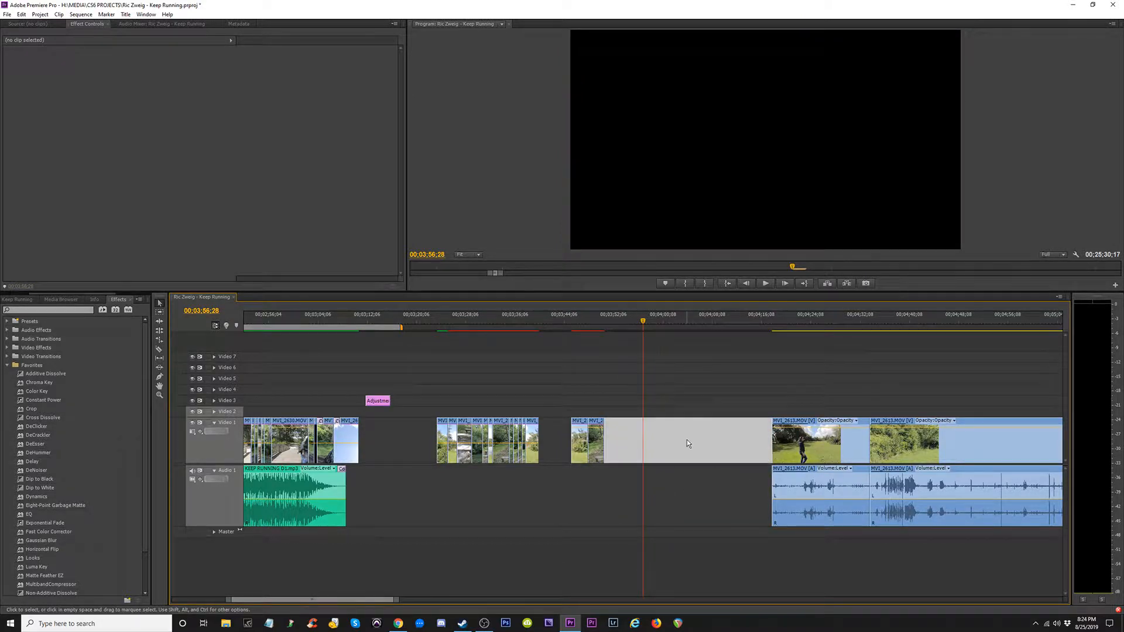
pyautogui.press('Delete')
# - Split the walking clip at 00;04;00;12 and delete its remainder up to the next cut
pyautogui.moveTo(602, 325); pyautogui.dragTo(665, 345)
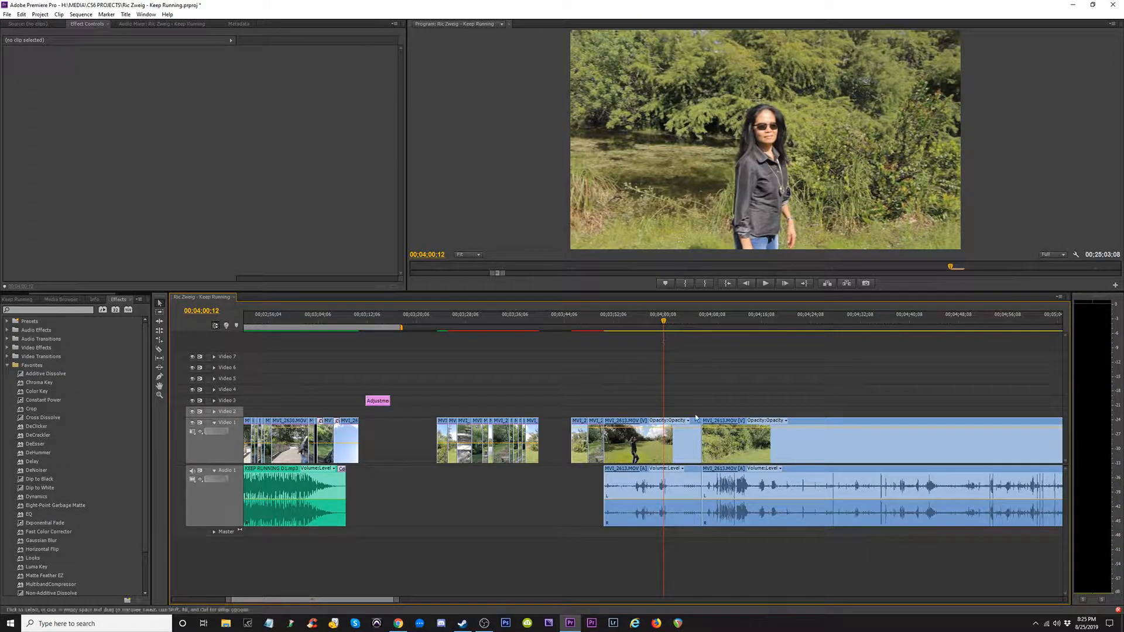
pyautogui.click(667, 445)
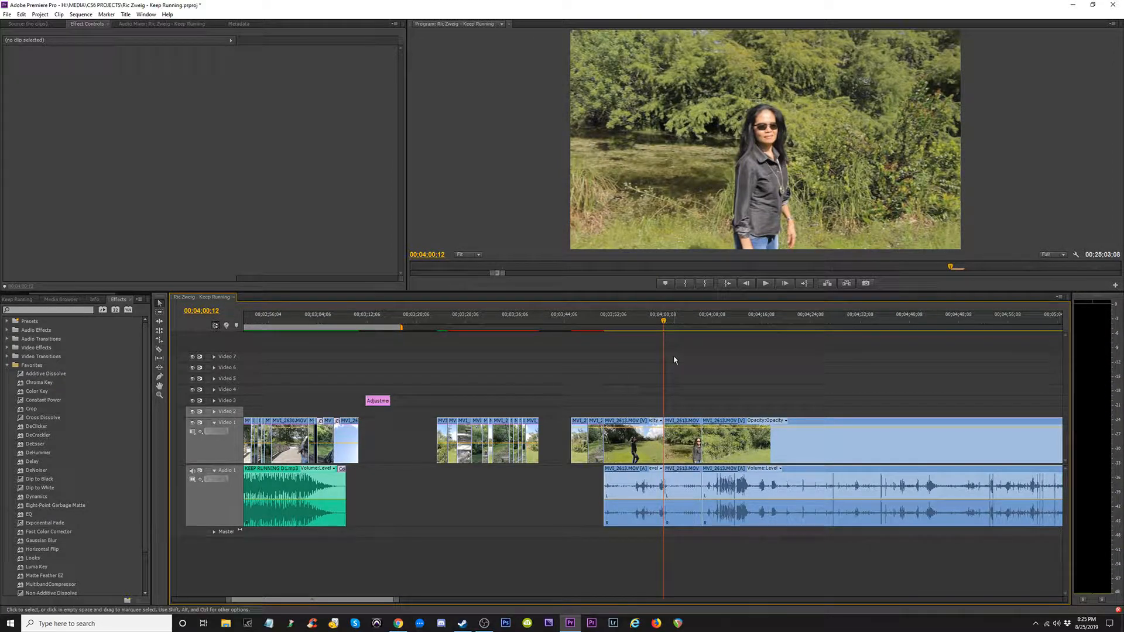
pyautogui.moveTo(664, 323); pyautogui.dragTo(710, 343)
pyautogui.click(682, 480)
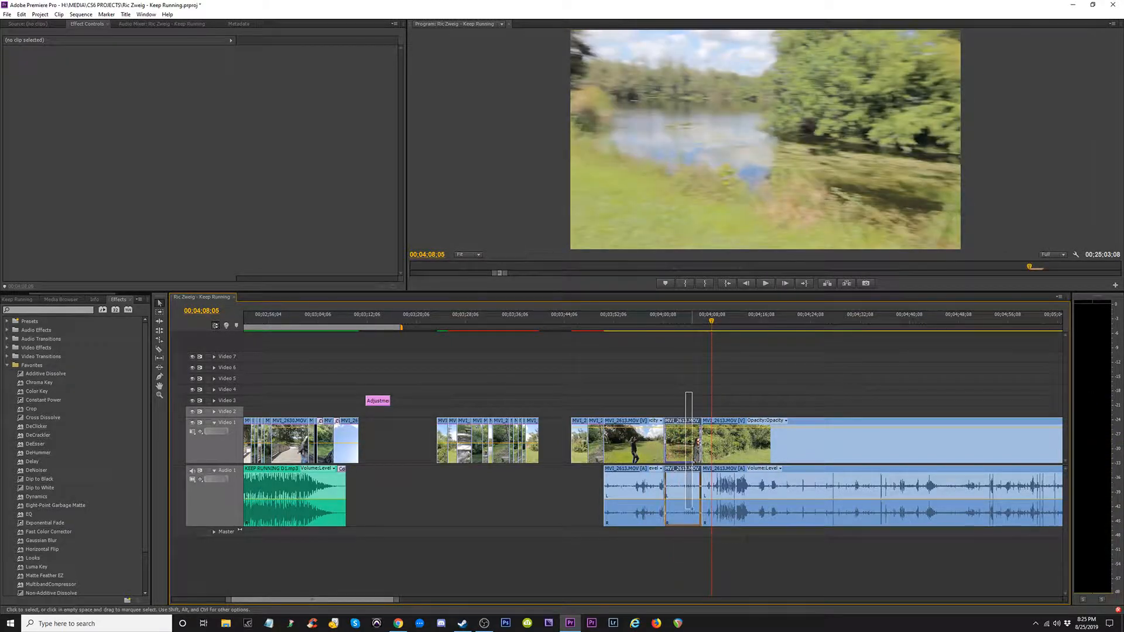
pyautogui.press('Delete')
# - Move the two short clips before the walking clip back against the end of the preceding clip group
pyautogui.click(595, 328)
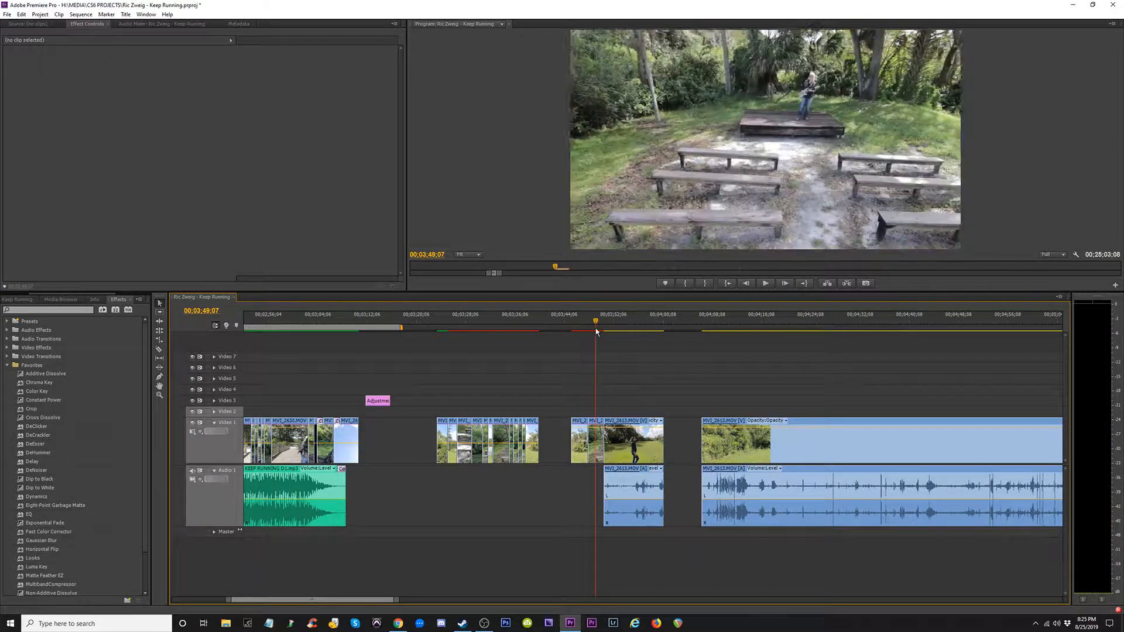
pyautogui.moveTo(603, 385); pyautogui.dragTo(550, 450)
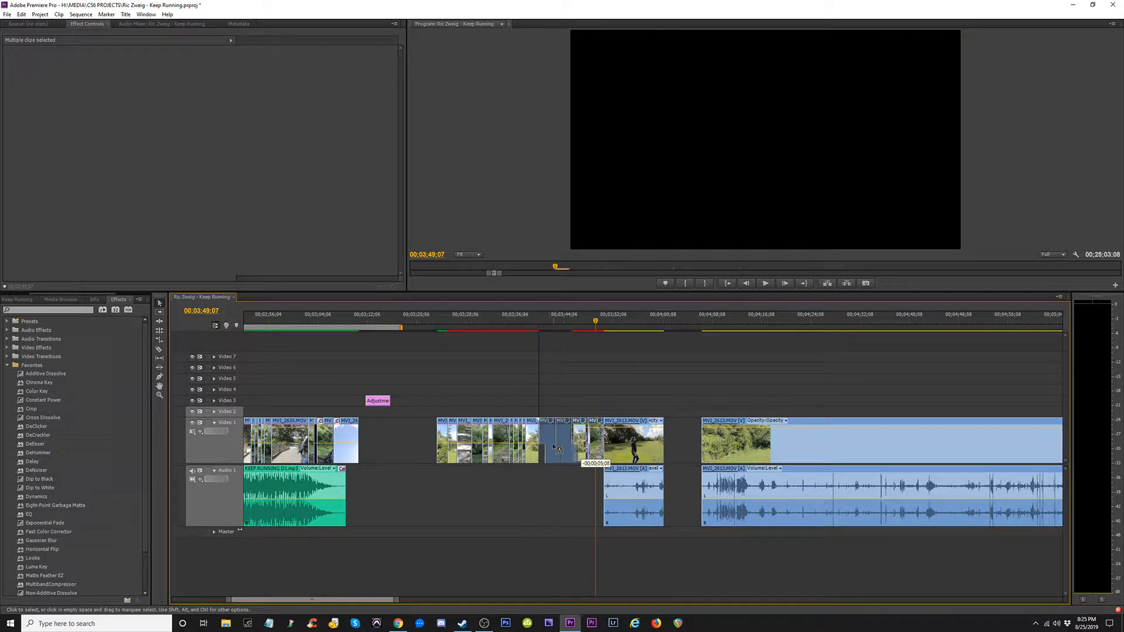
# - Delete only the audio portion of the walking clip, keeping its video on Video 1
pyautogui.click(623, 324)
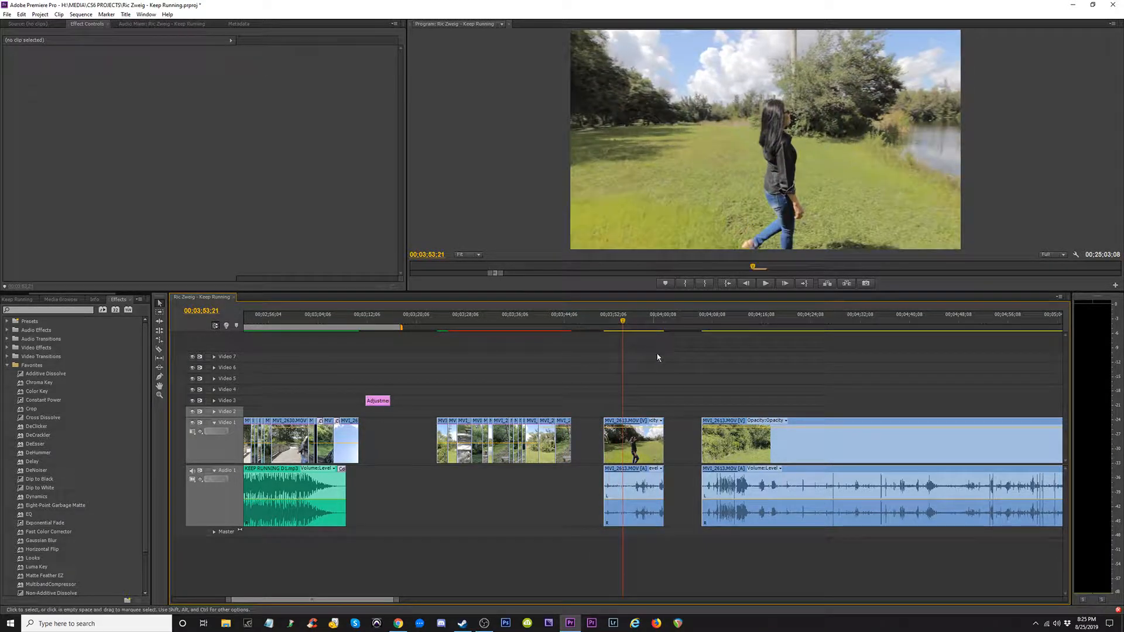
pyautogui.keyDown('alt'); pyautogui.click(643, 495); pyautogui.keyUp('alt')
pyautogui.press('Delete')
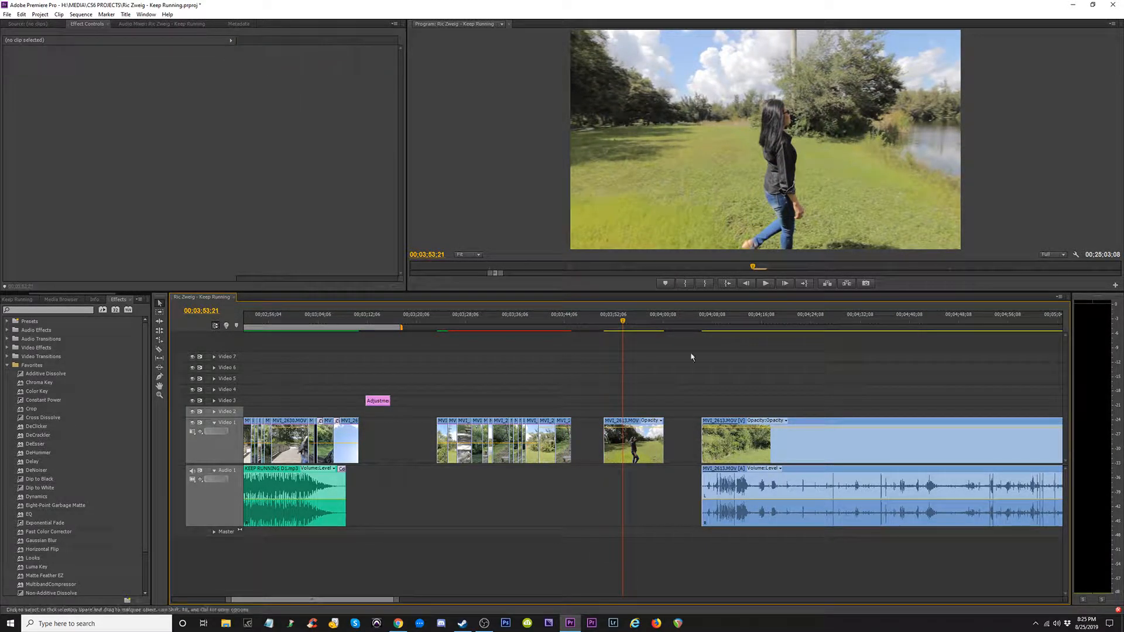
# - Split the following MVI_2613.MOV clip at 00;04;52;25 and trim the end of the piece before the cut back about 6 seconds
pyautogui.moveTo(701, 325); pyautogui.dragTo(987, 350)
pyautogui.press('c')
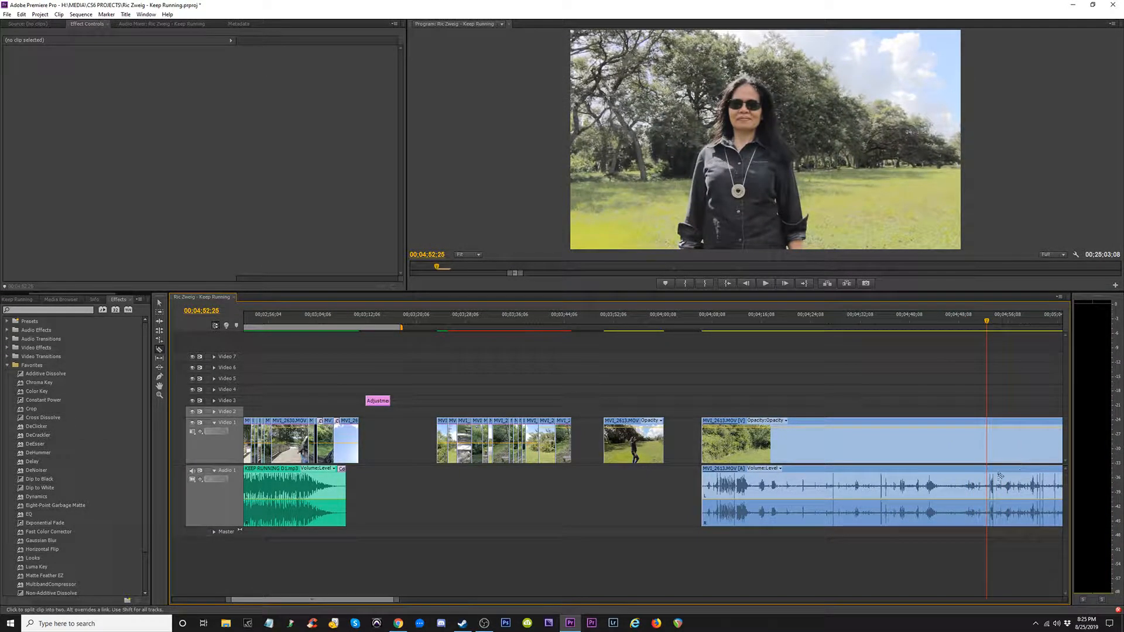
pyautogui.click(989, 456)
pyautogui.press('v')
pyautogui.moveTo(982, 450); pyautogui.dragTo(955, 449)
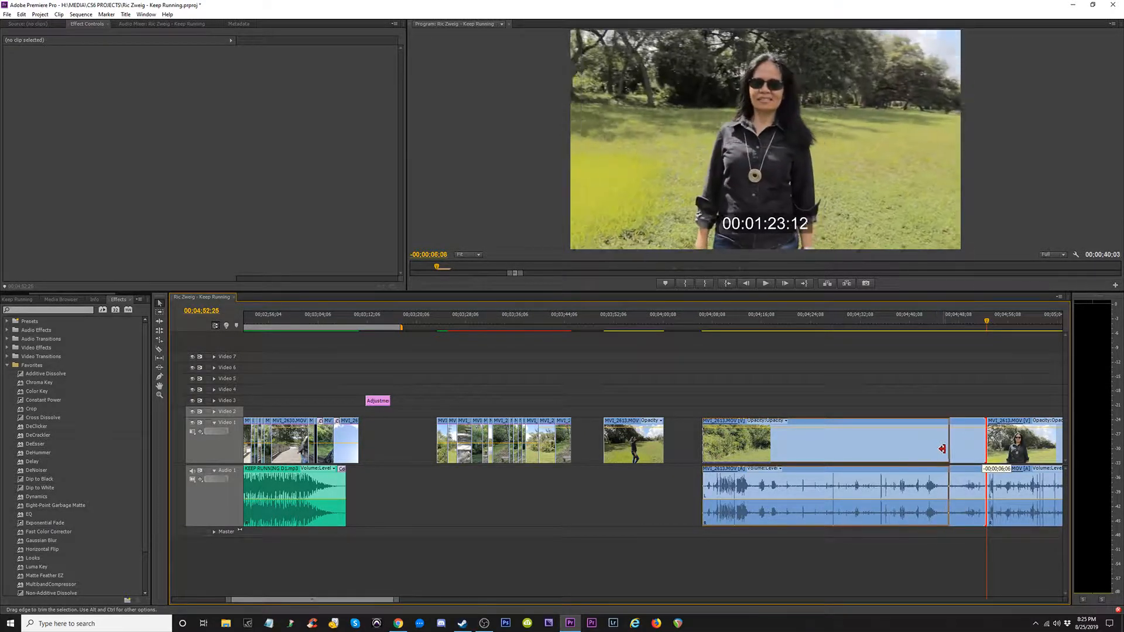
pyautogui.moveTo(944, 449); pyautogui.dragTo(944, 449)
# - Split the trimmed piece at 00;04;42;03 and move the section after the cut directly behind the walking clip
pyautogui.moveTo(936, 322); pyautogui.dragTo(922, 325)
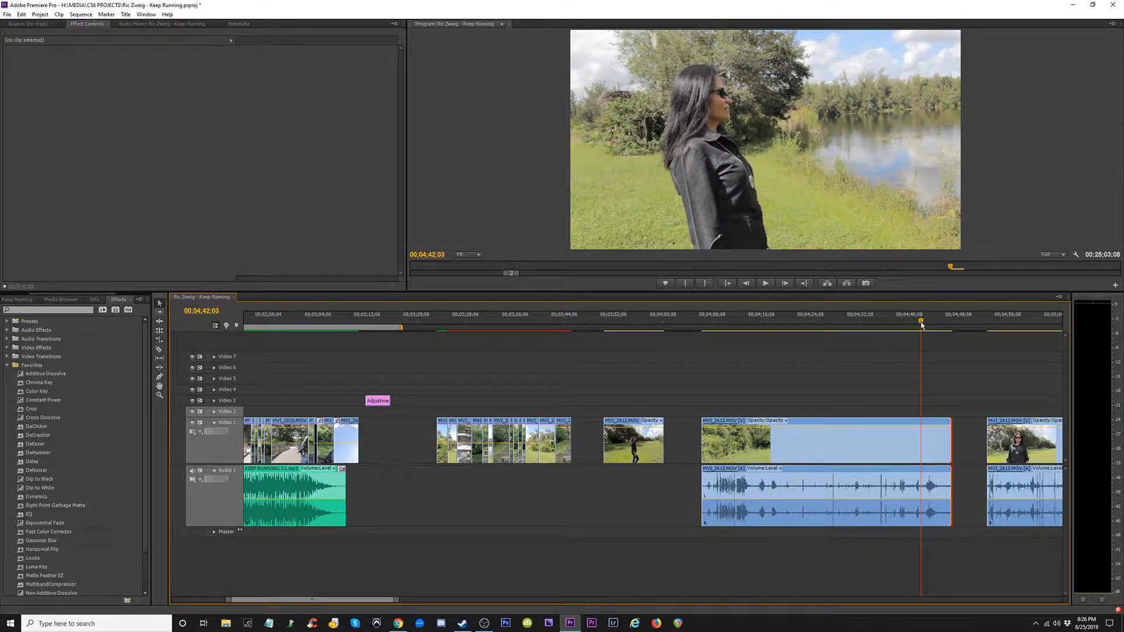
pyautogui.click(923, 423)
pyautogui.moveTo(921, 321); pyautogui.dragTo(636, 327)
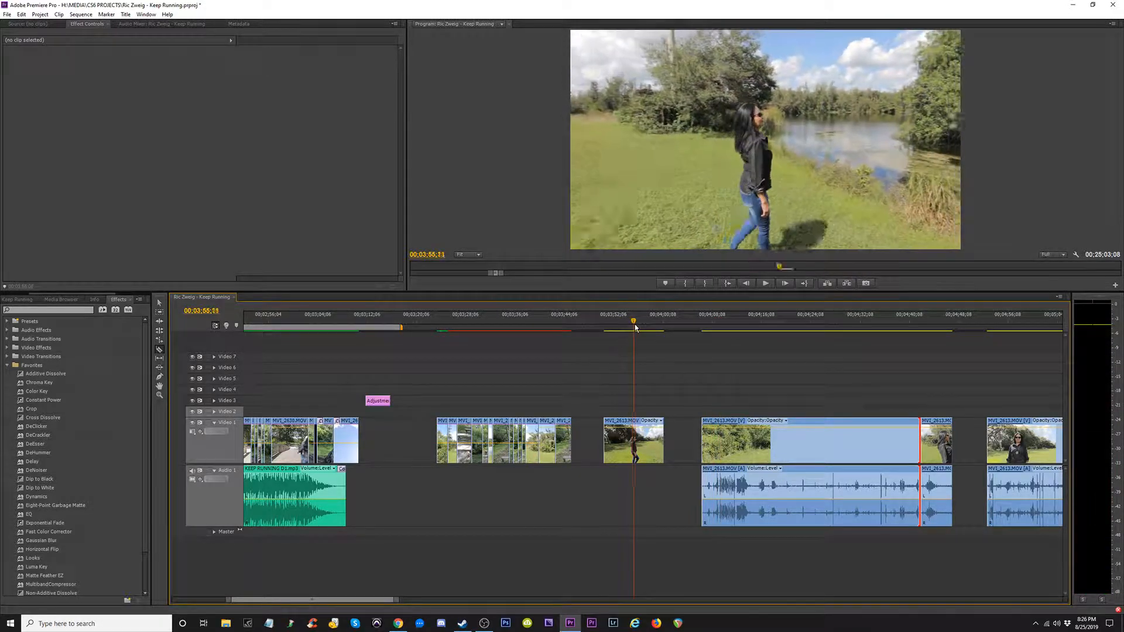
pyautogui.moveTo(936, 445); pyautogui.dragTo(679, 444)
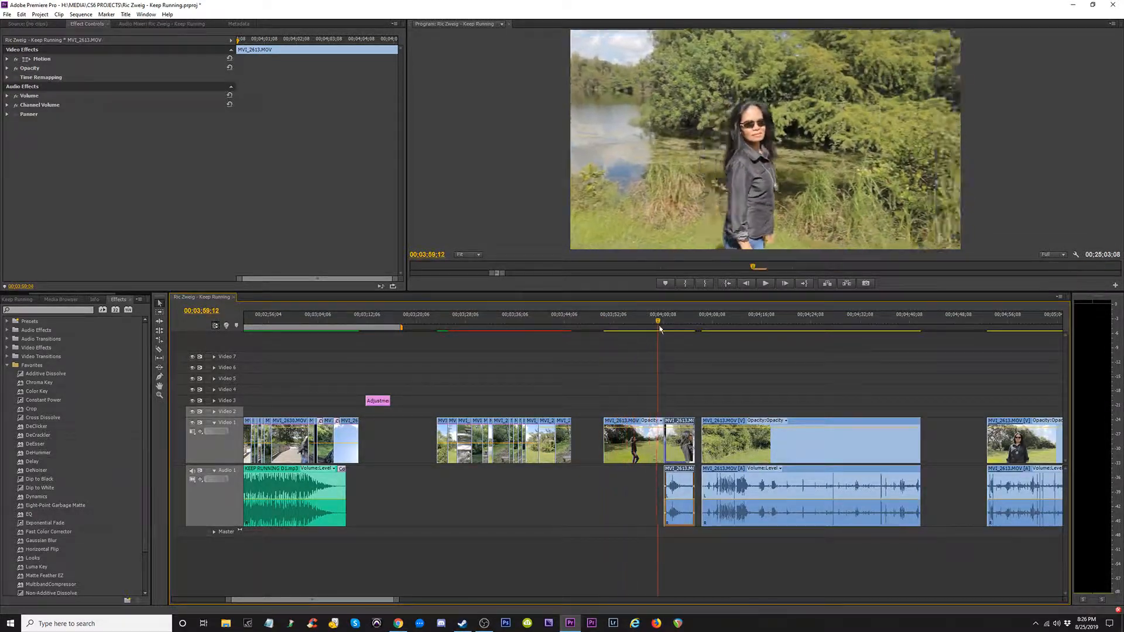
pyautogui.moveTo(660, 329); pyautogui.dragTo(693, 332)
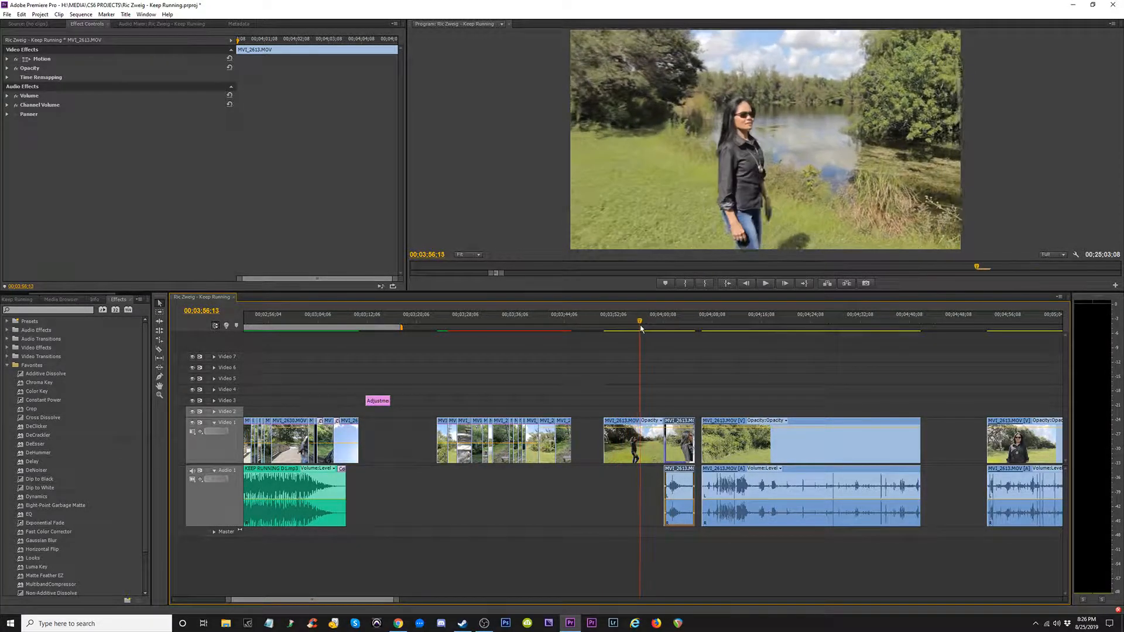
# - Trim the start of the MVI_2613.MOV clip after the short walking clips forward to 00;04;24;23
pyautogui.moveTo(622, 330); pyautogui.dragTo(741, 330)
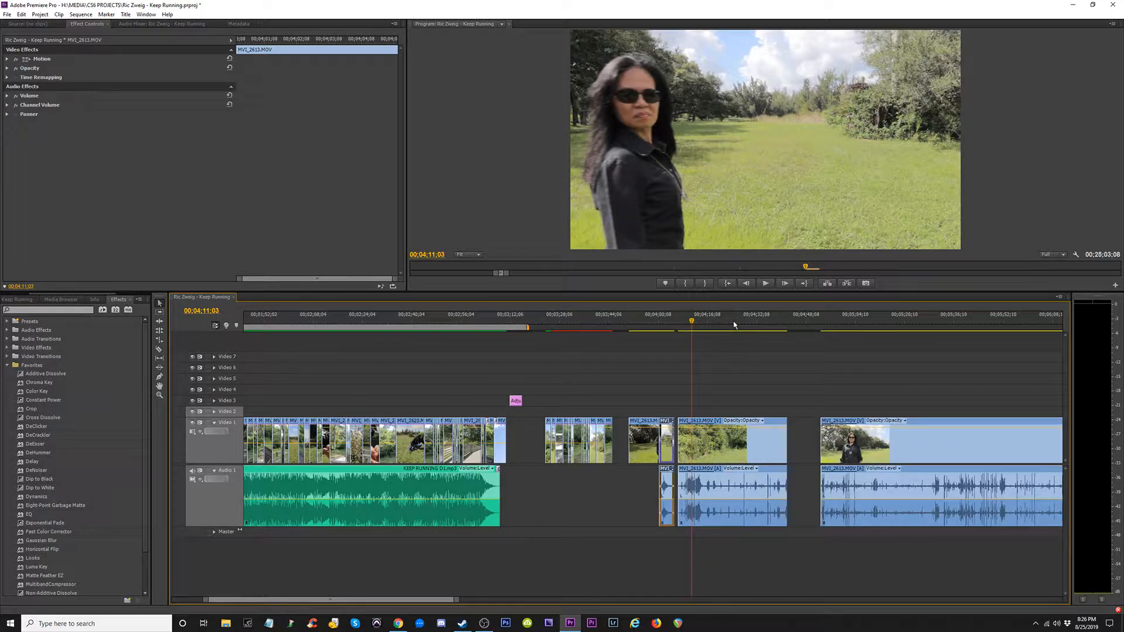
pyautogui.press('-')
pyautogui.press('-')
pyautogui.press('-')
pyautogui.press('-')
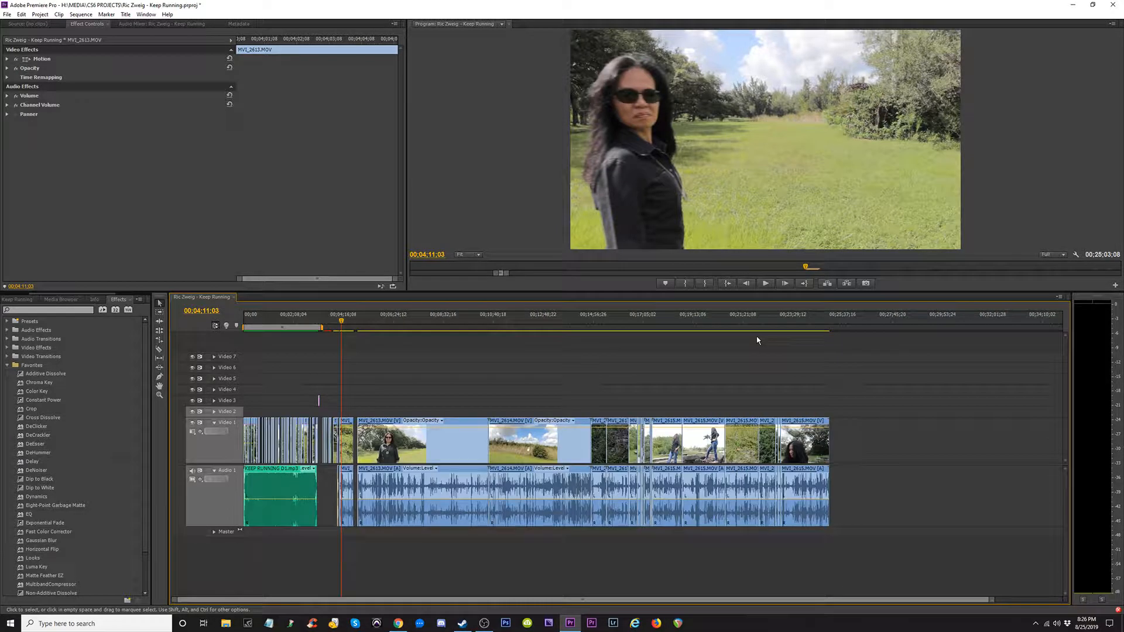
pyautogui.press('=')
pyautogui.press('=')
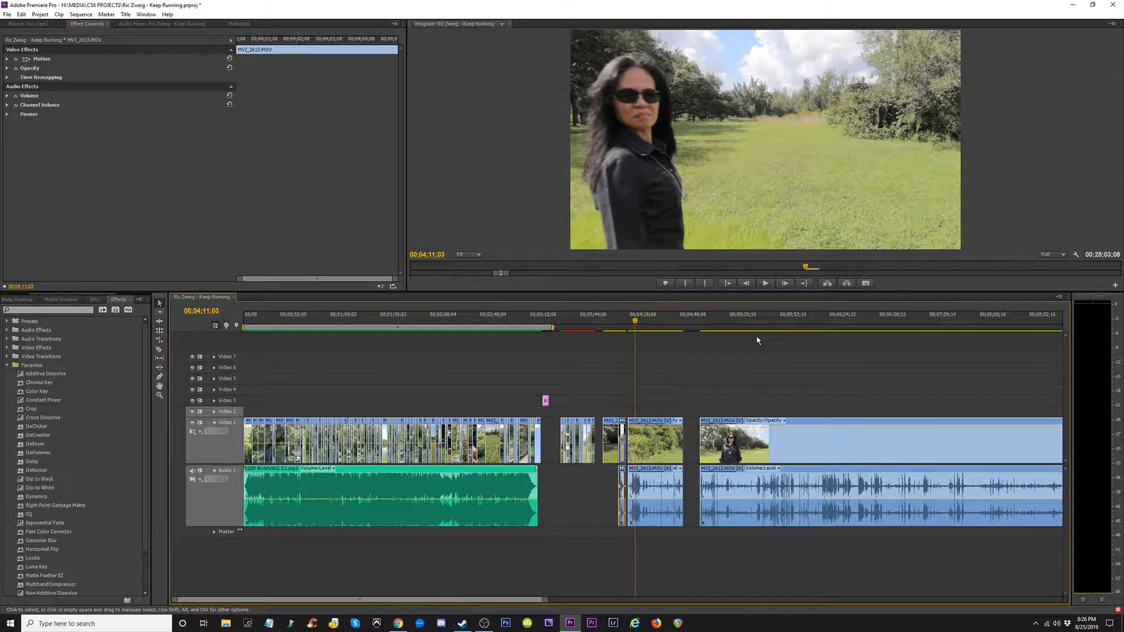
pyautogui.press('=')
pyautogui.press('=')
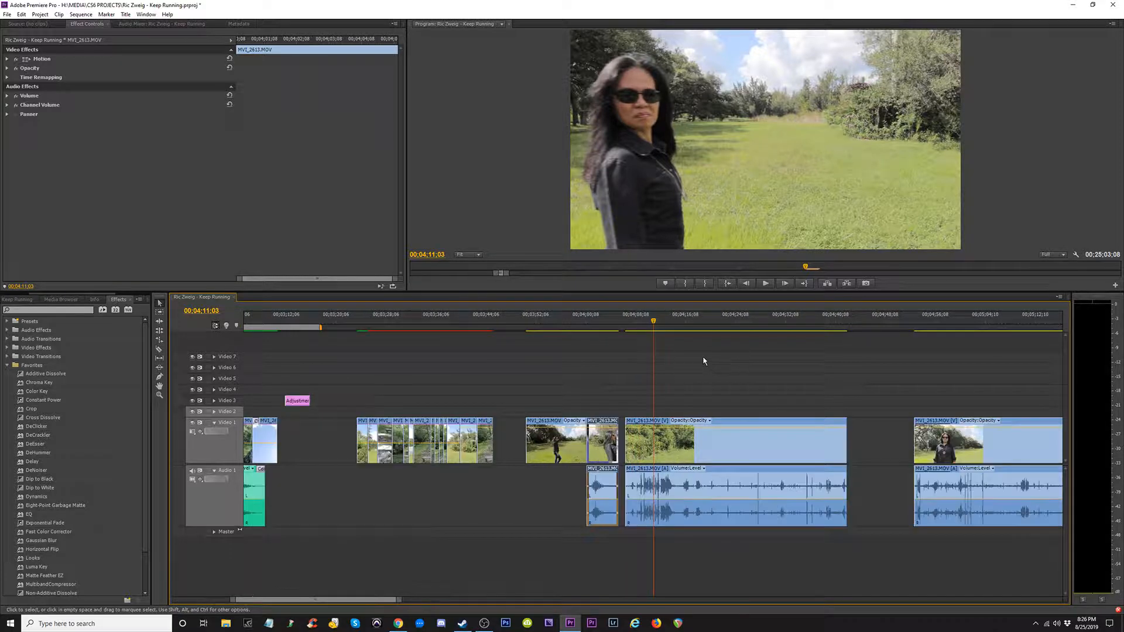
pyautogui.click(658, 321)
pyautogui.moveTo(659, 321); pyautogui.dragTo(659, 353)
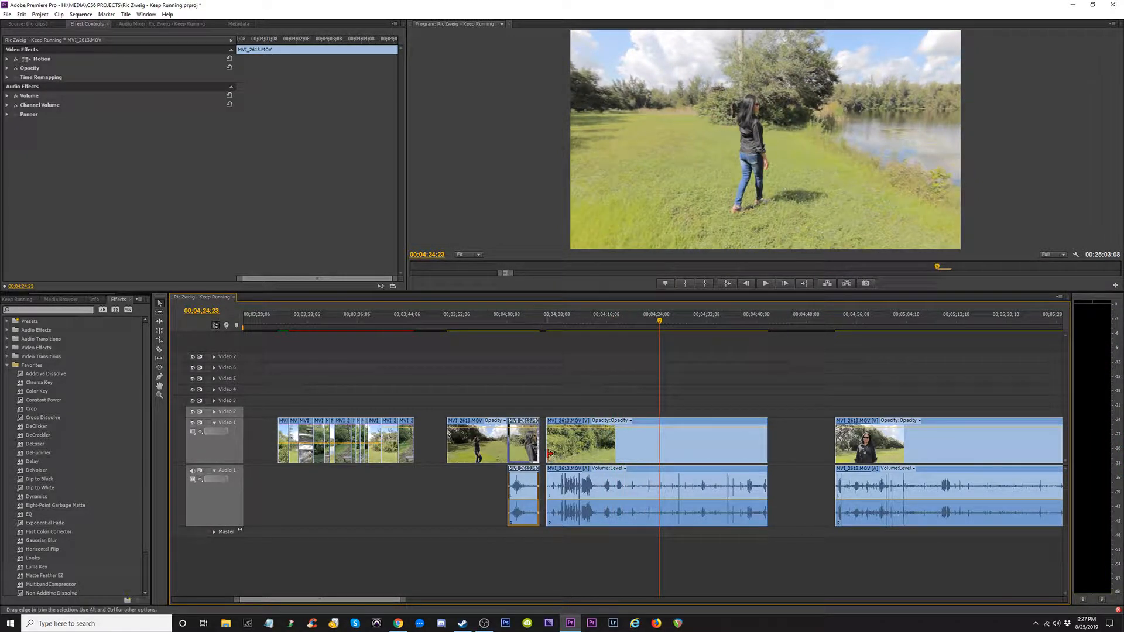
pyautogui.moveTo(549, 445); pyautogui.dragTo(576, 445)
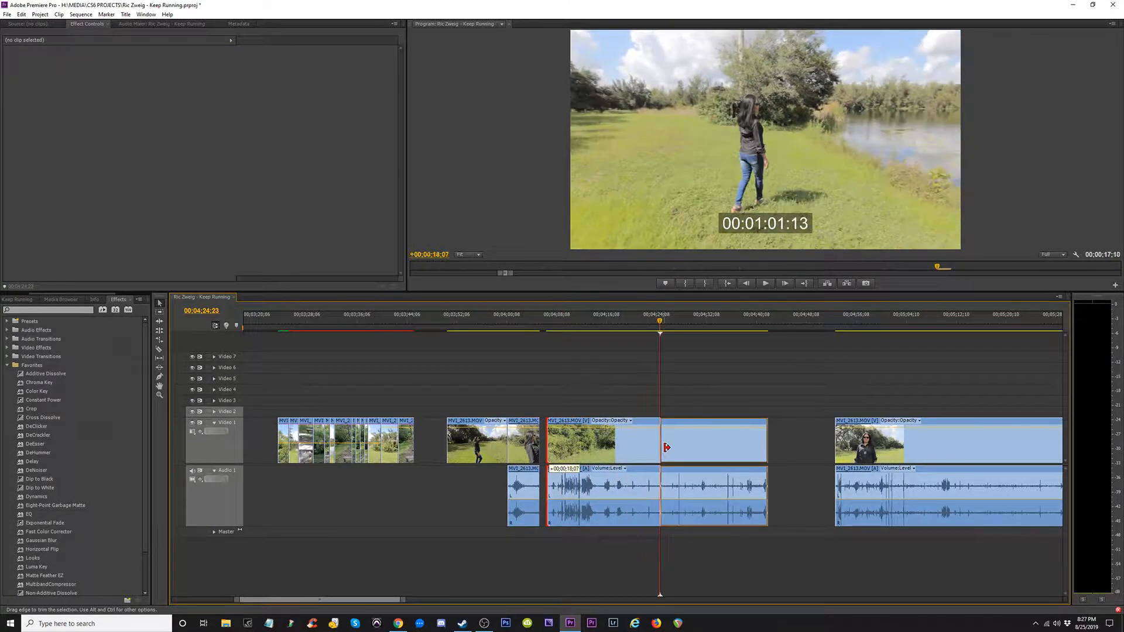
pyautogui.moveTo(667, 448); pyautogui.dragTo(663, 448)
# - Trim the end of the shortened MVI_2613.MOV clip back about 5 seconds, keeping the smiling pose
pyautogui.moveTo(662, 322); pyautogui.dragTo(714, 344)
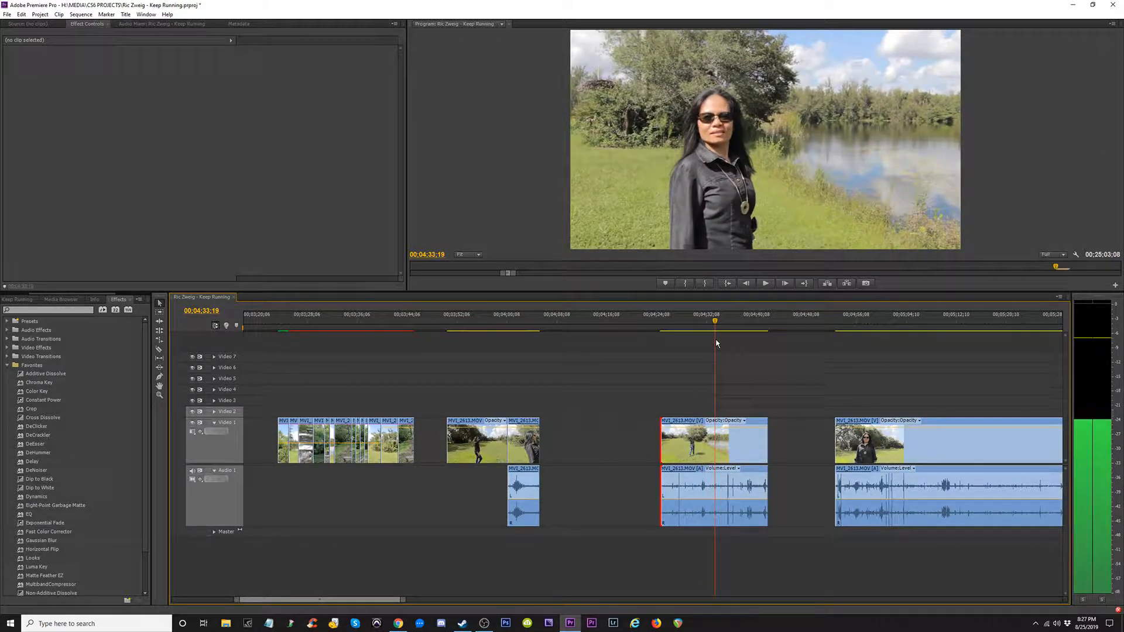
pyautogui.moveTo(763, 448); pyautogui.dragTo(755, 448)
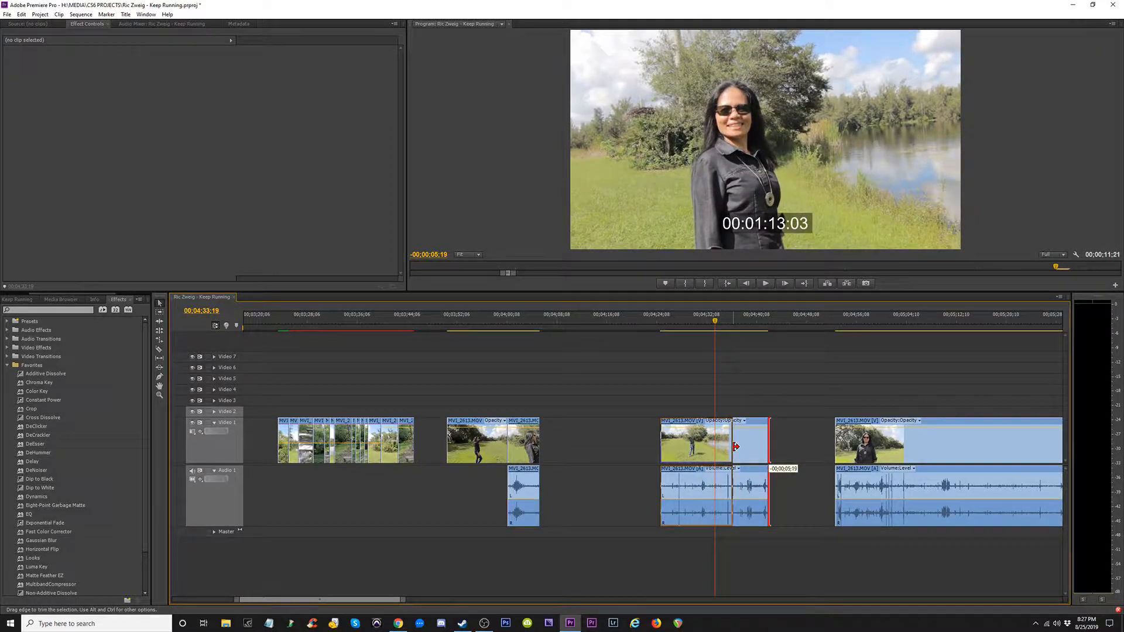
pyautogui.moveTo(736, 447); pyautogui.dragTo(734, 447)
pyautogui.moveTo(714, 322); pyautogui.dragTo(729, 323)
pyautogui.moveTo(738, 440); pyautogui.dragTo(743, 440)
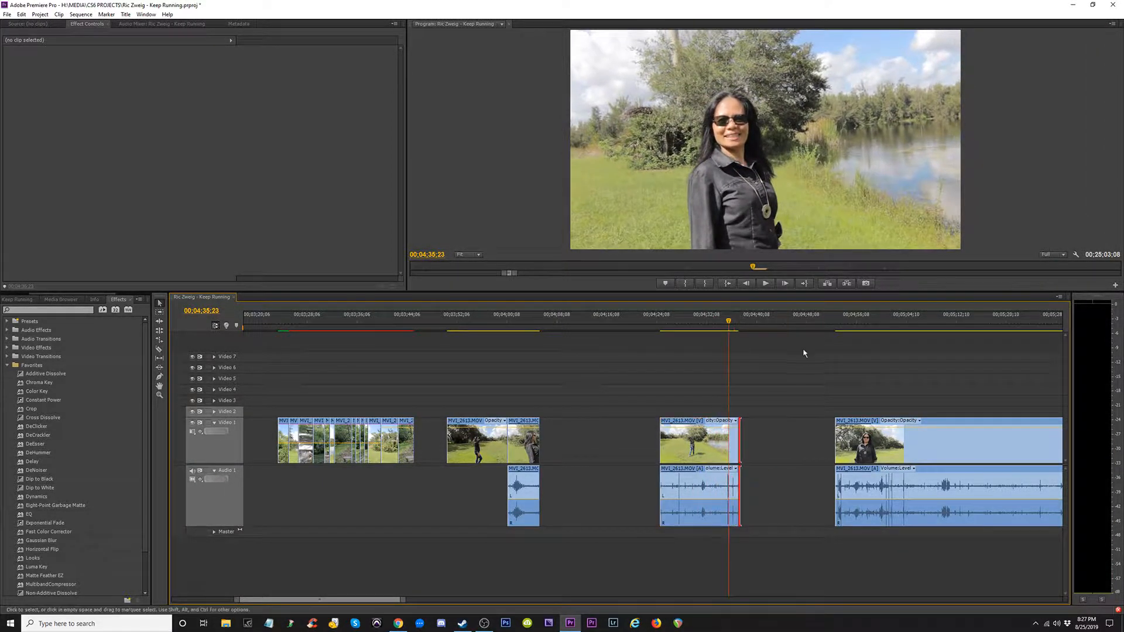
# - Close the gaps after and before the trimmed MVI_2613.MOV clip so the neighbouring clips join up on the timeline
pyautogui.moveTo(840, 325); pyautogui.dragTo(880, 335)
pyautogui.press('-')
pyautogui.press('-')
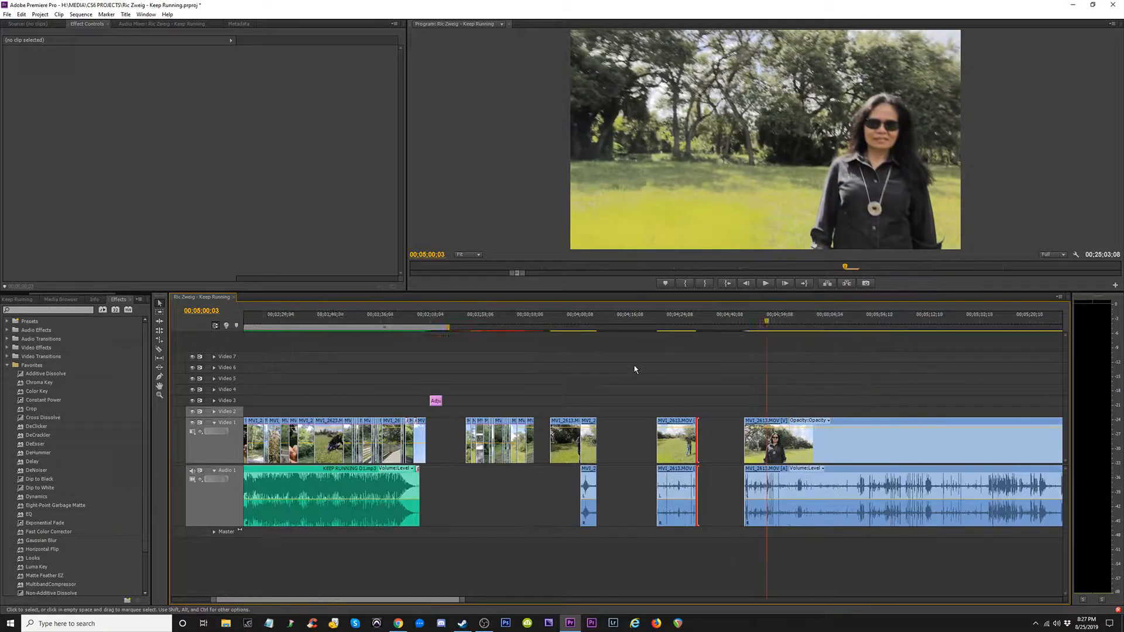
pyautogui.click(689, 444)
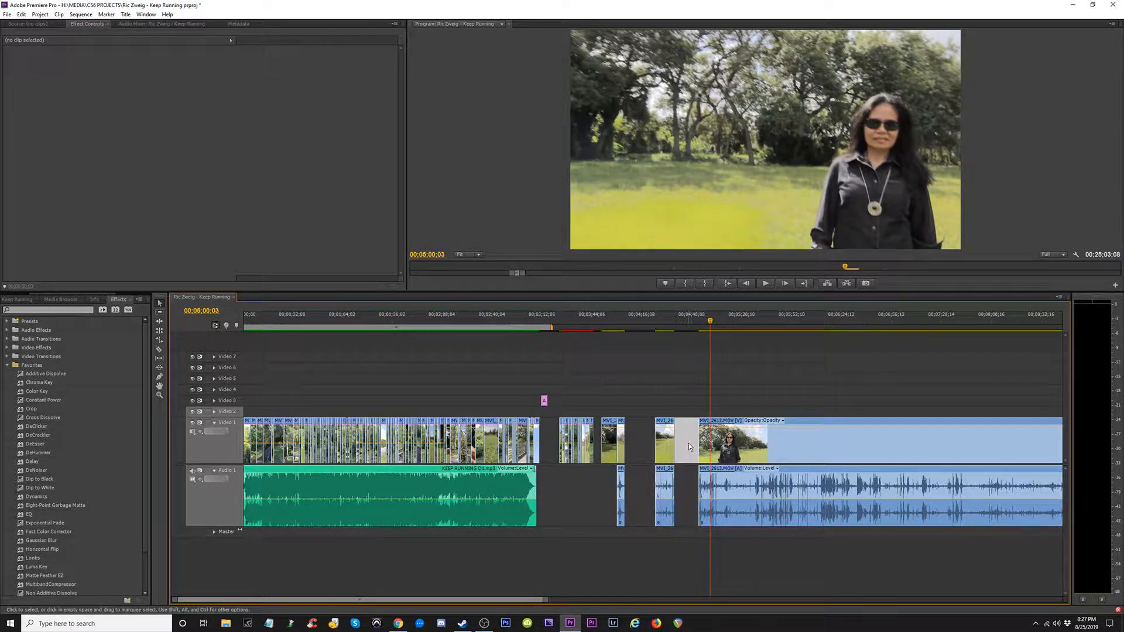
pyautogui.press('Delete')
pyautogui.click(639, 441)
pyautogui.press('Delete')
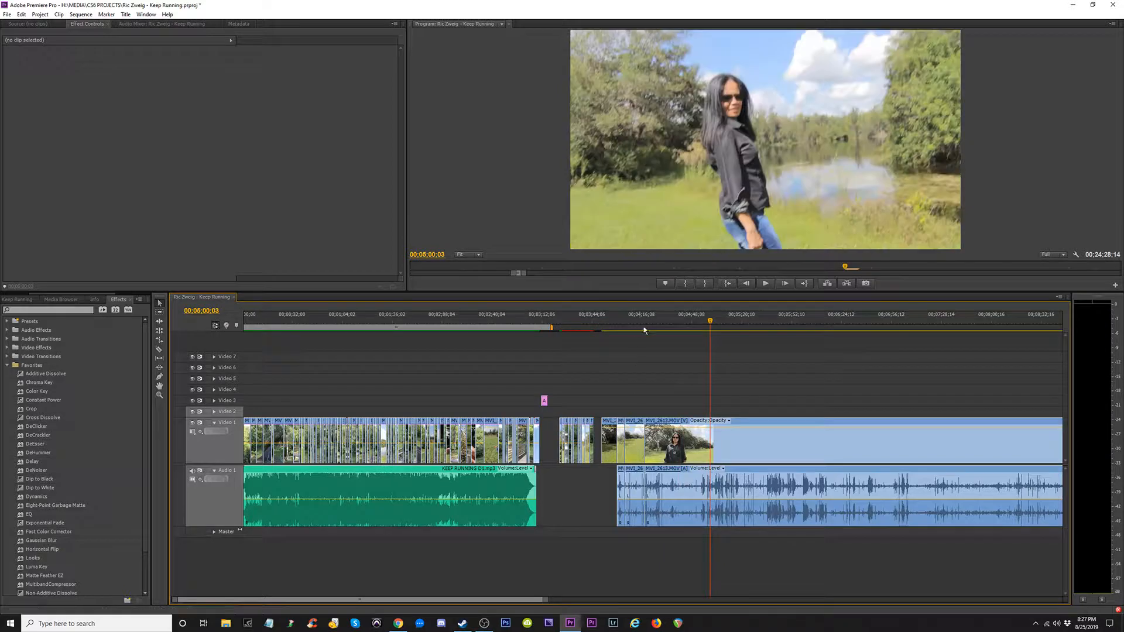
# - Enlarge the Program monitor and trim the start of the long MVI_2613.MOV clip forward to 00;04;47;10
pyautogui.moveTo(644, 326); pyautogui.dragTo(669, 333)
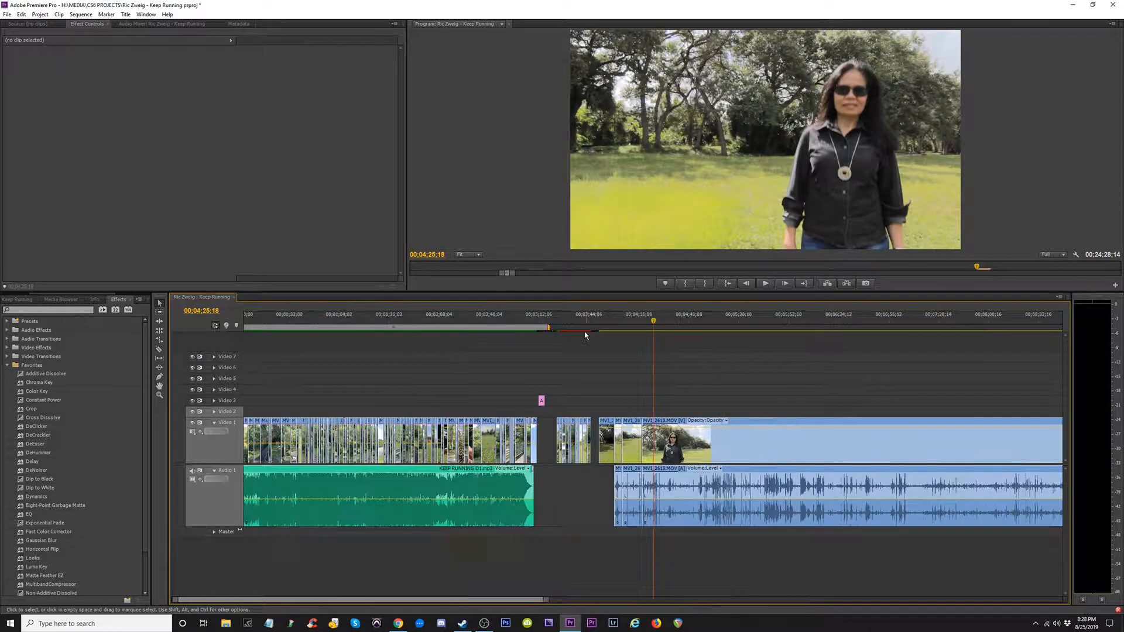
pyautogui.press('=')
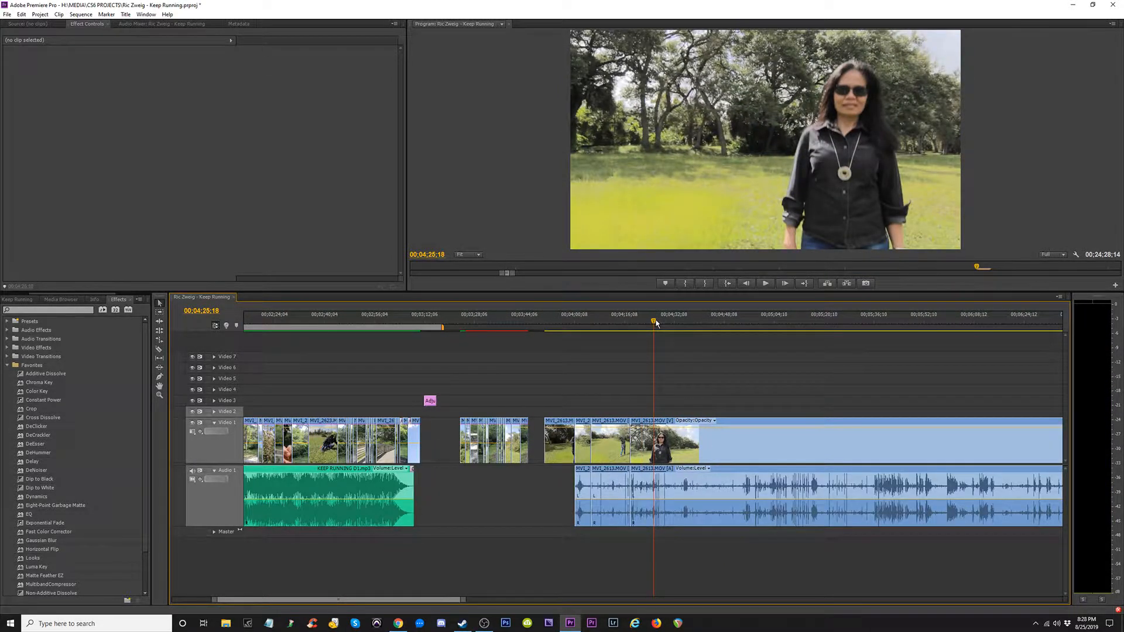
pyautogui.moveTo(656, 328); pyautogui.dragTo(708, 346)
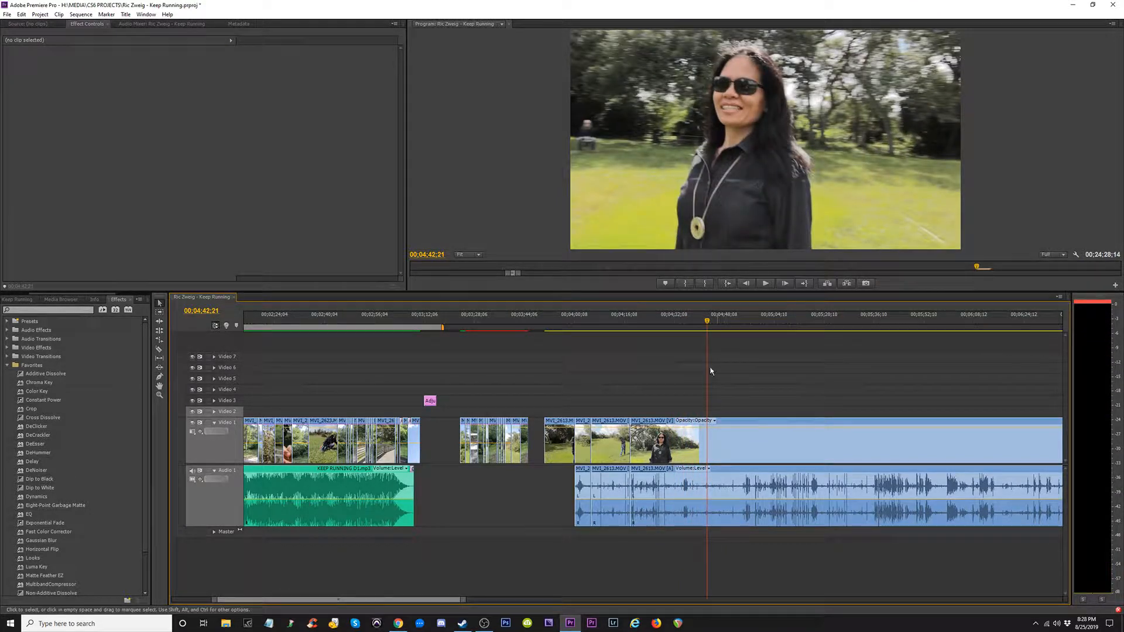
pyautogui.moveTo(408, 293); pyautogui.dragTo(233, 352)
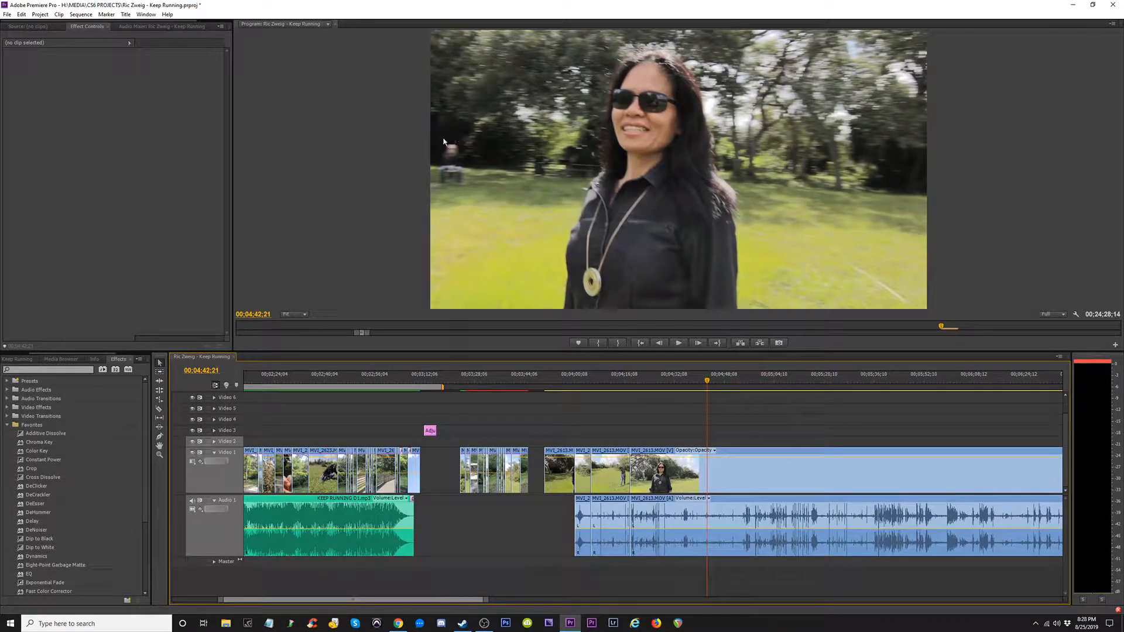
pyautogui.moveTo(710, 384)
pyautogui.mouseDown()
pyautogui.moveTo(733, 391)
pyautogui.moveTo(721, 393)
pyautogui.mouseUp()
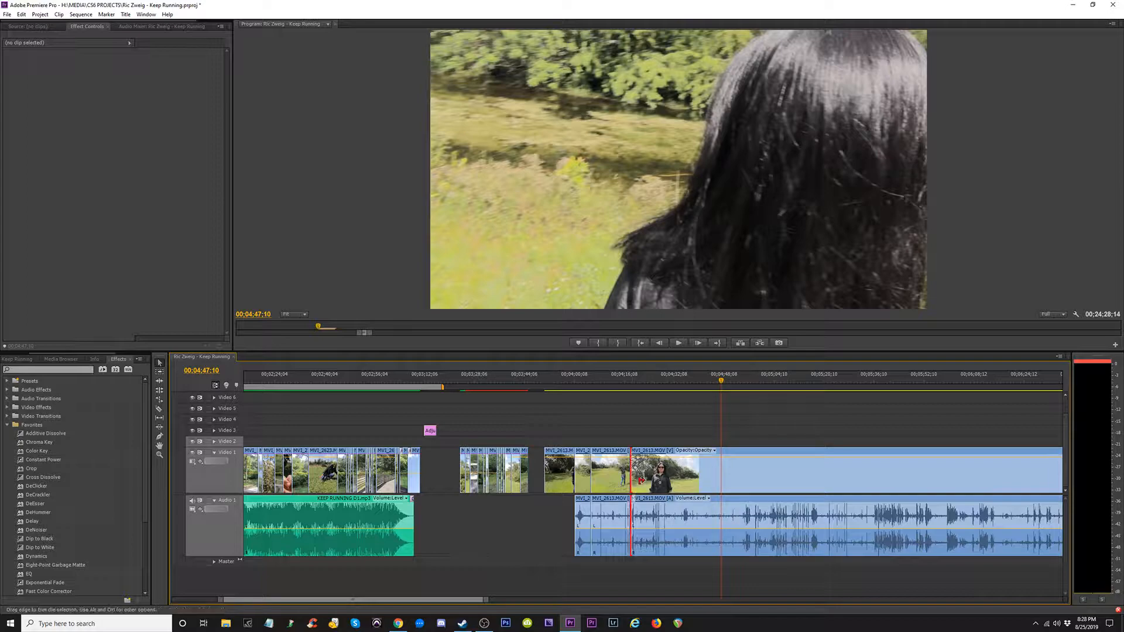
pyautogui.moveTo(640, 480); pyautogui.dragTo(724, 480)
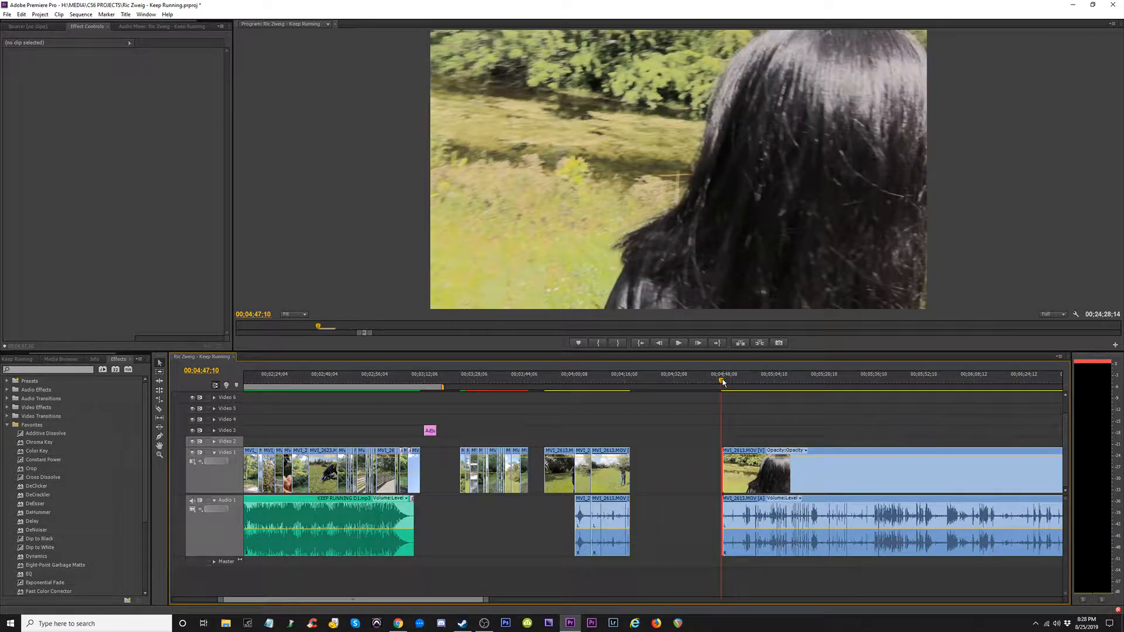
# - Set the Program monitor's playback resolution to 1/4
pyautogui.moveTo(723, 382); pyautogui.dragTo(727, 382)
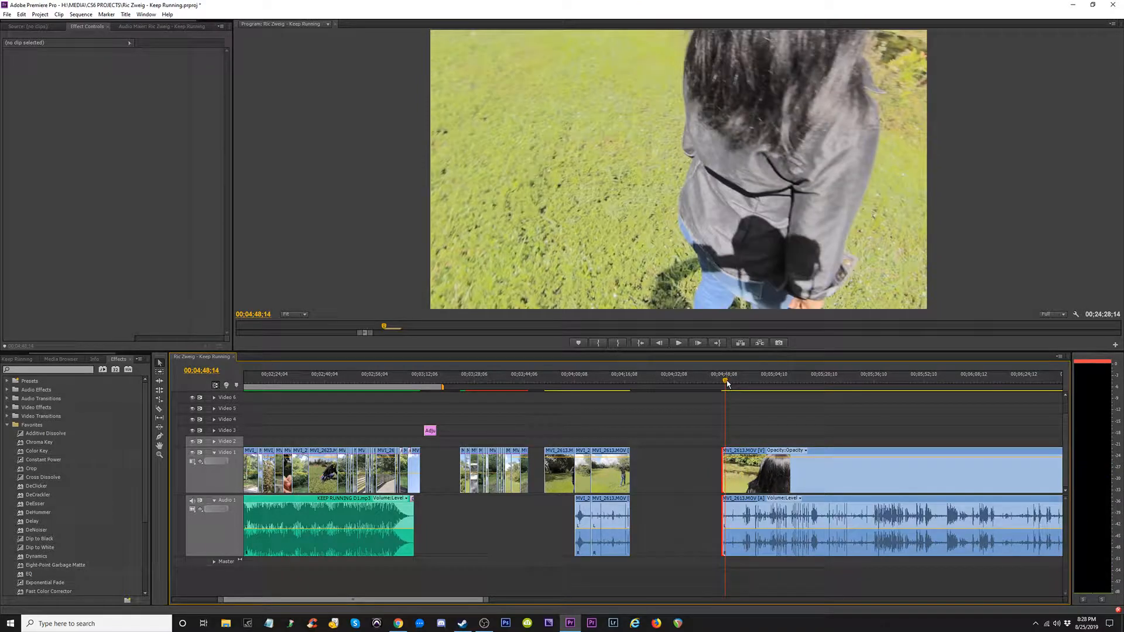
pyautogui.moveTo(732, 382); pyautogui.dragTo(774, 384)
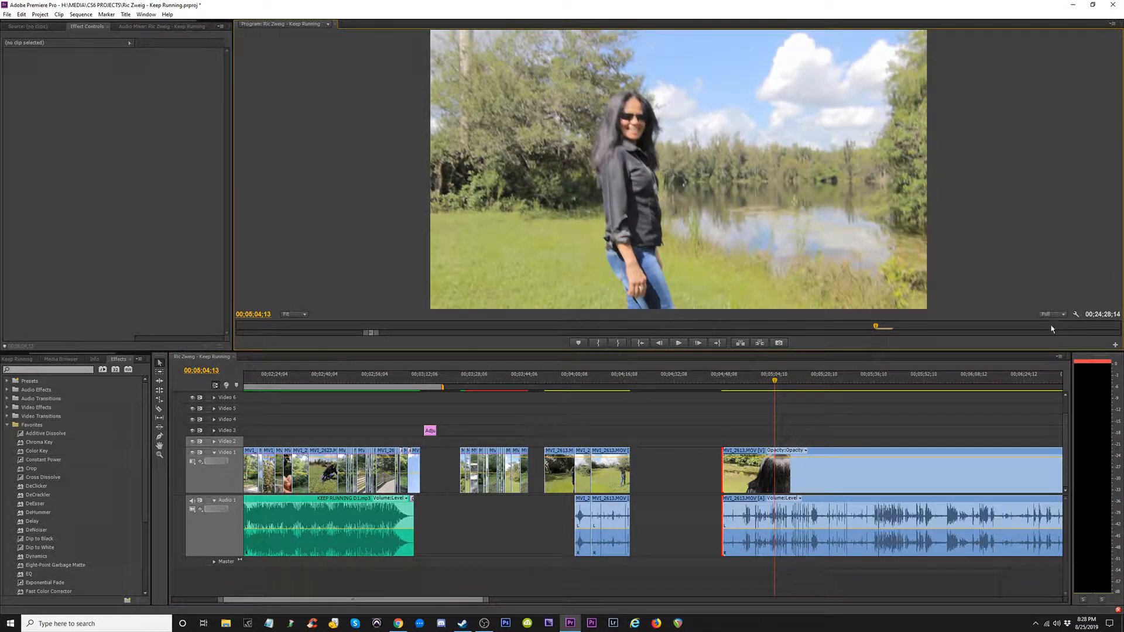
pyautogui.click(1063, 315)
pyautogui.click(1057, 343)
# - Split the long MVI_2613.MOV clip, including its audio, at 00;06;12;22
pyautogui.moveTo(777, 381); pyautogui.dragTo(902, 388)
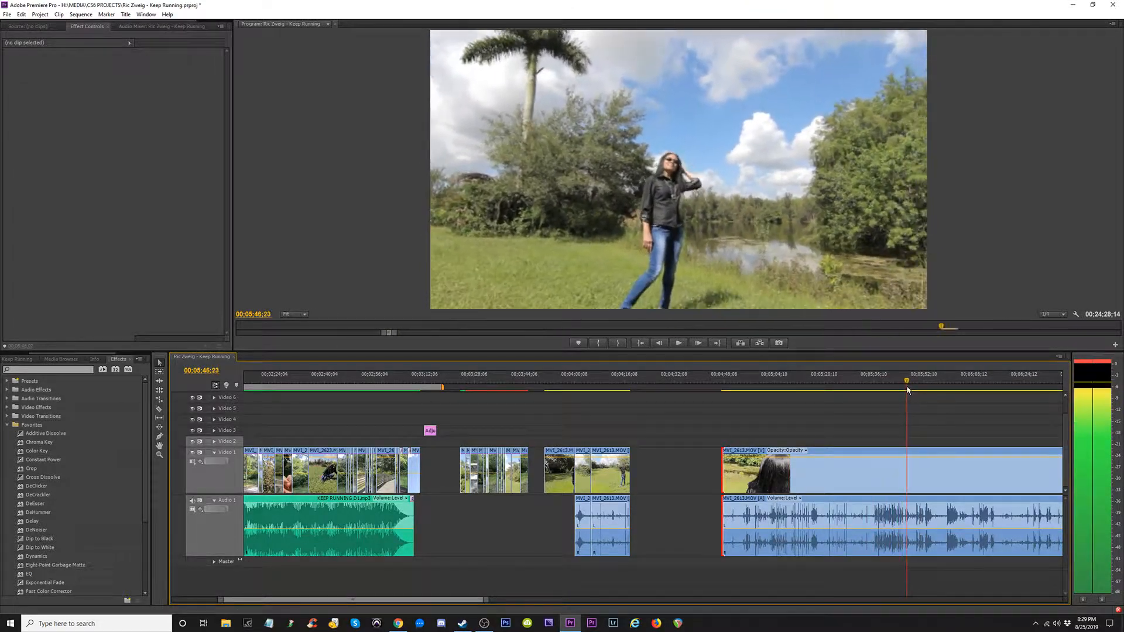
pyautogui.moveTo(908, 390); pyautogui.dragTo(982, 399)
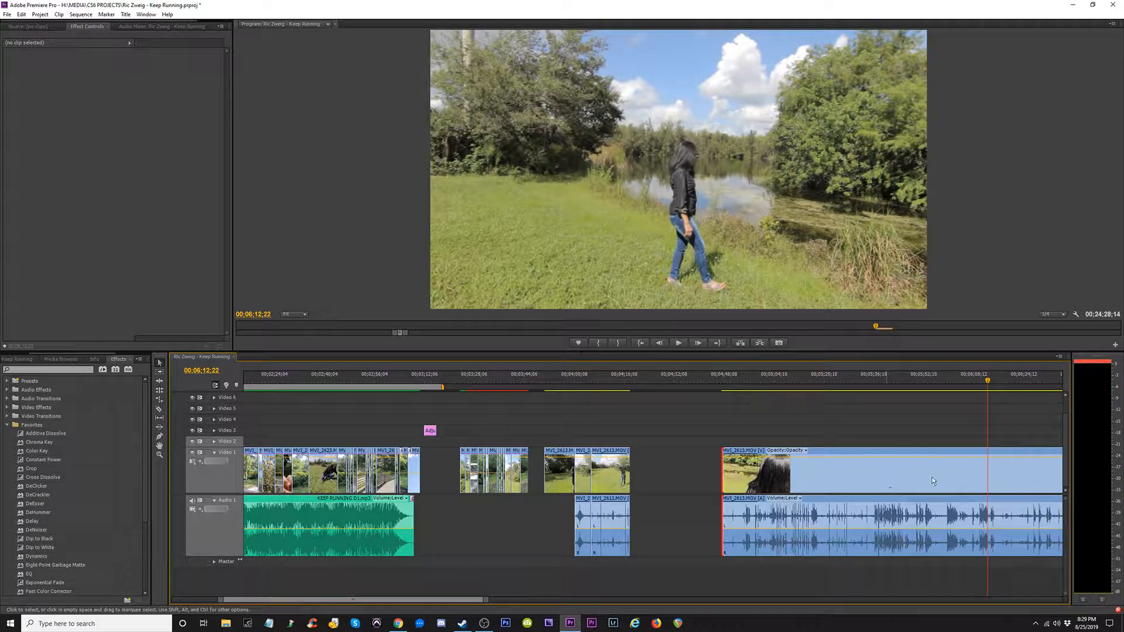
pyautogui.click(995, 480)
pyautogui.hotkey('ctrl', 'z')
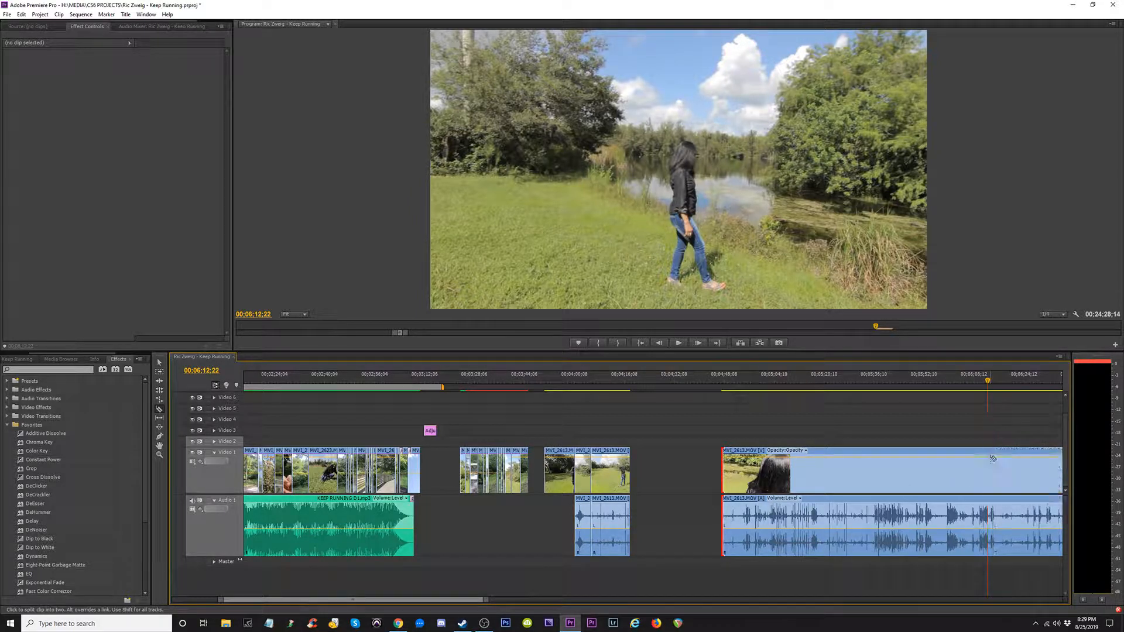
pyautogui.click(985, 460)
pyautogui.hotkey('ctrl', 'z')
pyautogui.click(990, 459)
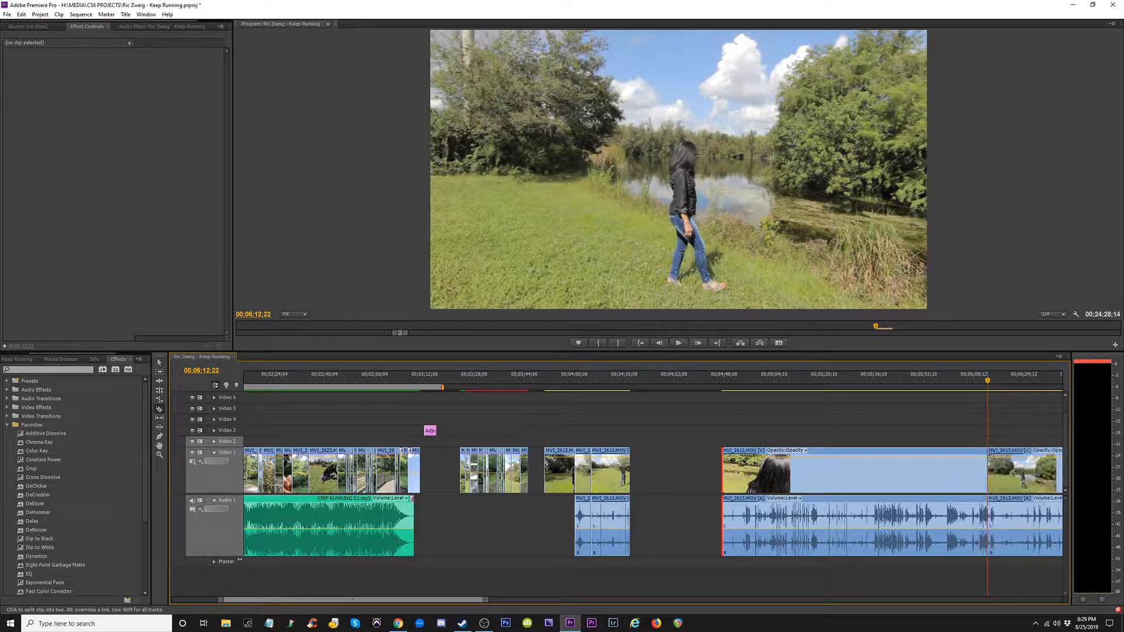
# - Split the section of MVI_2613.MOV after the last cut again at 00;07;05;04
pyautogui.moveTo(987, 381); pyautogui.dragTo(1049, 386)
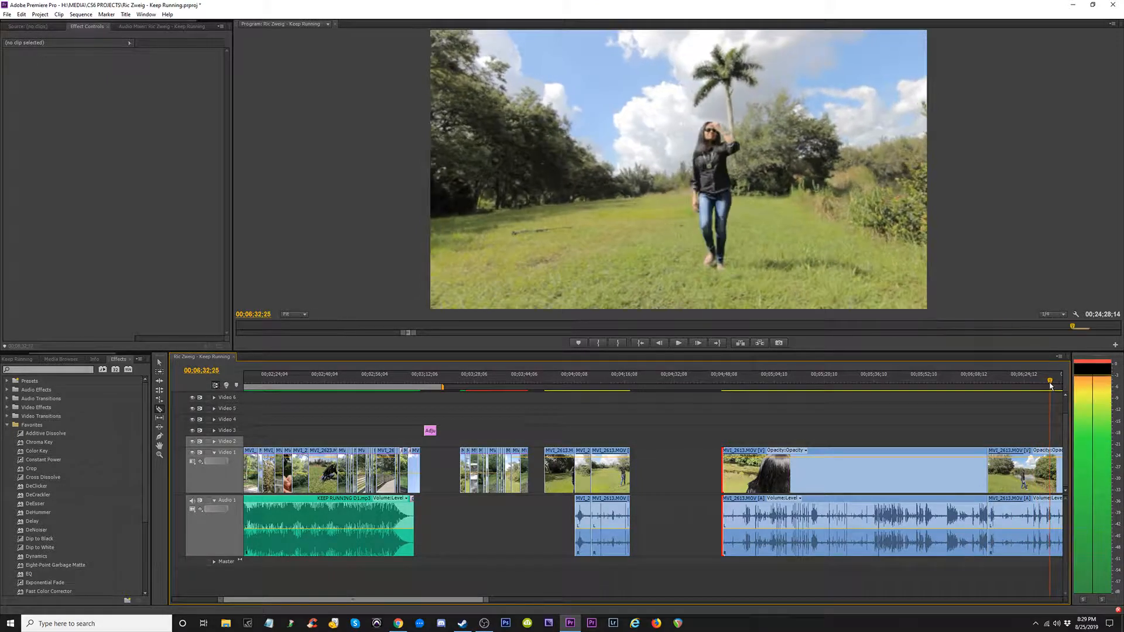
pyautogui.press('-')
pyautogui.press('-')
pyautogui.press('-')
pyautogui.press('=')
pyautogui.press('=')
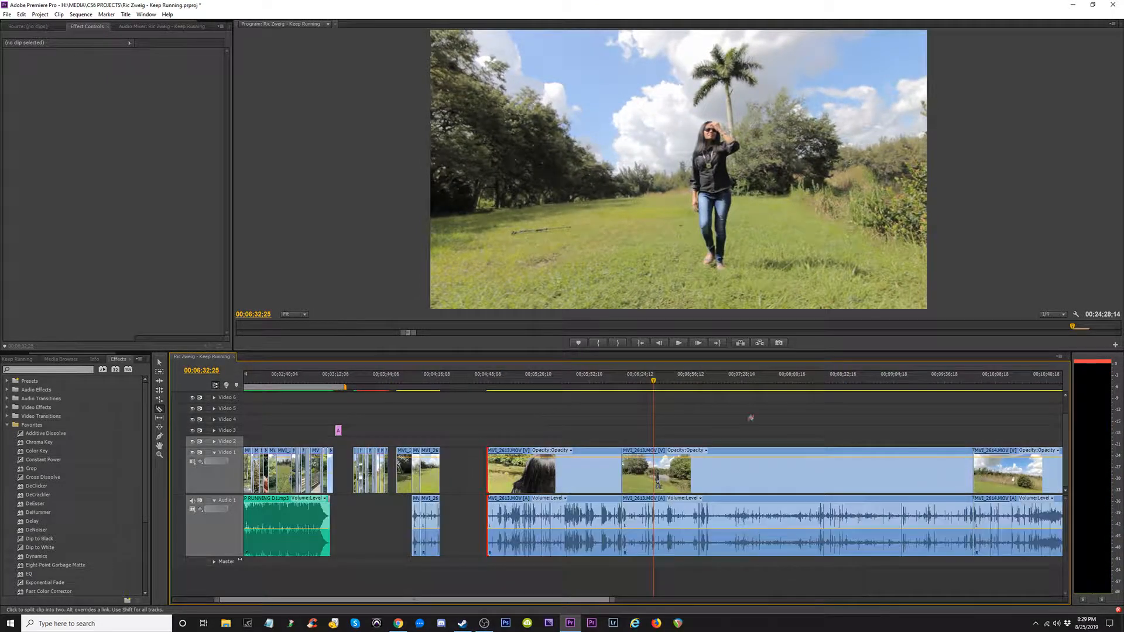
pyautogui.moveTo(657, 382); pyautogui.dragTo(686, 398)
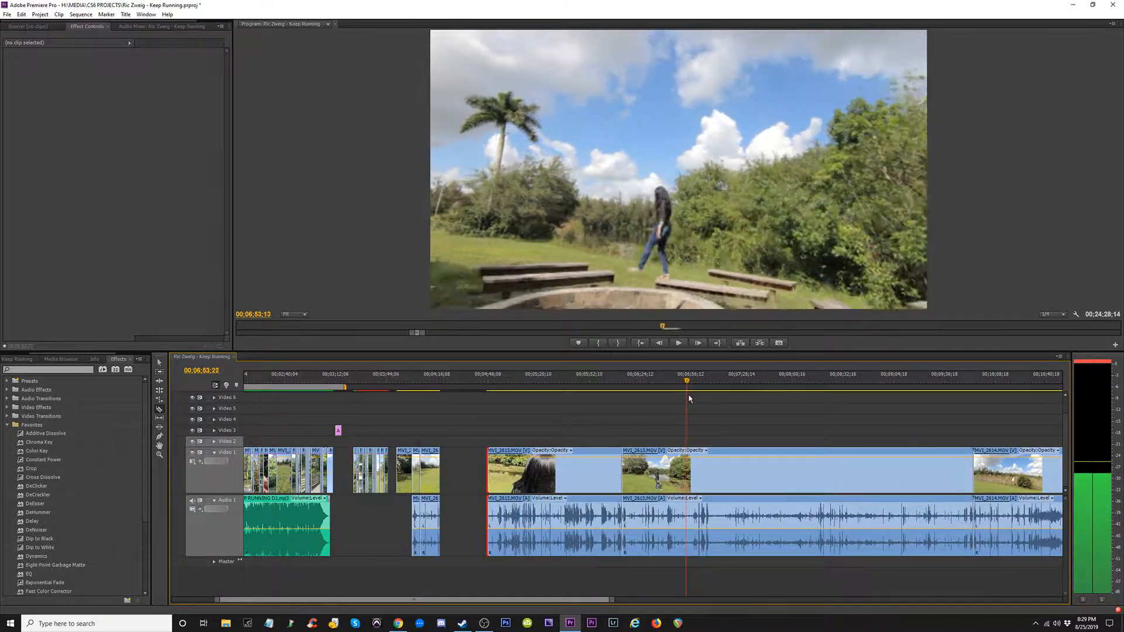
pyautogui.moveTo(689, 403); pyautogui.dragTo(701, 405)
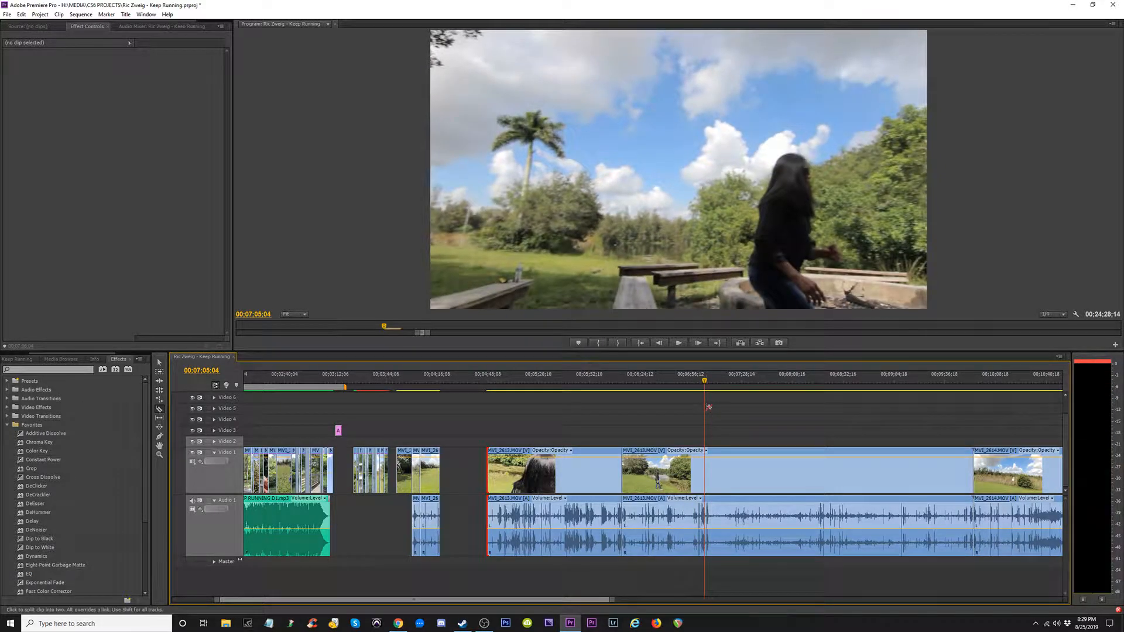
pyautogui.click(706, 478)
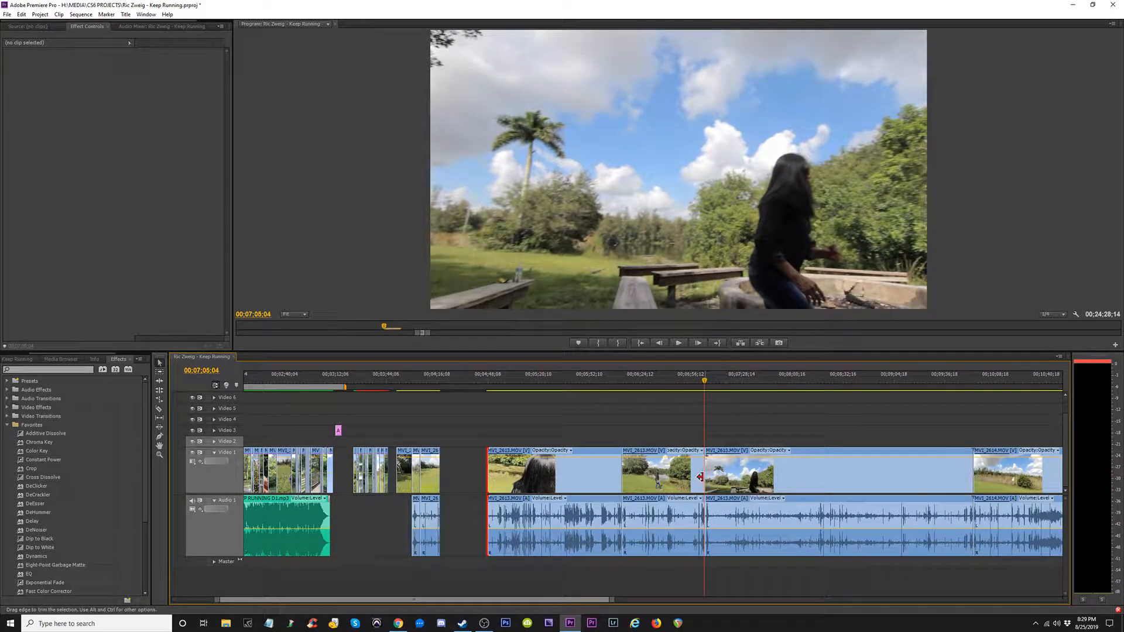
# - Trim about 4 seconds before and about 9 seconds after the 00;07;05;04 cut, and close the resulting gap
pyautogui.press('=')
pyautogui.press('=')
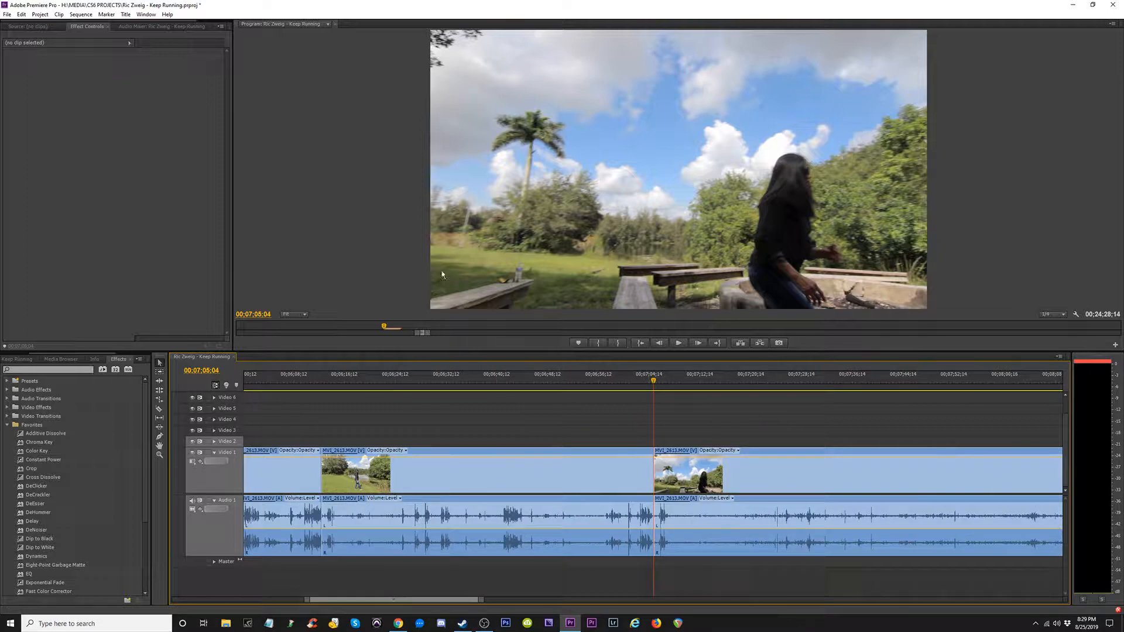
pyautogui.moveTo(643, 475); pyautogui.dragTo(830, 494)
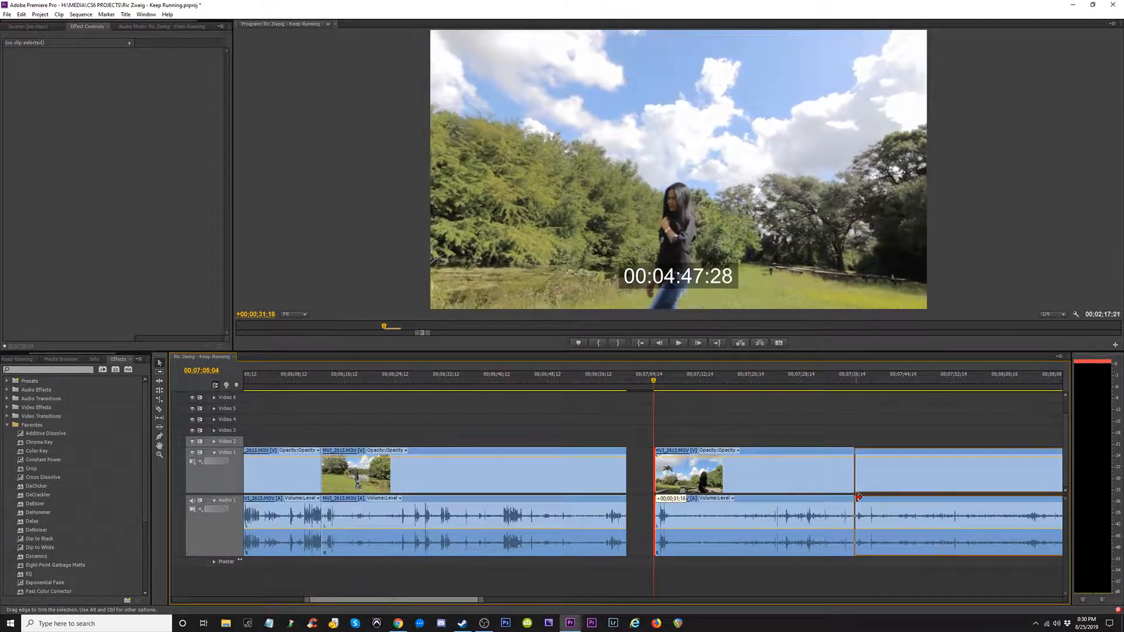
pyautogui.moveTo(870, 500); pyautogui.dragTo(701, 470)
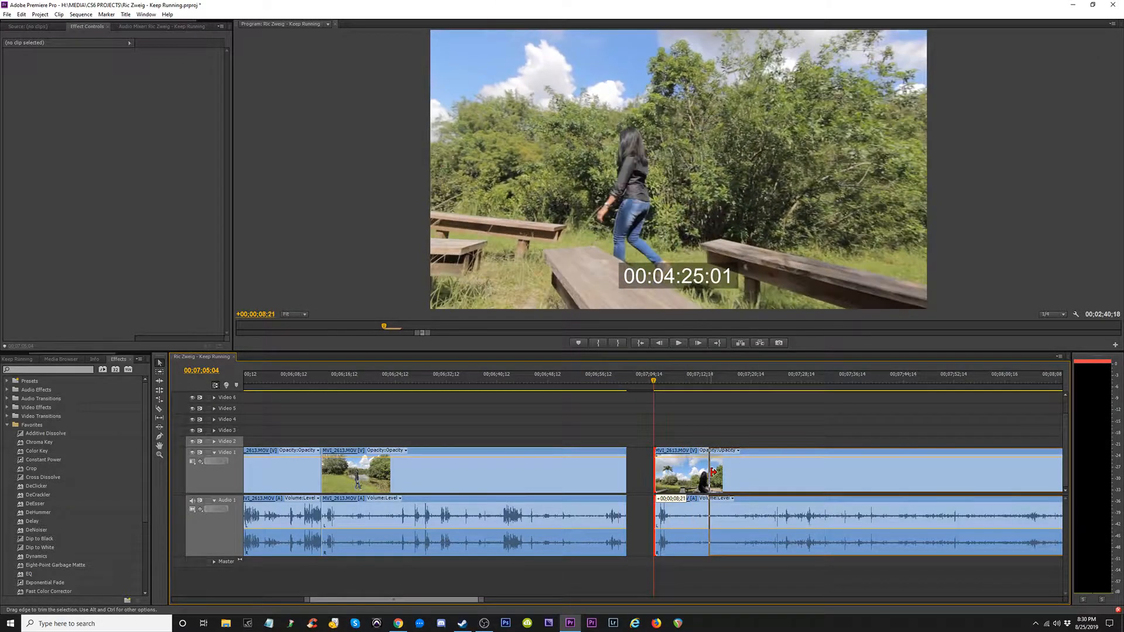
pyautogui.moveTo(714, 472); pyautogui.dragTo(710, 472)
pyautogui.click(670, 482)
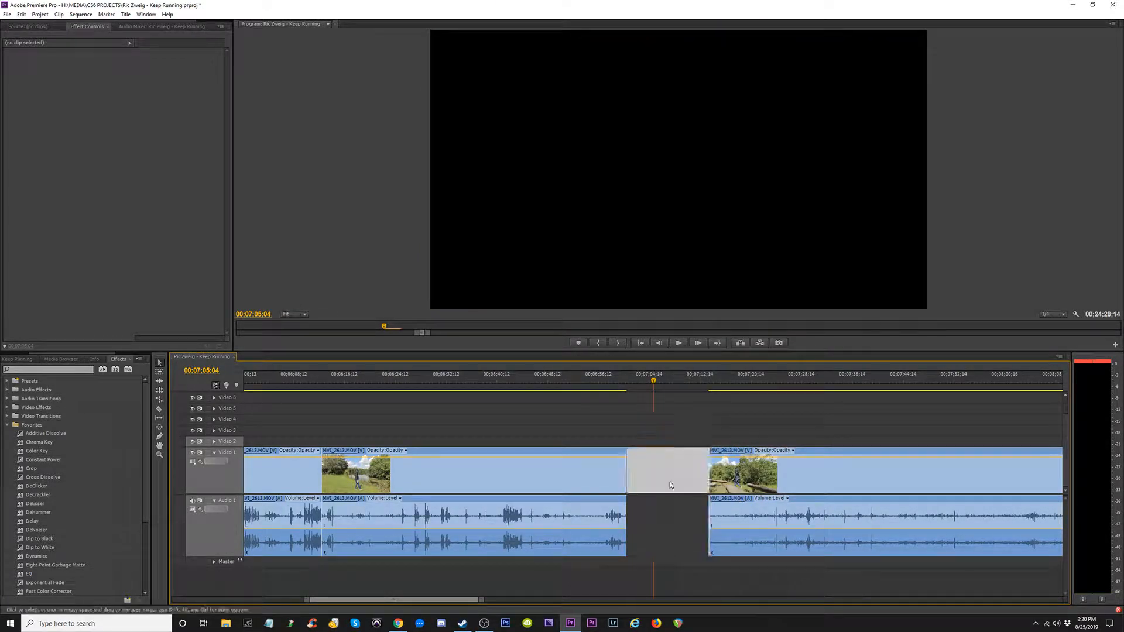
pyautogui.press('Delete')
# - Review the cut footage, delete the MVI_2613.MOV section before the 00;06;12;22 cut, and close the gap it leaves
pyautogui.click(537, 384)
pyautogui.moveTo(536, 387); pyautogui.dragTo(691, 391)
pyautogui.press('-')
pyautogui.press('-')
pyautogui.press('-')
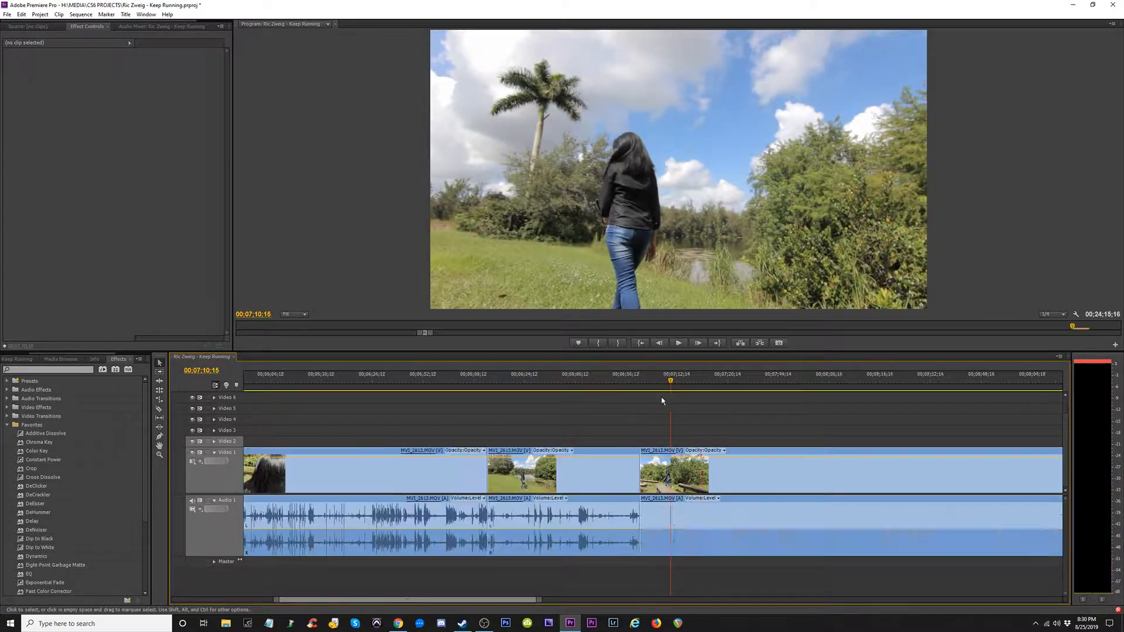
pyautogui.moveTo(537, 387); pyautogui.dragTo(551, 387)
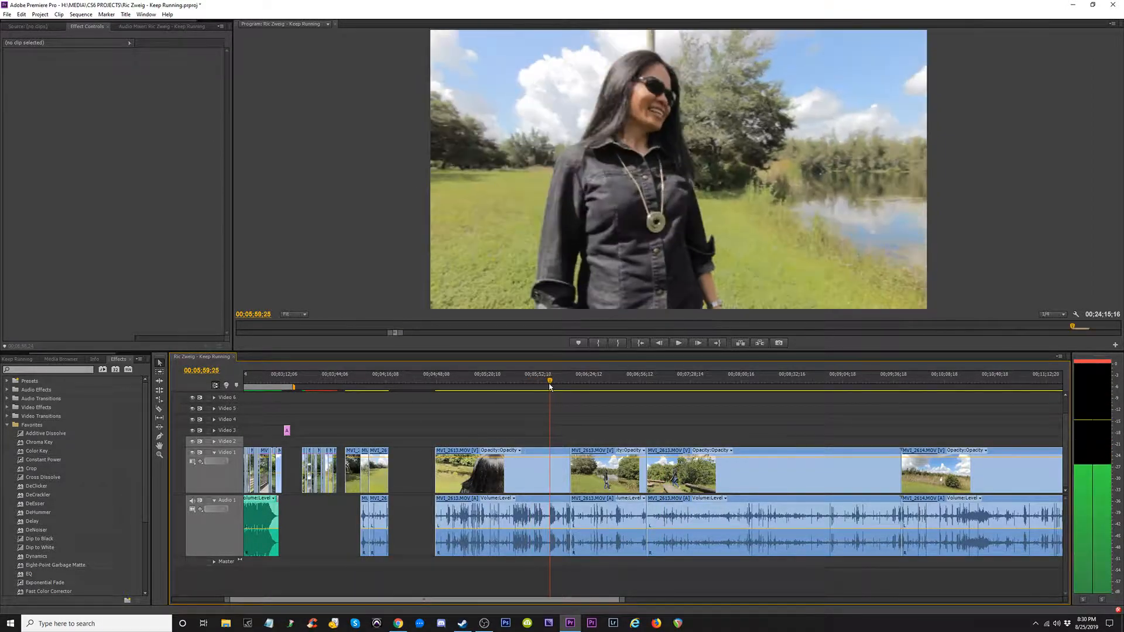
pyautogui.moveTo(434, 384); pyautogui.dragTo(575, 396)
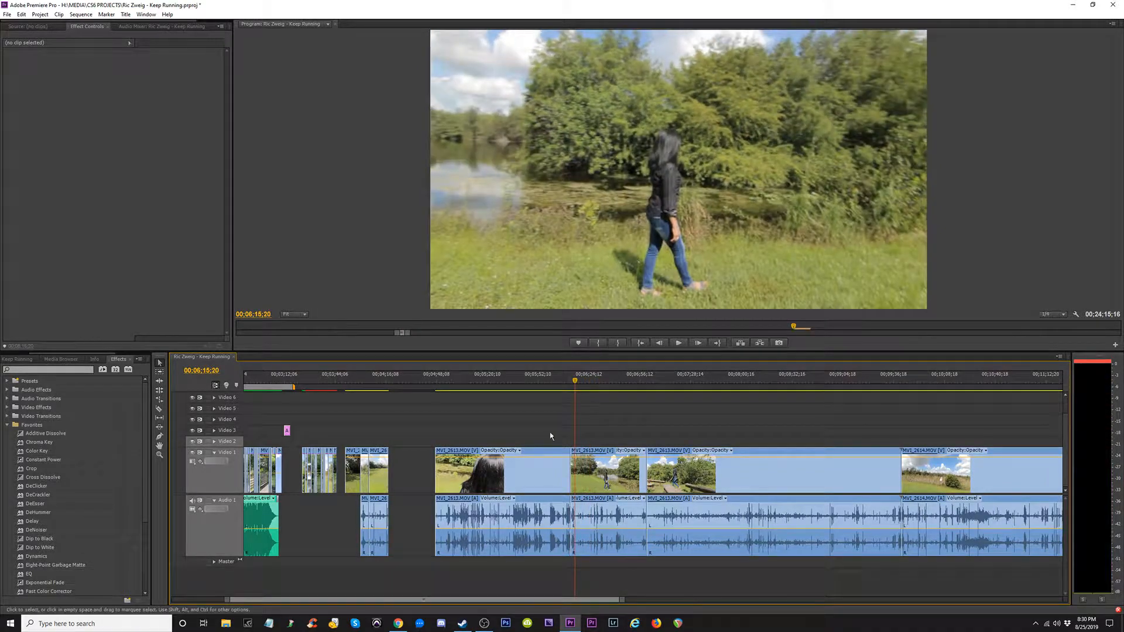
pyautogui.click(541, 466)
pyautogui.press('Delete')
pyautogui.click(420, 475)
pyautogui.press('Delete')
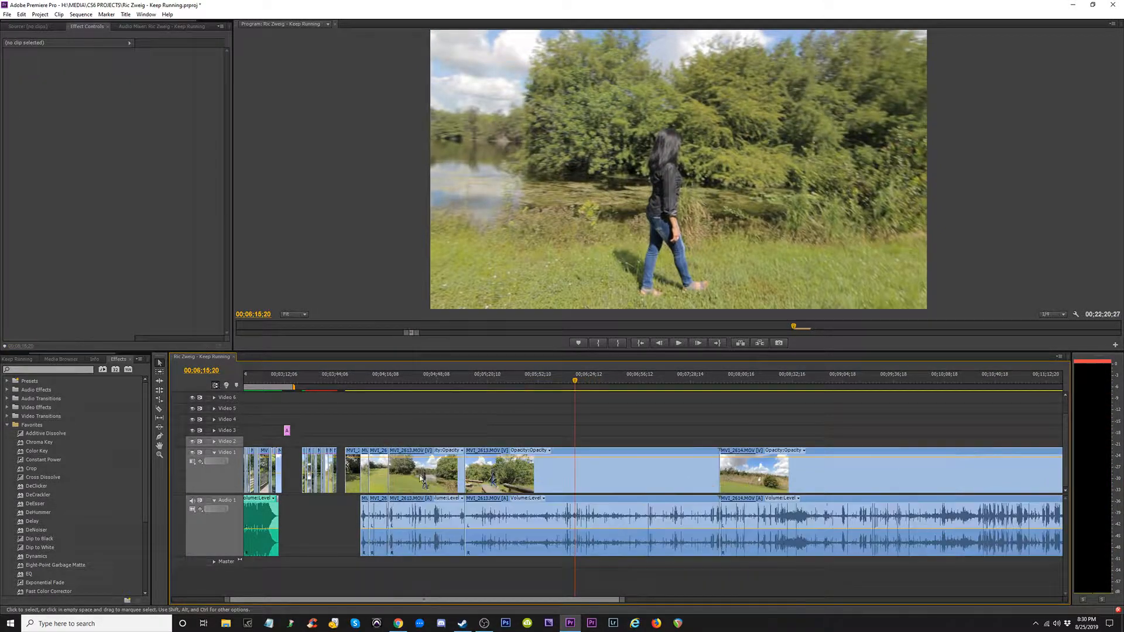
# - Delete the short MVI_2613.MOV clip at 00;04;13;16, including its audio, and close the gap it leaves
pyautogui.moveTo(367, 391); pyautogui.dragTo(383, 392)
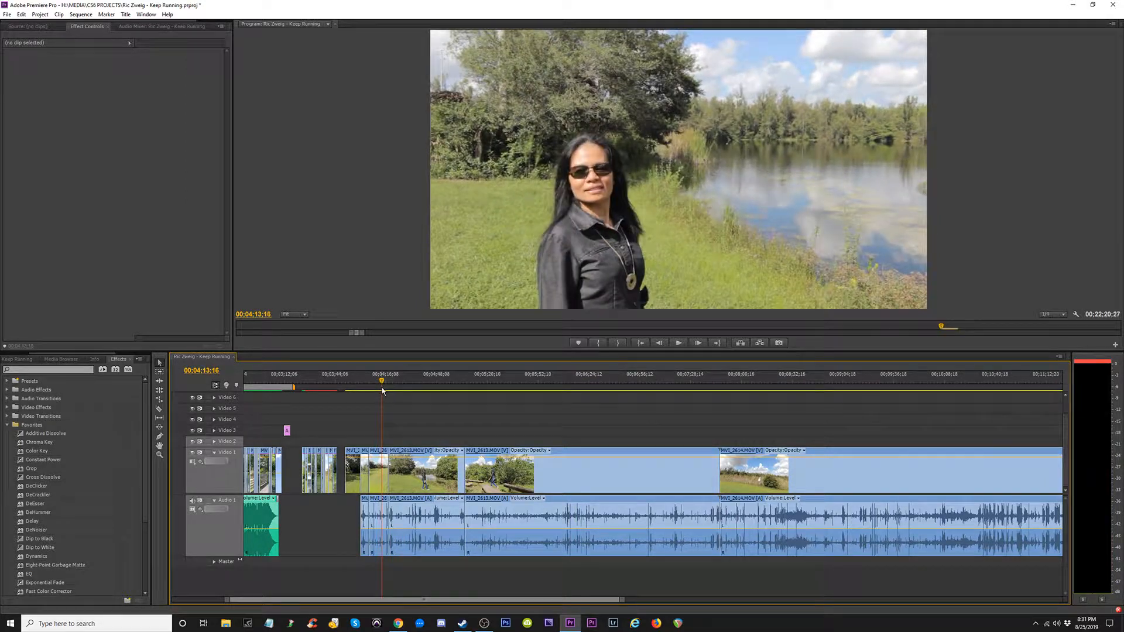
pyautogui.press('=')
pyautogui.press('=')
pyautogui.press('=')
pyautogui.click(639, 483)
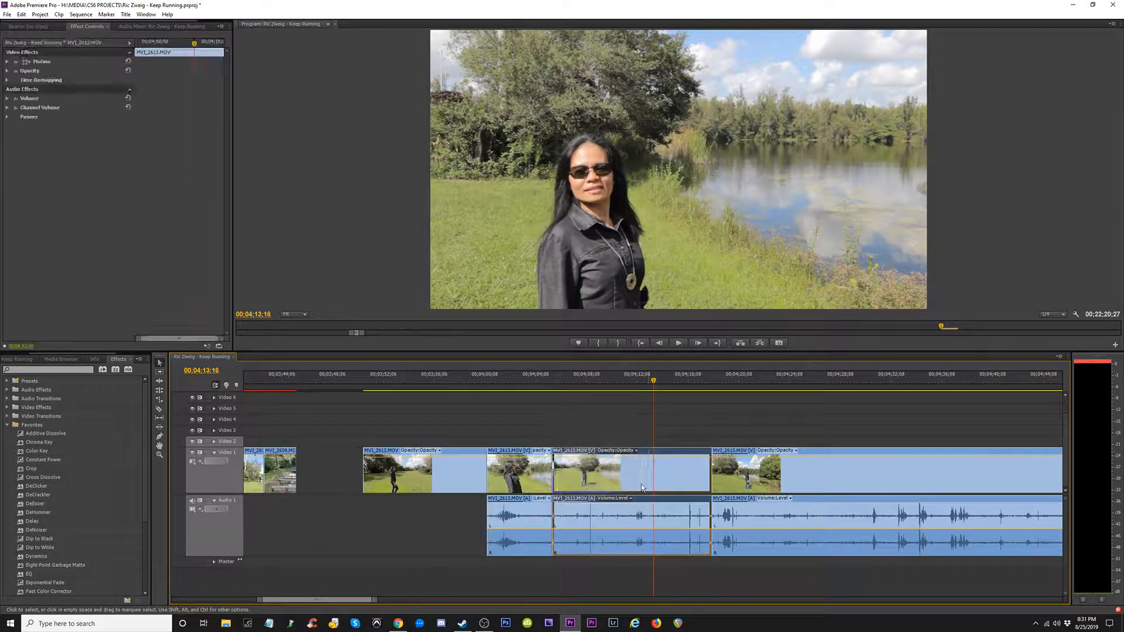
pyautogui.press('Delete')
pyautogui.moveTo(518, 384); pyautogui.dragTo(573, 382)
pyautogui.click(632, 486)
pyautogui.press('Delete')
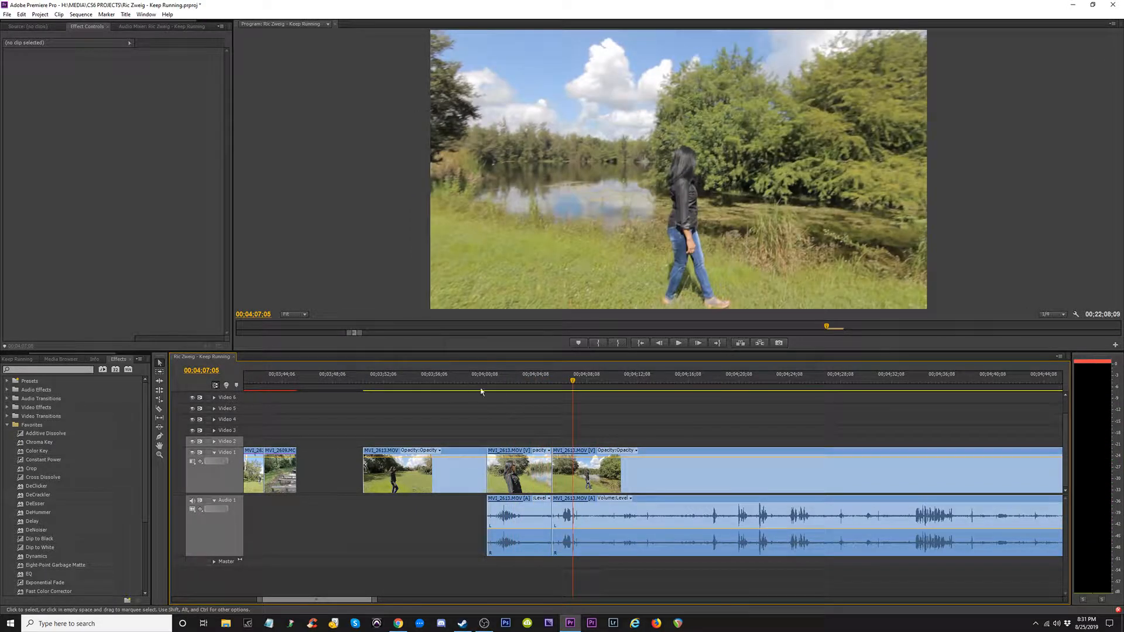
# - Play back the footage from about 00;03;55;25 and set the Program monitor's playback resolution to 1/2
pyautogui.moveTo(479, 385); pyautogui.dragTo(431, 385)
pyautogui.press('space')
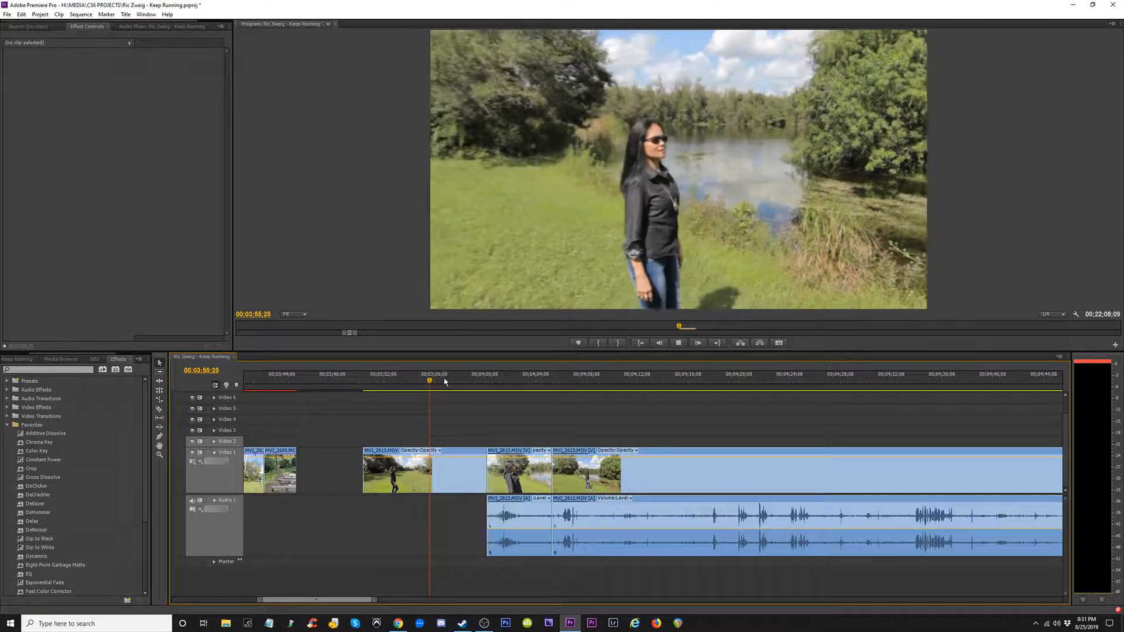
pyautogui.click(1052, 318)
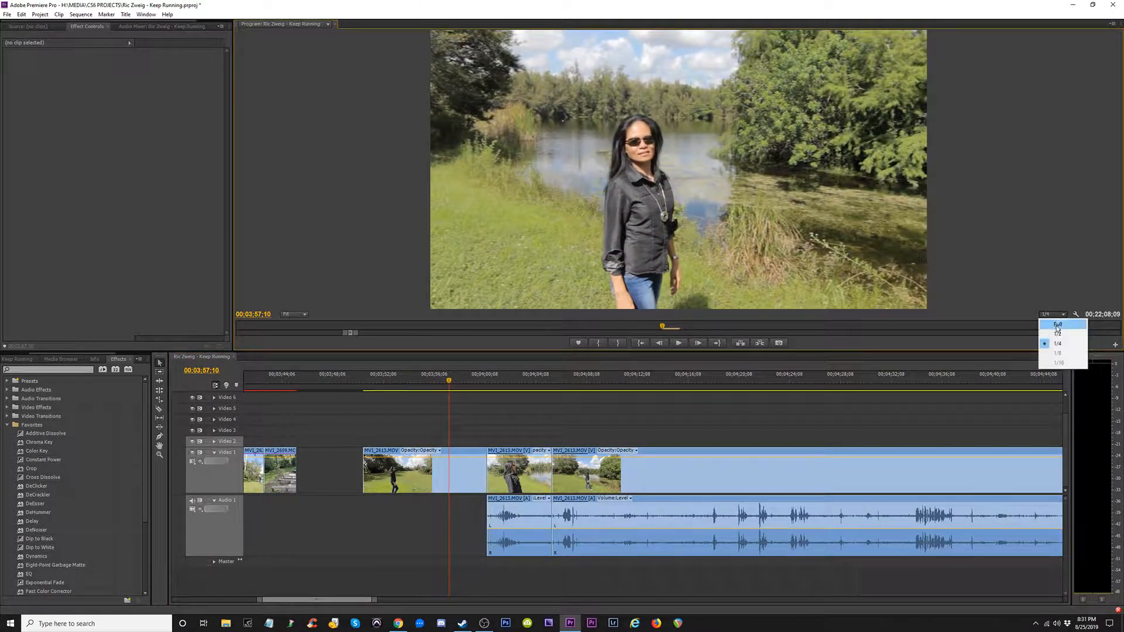
pyautogui.click(1049, 331)
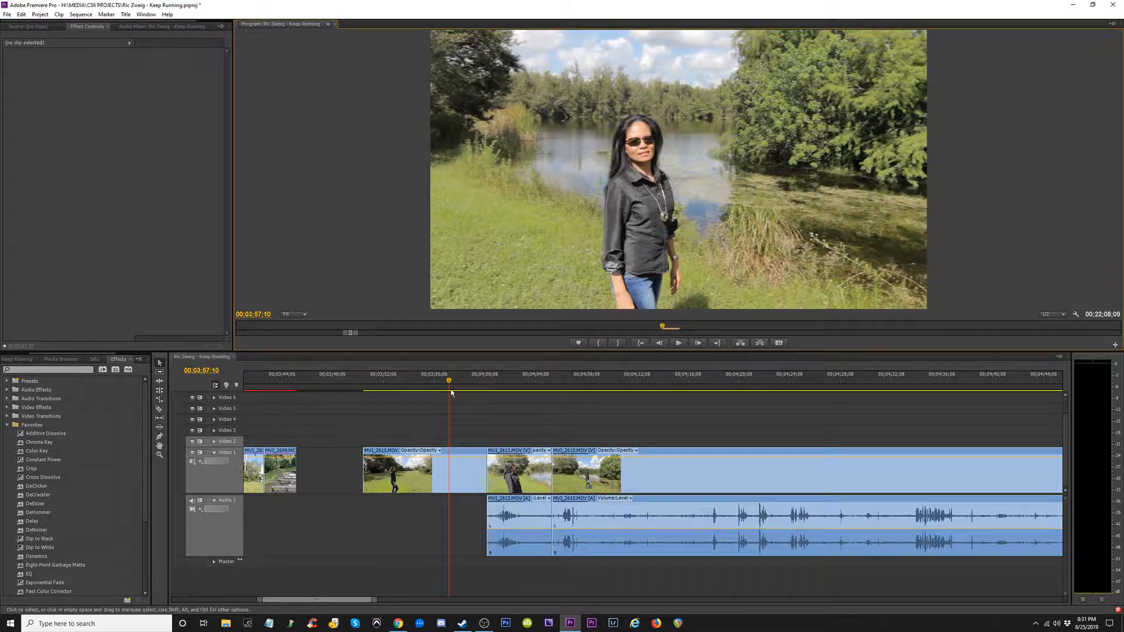
# - Scrub through the remaining MVI_2613.MOV footage and split the long clip, including its audio, at 00;05;17;21
pyautogui.moveTo(450, 384); pyautogui.dragTo(568, 388)
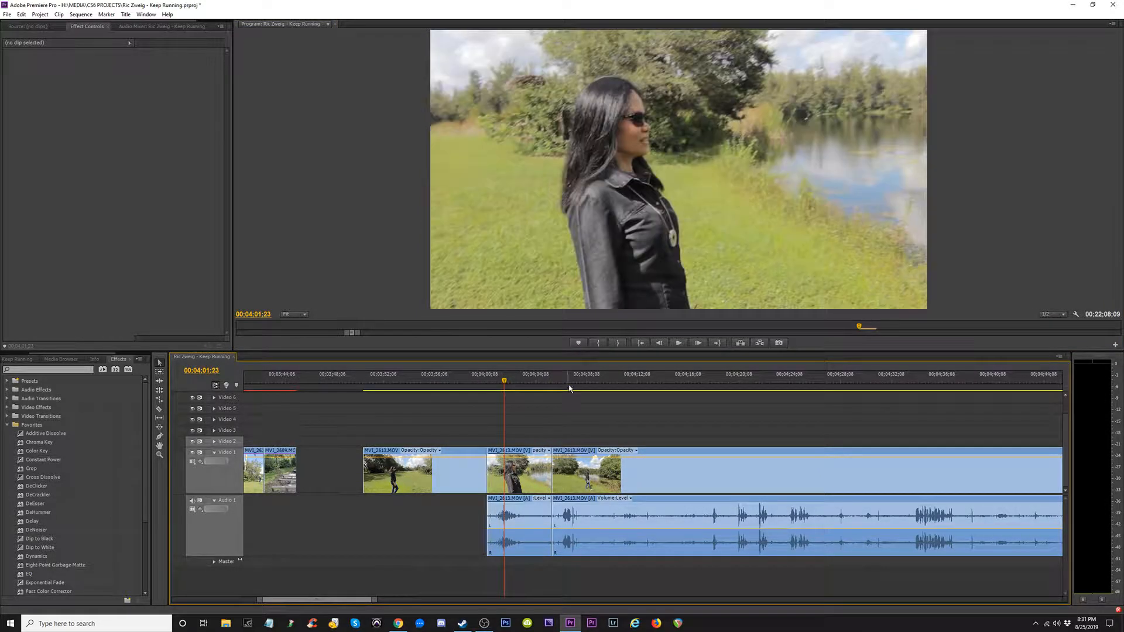
pyautogui.press('-')
pyautogui.press('-')
pyautogui.moveTo(653, 380); pyautogui.dragTo(668, 417)
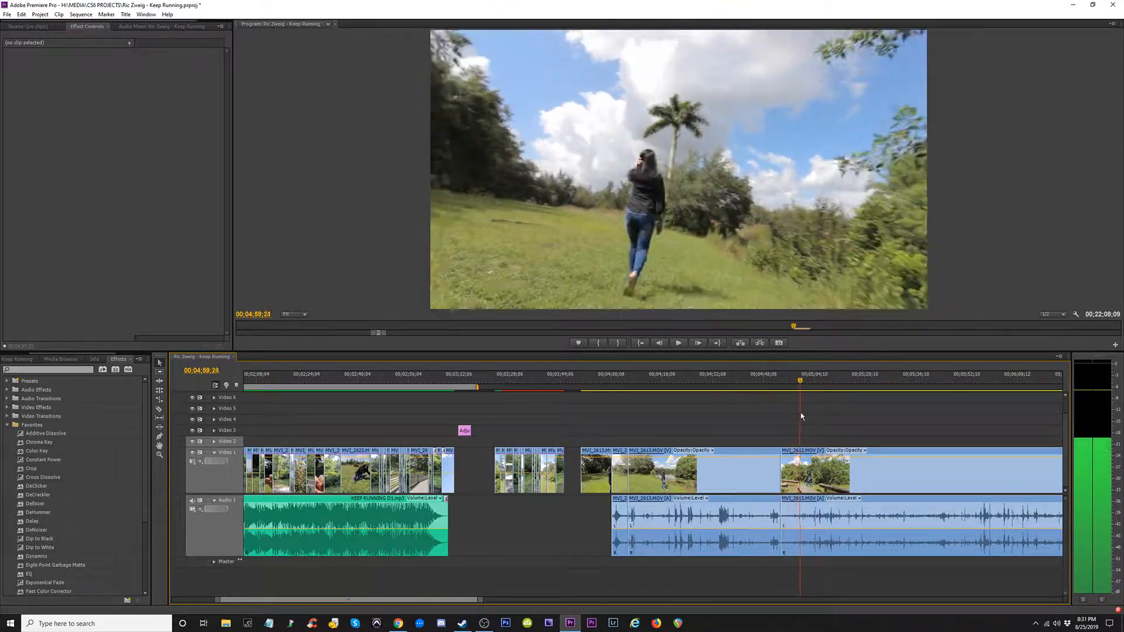
pyautogui.moveTo(819, 417); pyautogui.dragTo(862, 417)
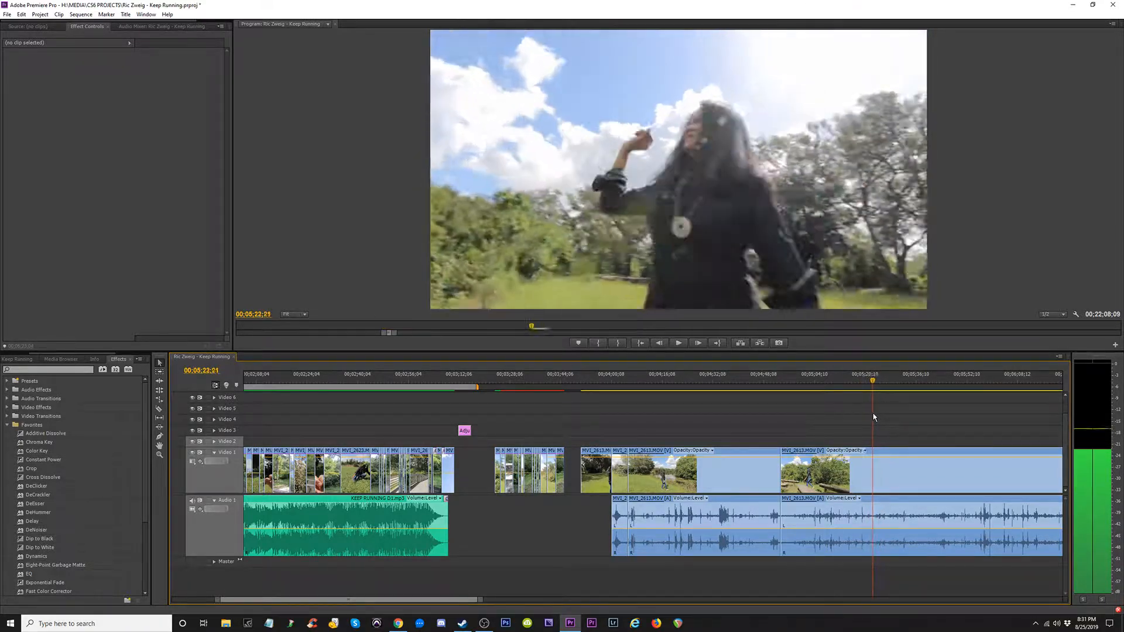
pyautogui.press('=')
pyautogui.press('=')
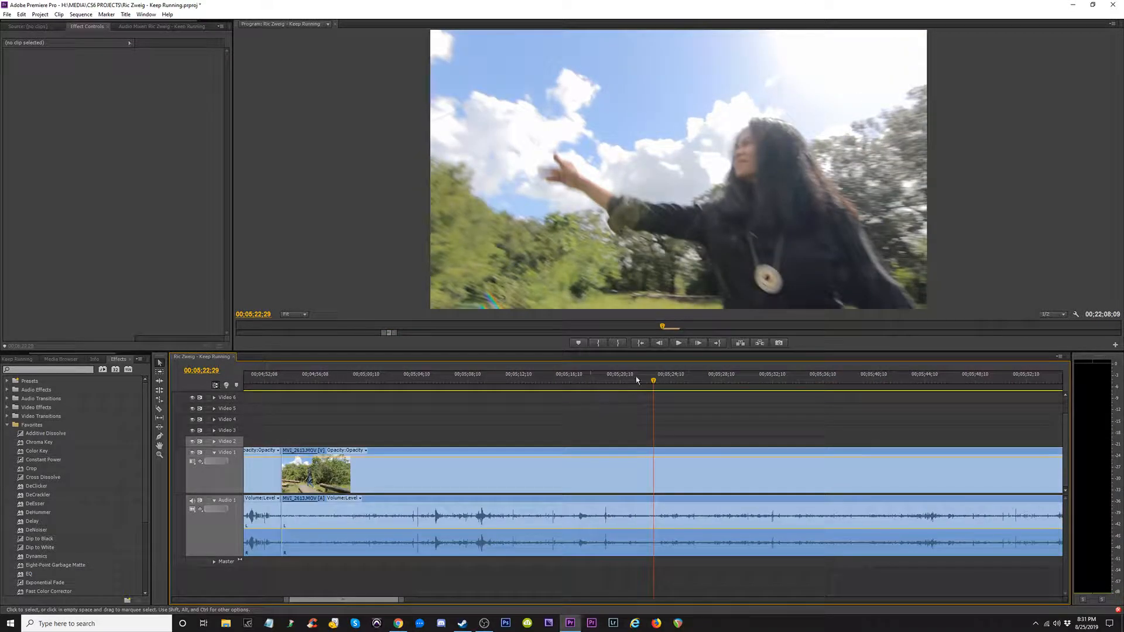
pyautogui.click(628, 383)
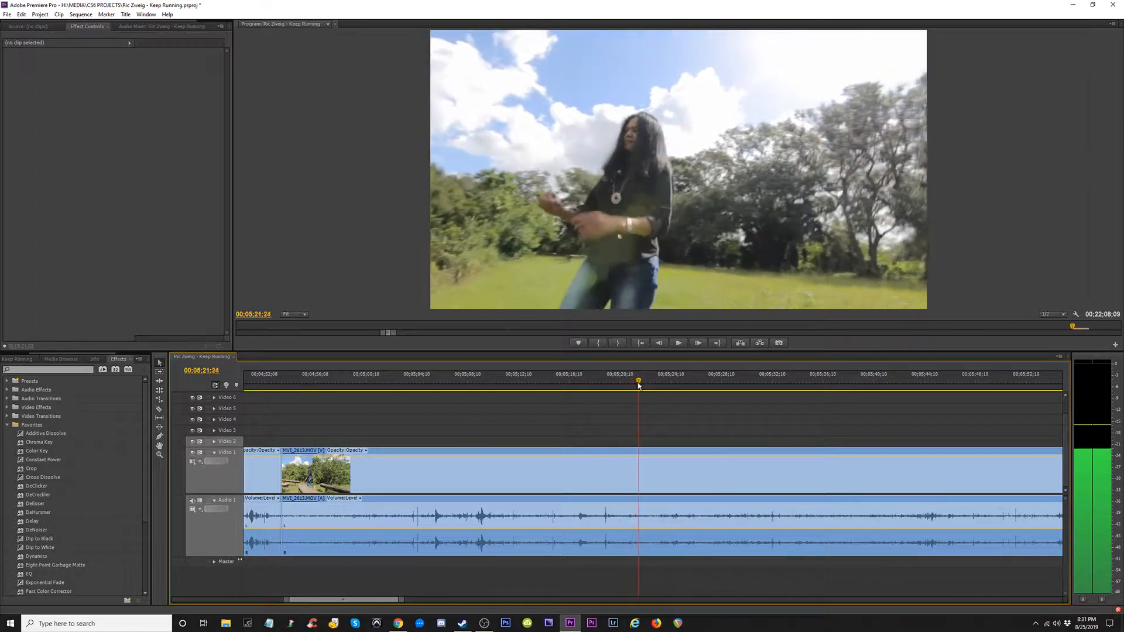
pyautogui.moveTo(639, 385); pyautogui.dragTo(643, 386)
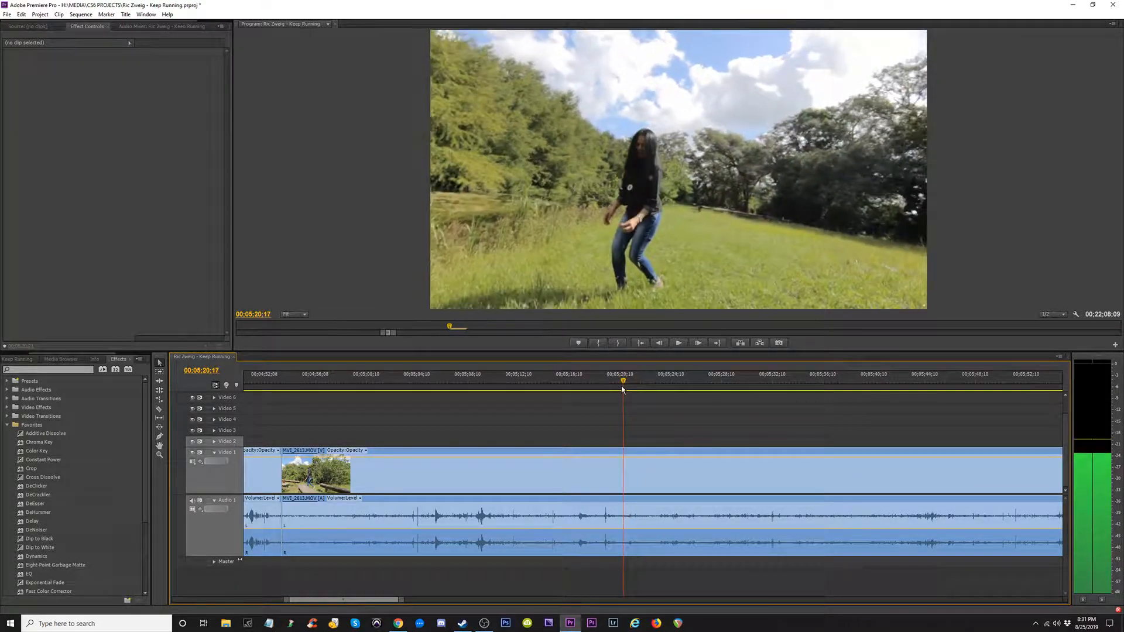
pyautogui.moveTo(611, 391); pyautogui.dragTo(585, 399)
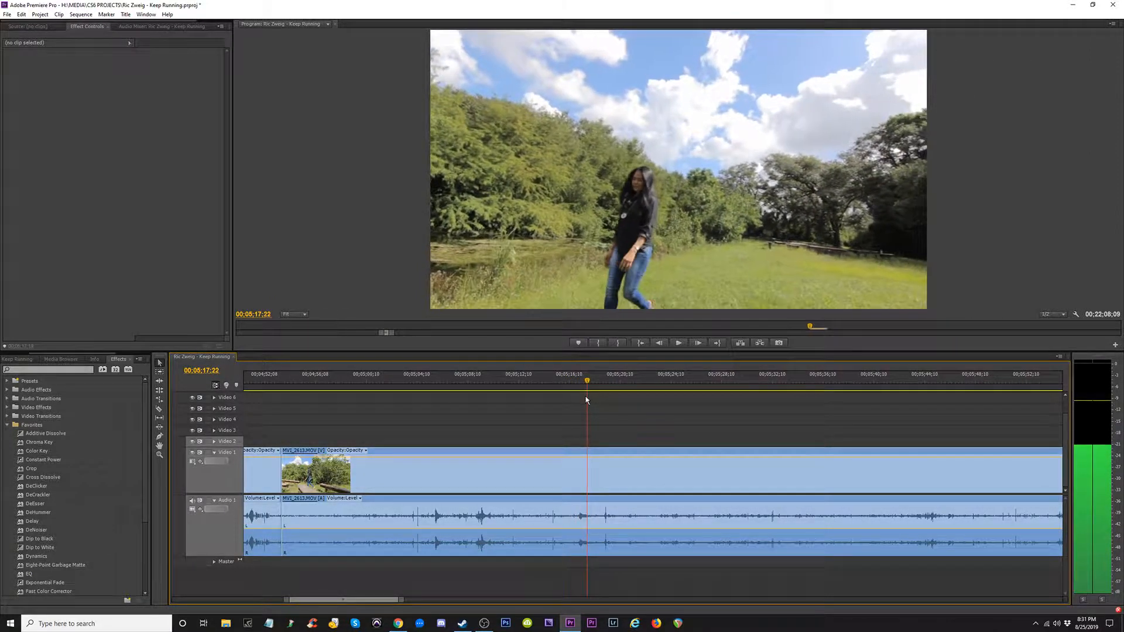
pyautogui.press('c')
pyautogui.click(587, 480)
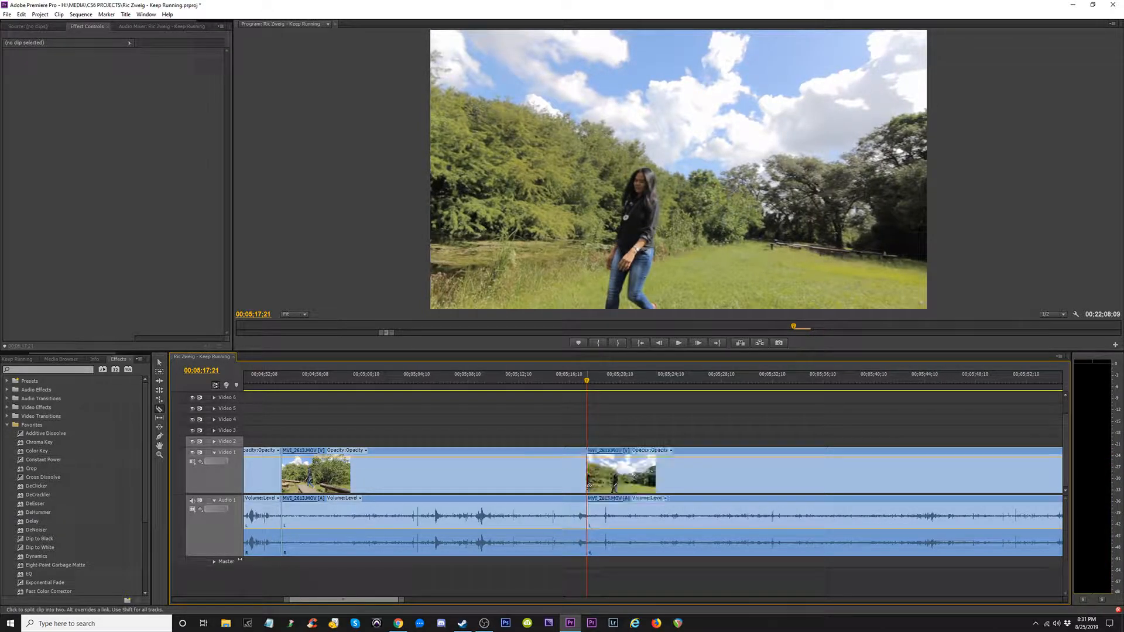
# - Trim about 8 seconds off the end of the MVI_2613.MOV section before the 00;05;17;21 cut
pyautogui.click(550, 382)
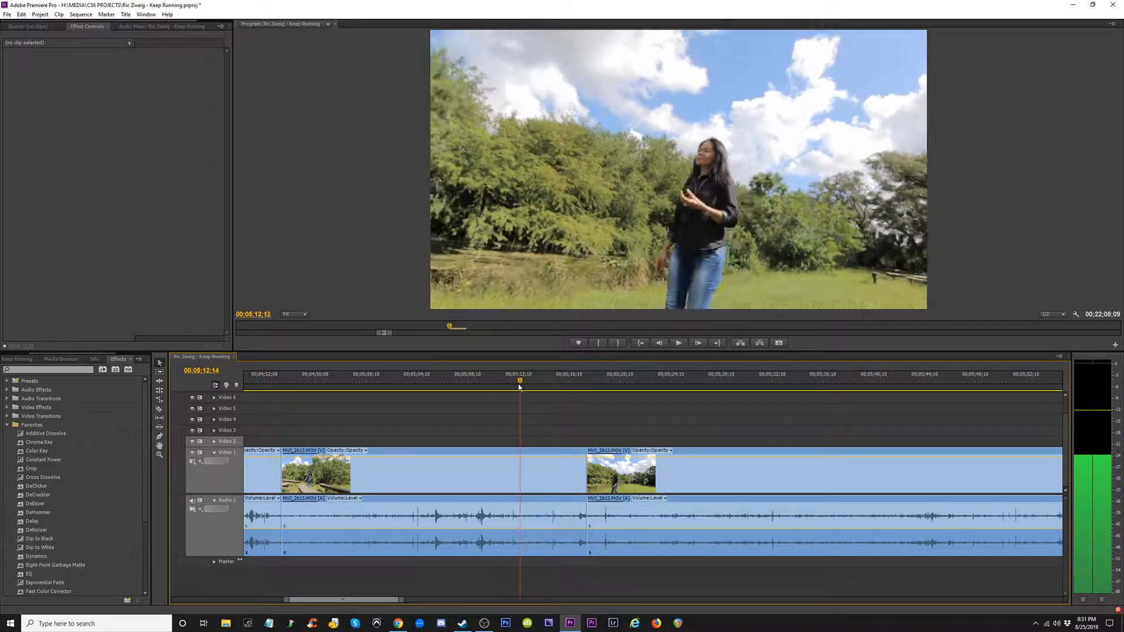
pyautogui.moveTo(519, 387); pyautogui.dragTo(478, 387)
pyautogui.moveTo(586, 477); pyautogui.dragTo(505, 474)
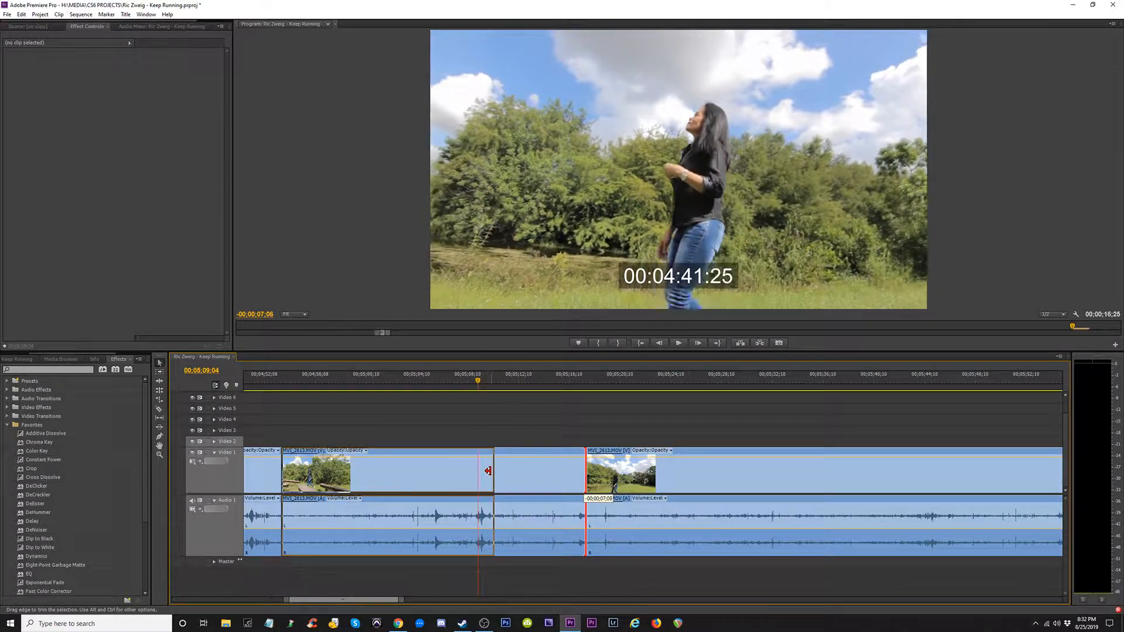
pyautogui.moveTo(482, 470); pyautogui.dragTo(482, 470)
# - Trim the MVI_2613.MOV section after the 00;05;17;21 cut so it starts at 00;05;19;20
pyautogui.moveTo(588, 382); pyautogui.dragTo(499, 395)
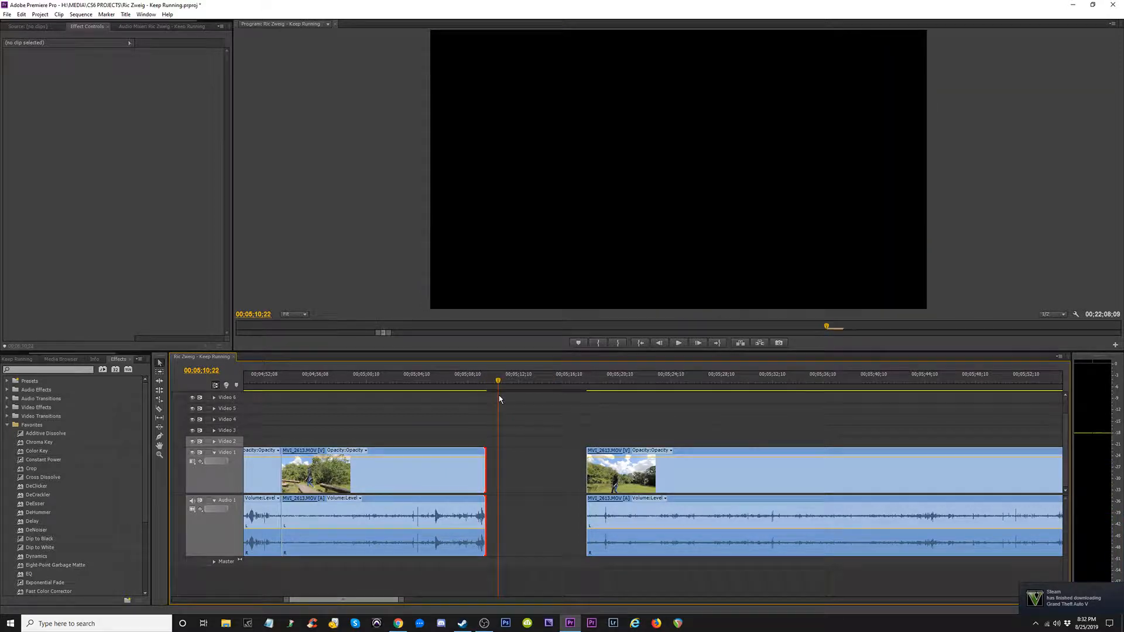
pyautogui.press('space')
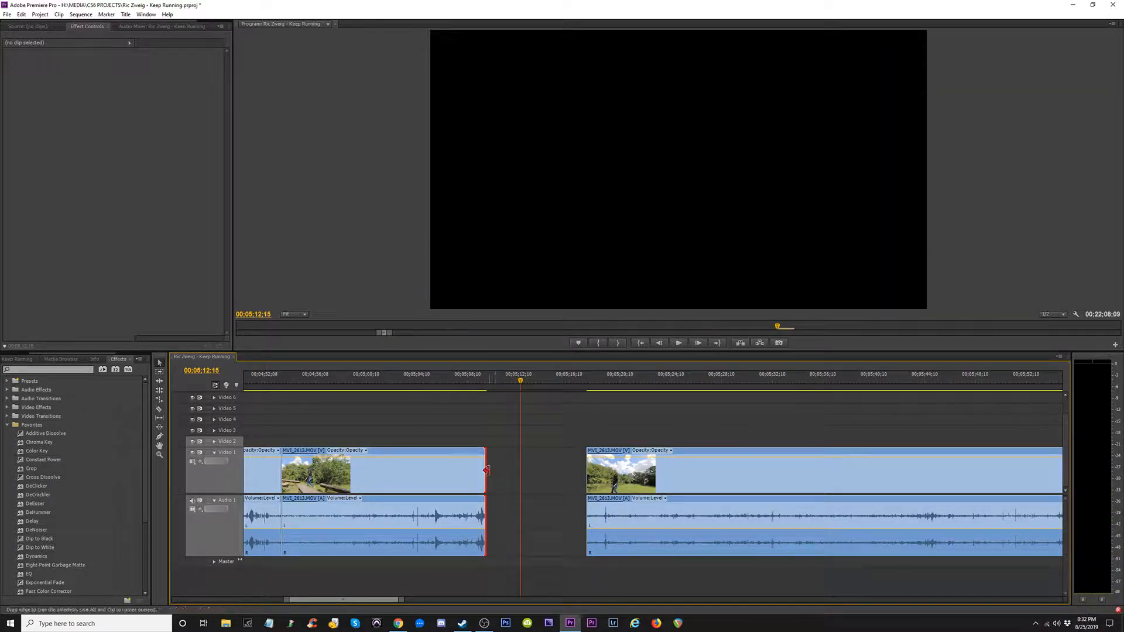
pyautogui.moveTo(597, 387); pyautogui.dragTo(610, 413)
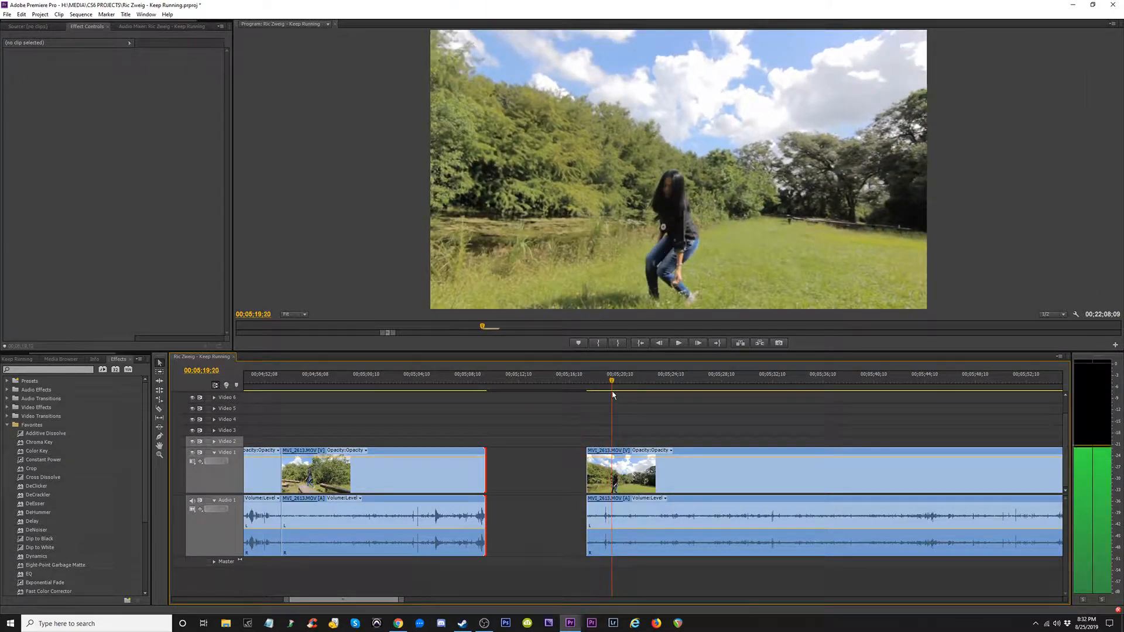
pyautogui.moveTo(582, 479); pyautogui.dragTo(611, 479)
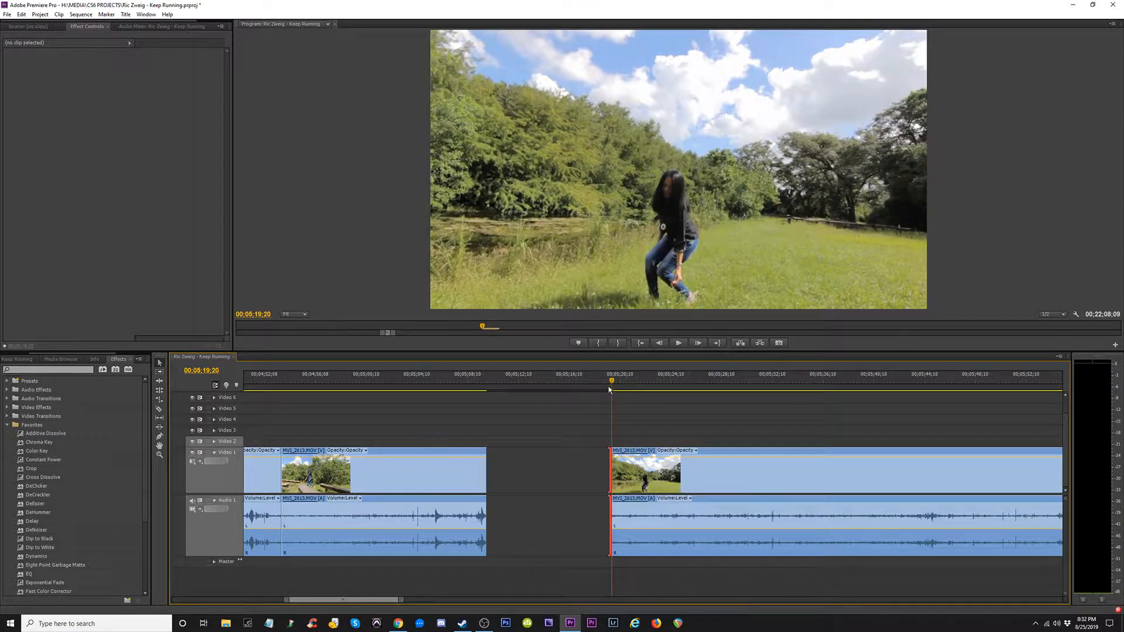
# - Split MVI_2613.MOV at 00;05;30;27 and trim about 4 seconds off the end of the section before that cut
pyautogui.moveTo(609, 384); pyautogui.dragTo(754, 392)
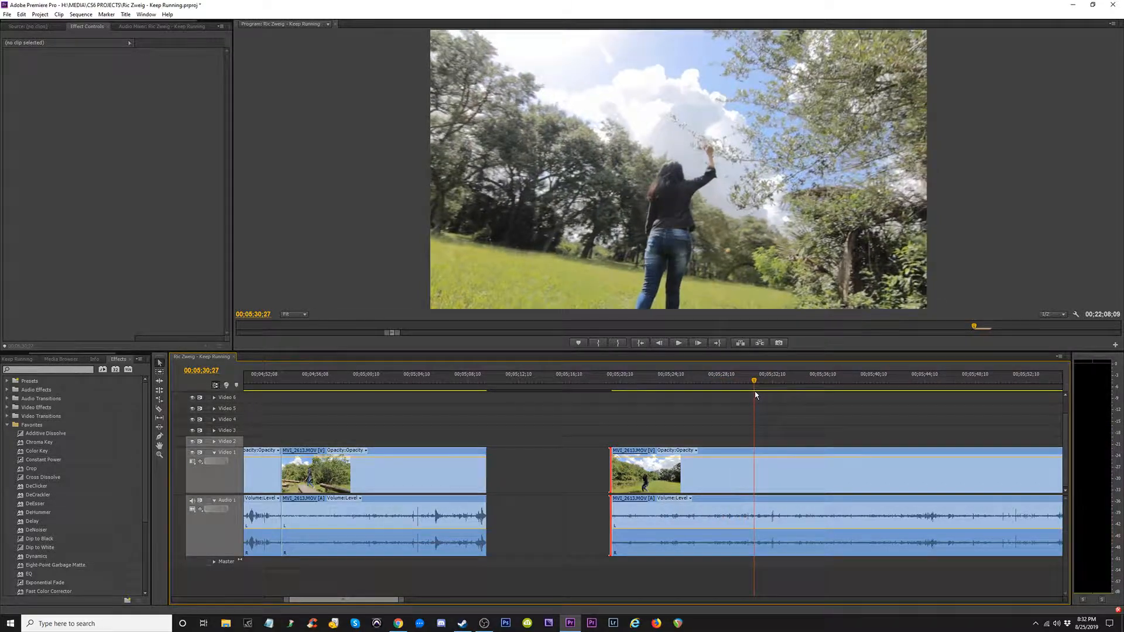
pyautogui.press('c')
pyautogui.click(755, 478)
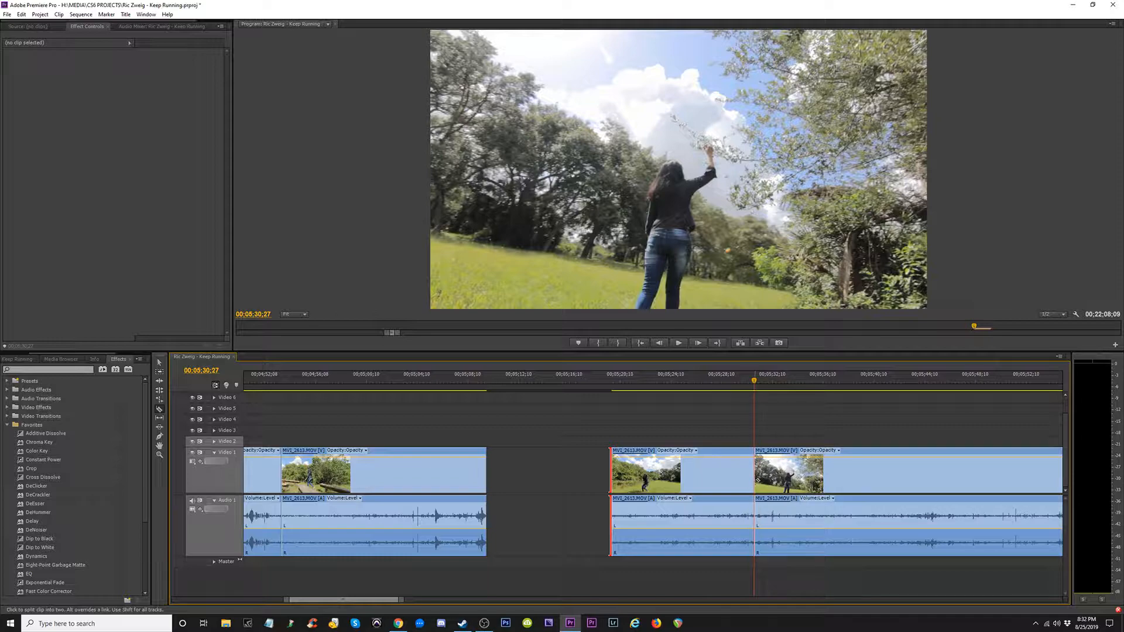
pyautogui.click(746, 482)
pyautogui.moveTo(748, 483); pyautogui.dragTo(713, 484)
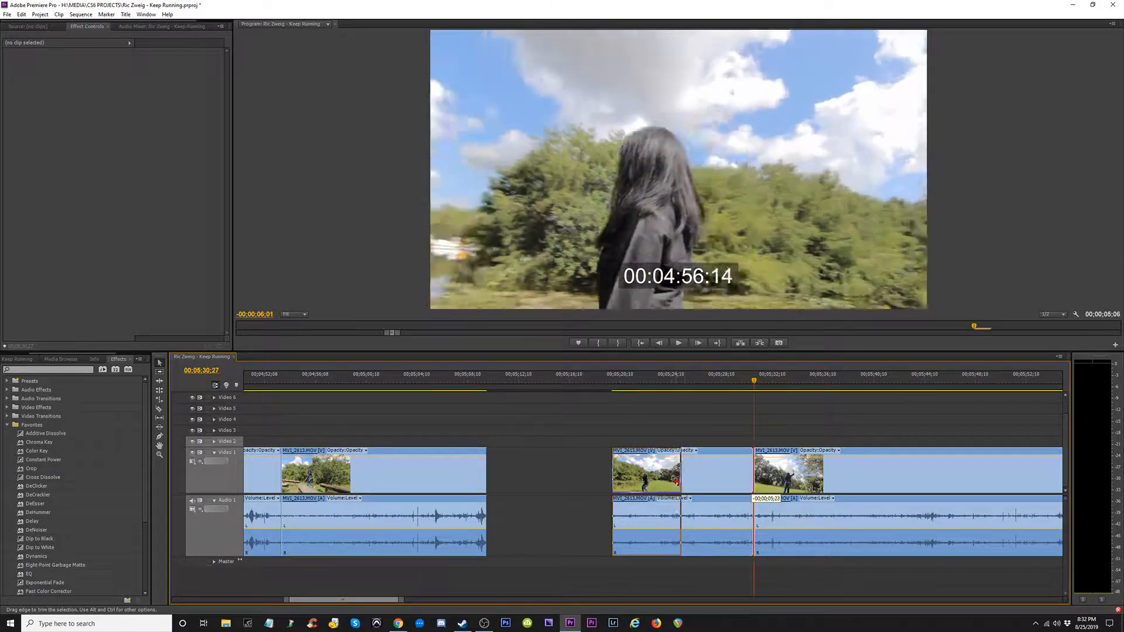
pyautogui.moveTo(678, 482); pyautogui.dragTo(685, 482)
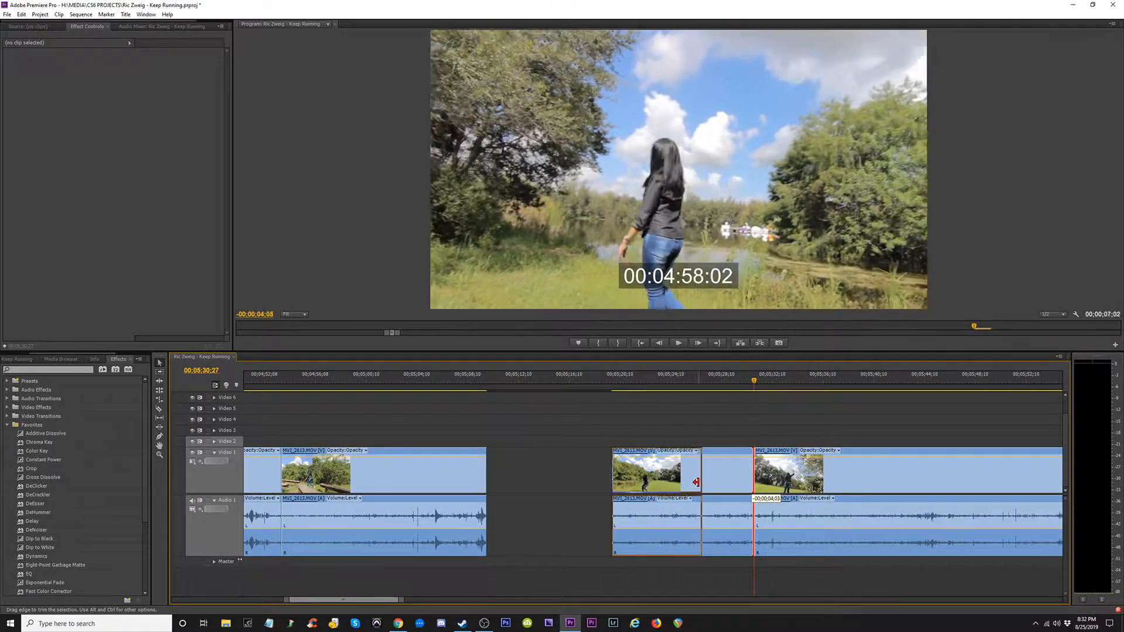
pyautogui.moveTo(713, 484)
pyautogui.mouseDown()
pyautogui.moveTo(685, 487)
pyautogui.moveTo(699, 488)
pyautogui.mouseUp()
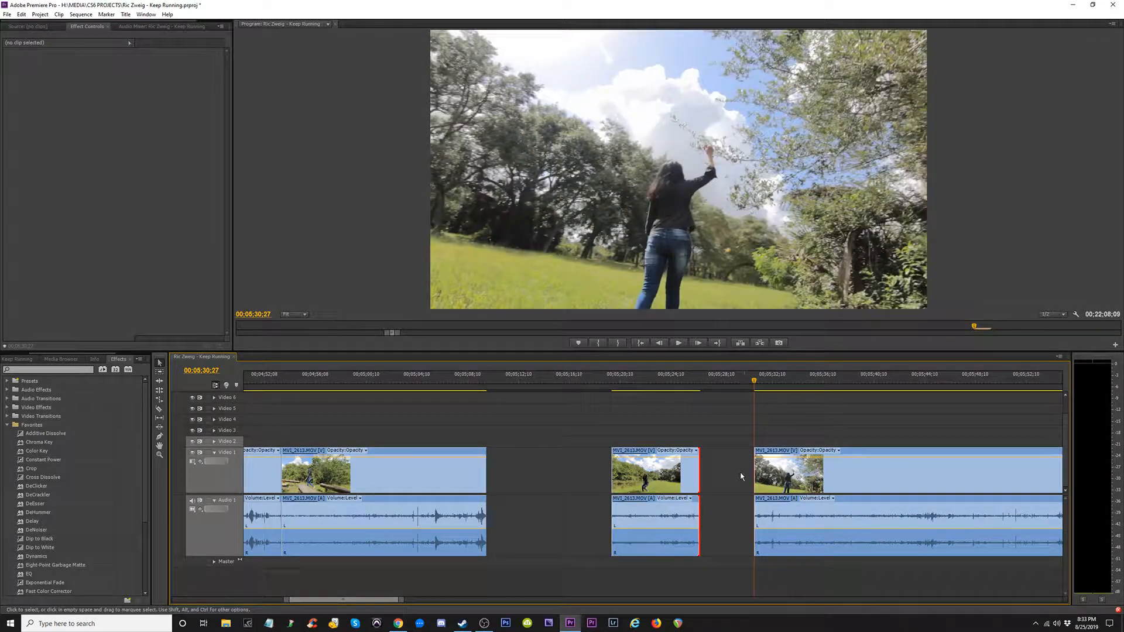
# - Close the gaps before and after the short trimmed MVI_2613.MOV section that starts at 00;05;19;20
pyautogui.click(741, 476)
pyautogui.press('Delete')
pyautogui.click(568, 476)
pyautogui.press('Delete')
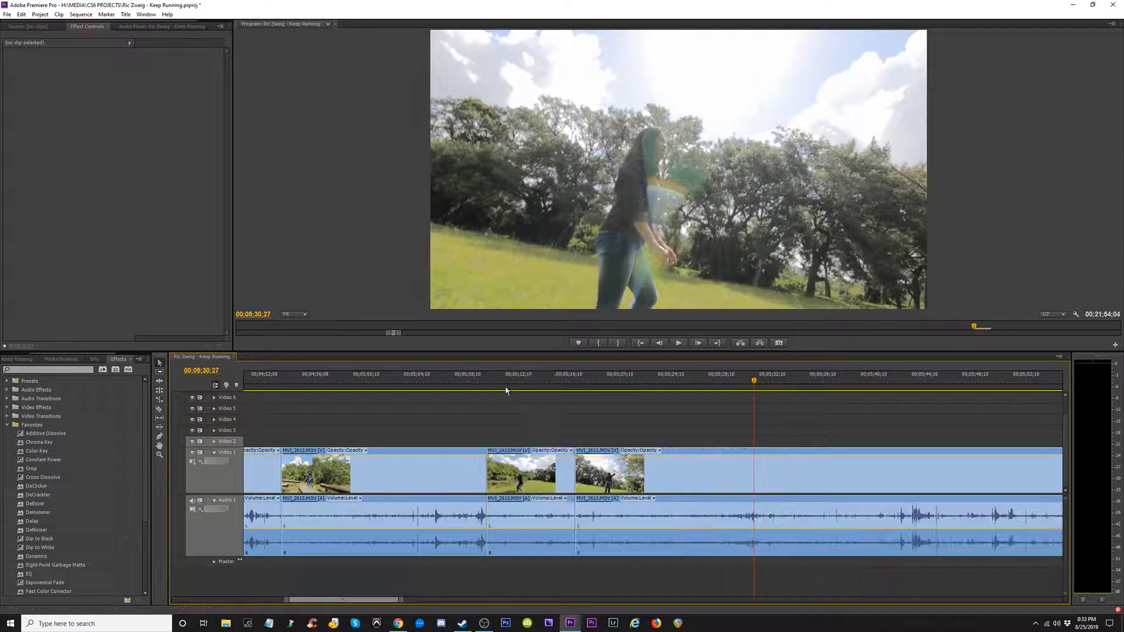
# - Split MVI_2613.MOV at about 00;05;31 and trim the section after the cut to start at 00;05;40;14
pyautogui.moveTo(477, 381); pyautogui.dragTo(617, 402)
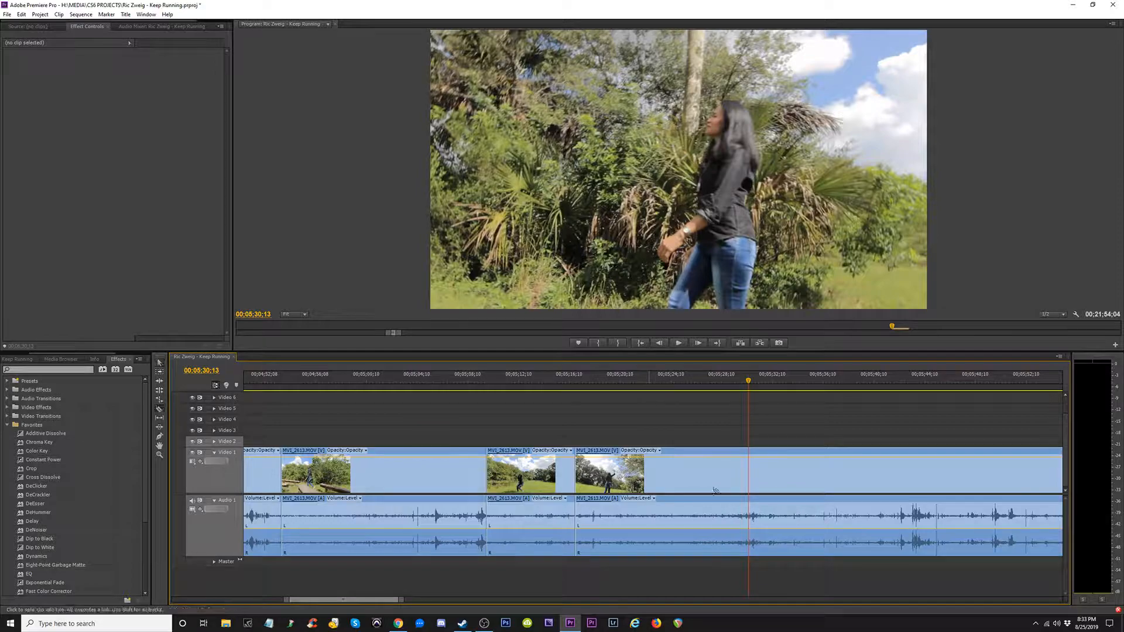
pyautogui.click(756, 468)
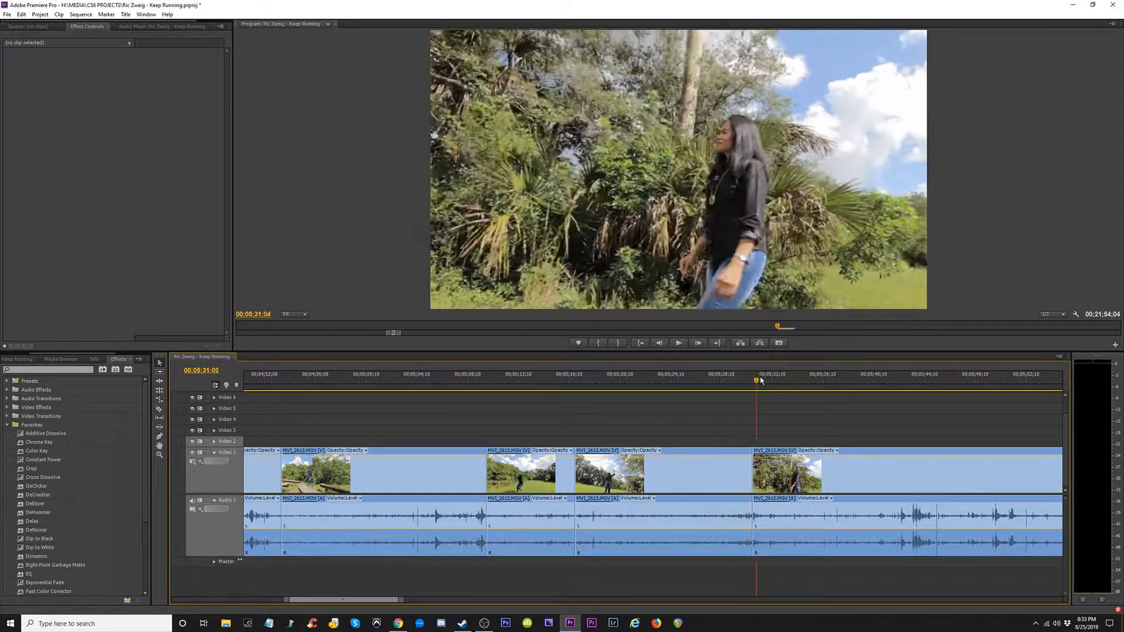
pyautogui.moveTo(773, 381); pyautogui.dragTo(784, 381)
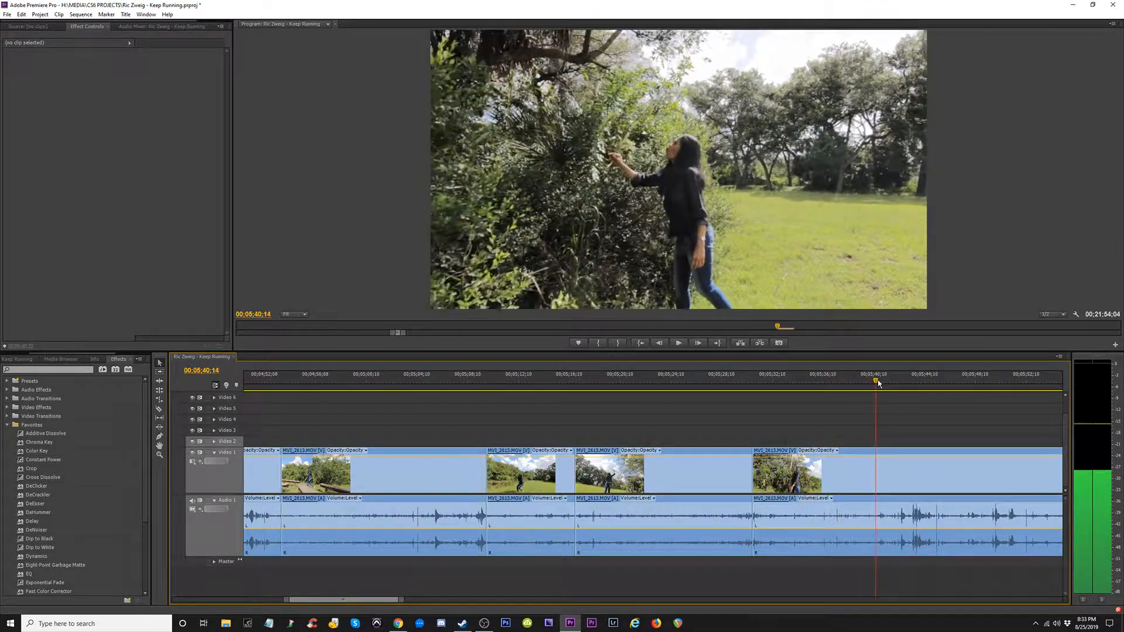
pyautogui.moveTo(755, 482); pyautogui.dragTo(877, 475)
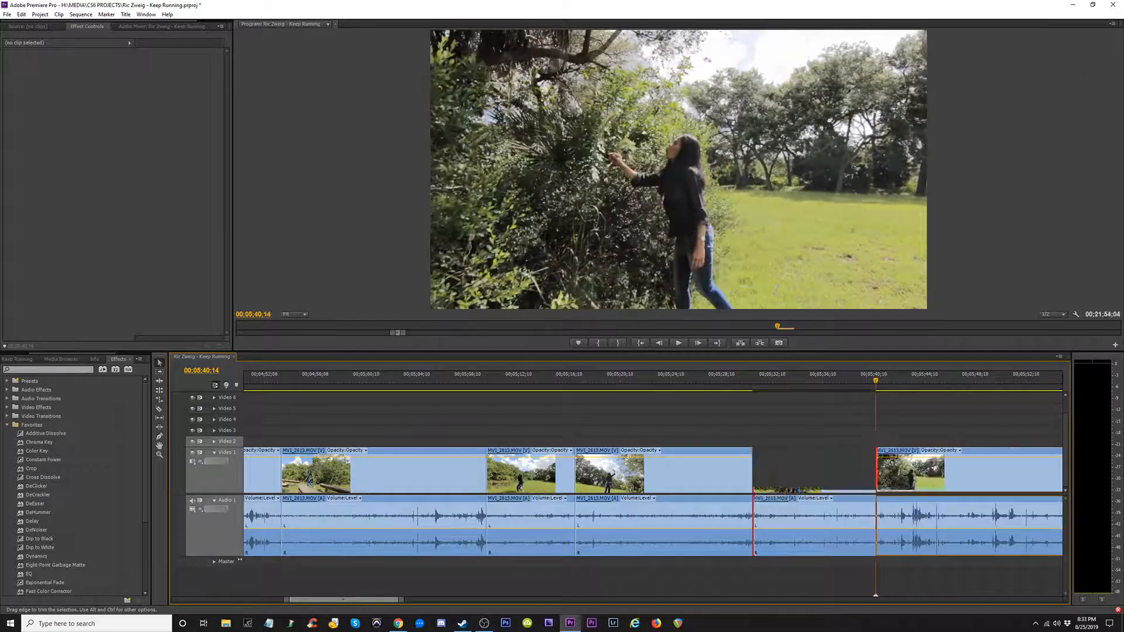
pyautogui.moveTo(673, 382); pyautogui.dragTo(649, 400)
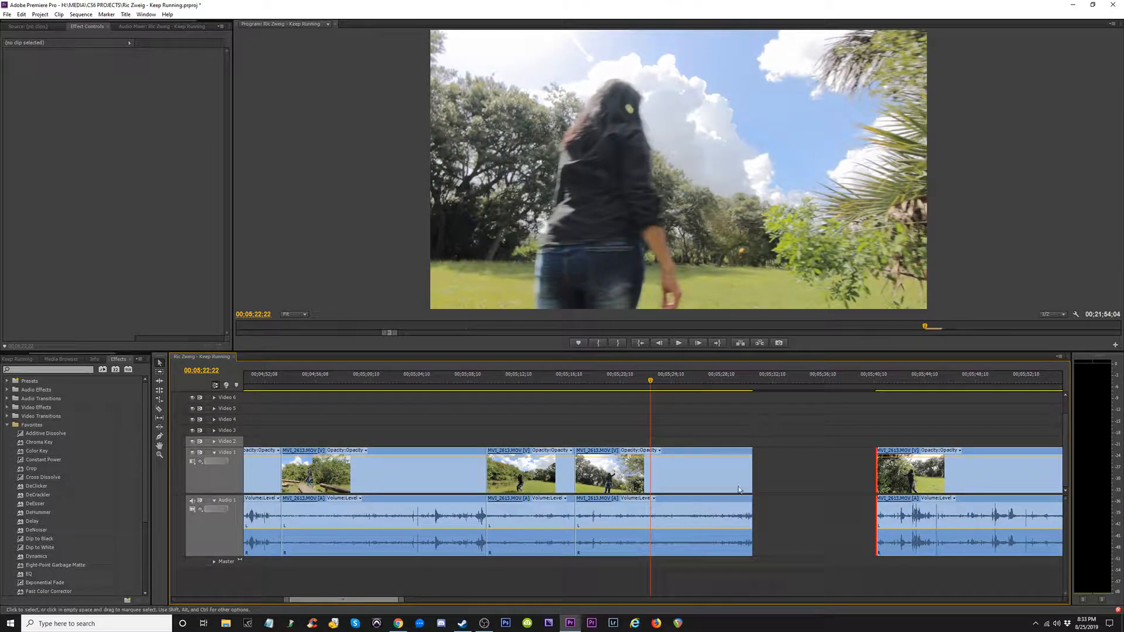
# - Trim the end of the MVI_2613.MOV section before the gap back to 00;05;22;22 and close the gap
pyautogui.moveTo(751, 477); pyautogui.dragTo(651, 474)
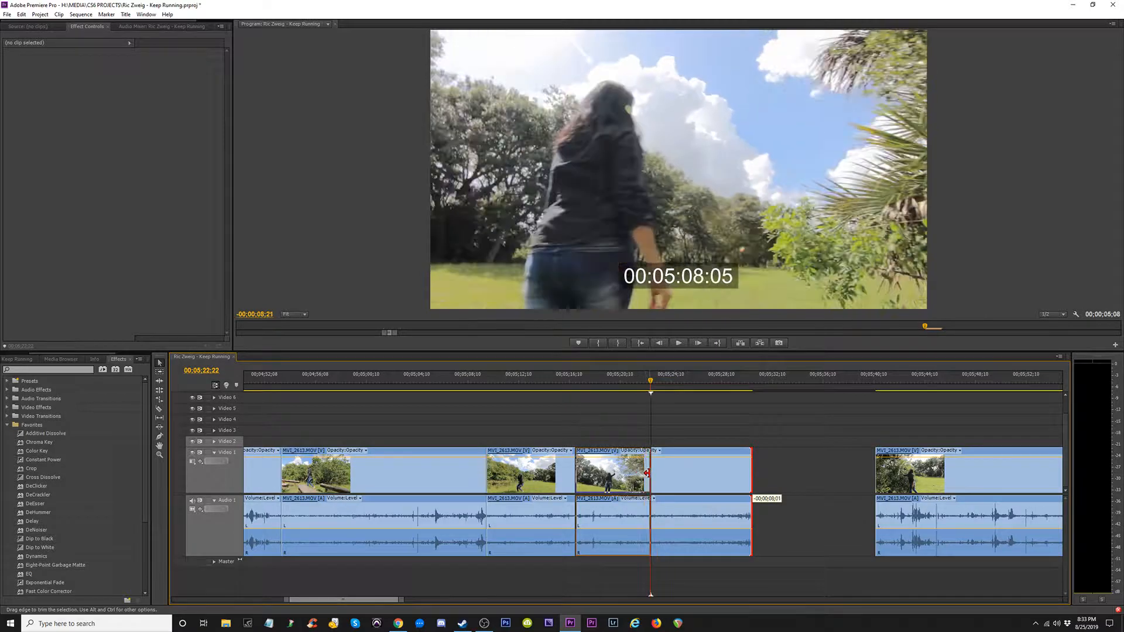
pyautogui.click(693, 473)
pyautogui.press('Delete')
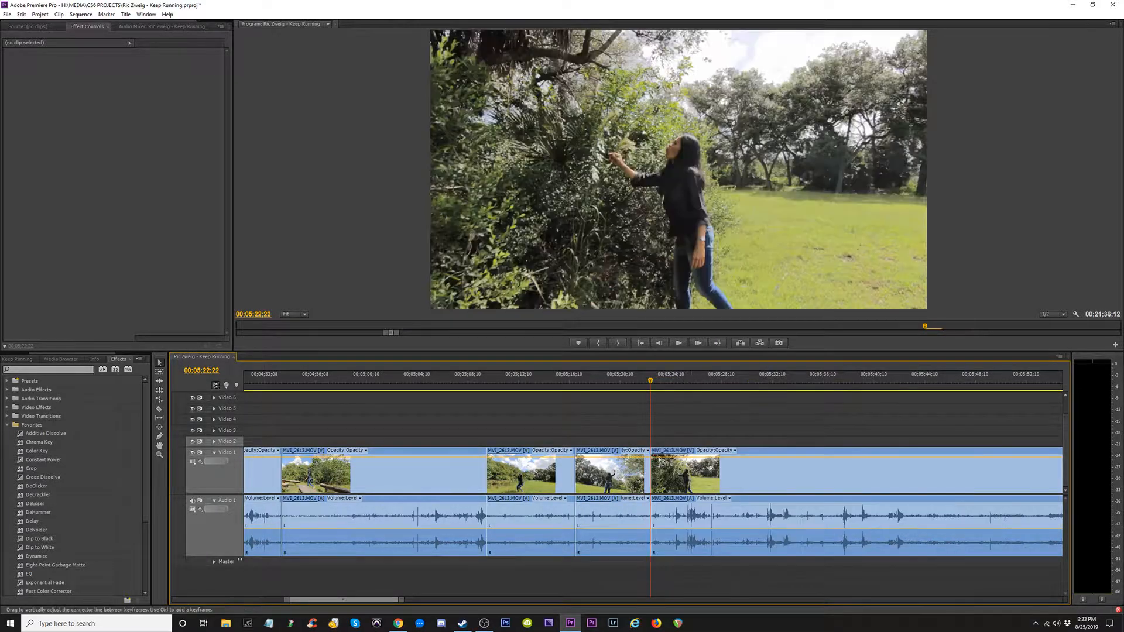
# - Review the MVI_2613.MOV footage after 00;05;22;22 and split it at 00;05;31;02
pyautogui.press('-')
pyautogui.press('-')
pyautogui.press('-')
pyautogui.press('-')
pyautogui.press('-')
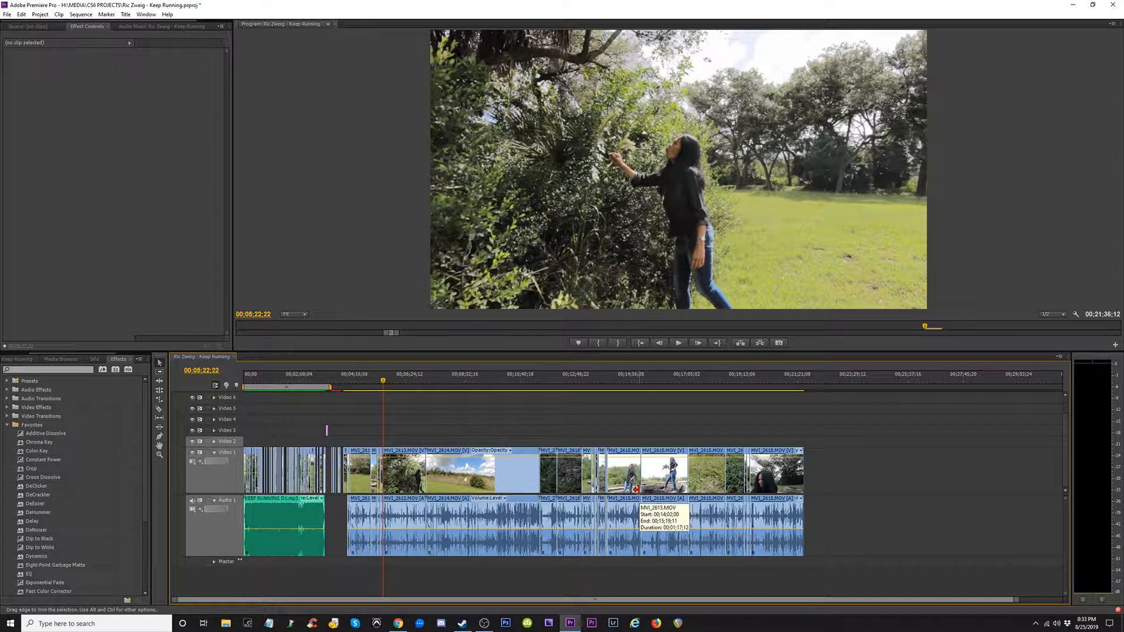
pyautogui.press('=')
pyautogui.press('=')
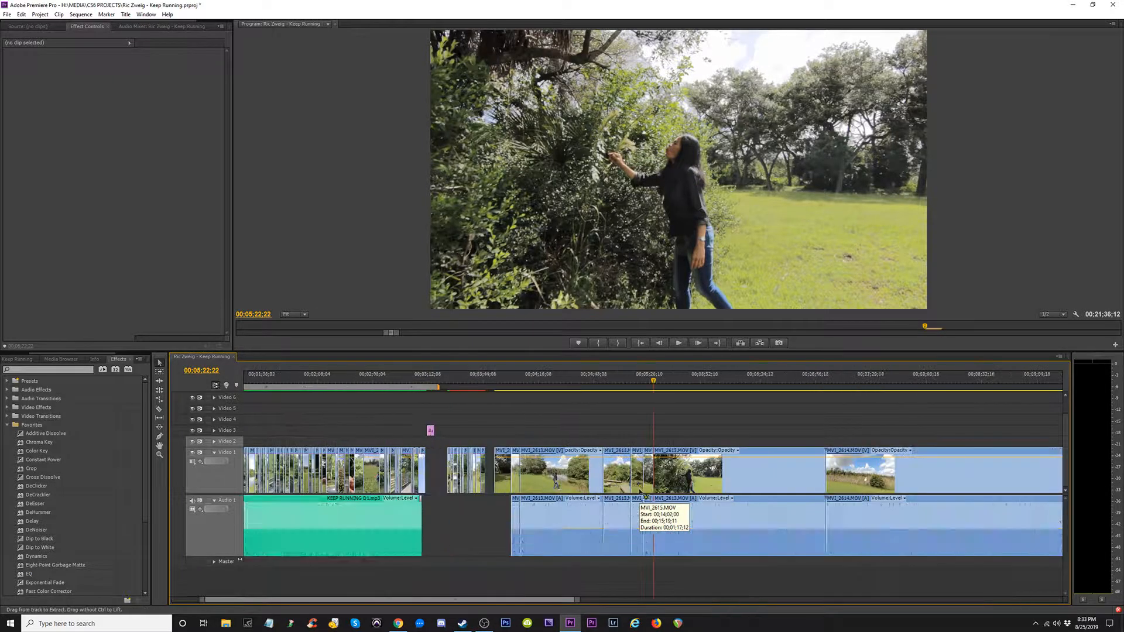
pyautogui.moveTo(656, 380); pyautogui.dragTo(669, 387)
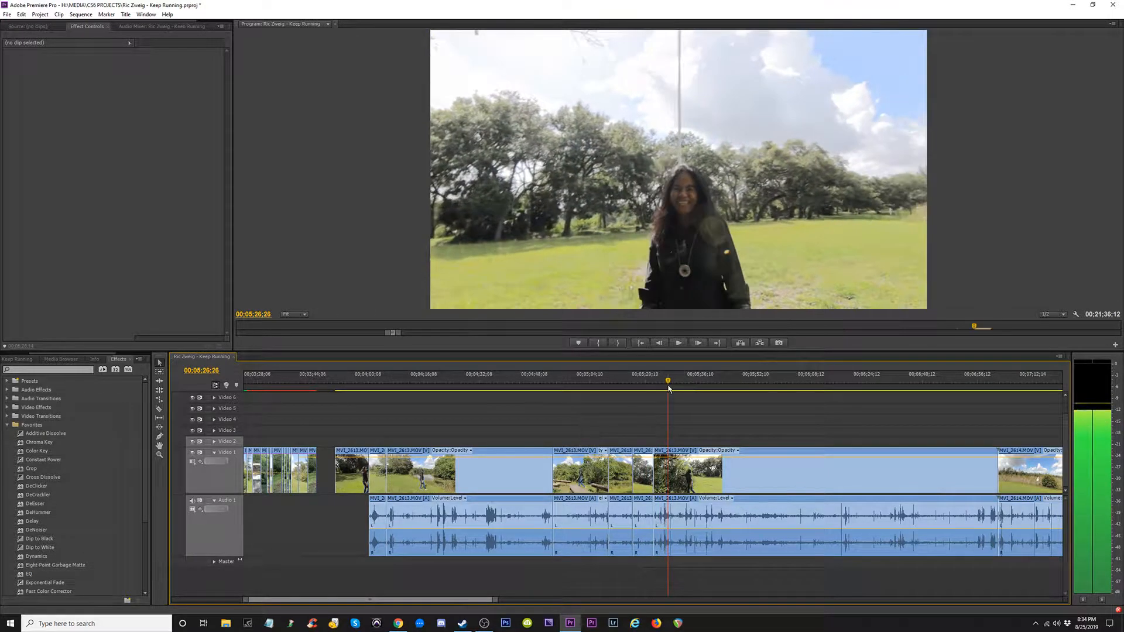
pyautogui.press('=')
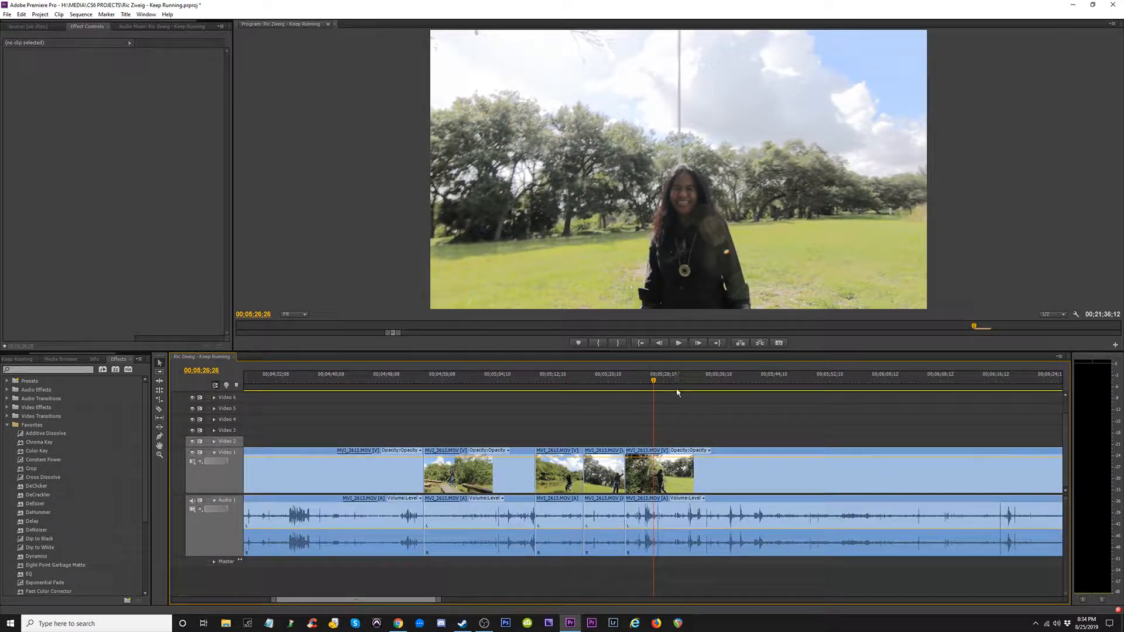
pyautogui.press('=')
pyautogui.moveTo(653, 381); pyautogui.dragTo(713, 412)
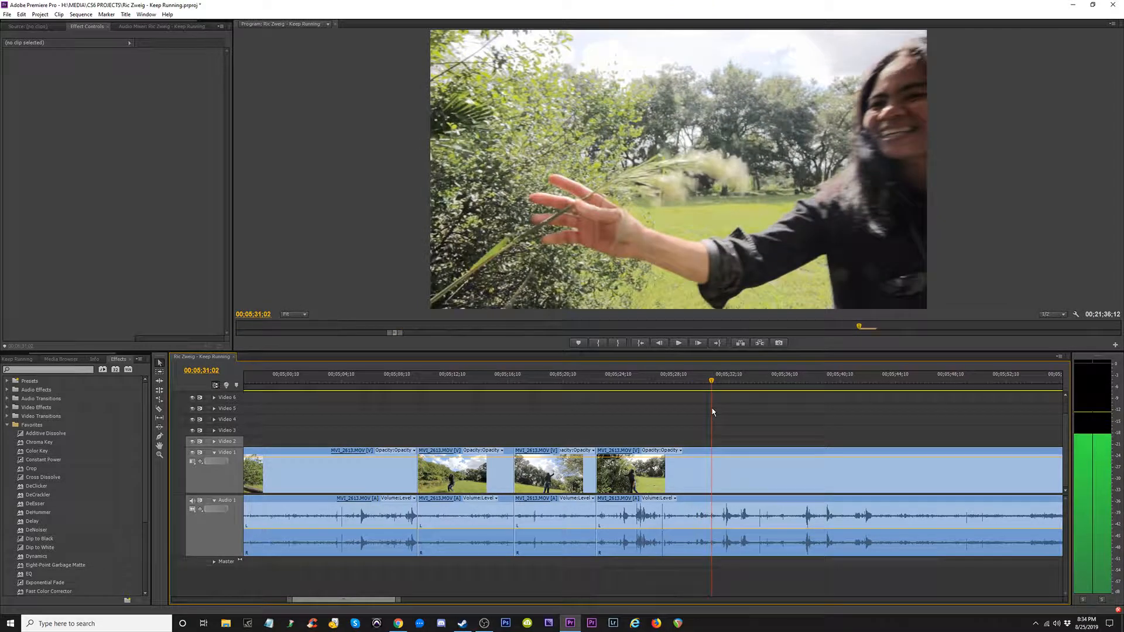
pyautogui.press('c')
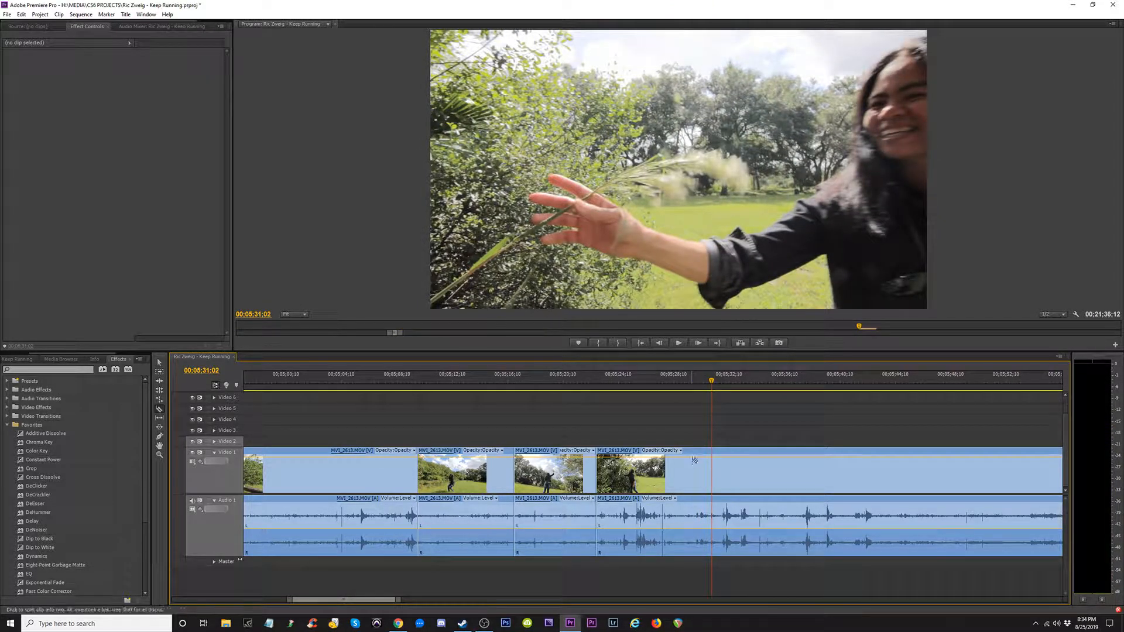
pyautogui.click(713, 481)
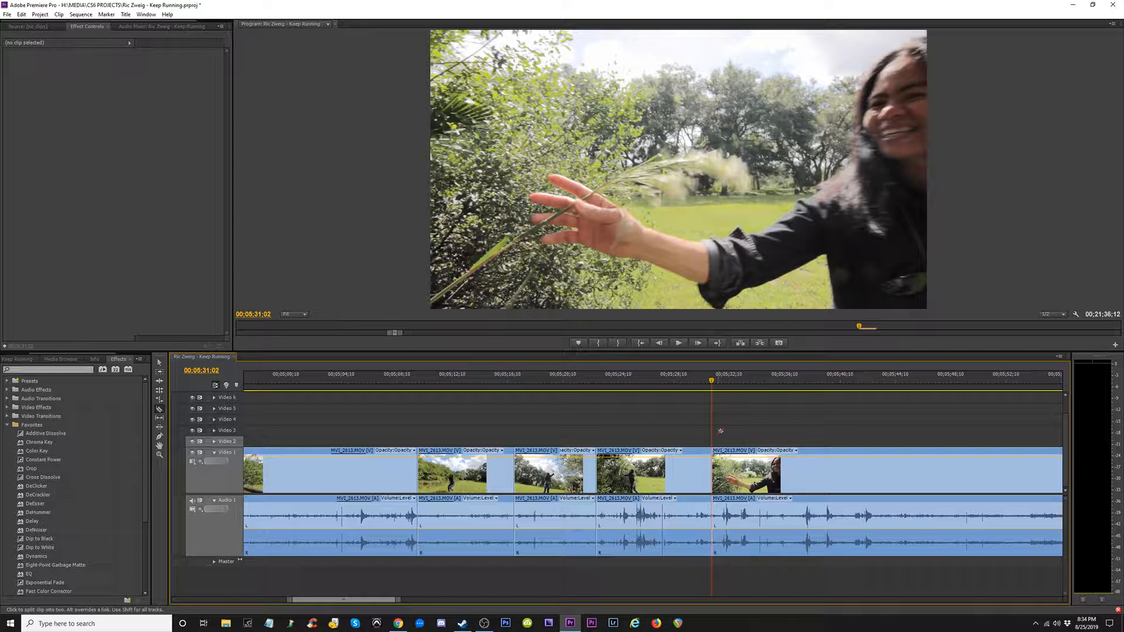
# - Review the MVI_2613.MOV section between 00;05;22;22 and 00;05;31;02, delete it and close the gap
pyautogui.moveTo(703, 384); pyautogui.dragTo(593, 396)
pyautogui.press('space')
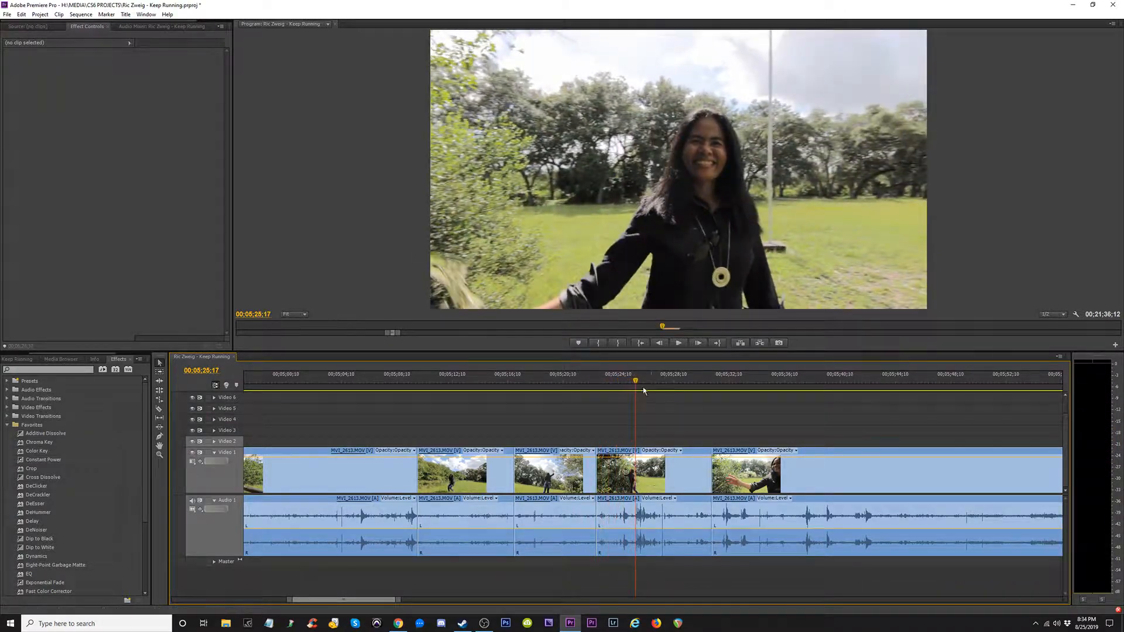
pyautogui.click(648, 383)
pyautogui.moveTo(648, 382); pyautogui.dragTo(681, 383)
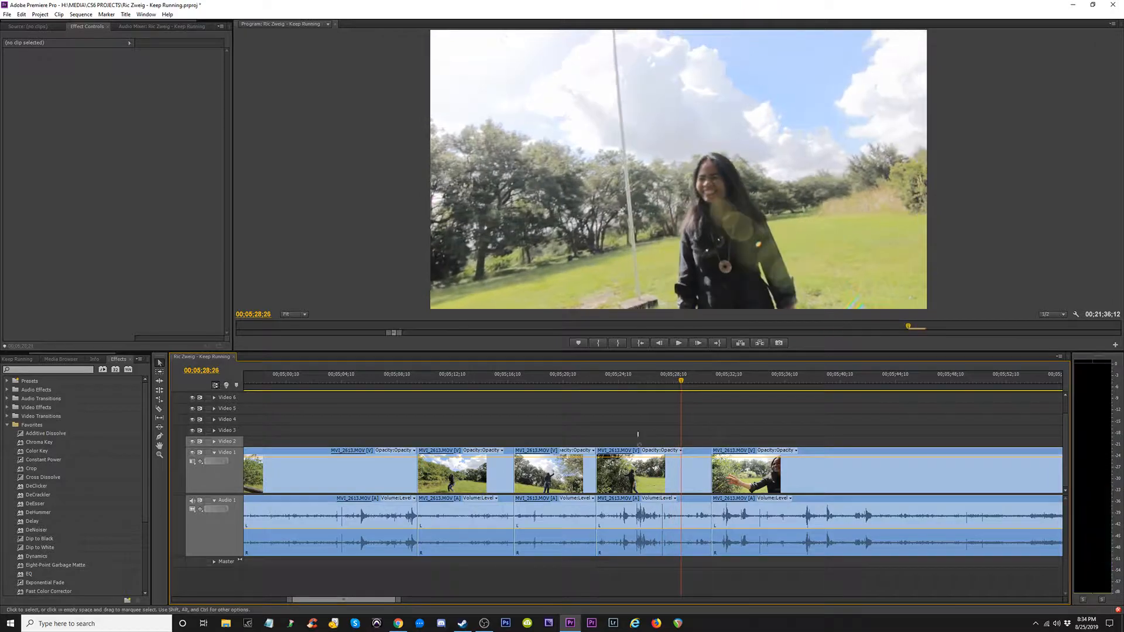
pyautogui.click(680, 530)
pyautogui.press('Delete')
pyautogui.click(630, 485)
pyautogui.press('Delete')
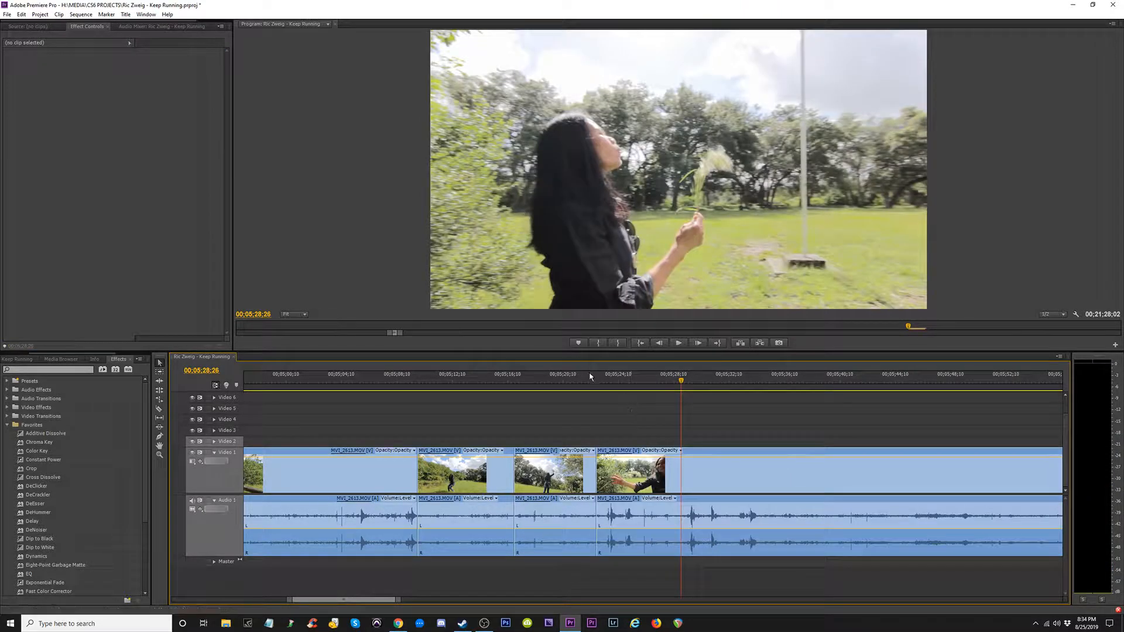
# - Review the following MVI_2613.MOV footage and split it at 00;05;35;18
pyautogui.click(603, 382)
pyautogui.moveTo(603, 382); pyautogui.dragTo(762, 407)
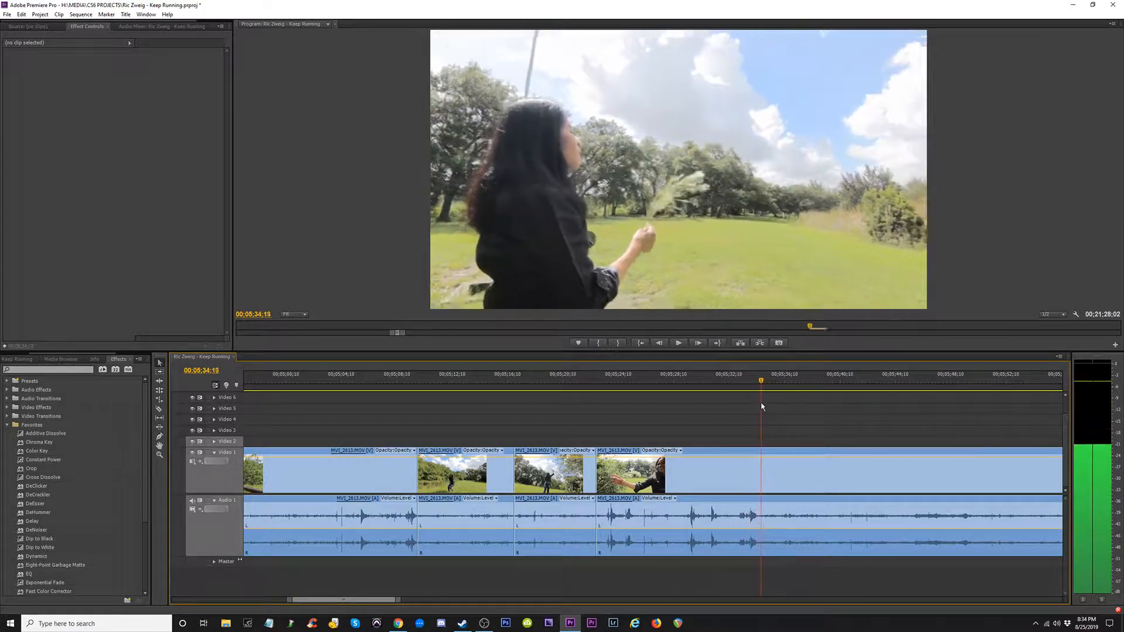
pyautogui.press('space')
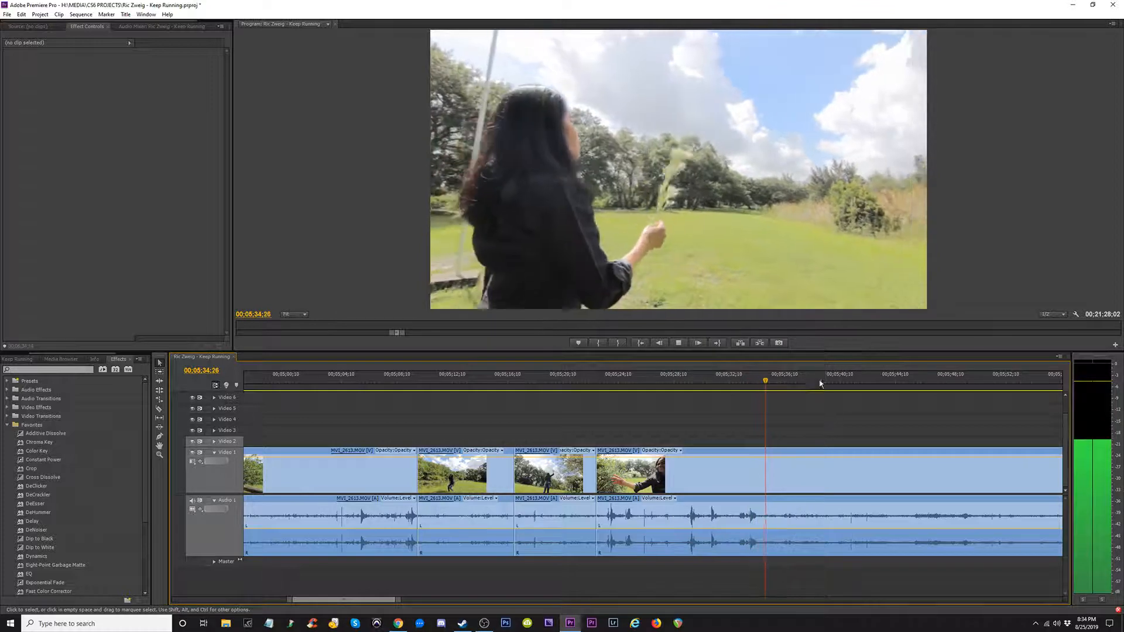
pyautogui.click(774, 380)
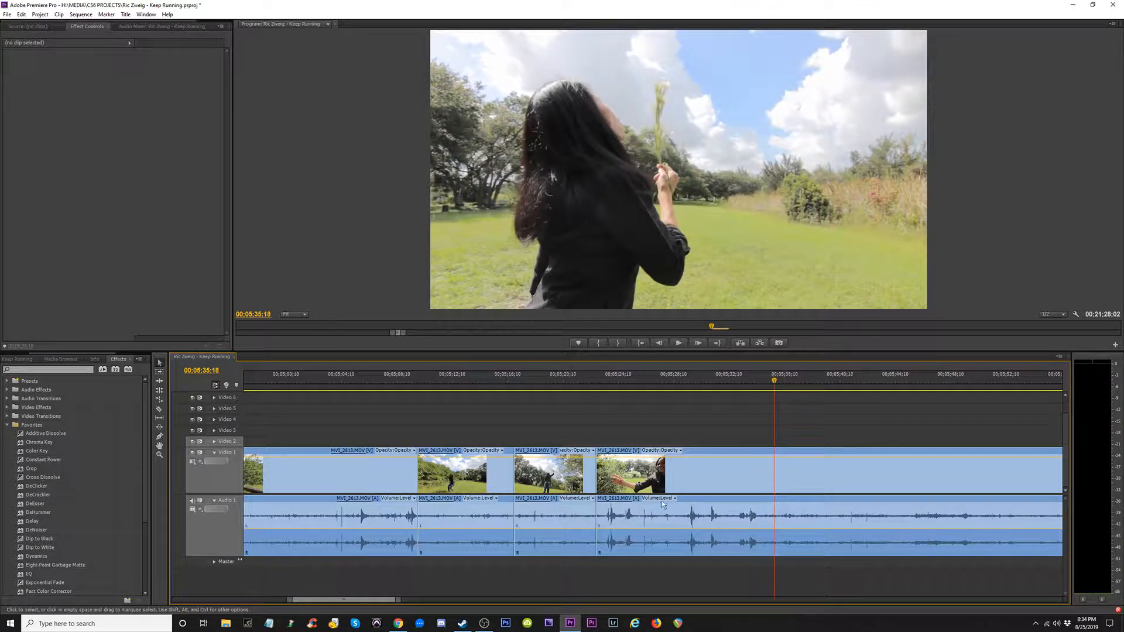
pyautogui.press('c')
pyautogui.click(775, 481)
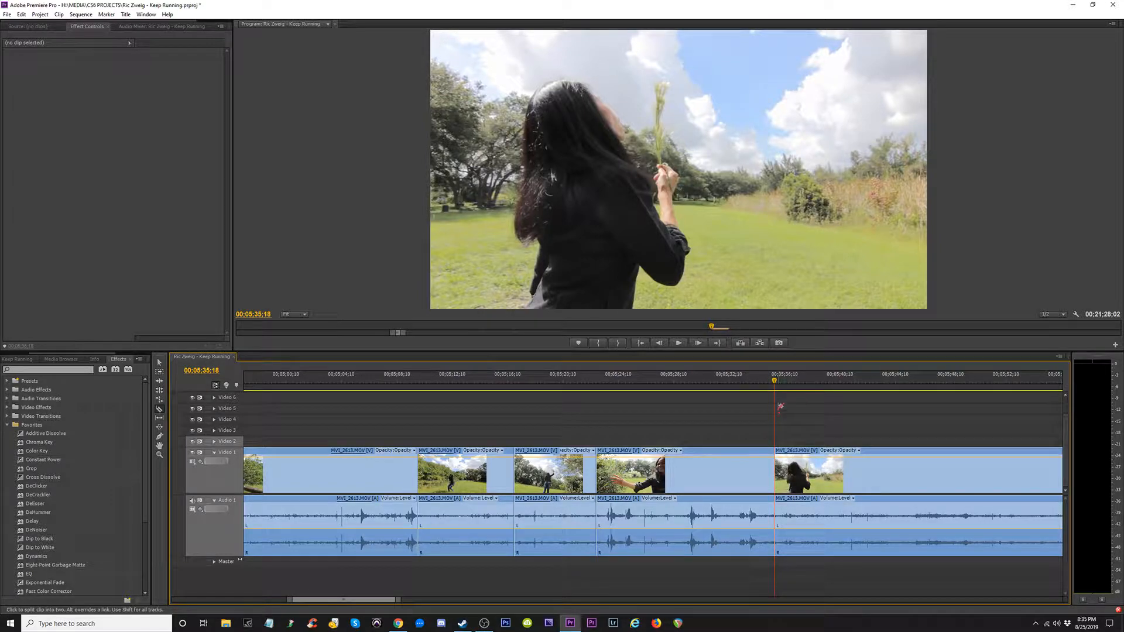
# - Trim the section before the 00;05;35;18 cut so it ends at 00;05;26;16, and close the gap
pyautogui.moveTo(774, 382); pyautogui.dragTo(657, 397)
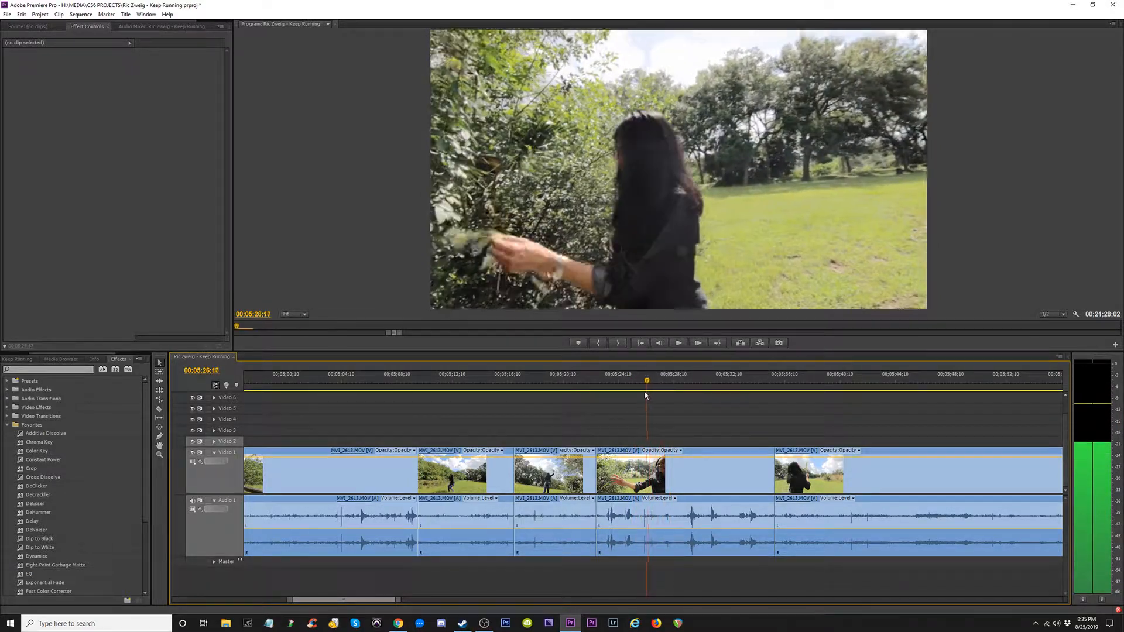
pyautogui.click(652, 469)
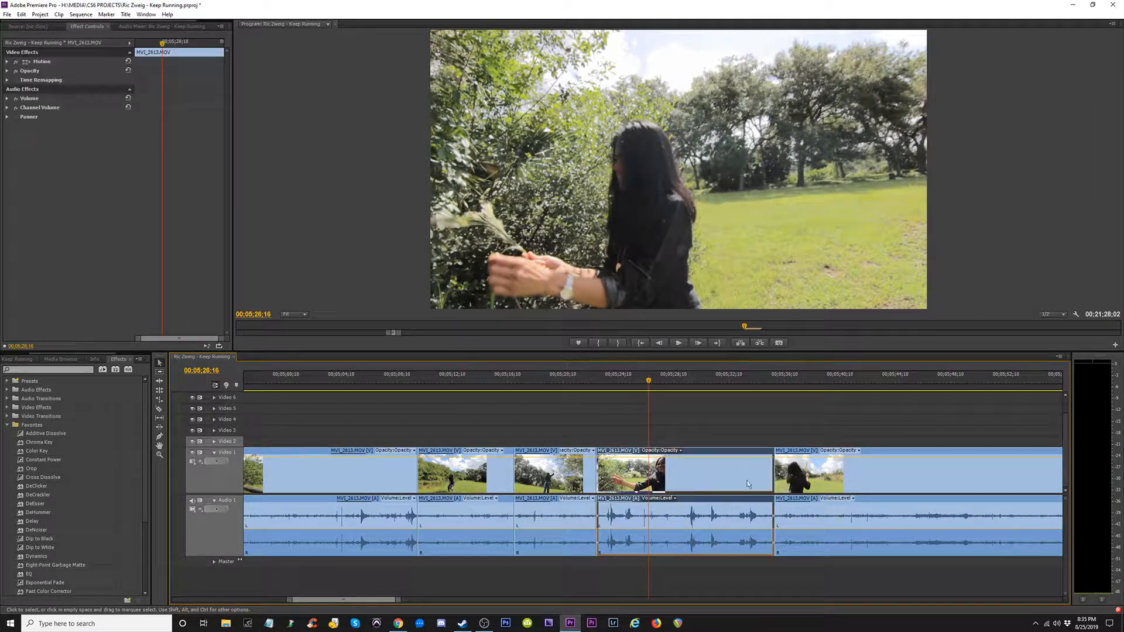
pyautogui.moveTo(769, 482); pyautogui.dragTo(648, 482)
pyautogui.click(715, 472)
pyautogui.click(698, 477)
pyautogui.press('Delete')
# - Split MVI_2613.MOV at 00;05;42;09 and trim the section before the cut to end at 00;05;41;06
pyautogui.moveTo(588, 383); pyautogui.dragTo(869, 441)
pyautogui.press('c')
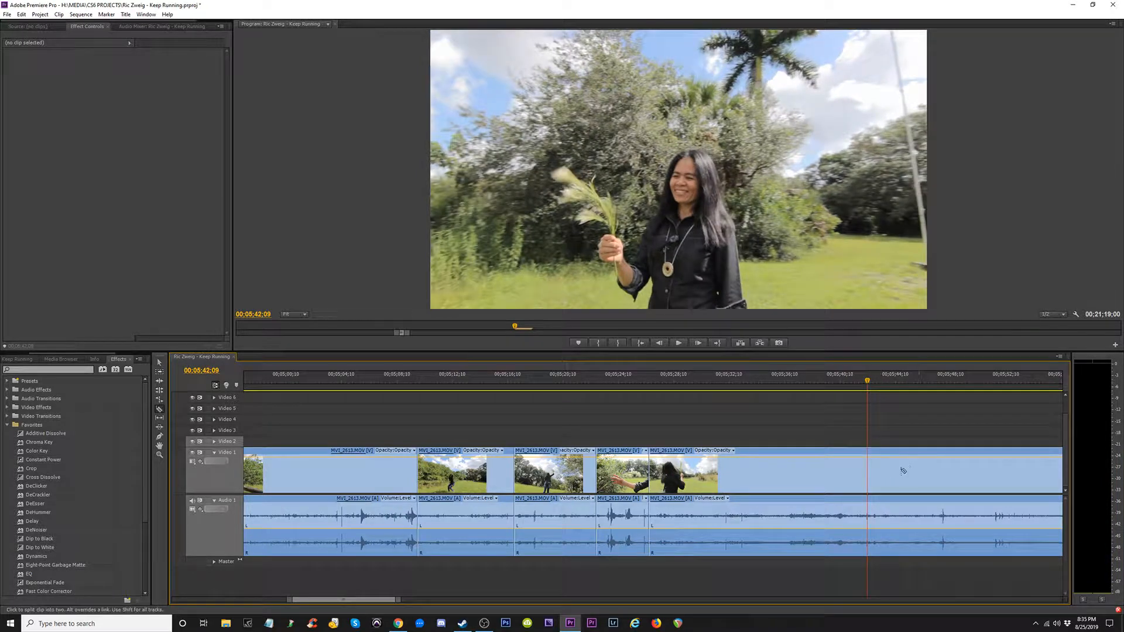
pyautogui.click(867, 481)
pyautogui.click(852, 381)
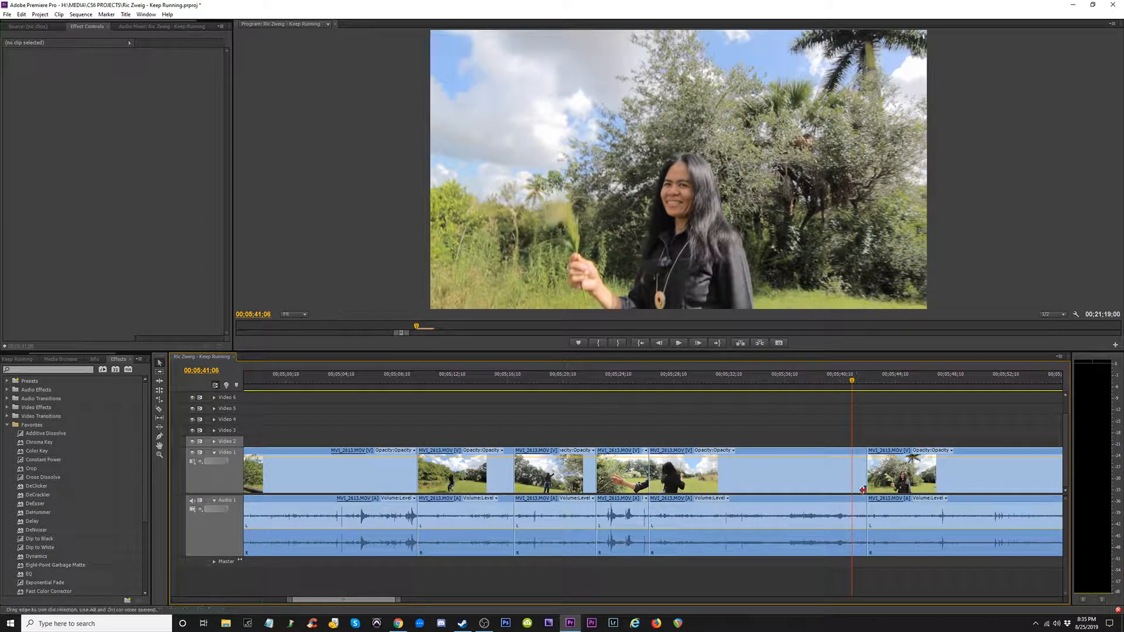
pyautogui.moveTo(863, 491); pyautogui.dragTo(848, 483)
# - Trim the section after the 00;05;42;09 cut to start at 00;05;45;19 and close the gap before it
pyautogui.moveTo(859, 382); pyautogui.dragTo(913, 384)
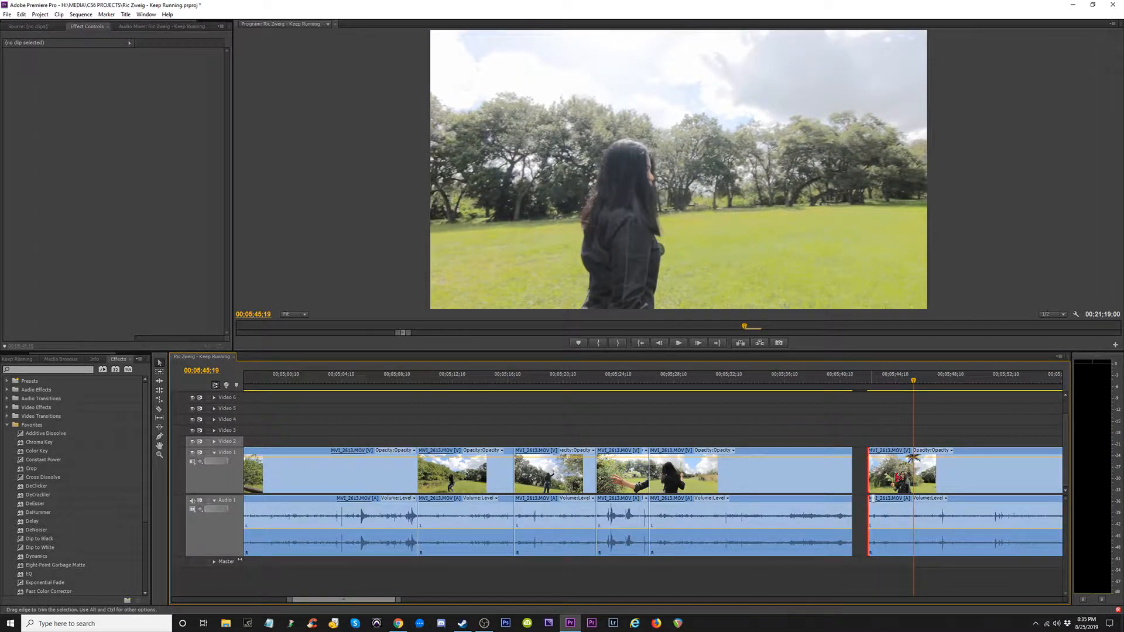
pyautogui.moveTo(899, 477); pyautogui.dragTo(914, 475)
pyautogui.click(879, 473)
pyautogui.press('Delete')
pyautogui.click(843, 386)
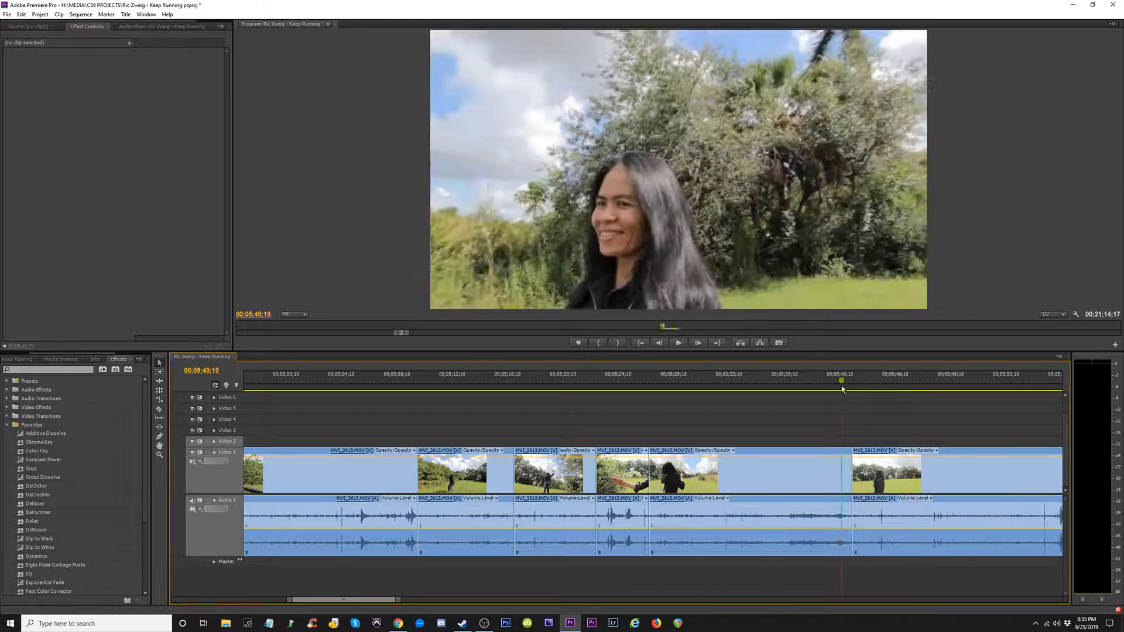
# - Review the MVI_2613.MOV footage after 00;05;41;06 and split it at 00;05;58;11
pyautogui.moveTo(842, 389); pyautogui.dragTo(939, 393)
pyautogui.press('-')
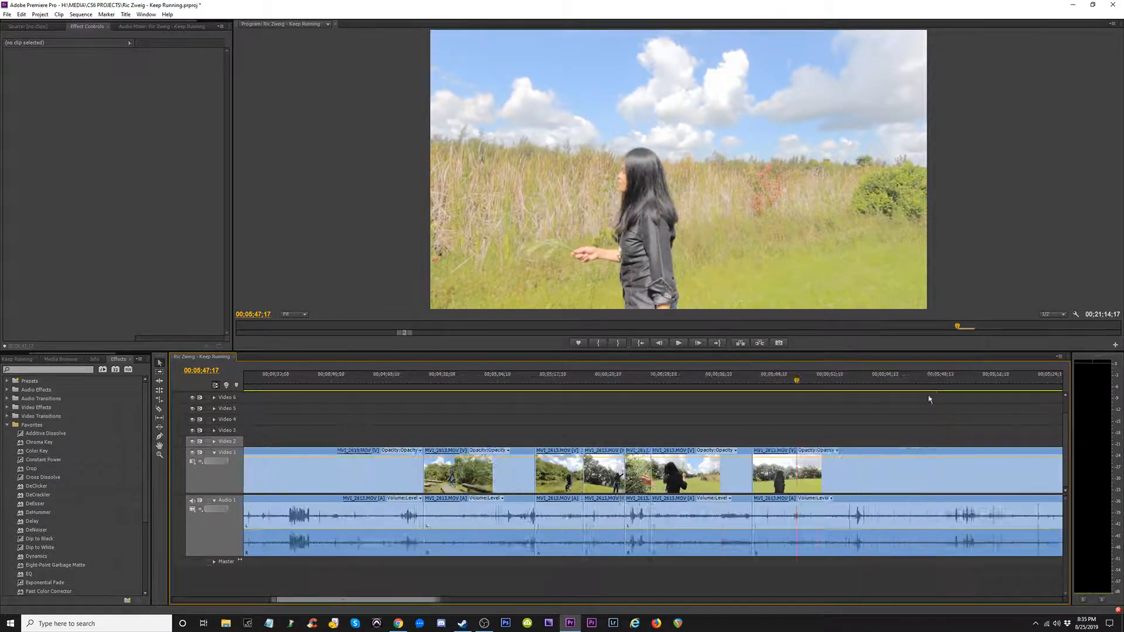
pyautogui.press('-')
pyautogui.press('-')
pyautogui.press('-')
pyautogui.press('-')
pyautogui.press('=')
pyautogui.press('=')
pyautogui.press('=')
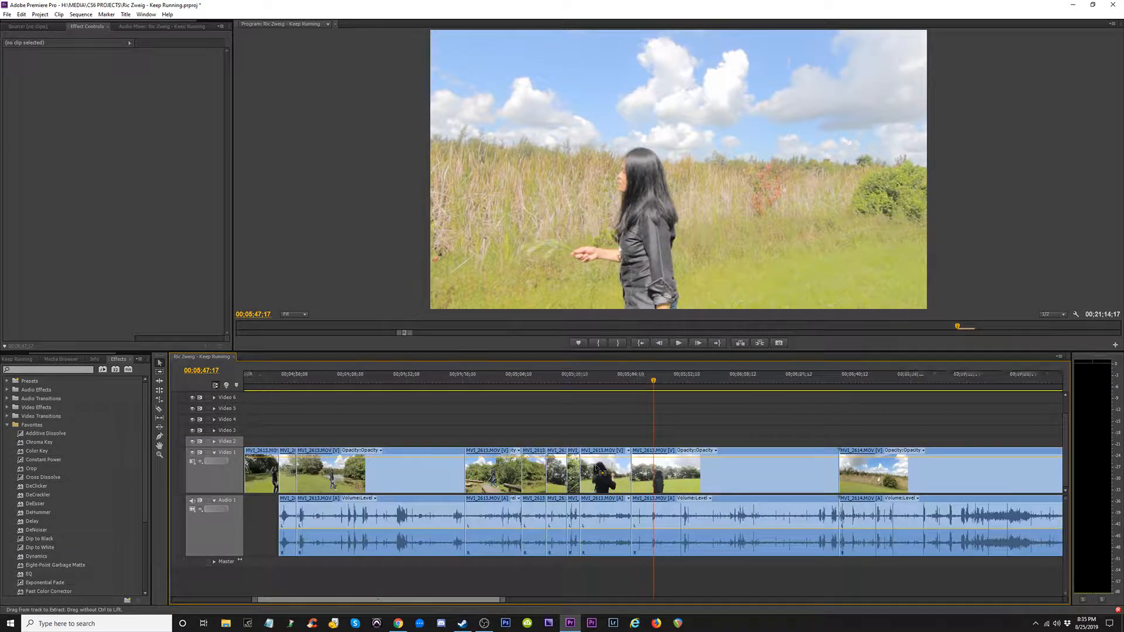
pyautogui.press('=')
pyautogui.press('=')
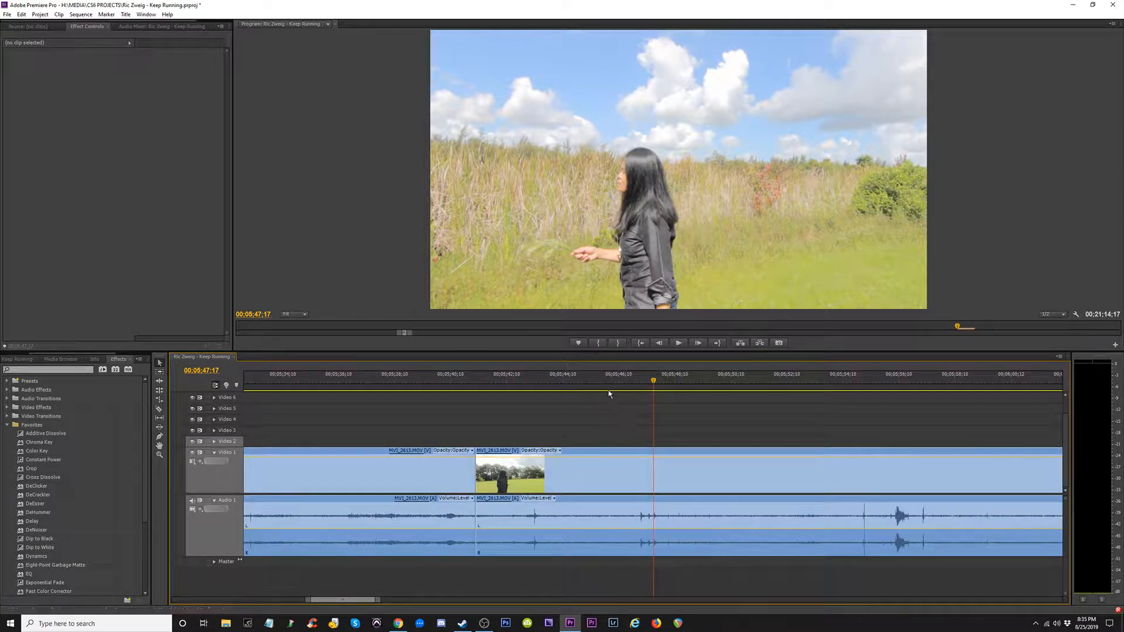
pyautogui.moveTo(584, 387); pyautogui.dragTo(956, 439)
pyautogui.press('c')
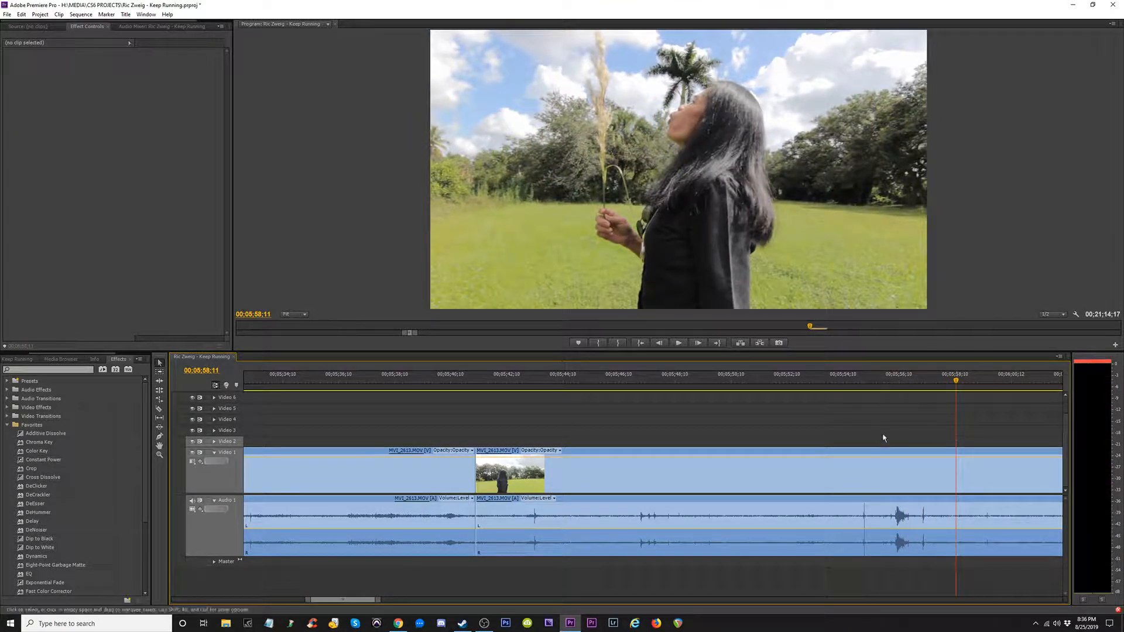
pyautogui.click(960, 478)
pyautogui.press('v')
# - Trim the section before the 00;05;58;11 cut so it ends at 00;05;50;13, and close the gap
pyautogui.moveTo(957, 382); pyautogui.dragTo(733, 377)
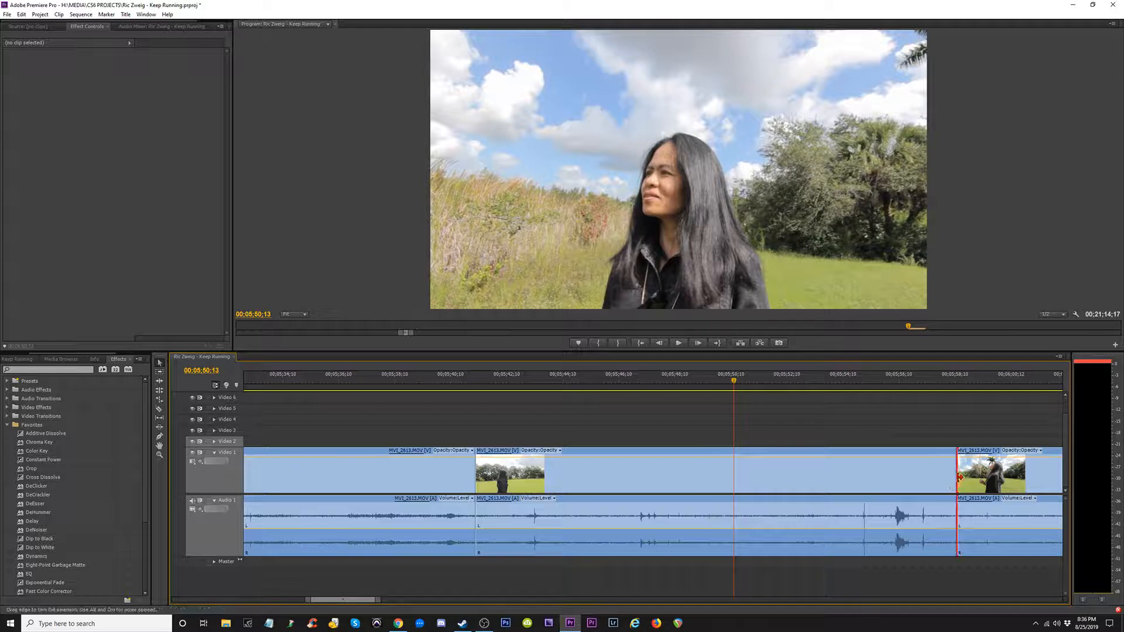
pyautogui.click(953, 478)
pyautogui.moveTo(952, 478); pyautogui.dragTo(734, 480)
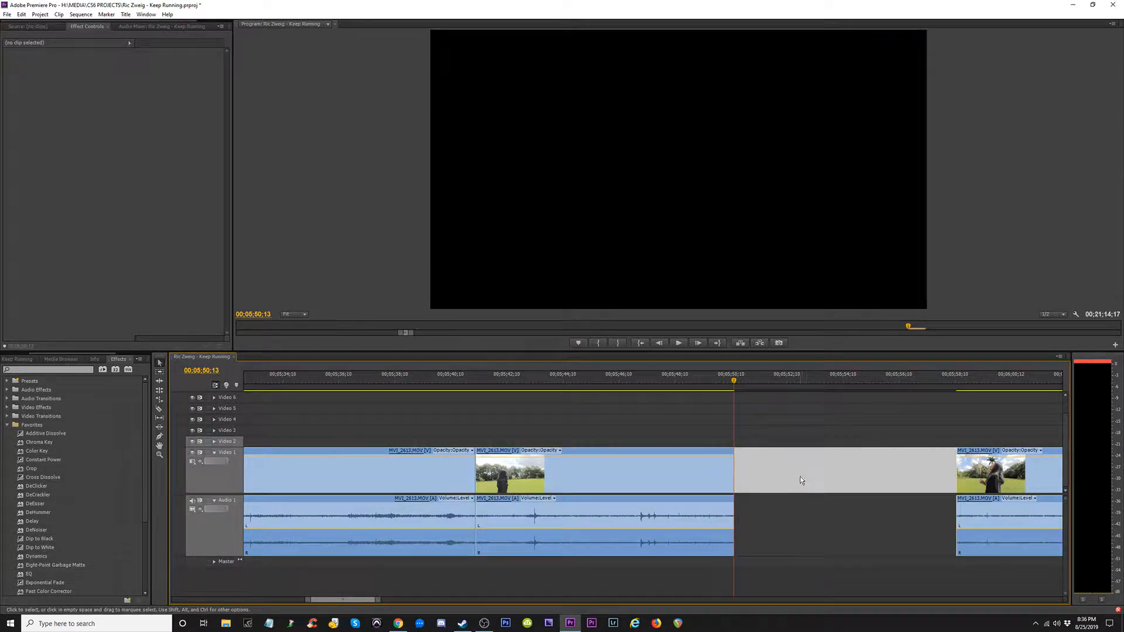
# - Split the shortened MVI_2613.MOV section at 00;05;48;09
pyautogui.moveTo(710, 378); pyautogui.dragTo(666, 411)
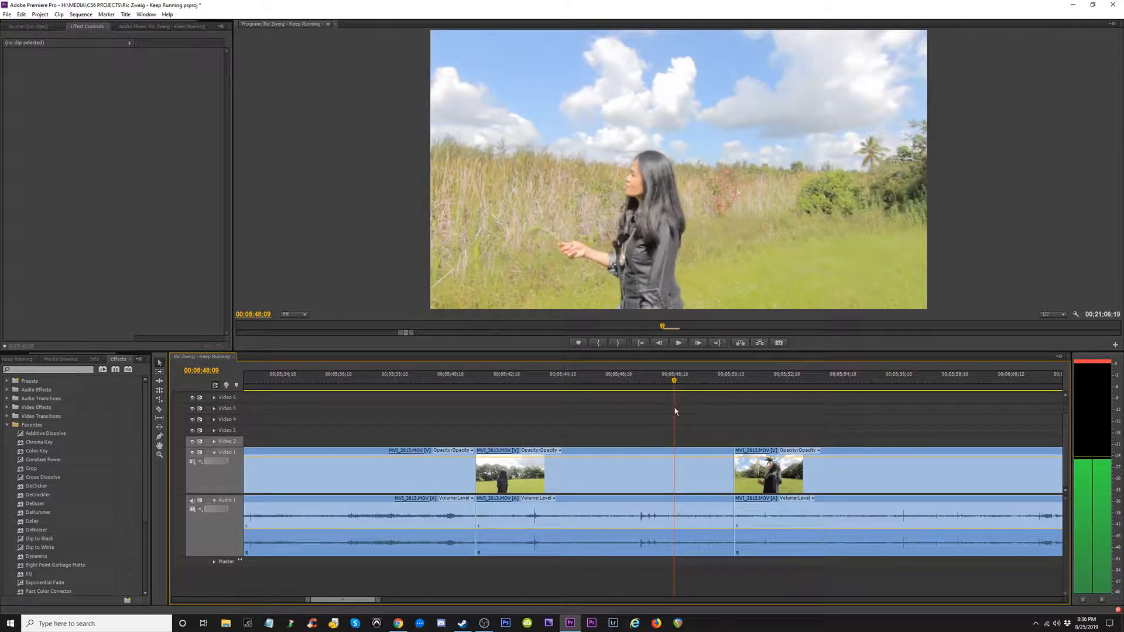
pyautogui.press('c')
pyautogui.click(675, 469)
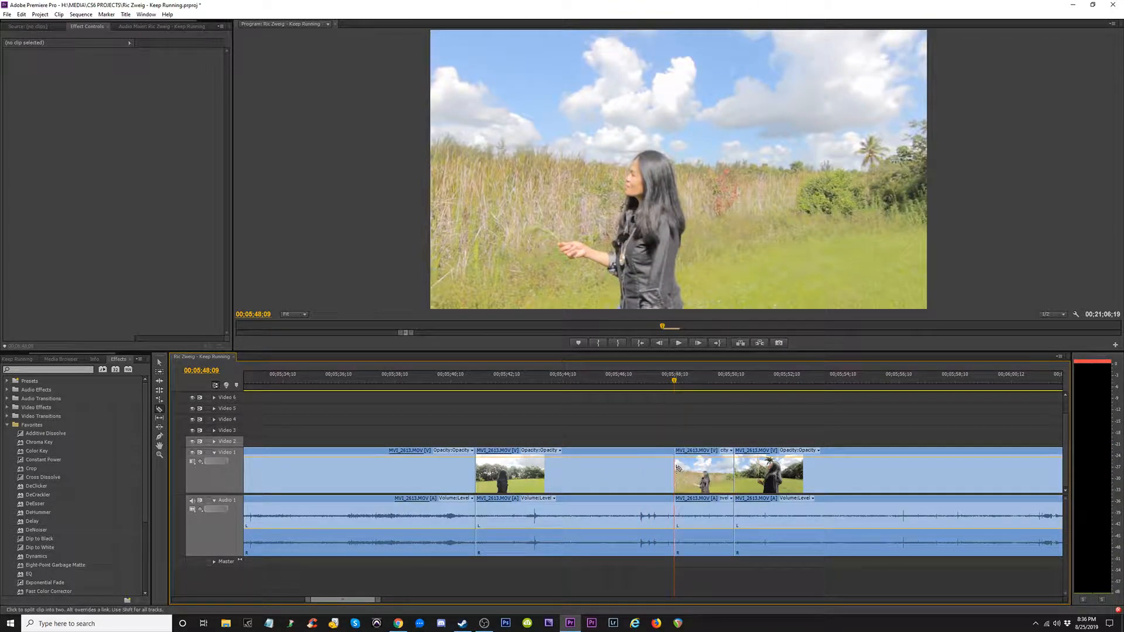
# - Review the MVI_2613.MOV section just before the 00;05;48;09 cut, delete it and close the gap
pyautogui.click(667, 381)
pyautogui.moveTo(623, 381); pyautogui.dragTo(595, 381)
pyautogui.click(588, 471)
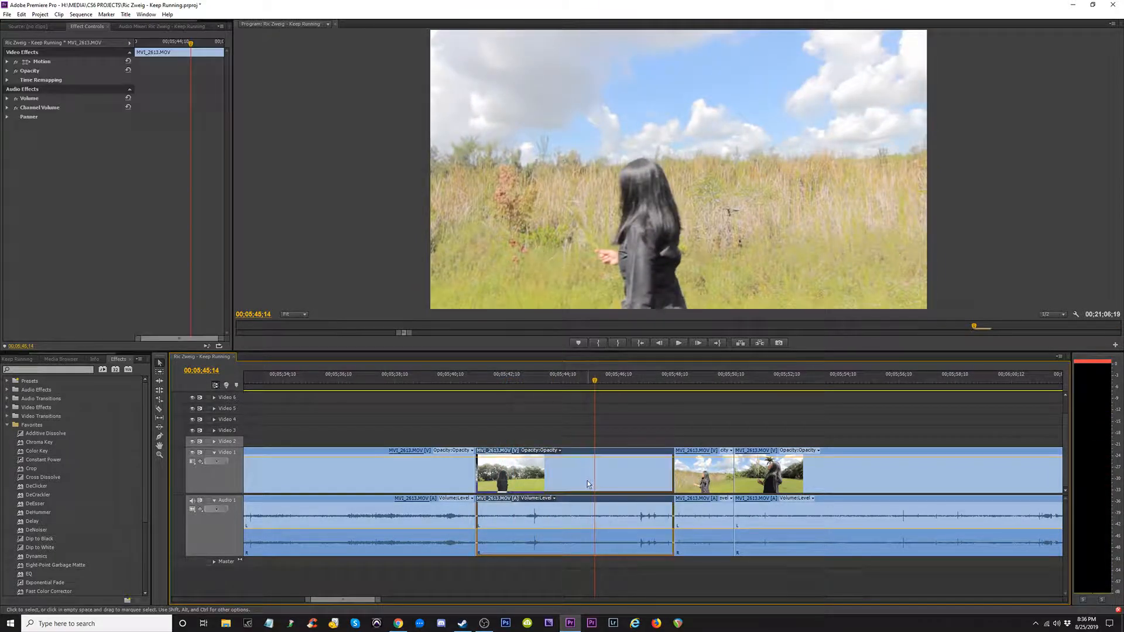
pyautogui.press('Delete')
pyautogui.click(562, 472)
pyautogui.press('Delete')
# - Review the MVI_2613.MOV footage from the 00;05;41;06 cut onward and split it at about 00;06;10
pyautogui.click(475, 388)
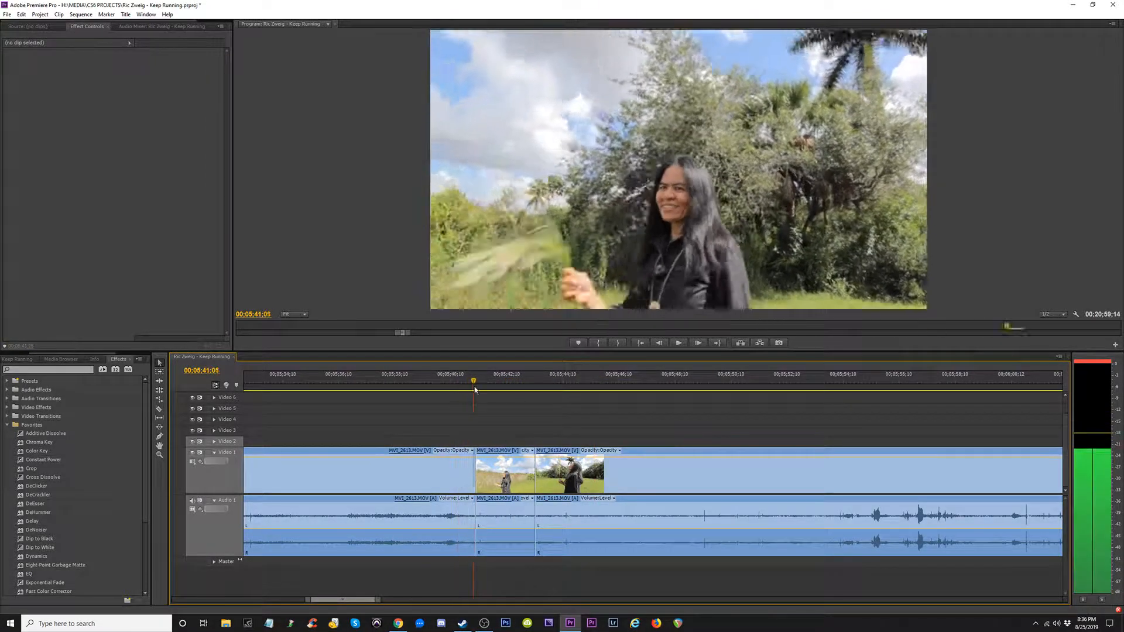
pyautogui.moveTo(474, 389); pyautogui.dragTo(499, 393)
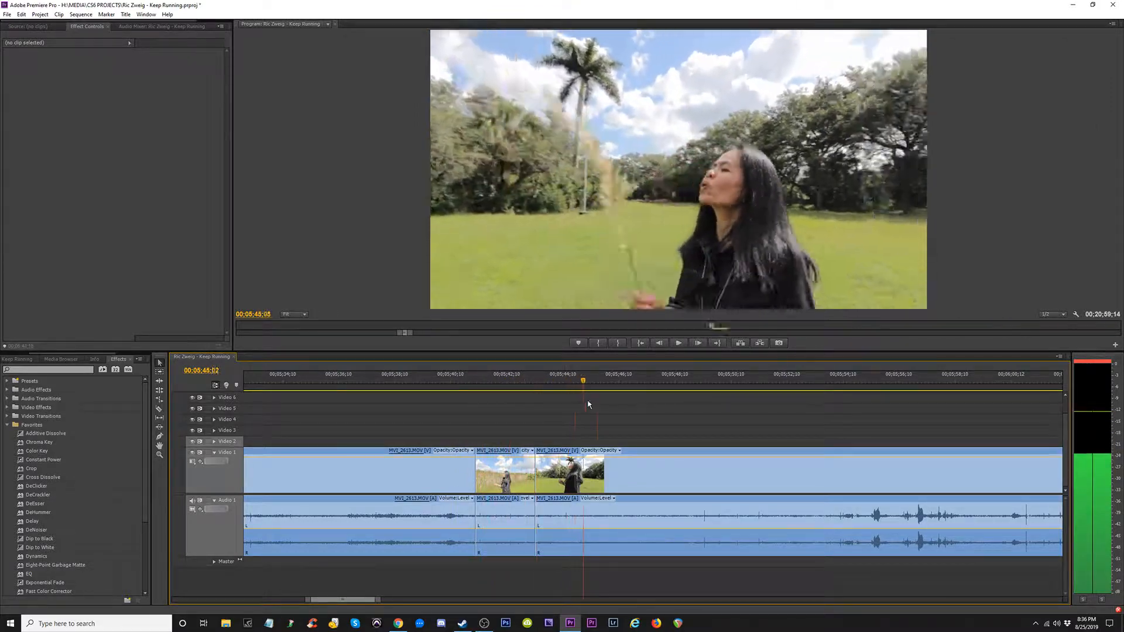
pyautogui.moveTo(691, 414); pyautogui.dragTo(992, 382)
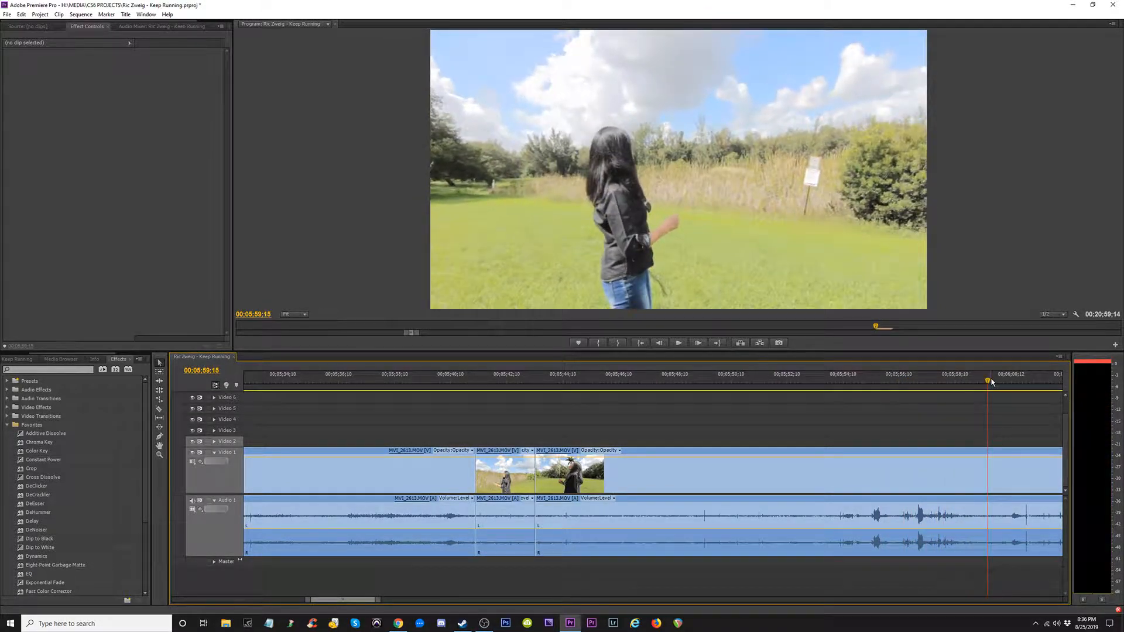
pyautogui.press('-')
pyautogui.press('-')
pyautogui.press('-')
pyautogui.press('-')
pyautogui.press('=')
pyautogui.press('=')
pyautogui.press('=')
pyautogui.press('=')
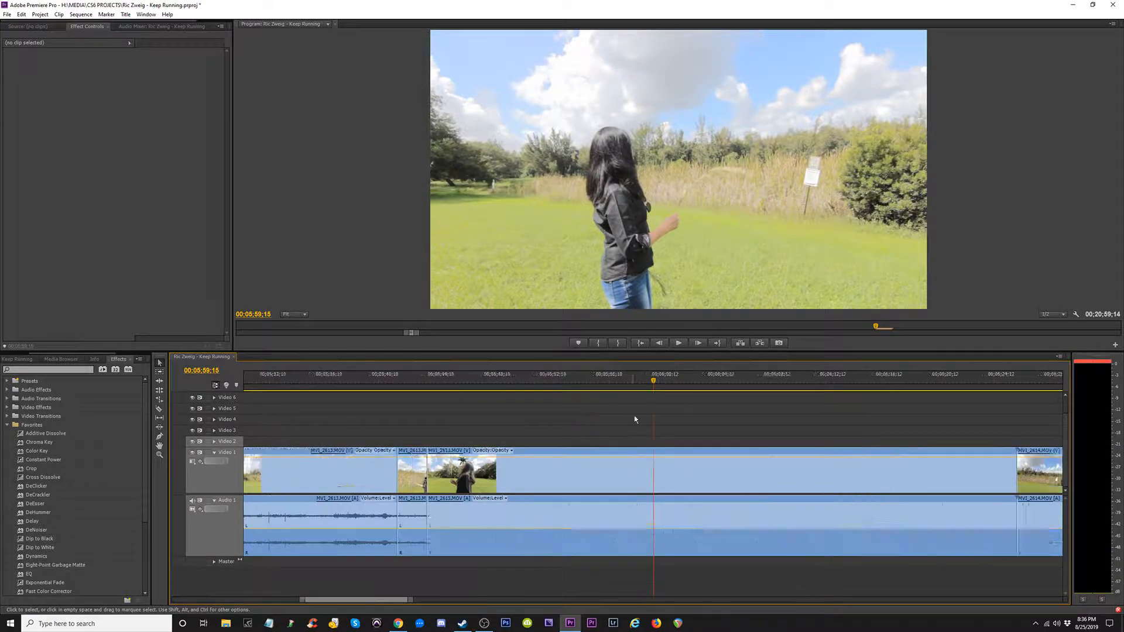
pyautogui.moveTo(655, 383); pyautogui.dragTo(949, 416)
pyautogui.click(950, 486)
# - Split MVI_2613.MOV at 00;05;57;26, delete the section between this cut and the one near 00;06;10, and close the gap
pyautogui.moveTo(946, 378); pyautogui.dragTo(608, 374)
pyautogui.click(610, 479)
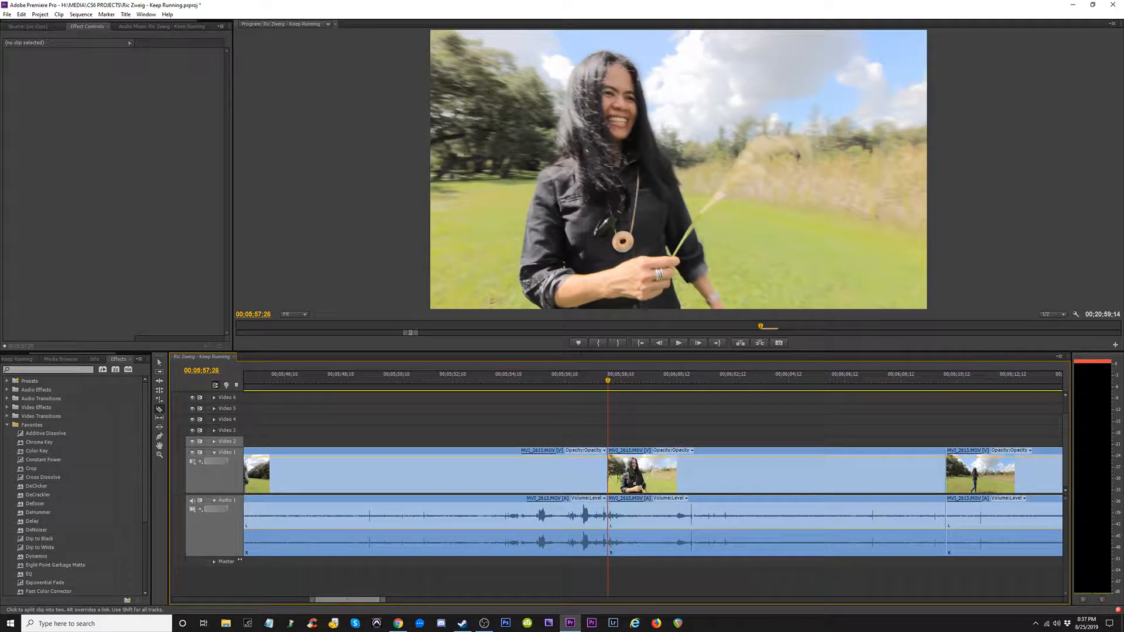
pyautogui.press('v')
pyautogui.click(695, 484)
pyautogui.press('Delete')
pyautogui.press('Delete')
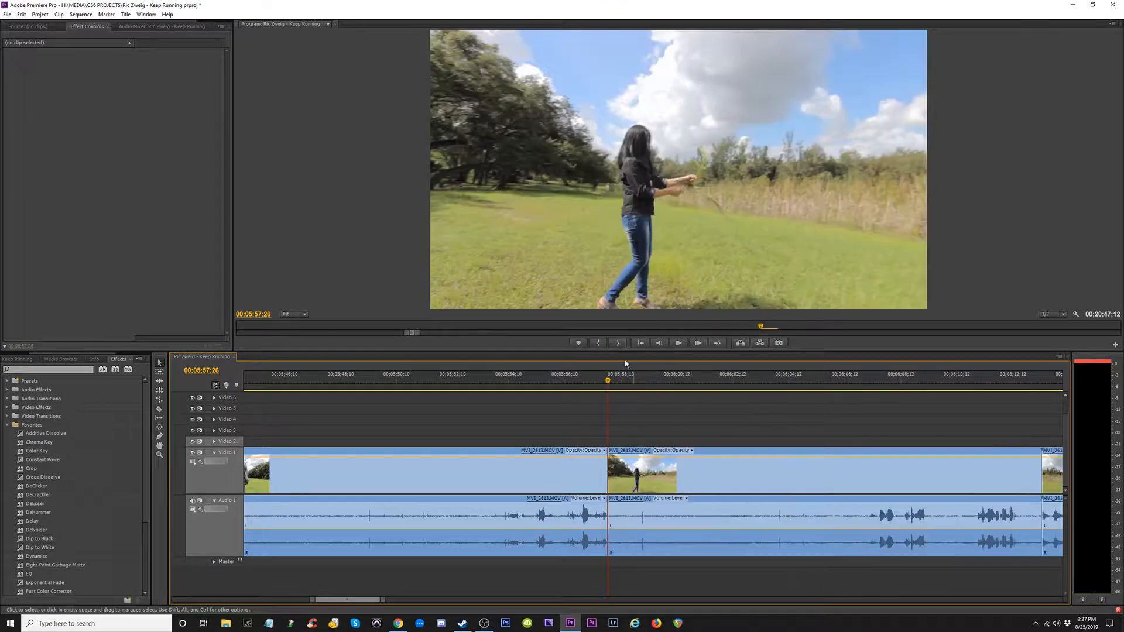
# - Review the MVI_2613.MOV footage after the 00;05;57;26 cut and split it at 00;06;10;09
pyautogui.moveTo(610, 377); pyautogui.dragTo(901, 422)
pyautogui.press('space')
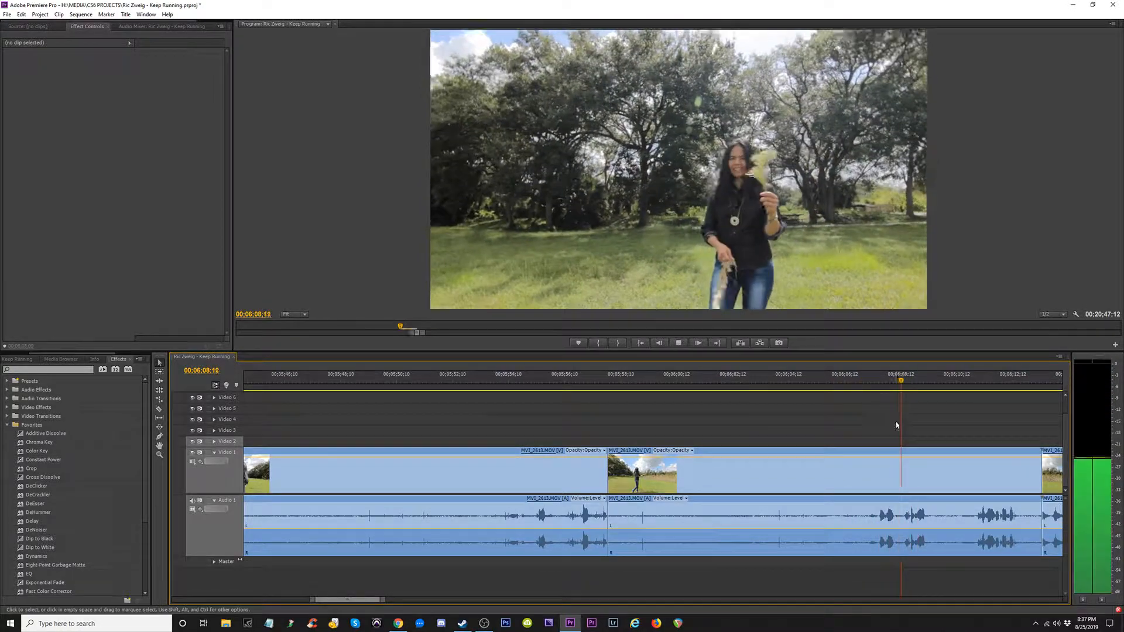
pyautogui.press('c')
pyautogui.press('space')
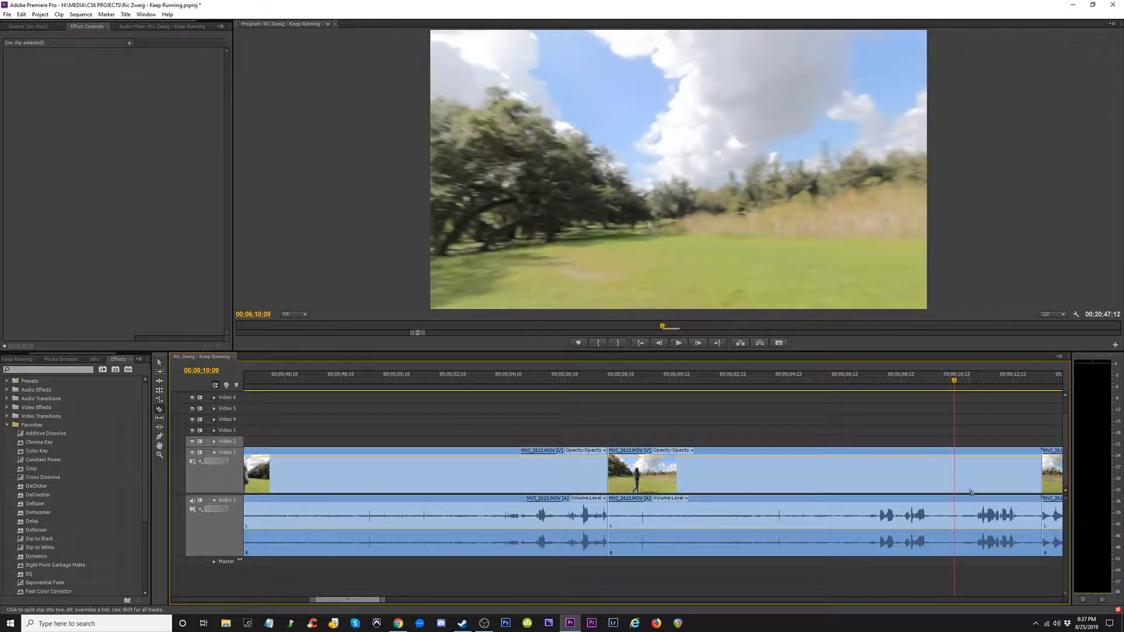
pyautogui.click(955, 482)
pyautogui.press('v')
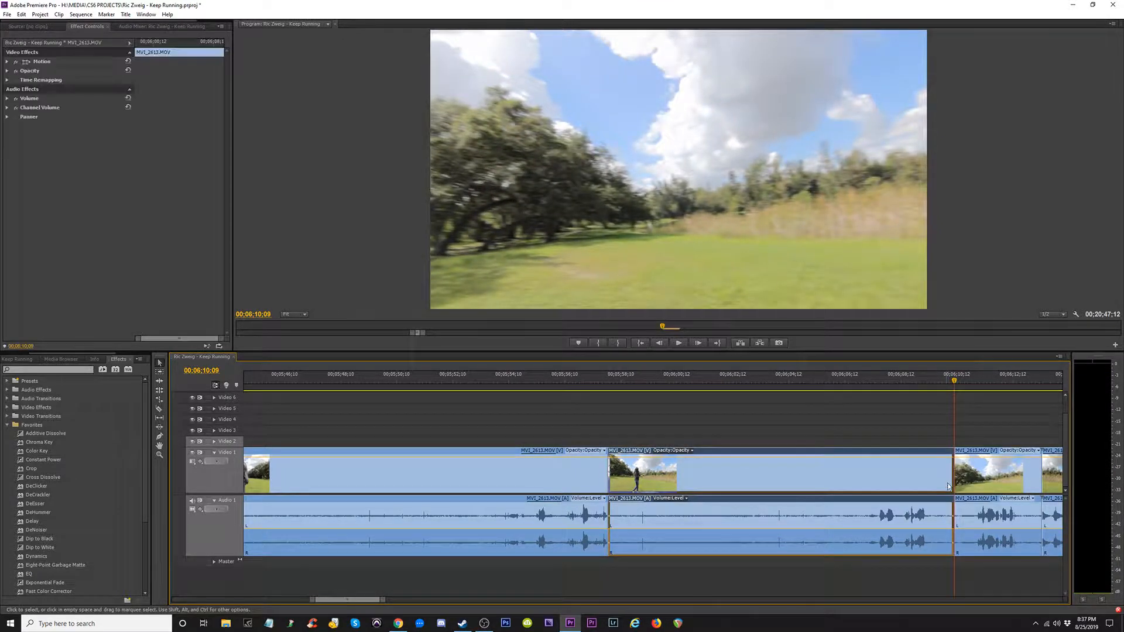
# - Trim the section before the 00;06;10;09 cut to end at 00;06;07;11, delete the short piece after the cut, and close the gap
pyautogui.moveTo(918, 485); pyautogui.dragTo(865, 485)
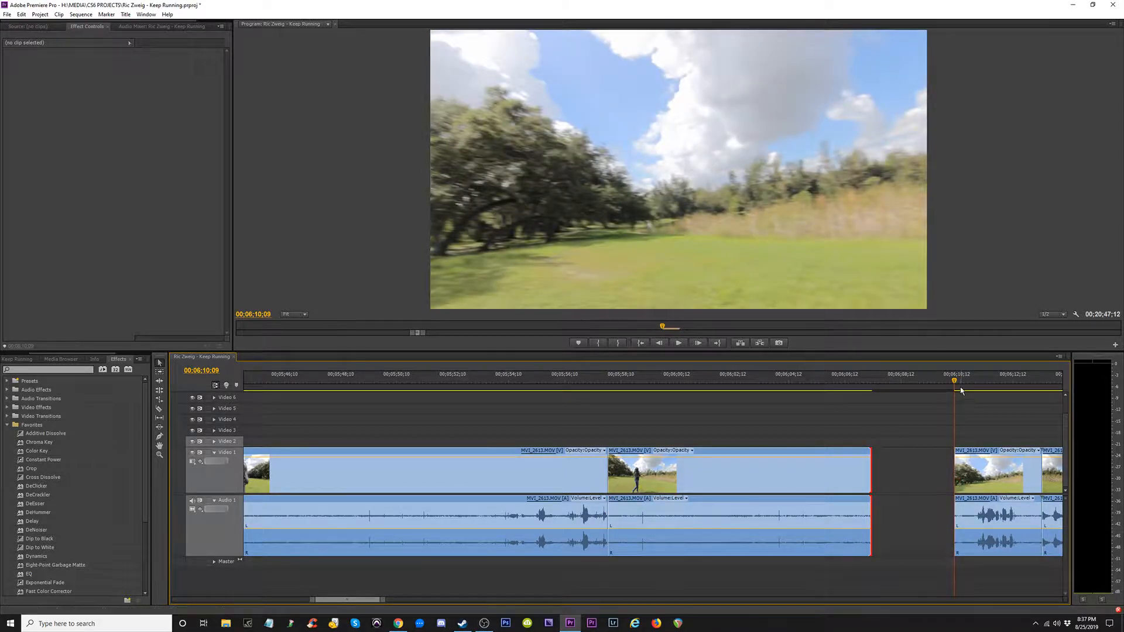
pyautogui.moveTo(955, 382); pyautogui.dragTo(1035, 386)
pyautogui.click(1001, 481)
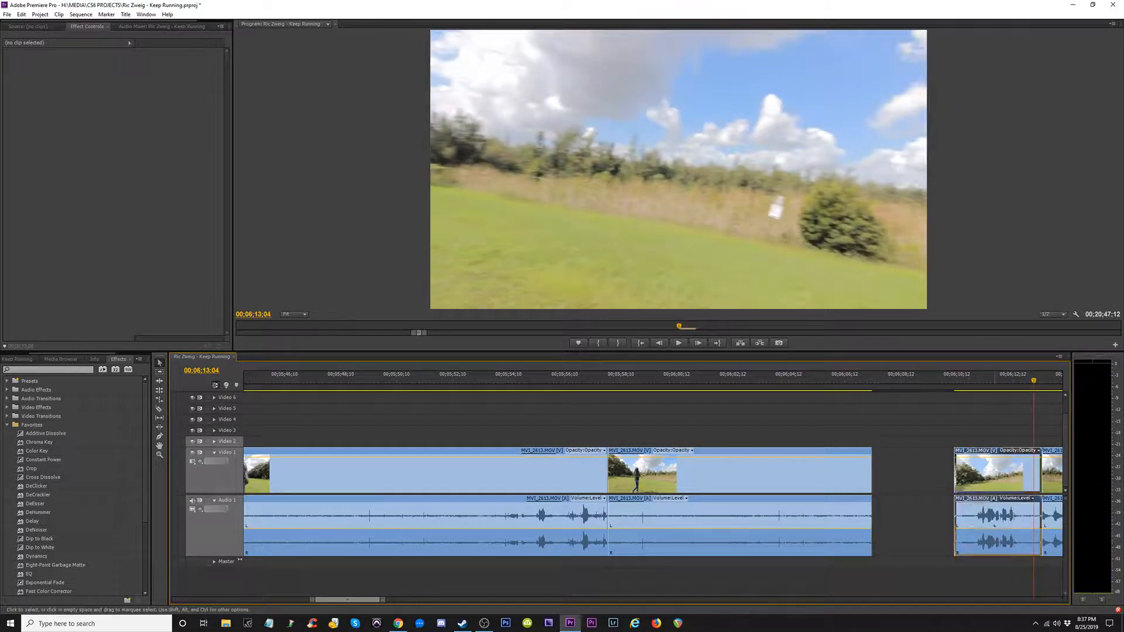
pyautogui.press('Delete')
pyautogui.click(928, 504)
pyautogui.press('Delete')
# - Look over the whole sequence and save the project
pyautogui.moveTo(870, 382); pyautogui.dragTo(873, 383)
pyautogui.press('-')
pyautogui.press('-')
pyautogui.press('-')
pyautogui.press('-')
pyautogui.press('-')
pyautogui.press('-')
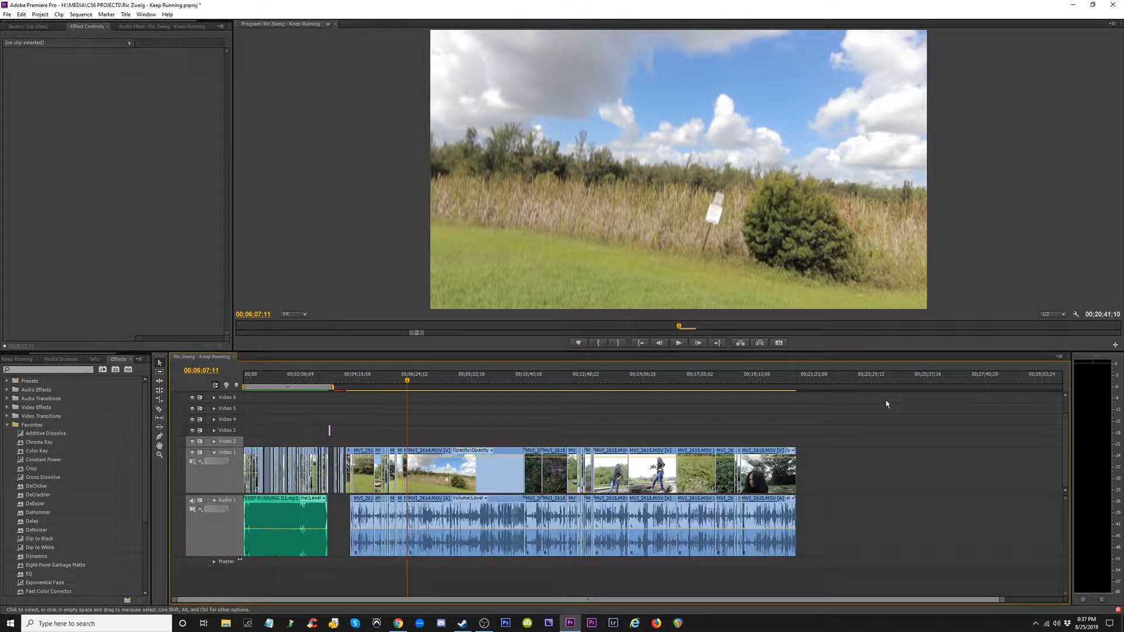
pyautogui.hotkey('ctrl', 's')
# - Review the beginning of MVI_2614.MOV, trim its start to about 00;06;21, and close the gap after MVI_2613.MOV
pyautogui.press('=')
pyautogui.press('=')
pyautogui.press('=')
pyautogui.press('=')
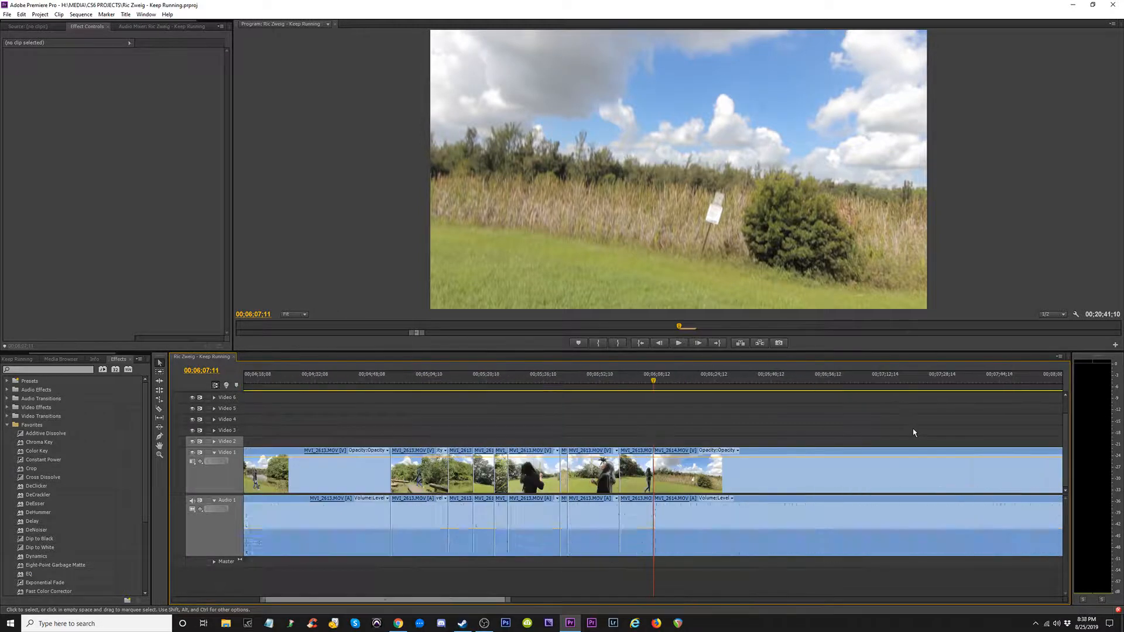
pyautogui.click(654, 381)
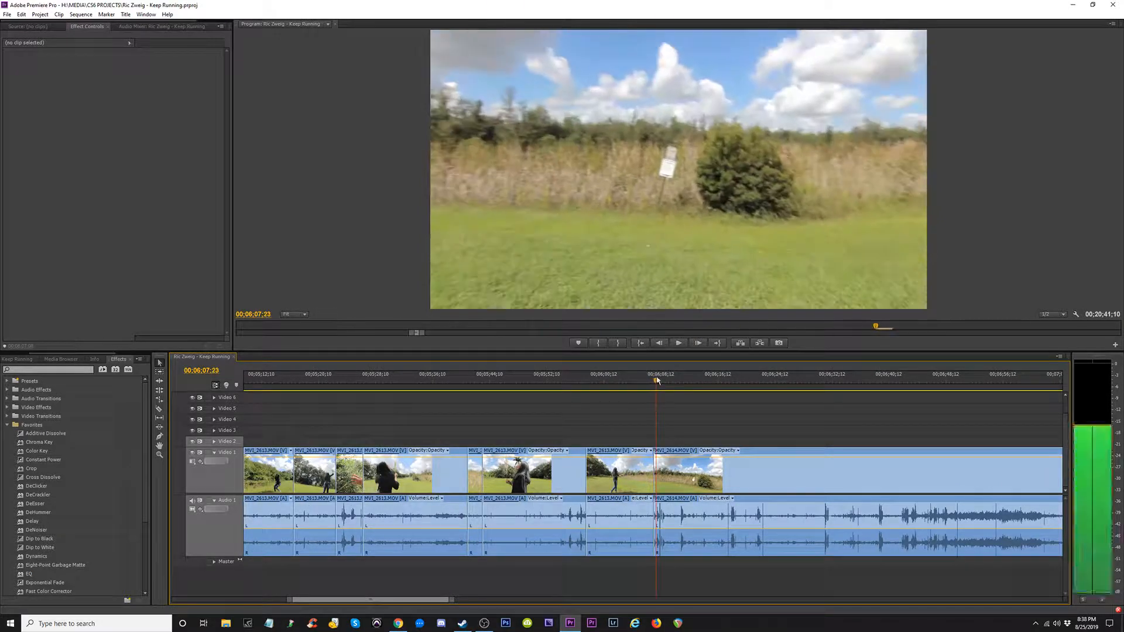
pyautogui.press('=')
pyautogui.press('=')
pyautogui.moveTo(654, 381); pyautogui.dragTo(996, 387)
pyautogui.moveTo(638, 485); pyautogui.dragTo(1054, 459)
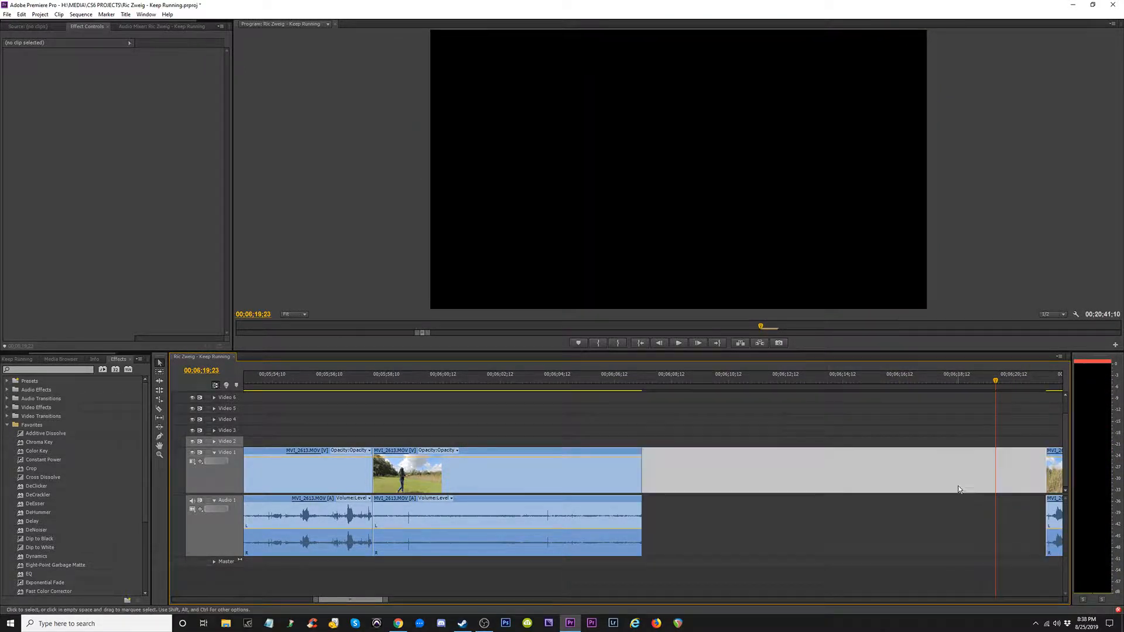
pyautogui.press('Delete')
# - Trim the start of MVI_2614.MOV to 00;06;19;23, save the project, and close the gap before the clip
pyautogui.moveTo(663, 476); pyautogui.dragTo(1002, 466)
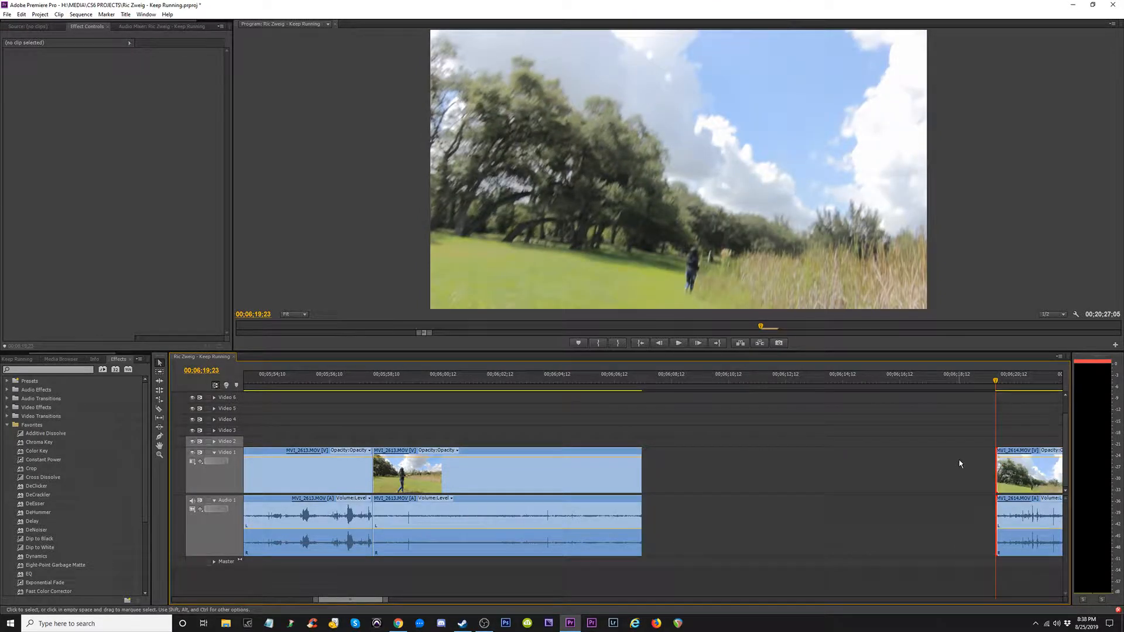
pyautogui.hotkey('ctrl', 's')
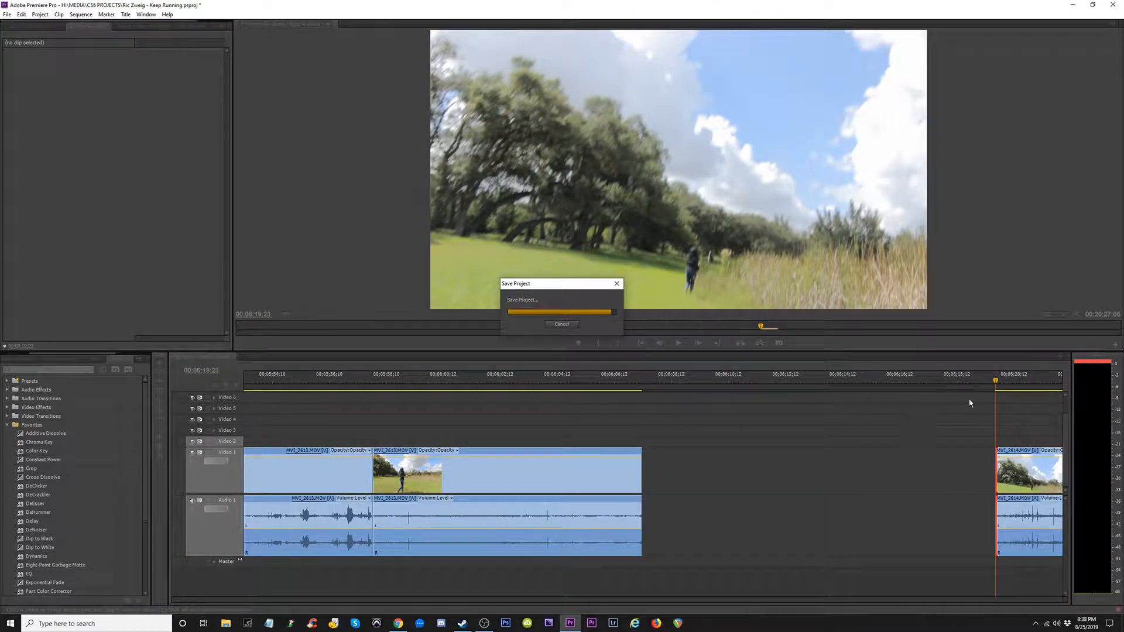
pyautogui.click(746, 478)
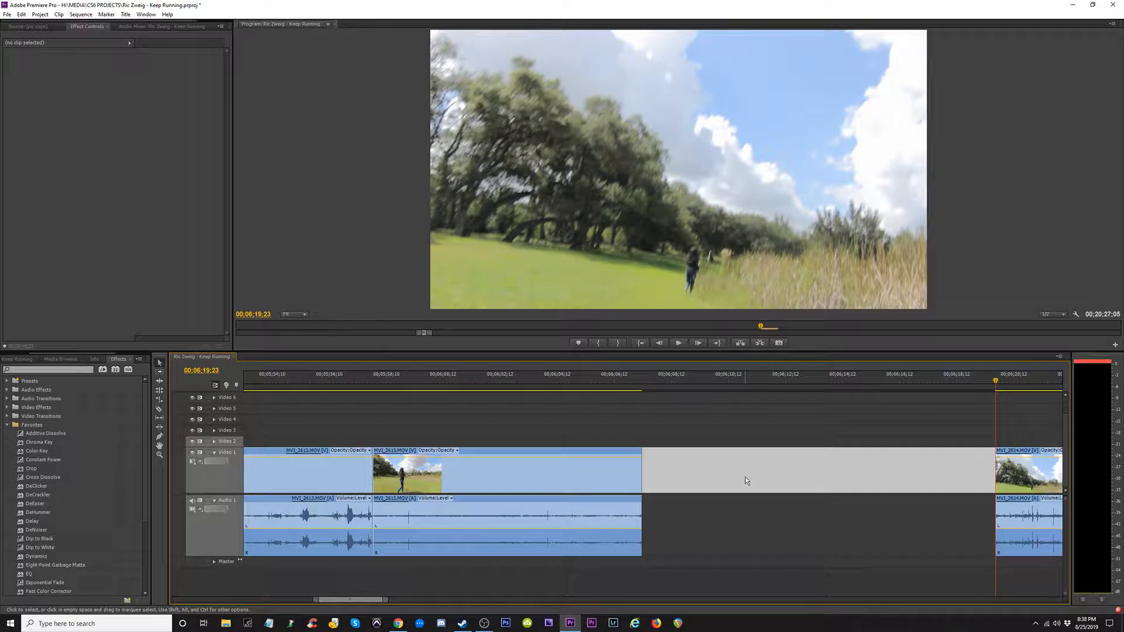
pyautogui.press('Delete')
# - Review the shortened MVI_2614.MOV, trim its start to 00;06;19;19, and close the gap
pyautogui.moveTo(627, 381); pyautogui.dragTo(992, 419)
pyautogui.press('-')
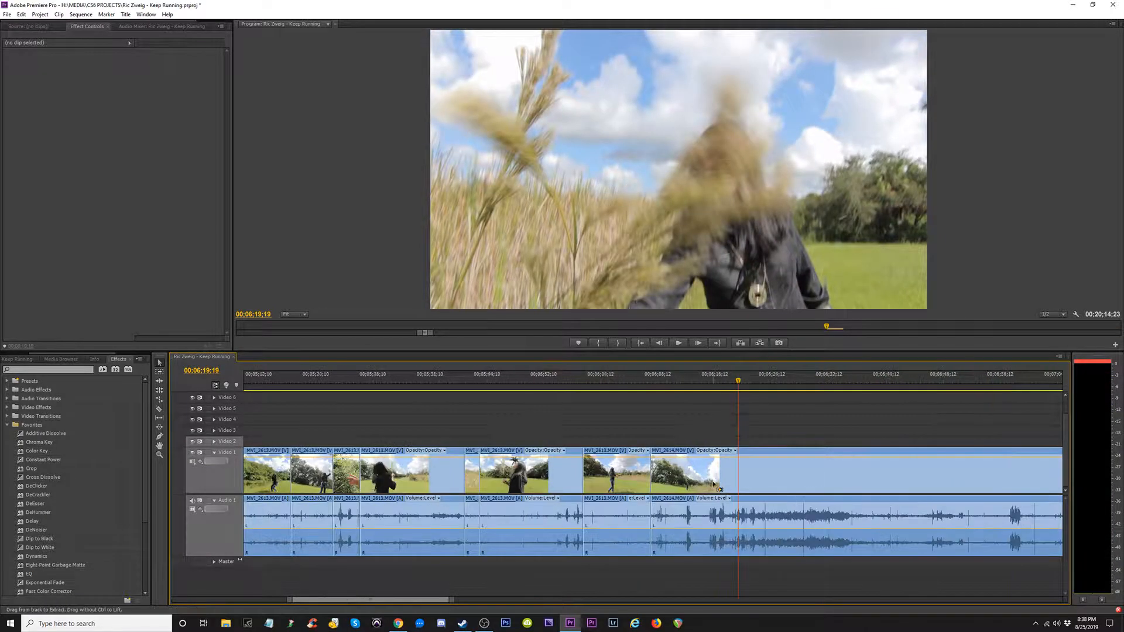
pyautogui.moveTo(658, 485); pyautogui.dragTo(739, 486)
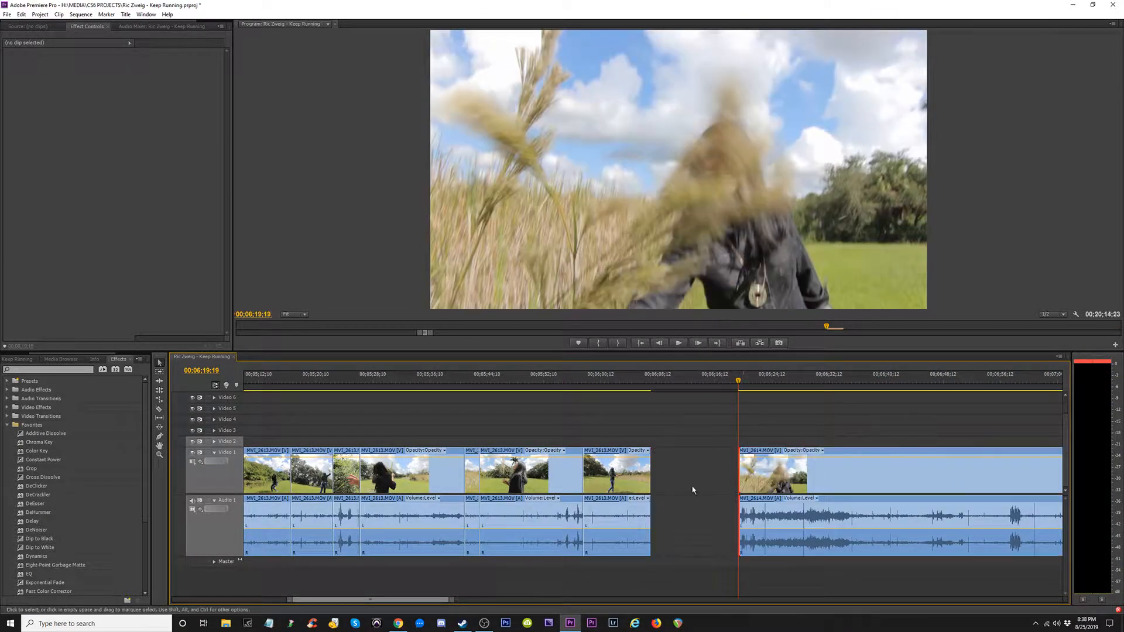
pyautogui.press('Delete')
# - Play MVI_2614.MOV up to 00;06;13;22, trim its start to about 00;06;16, and close the gap
pyautogui.moveTo(653, 384); pyautogui.dragTo(668, 389)
pyautogui.press('=')
pyautogui.press('=')
pyautogui.press('=')
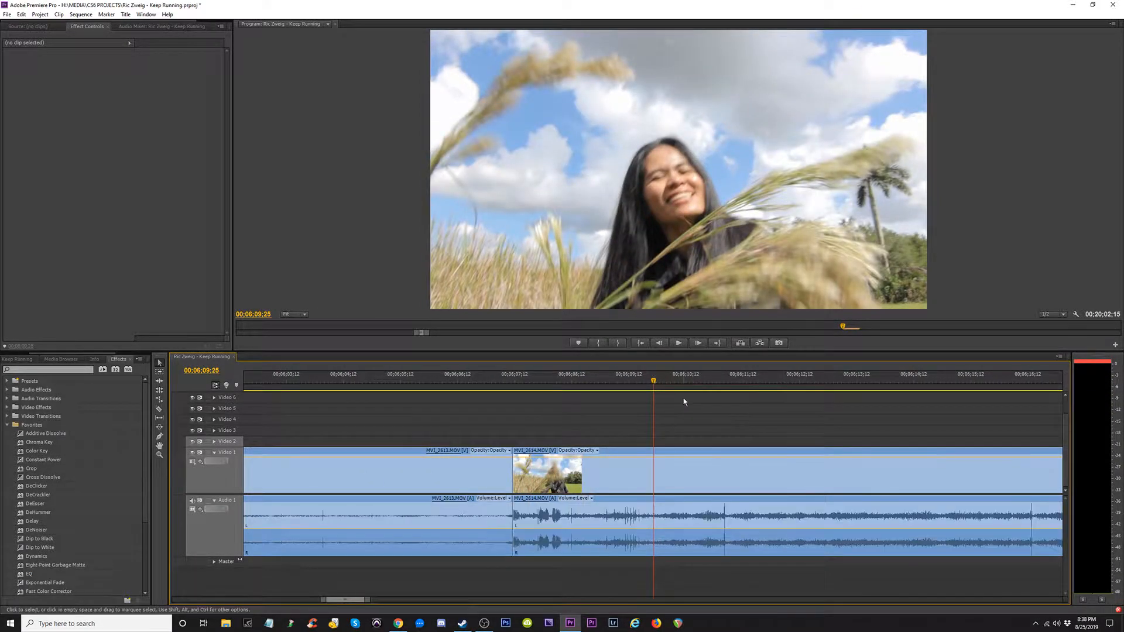
pyautogui.press('space')
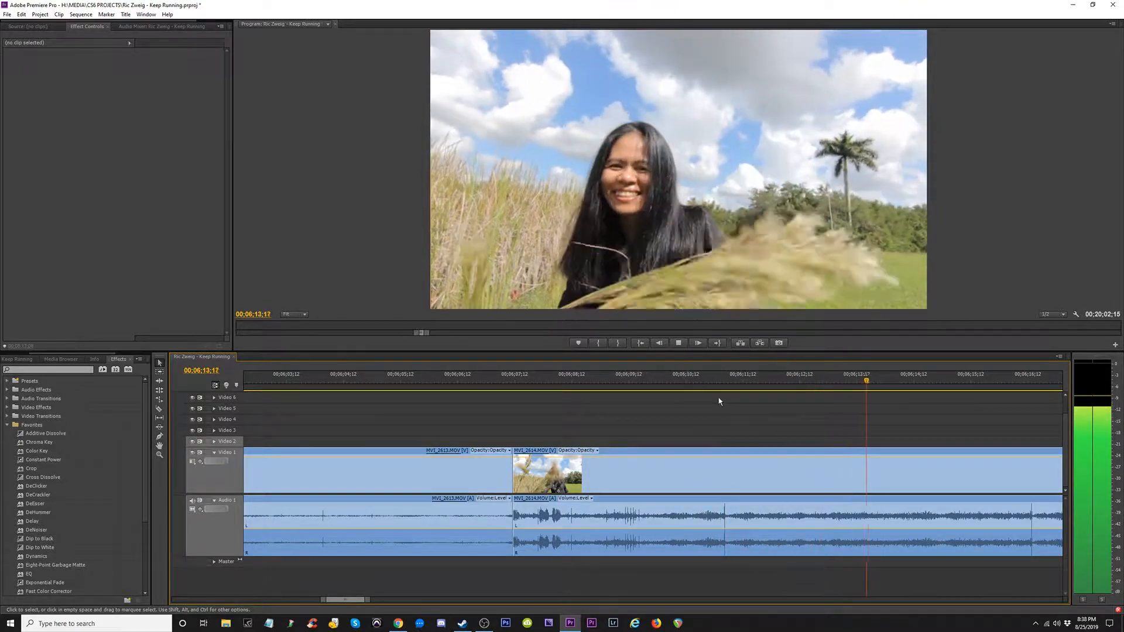
pyautogui.press('space')
pyautogui.moveTo(518, 481); pyautogui.dragTo(999, 473)
pyautogui.click(701, 467)
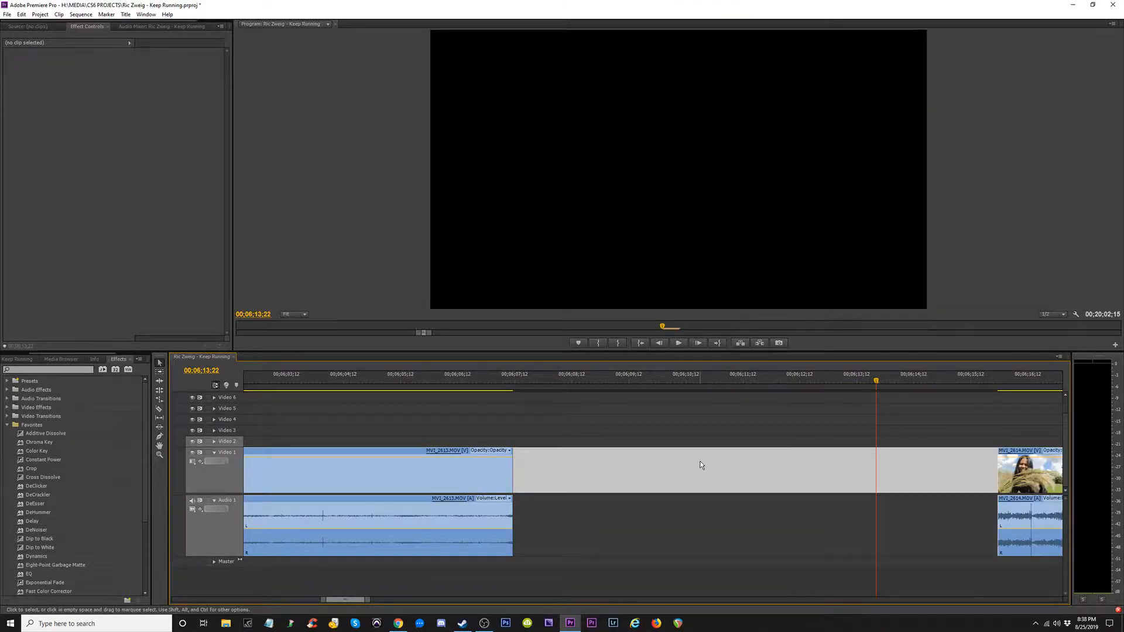
pyautogui.press('Delete')
# - Trim the start of MVI_2614.MOV to 00;06;11;06 and close the gap before it
pyautogui.moveTo(500, 377); pyautogui.dragTo(732, 439)
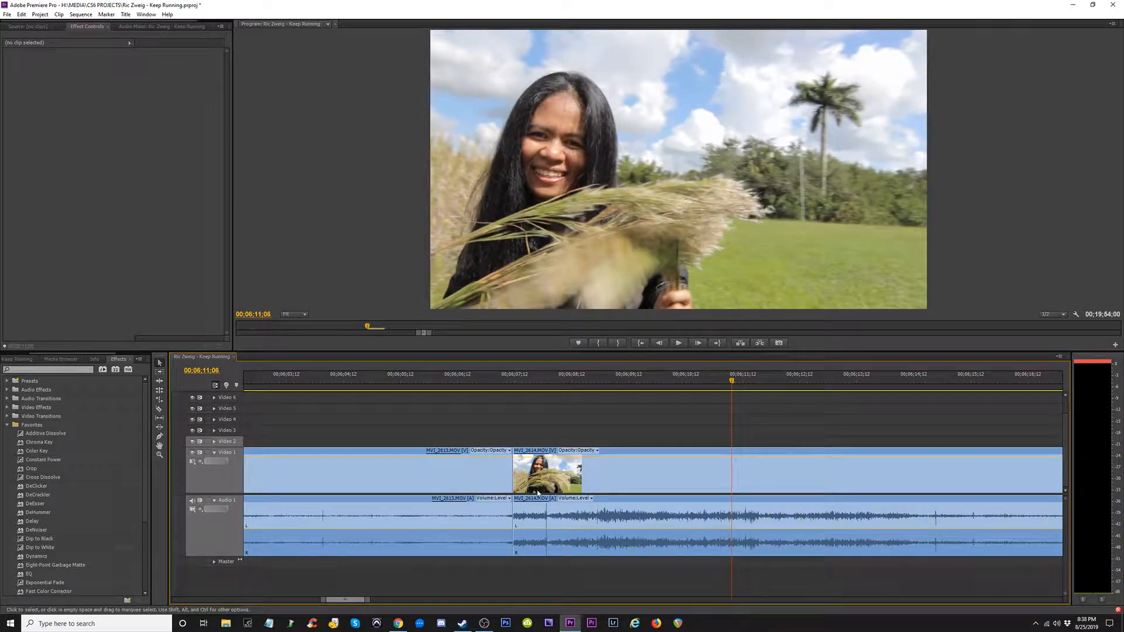
pyautogui.click(508, 485)
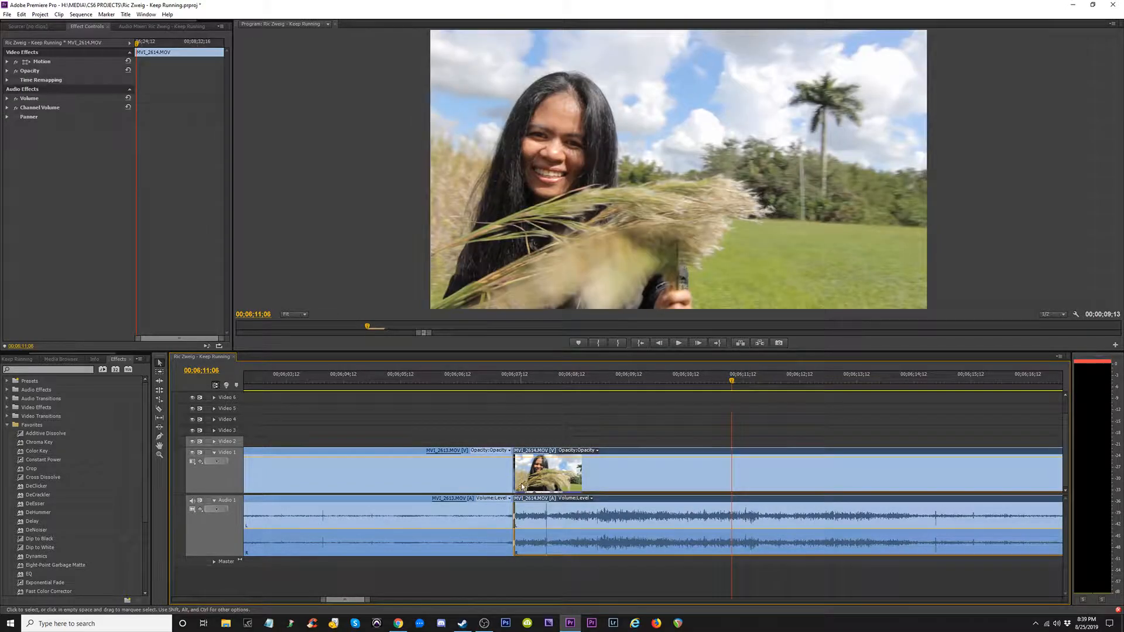
pyautogui.moveTo(519, 484); pyautogui.dragTo(732, 479)
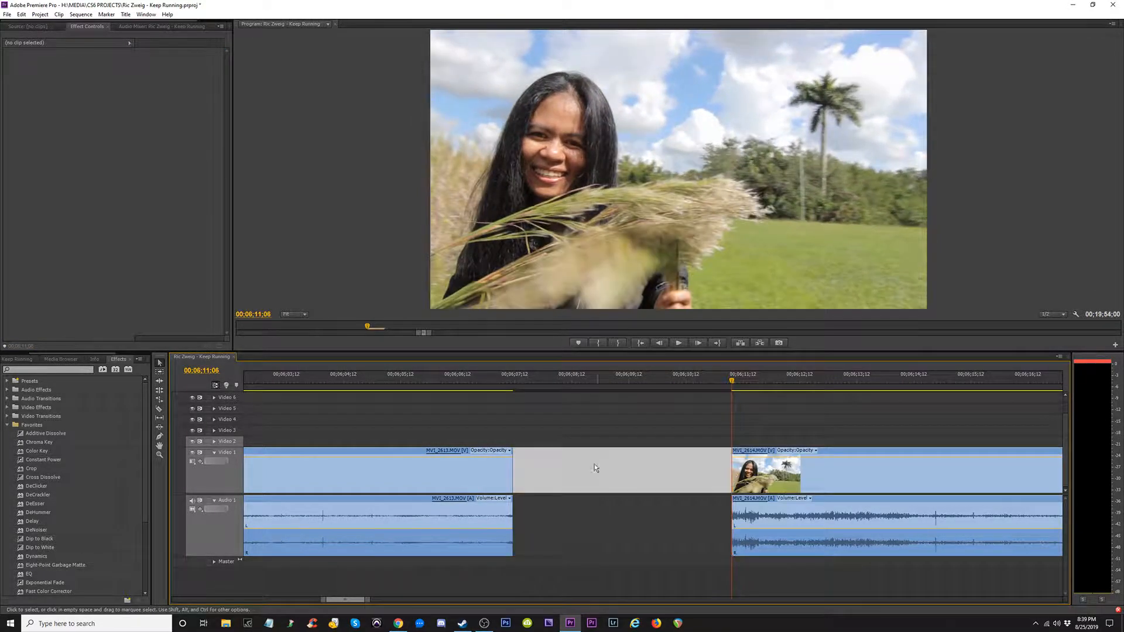
pyautogui.press('Delete')
# - Check the new beginning of MVI_2614.MOV up to 00;06;08;13 and look over the whole sequence
pyautogui.click(515, 378)
pyautogui.press('space')
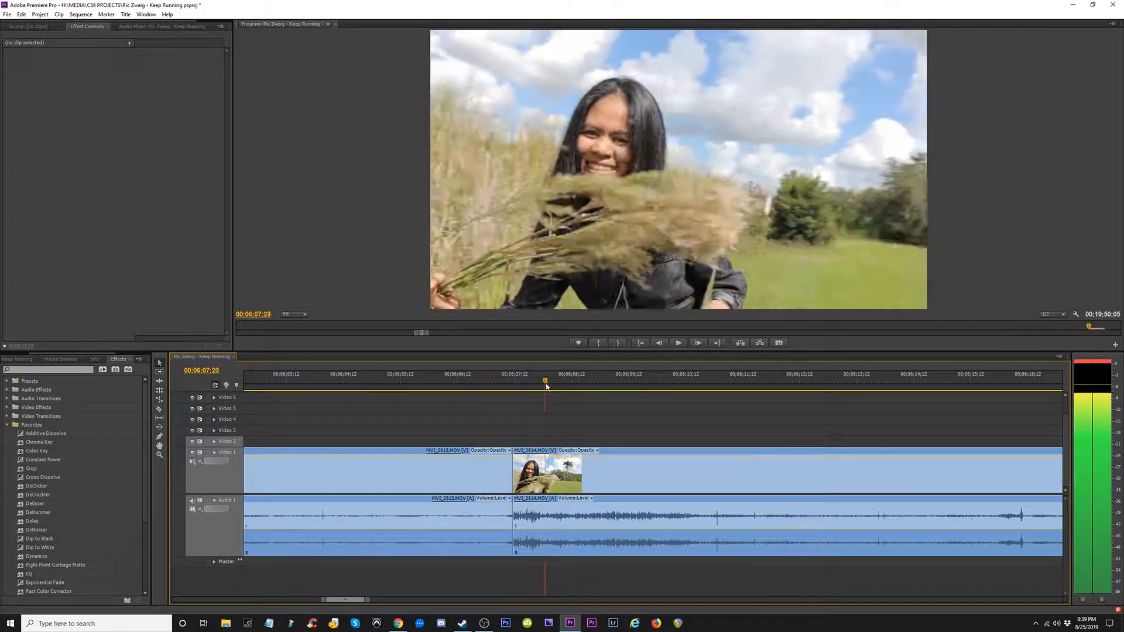
pyautogui.press('-')
pyautogui.press('-')
pyautogui.press('-')
pyautogui.press('-')
pyautogui.press('-')
pyautogui.press('-')
pyautogui.press('-')
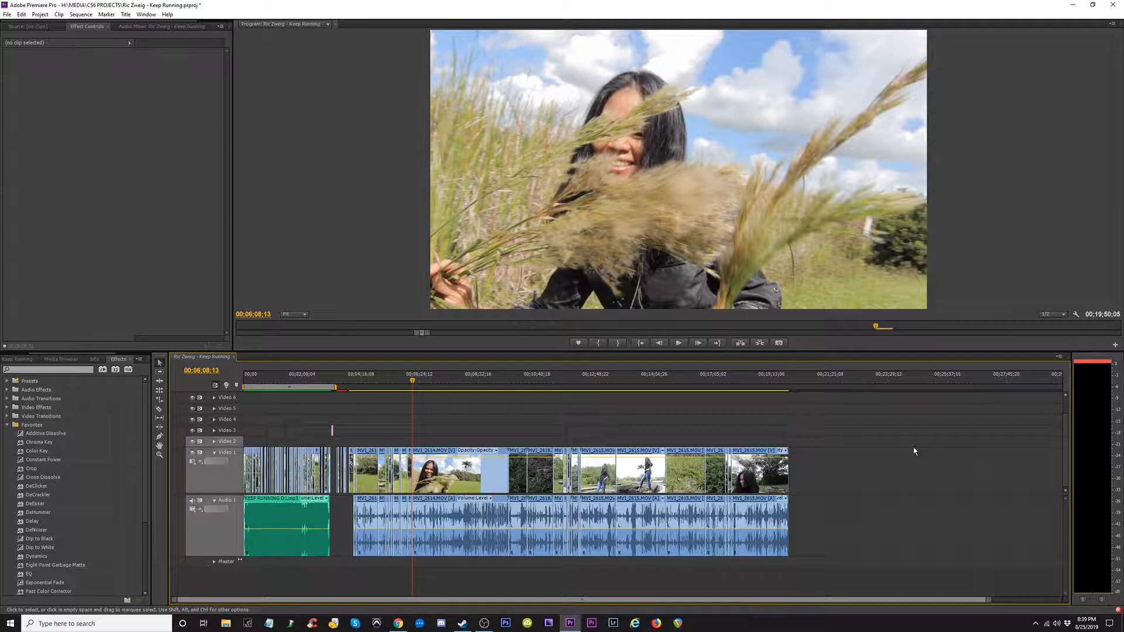
pyautogui.press('=')
pyautogui.press('=')
pyautogui.press('=')
pyautogui.press('=')
pyautogui.press('=')
pyautogui.press('=')
pyautogui.press('=')
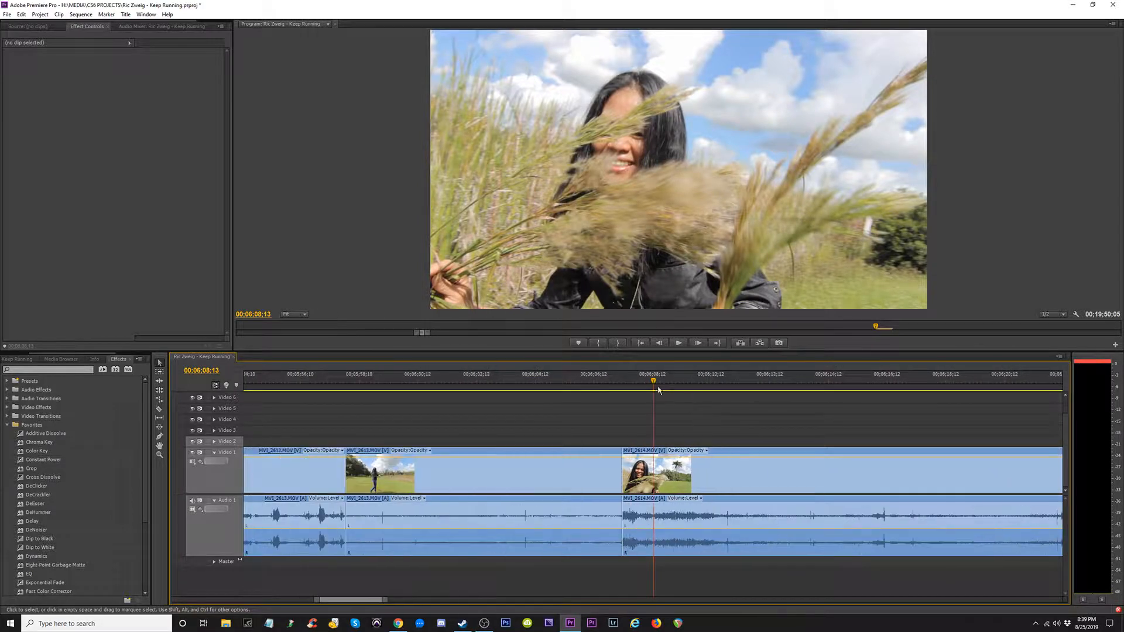
# - Review the MVI_2614.MOV footage after 00;06;08;13 and split it at 00;06;18;08
pyautogui.click(660, 381)
pyautogui.moveTo(694, 382); pyautogui.dragTo(933, 440)
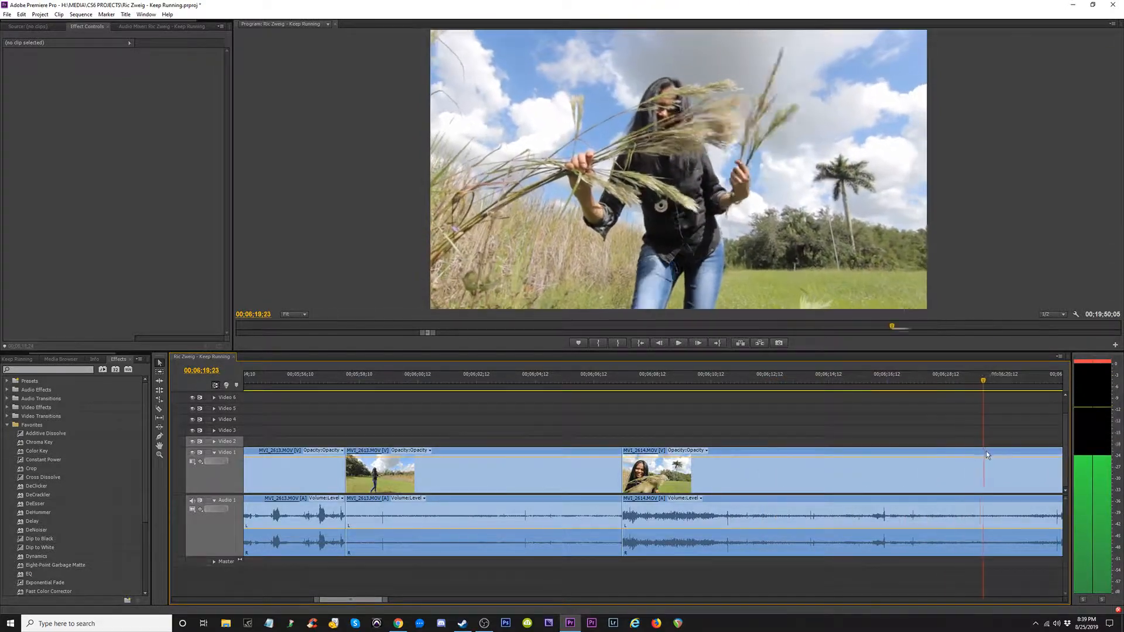
pyautogui.moveTo(952, 461)
pyautogui.mouseDown()
pyautogui.moveTo(921, 465)
pyautogui.moveTo(944, 465)
pyautogui.mouseUp()
pyautogui.press('c')
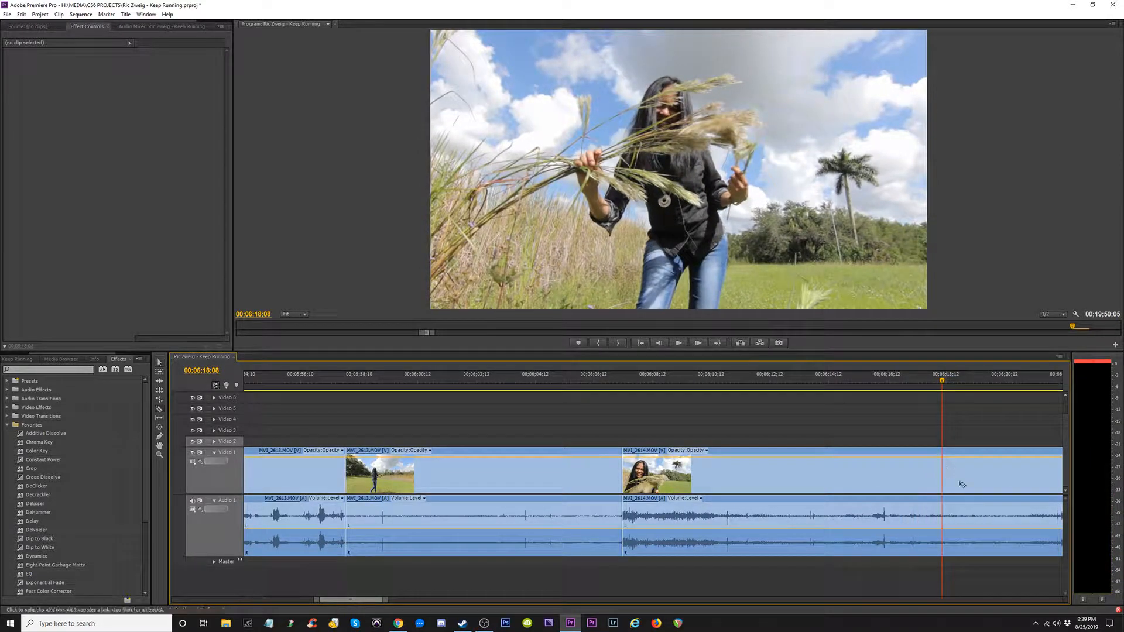
pyautogui.click(941, 504)
# - Split MVI_2614.MOV at 00;06;10;07, delete the section between this cut and the 00;06;18;08 cut, and close the gap
pyautogui.moveTo(941, 385); pyautogui.dragTo(663, 382)
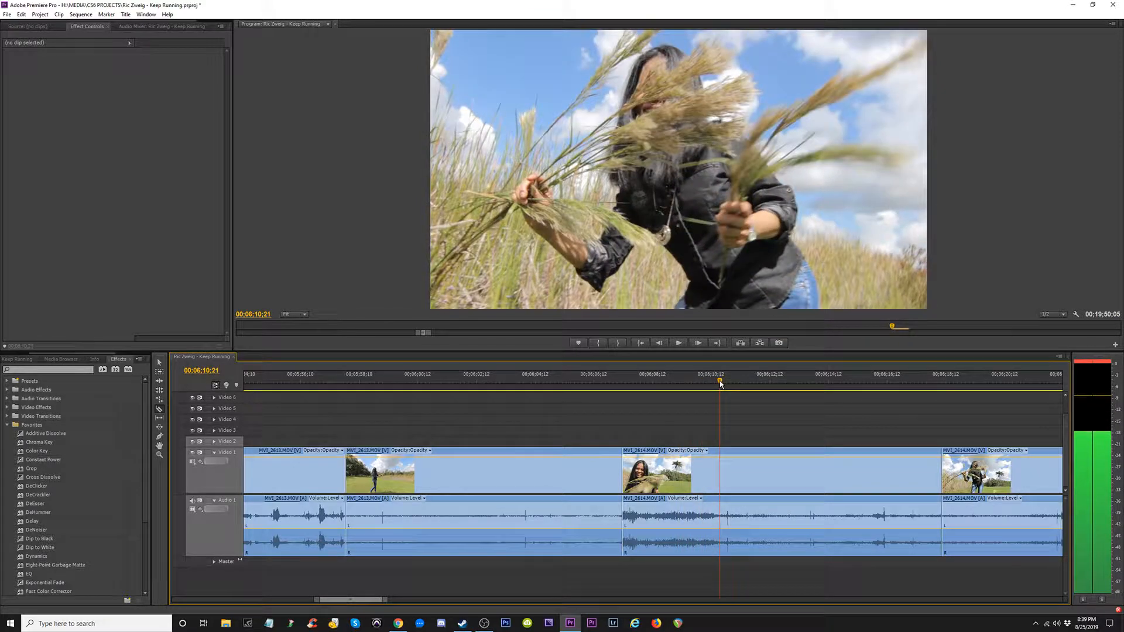
pyautogui.moveTo(727, 385); pyautogui.dragTo(706, 387)
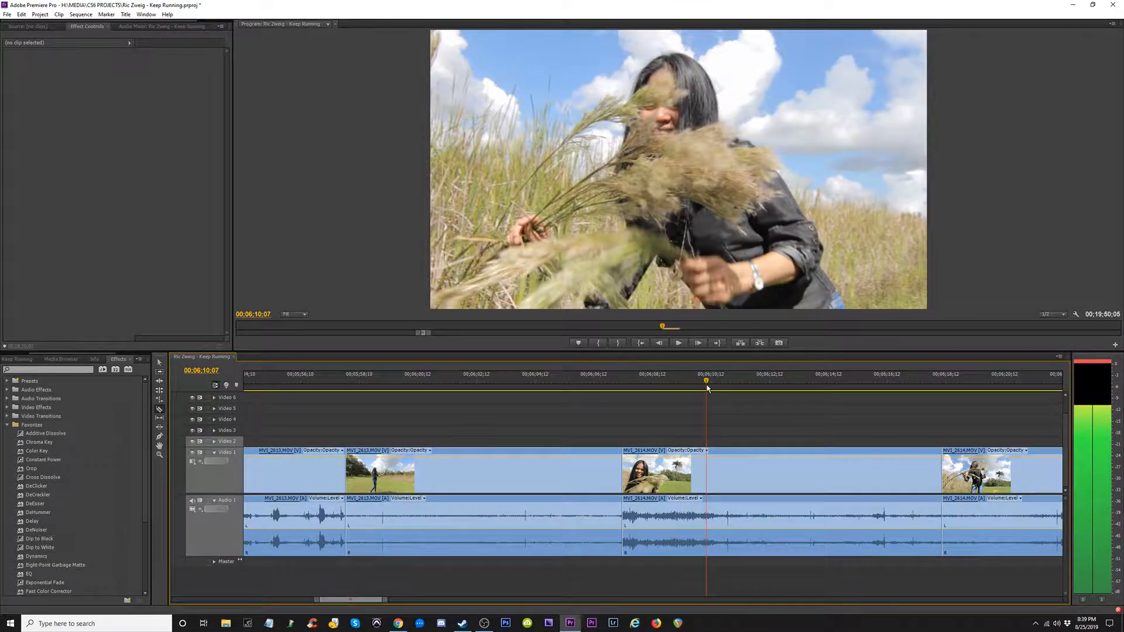
pyautogui.click(707, 472)
pyautogui.press('v')
pyautogui.click(770, 531)
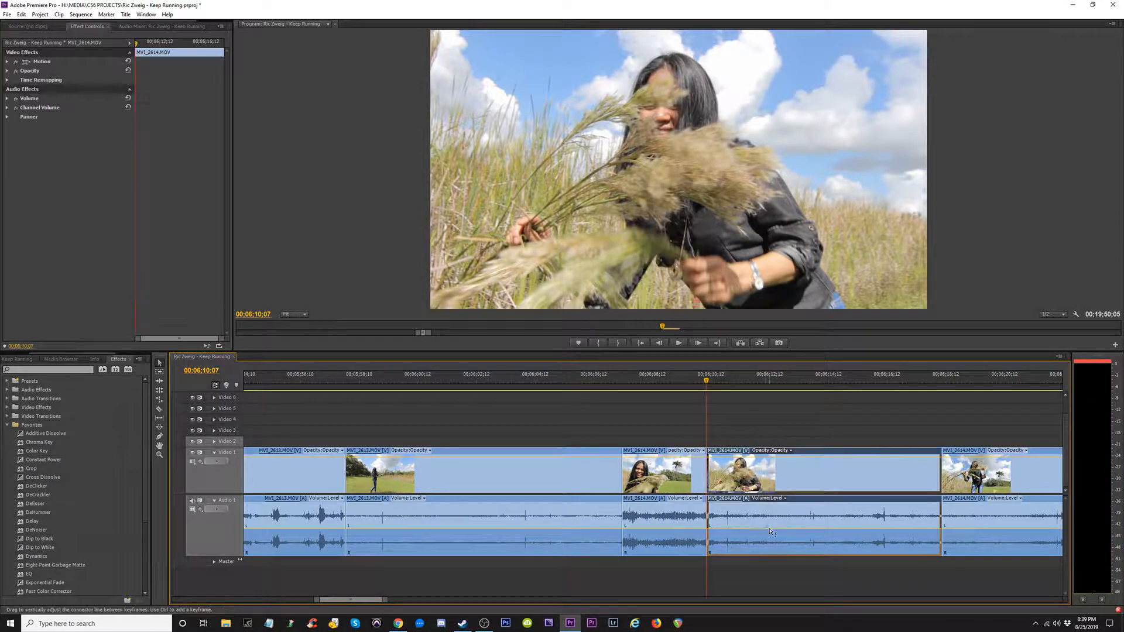
pyautogui.hotkey('shift', 'Delete')
# - Trim the start of the MVI_2614.MOV clip after 00;06;10;07 forward to 00;06;42;18 and close the gap
pyautogui.moveTo(703, 386); pyautogui.dragTo(974, 426)
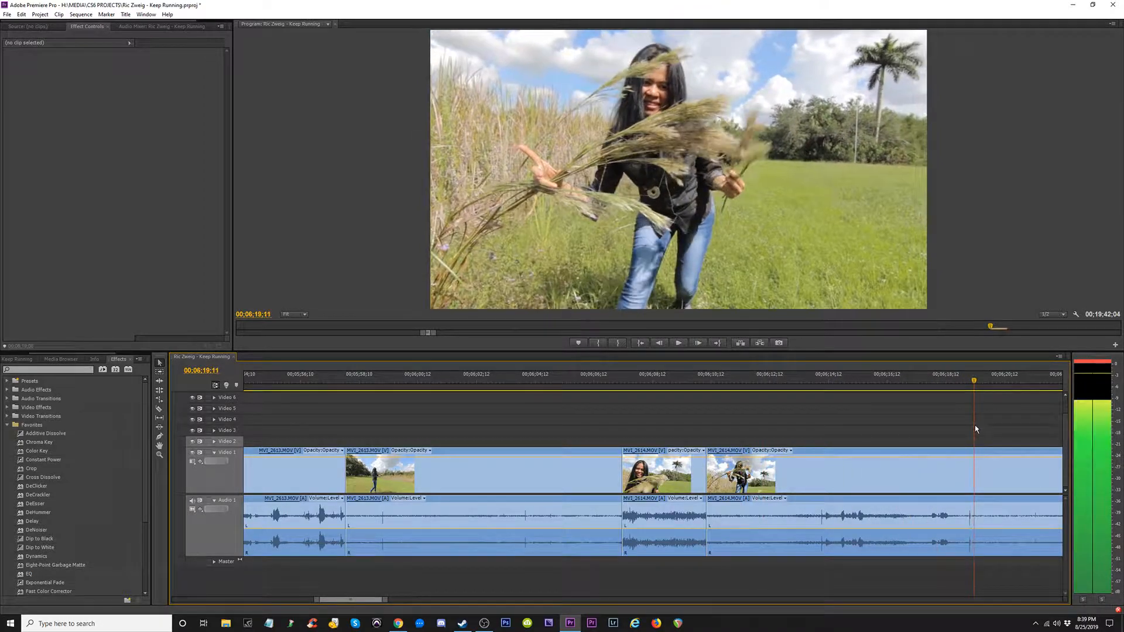
pyautogui.press('-')
pyautogui.moveTo(733, 382); pyautogui.dragTo(785, 385)
pyautogui.moveTo(789, 385); pyautogui.dragTo(902, 400)
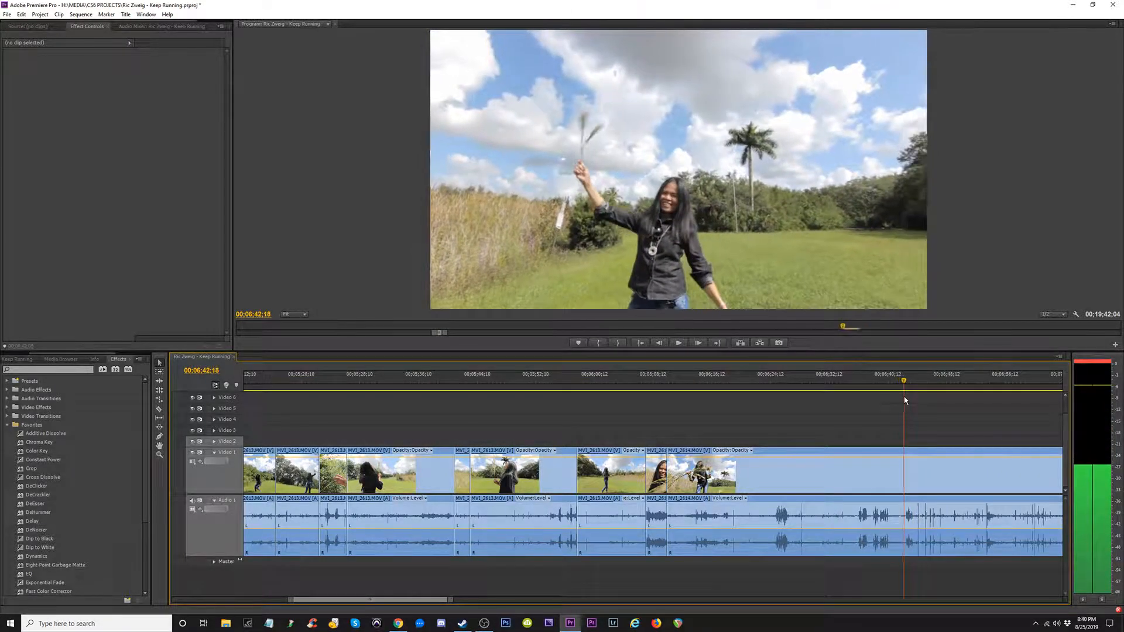
pyautogui.moveTo(676, 477); pyautogui.dragTo(685, 477)
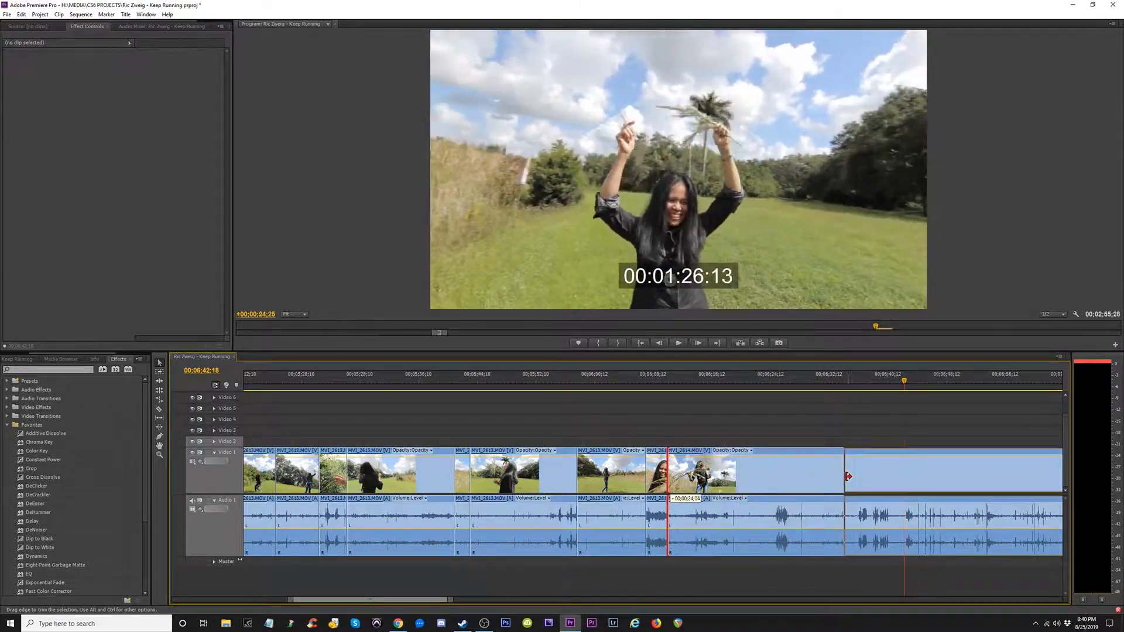
pyautogui.moveTo(853, 477); pyautogui.dragTo(982, 478)
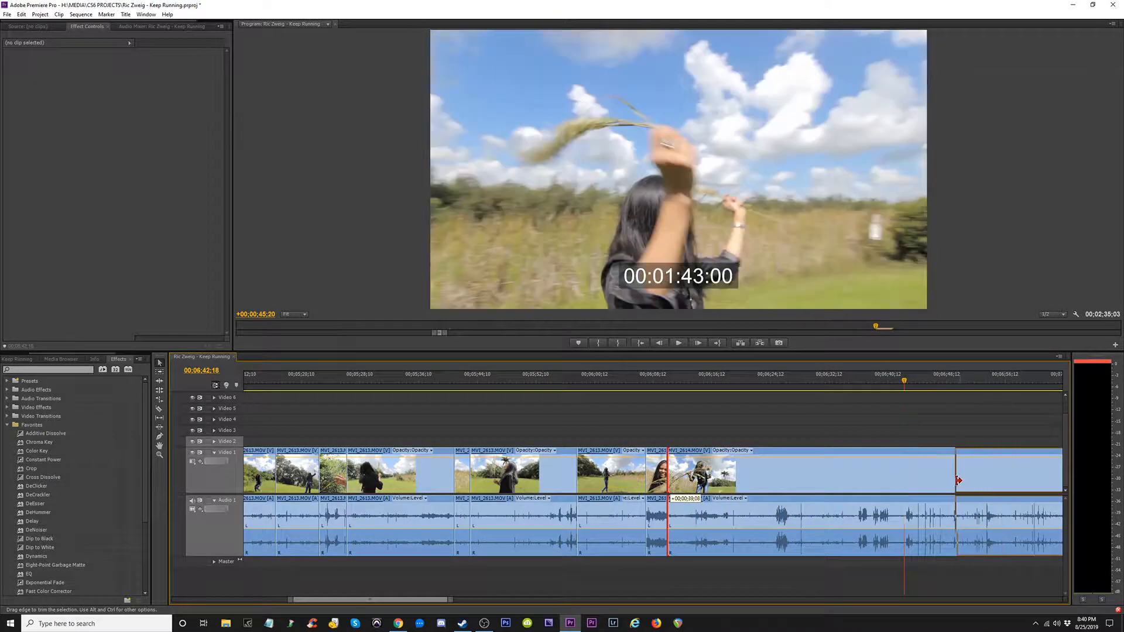
pyautogui.moveTo(914, 486); pyautogui.dragTo(905, 486)
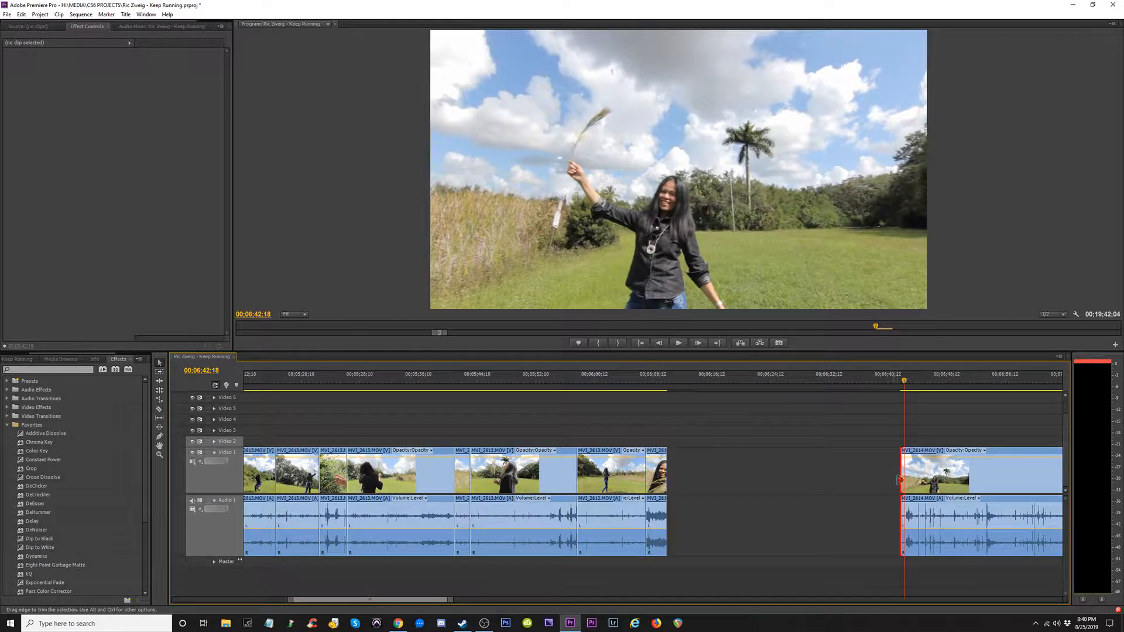
pyautogui.click(833, 480)
pyautogui.press('Delete')
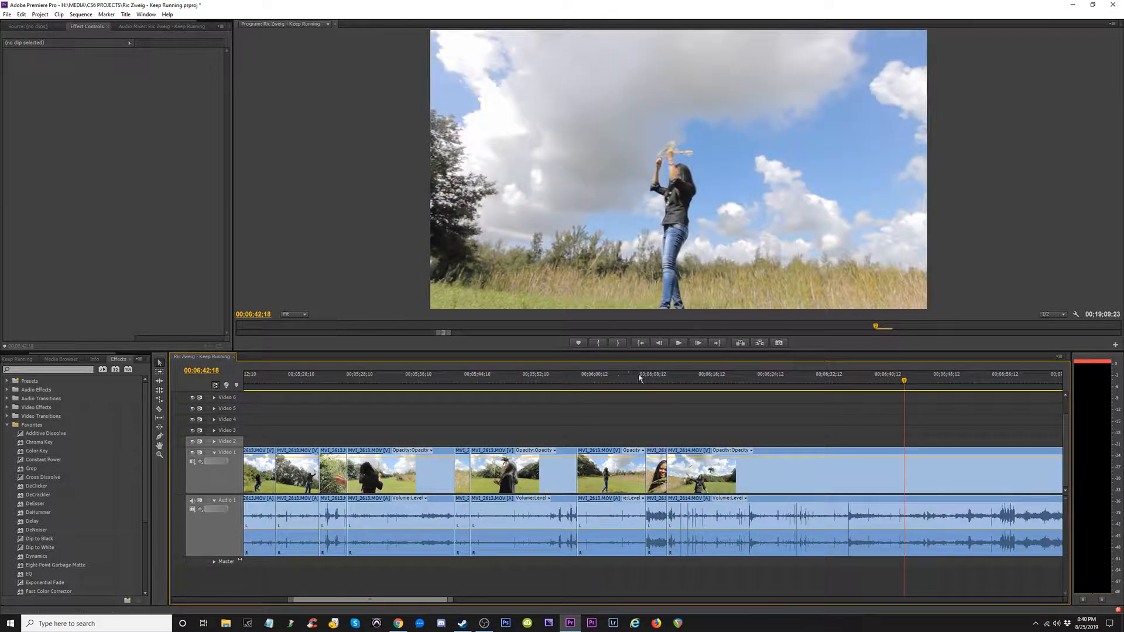
# - Check the short MVI_2614.MOV clip around 00;06;08;03, delete it and close the gap it leaves
pyautogui.moveTo(657, 388)
pyautogui.mouseDown()
pyautogui.moveTo(678, 390)
pyautogui.moveTo(646, 395)
pyautogui.moveTo(632, 384)
pyautogui.moveTo(652, 384)
pyautogui.mouseUp()
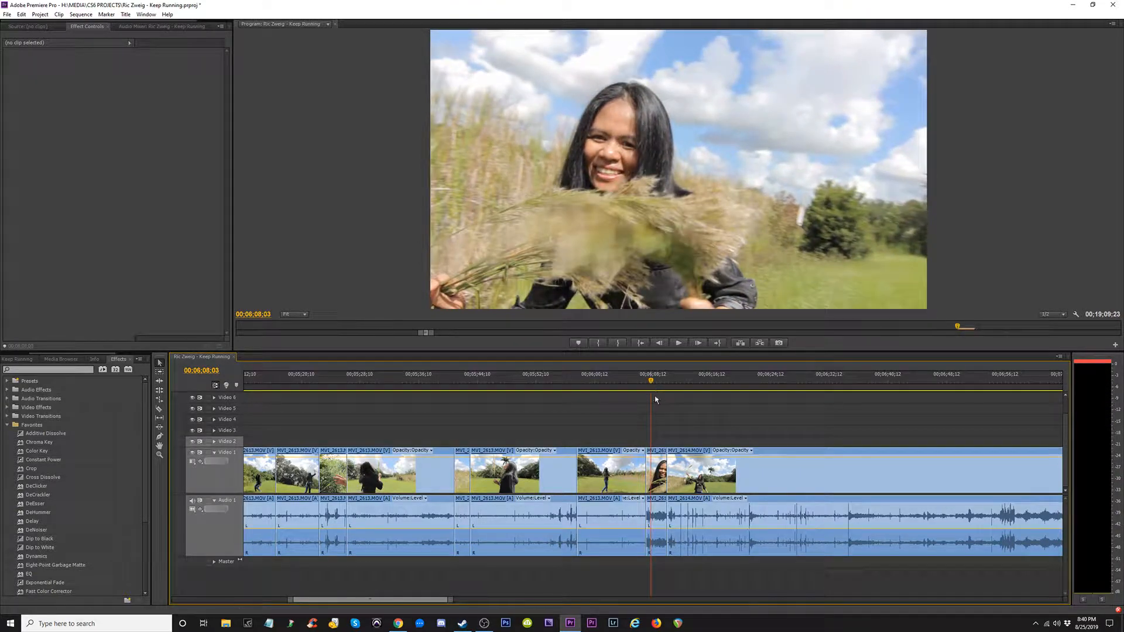
pyautogui.press('space')
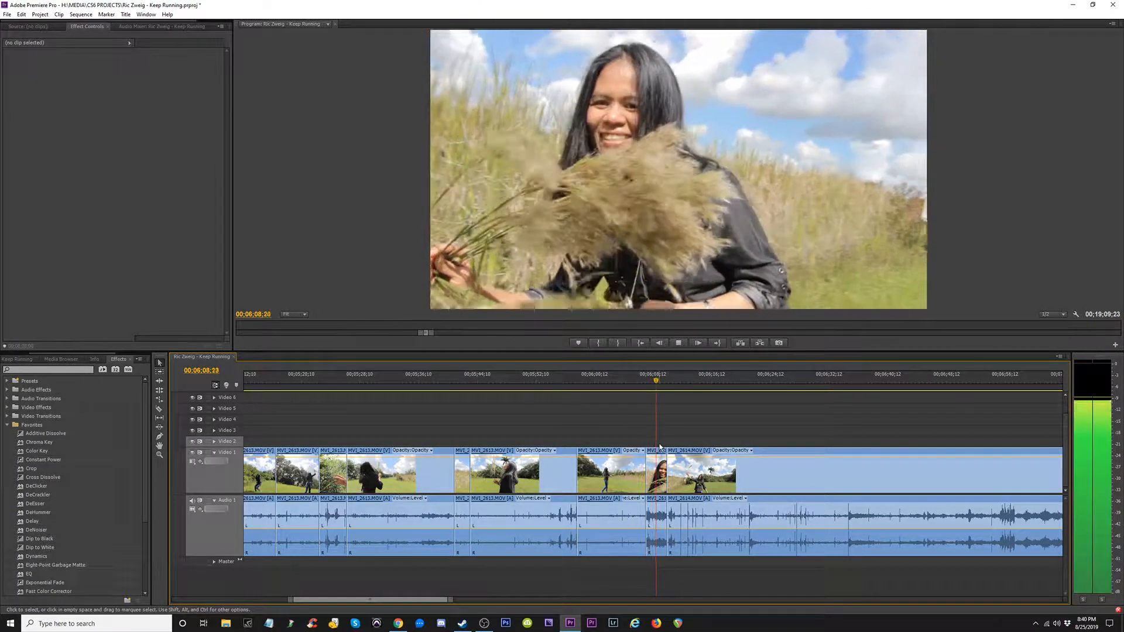
pyautogui.press('space')
pyautogui.click(662, 484)
pyautogui.press('Delete')
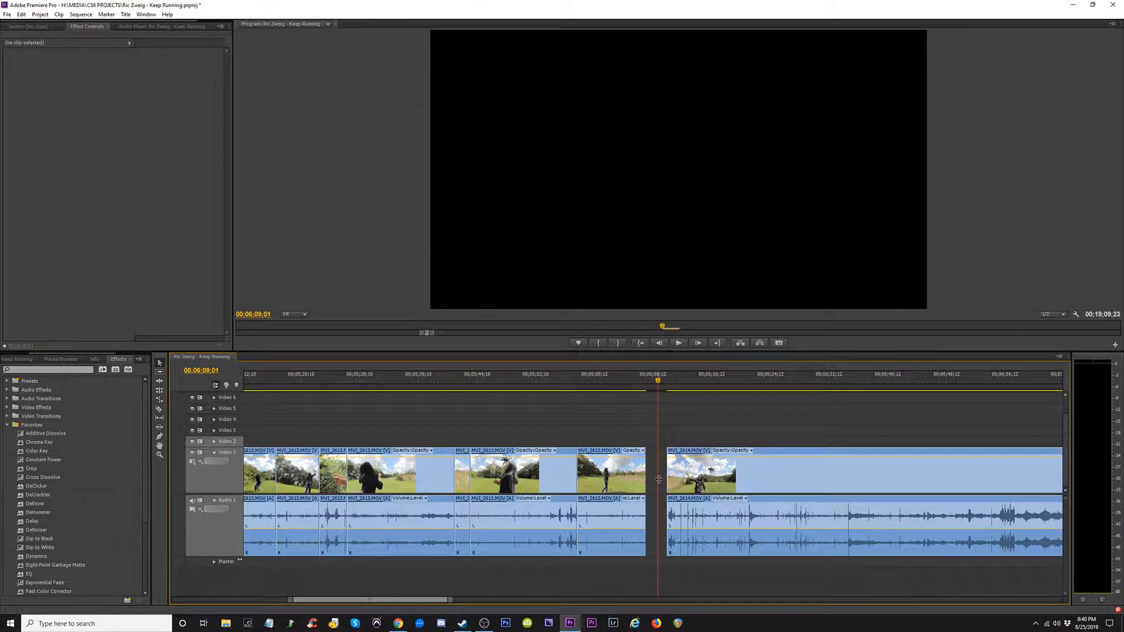
pyautogui.click(657, 479)
pyautogui.press('Delete')
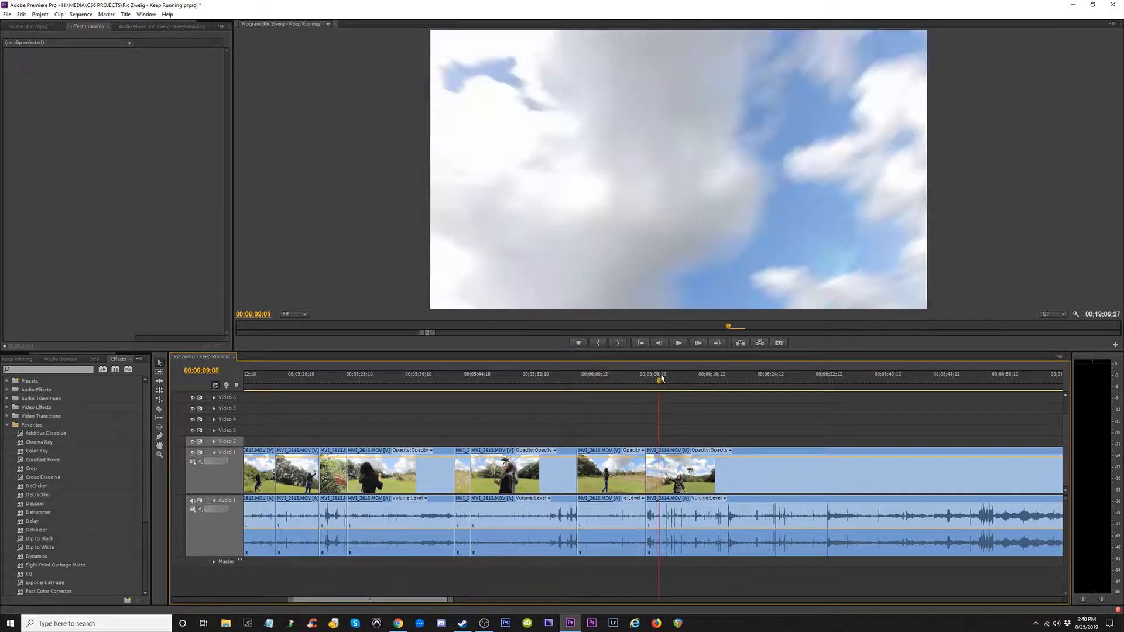
# - Review the join before the remaining MVI_2614.MOV clip and play its footage from 00;06;06;22 to 00;06;34;24
pyautogui.moveTo(658, 380)
pyautogui.mouseDown()
pyautogui.moveTo(688, 379)
pyautogui.moveTo(652, 382)
pyautogui.mouseUp()
pyautogui.press('space')
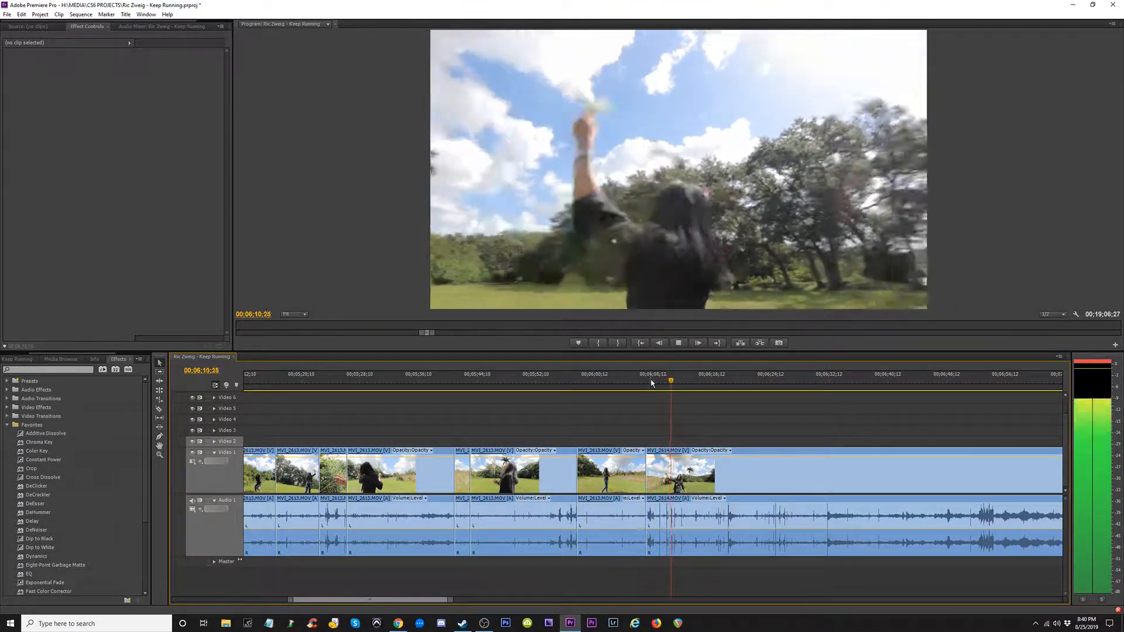
pyautogui.press('space')
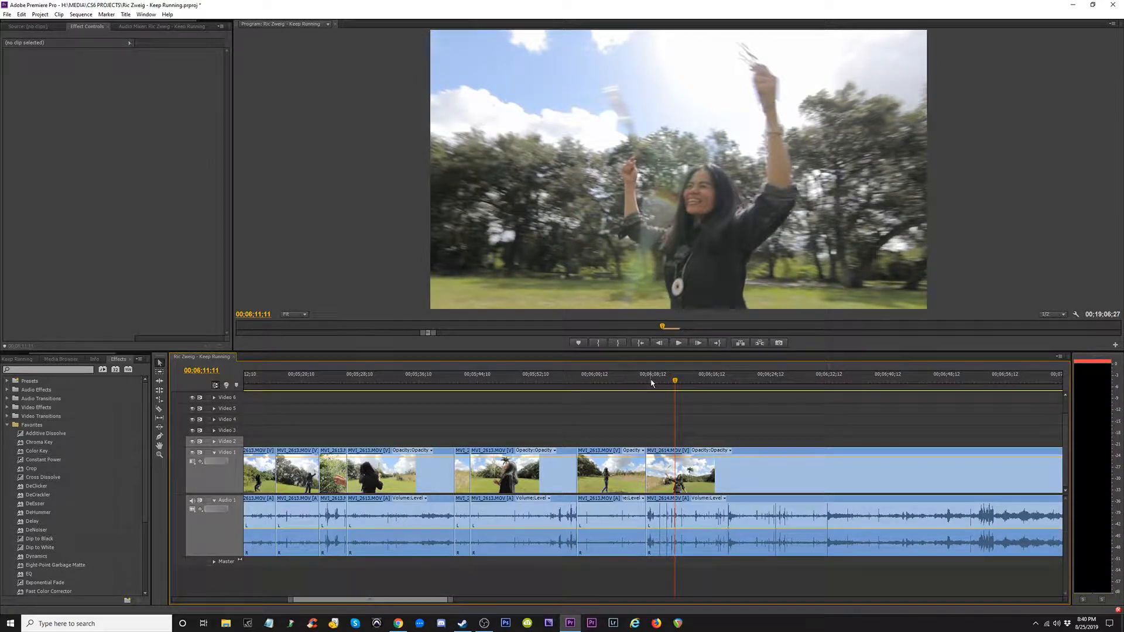
pyautogui.moveTo(652, 382); pyautogui.dragTo(642, 383)
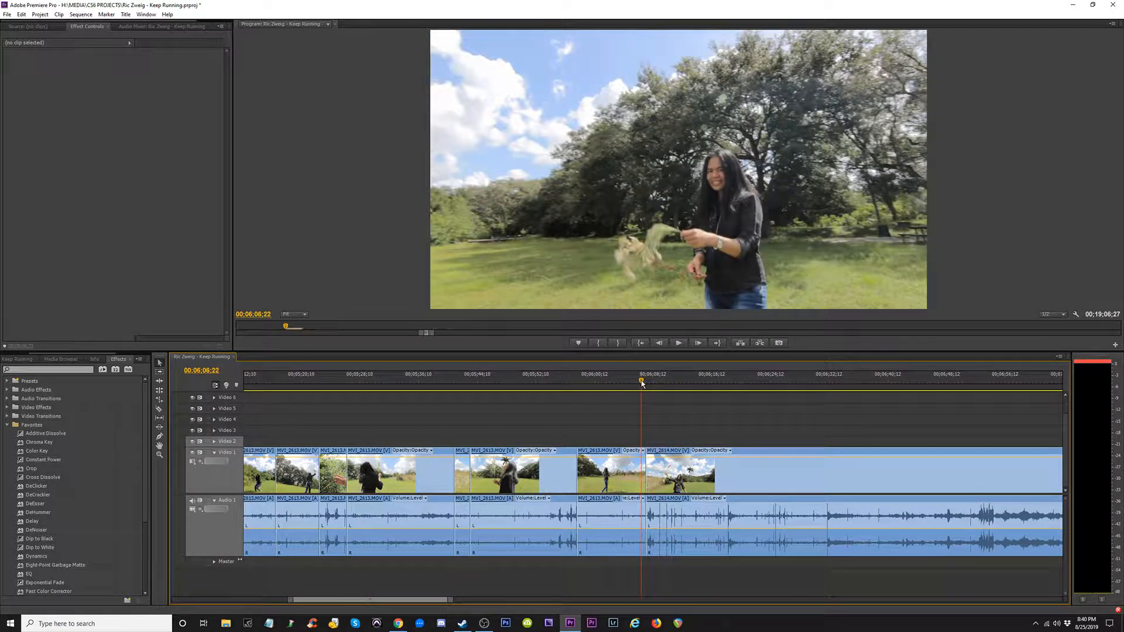
pyautogui.press('space')
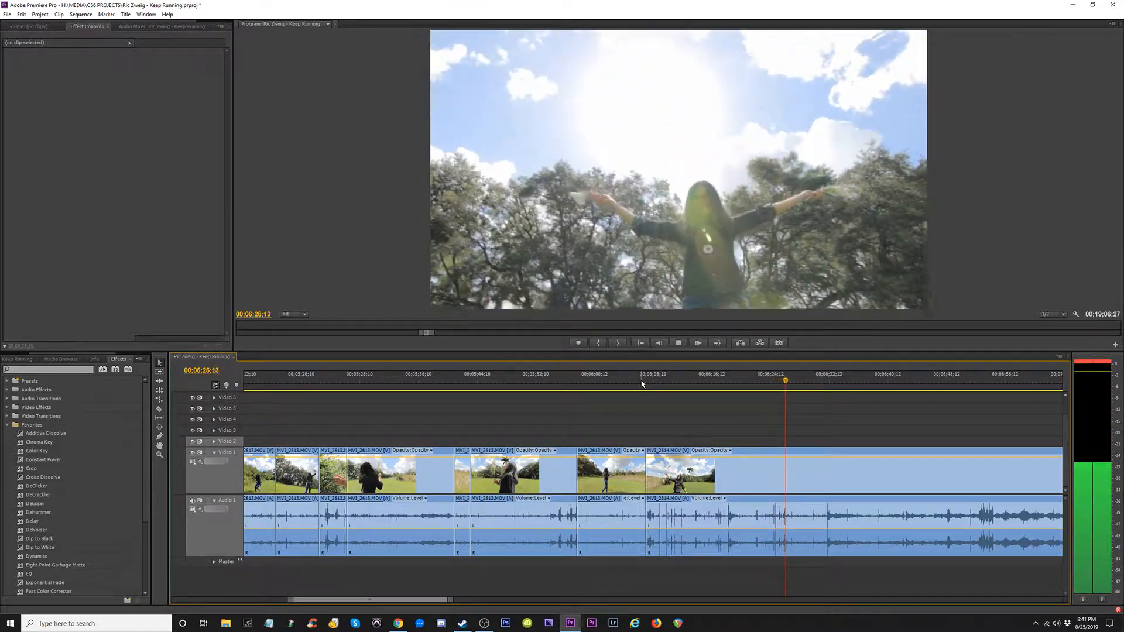
pyautogui.press('space')
pyautogui.press('=')
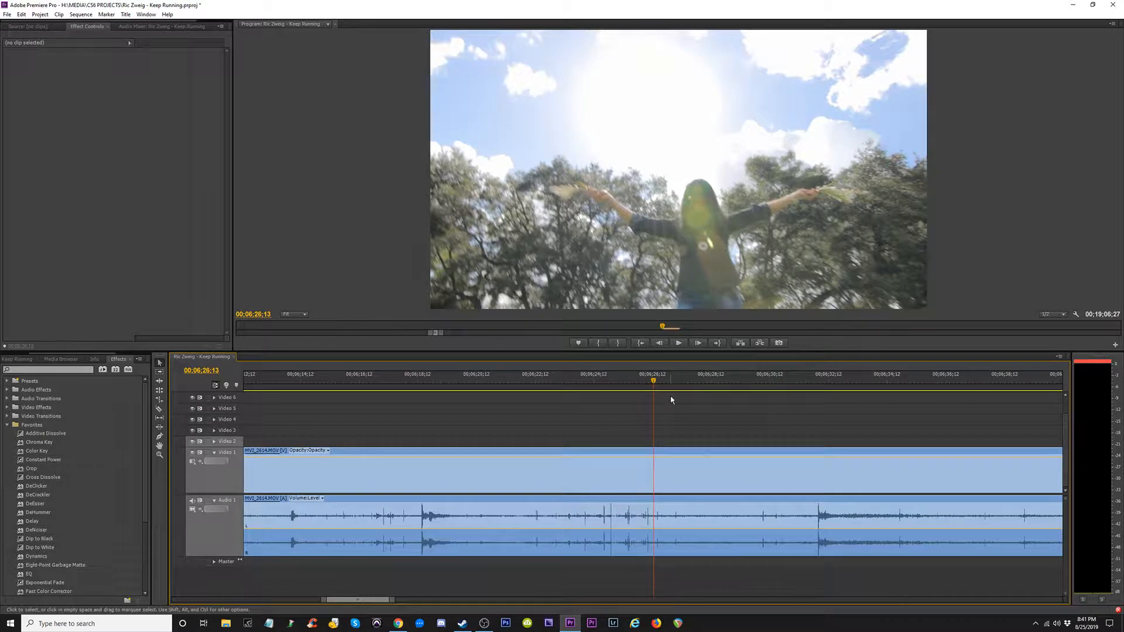
pyautogui.moveTo(654, 384); pyautogui.dragTo(829, 385)
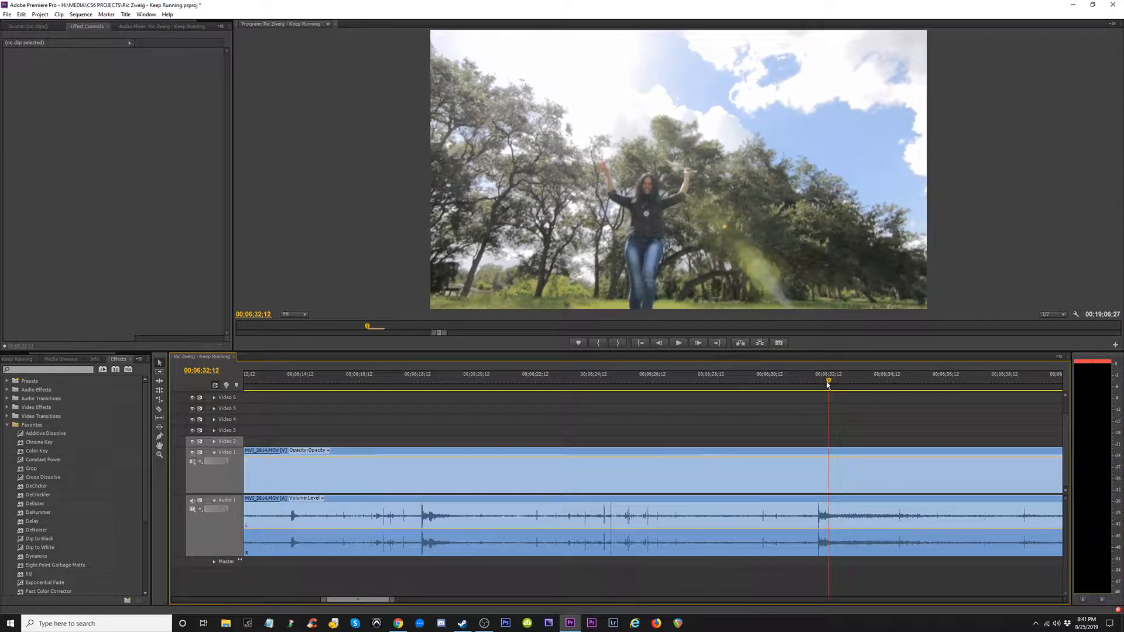
pyautogui.press('space')
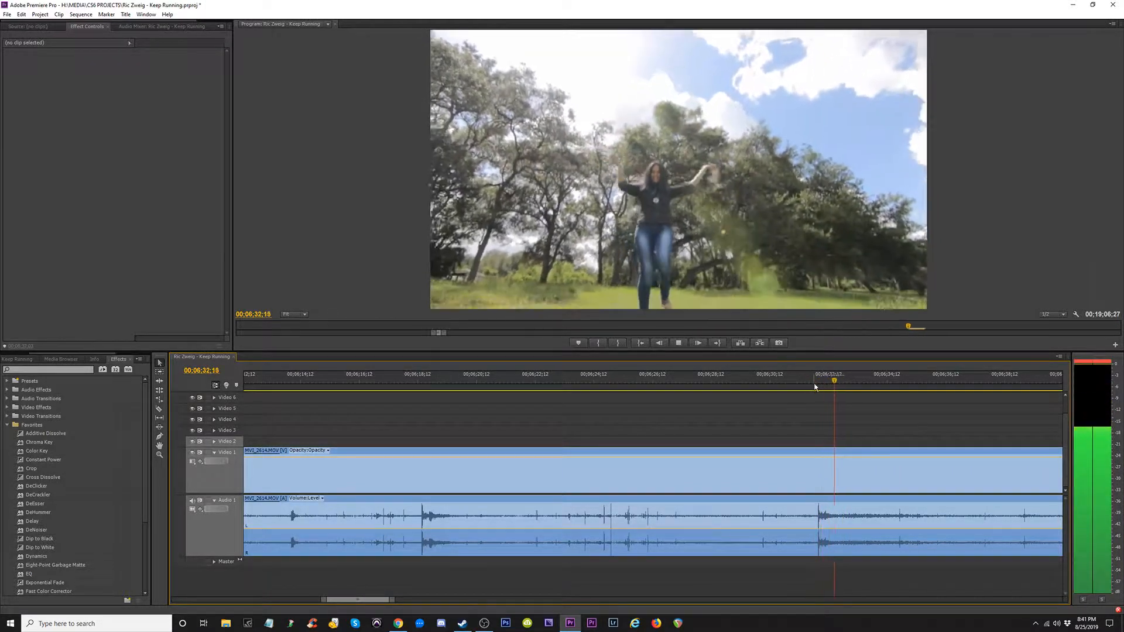
pyautogui.press('space')
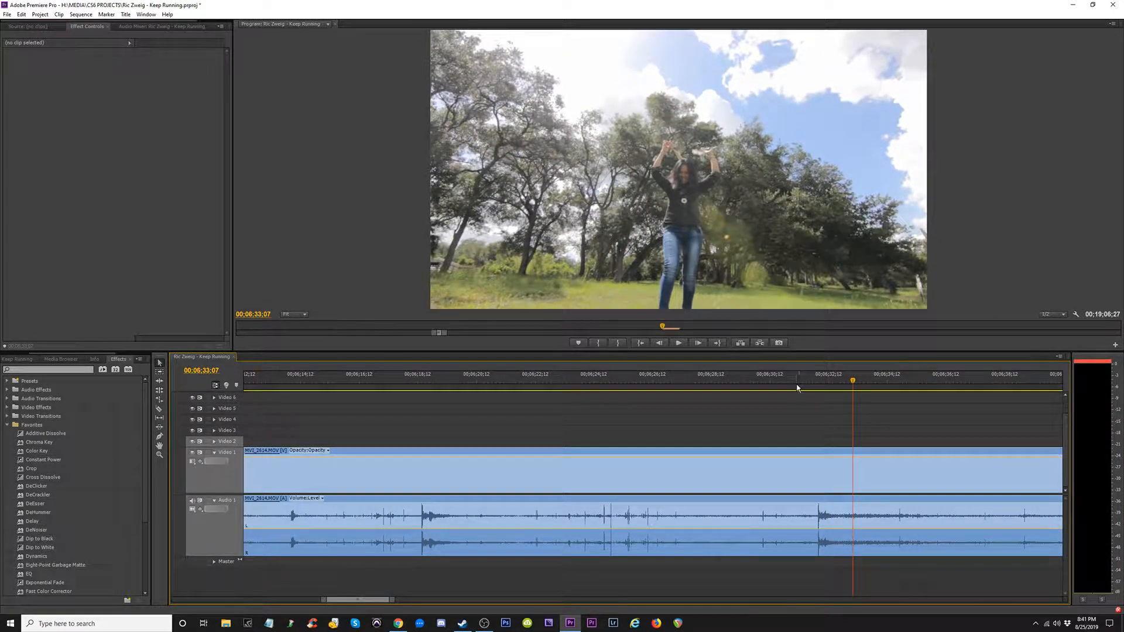
pyautogui.click(800, 387)
pyautogui.press('space')
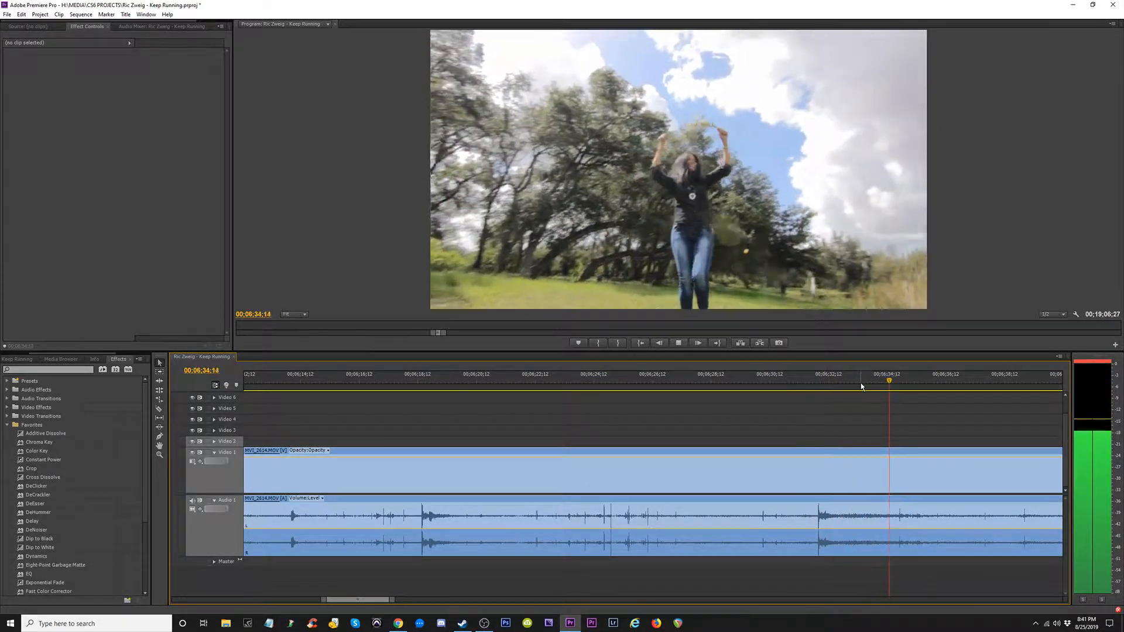
pyautogui.press('space')
pyautogui.press('-')
pyautogui.press('-')
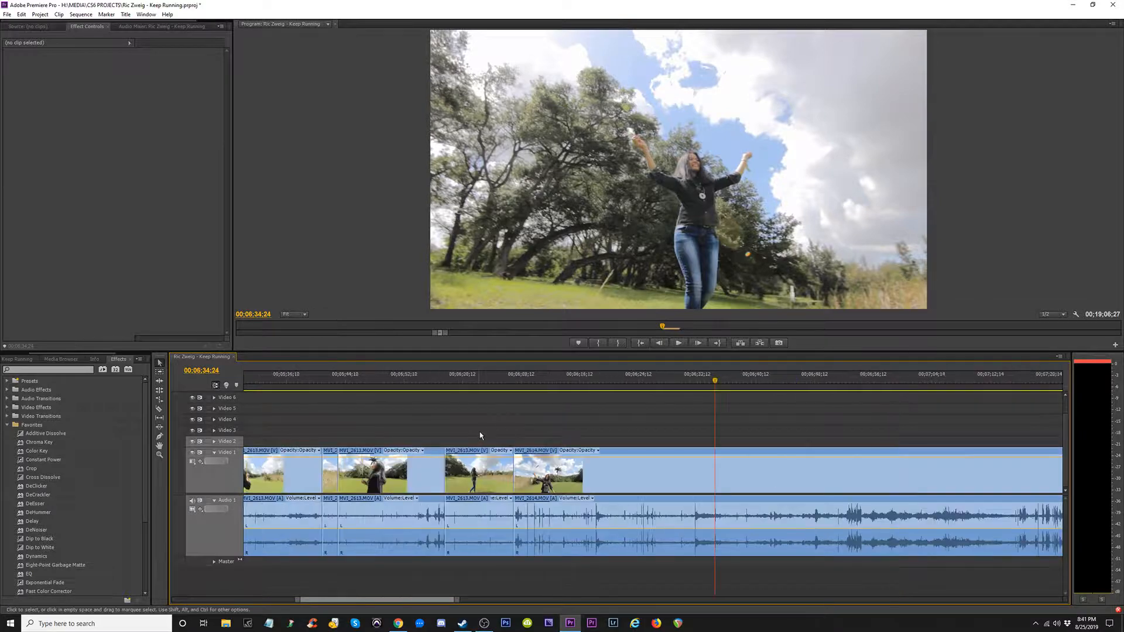
# - Review the MVI_2614.MOV footage from 00;06;34;24 to 00;07;15;04 and look over the whole sequence
pyautogui.moveTo(568, 382); pyautogui.dragTo(846, 382)
pyautogui.press('space')
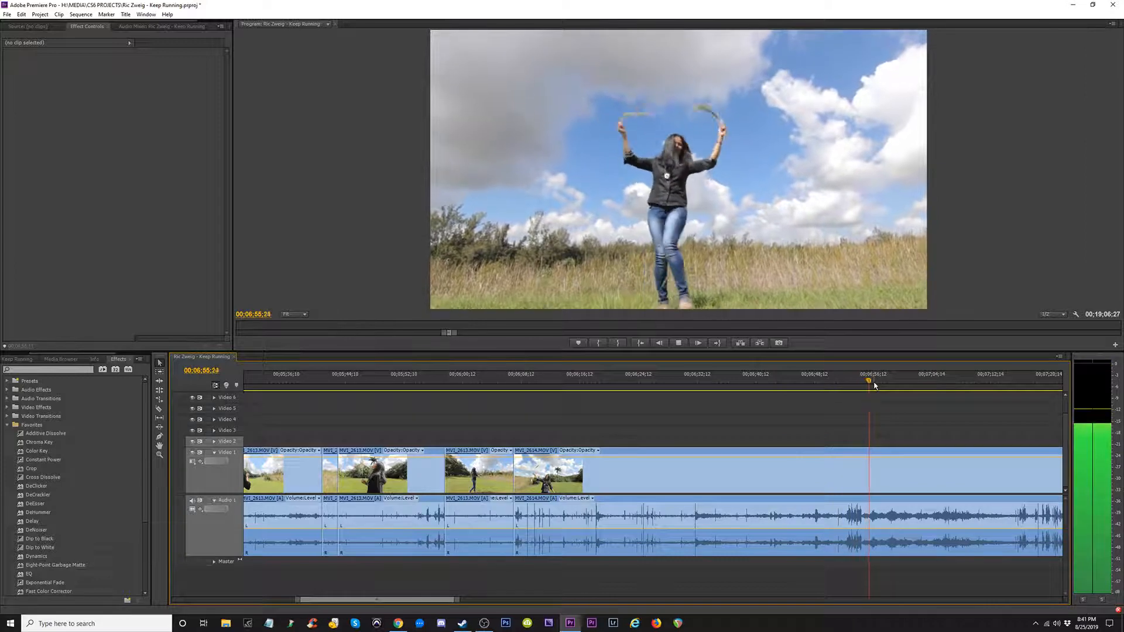
pyautogui.press('space')
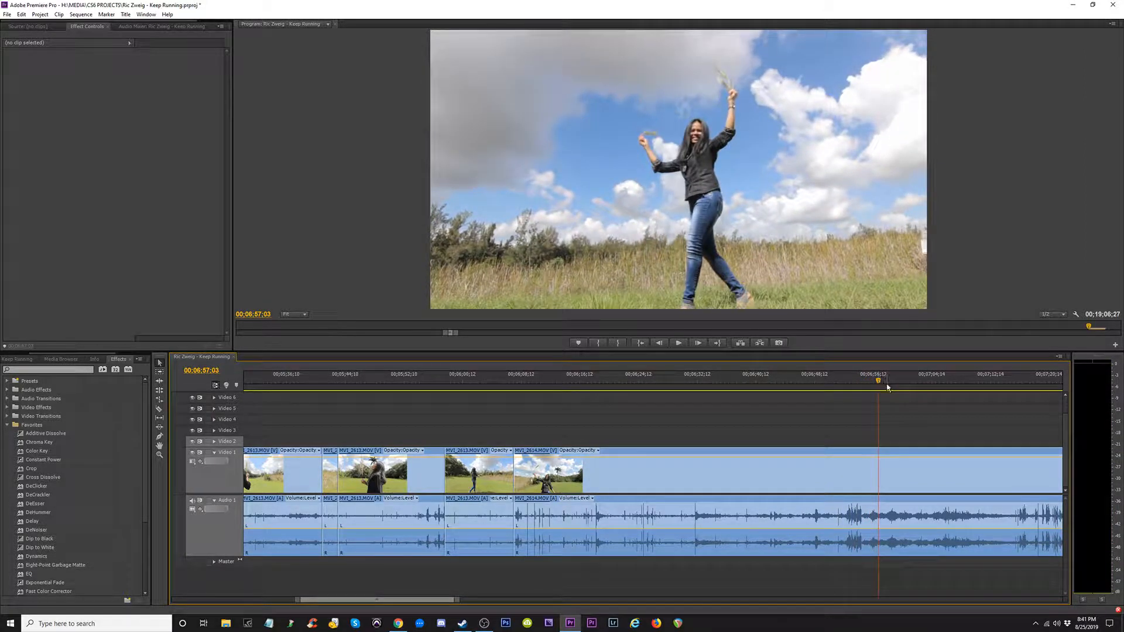
pyautogui.moveTo(883, 383); pyautogui.dragTo(1015, 383)
pyautogui.press('-')
pyautogui.press('-')
pyautogui.press('-')
pyautogui.press('-')
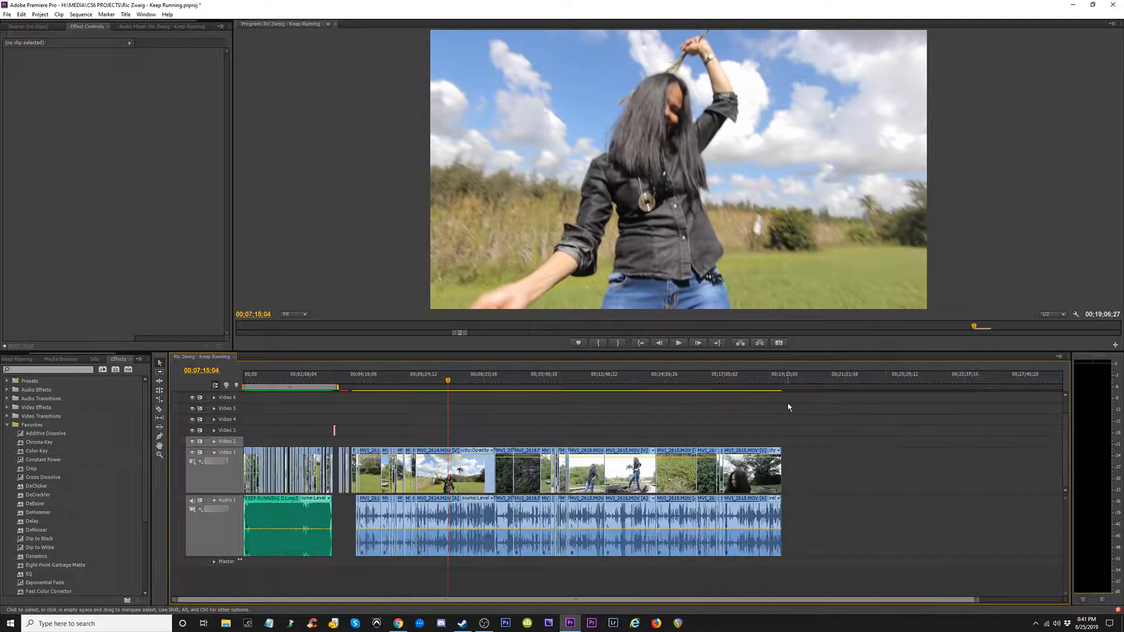
pyautogui.press('=')
pyautogui.press('=')
pyautogui.press('=')
pyautogui.press('=')
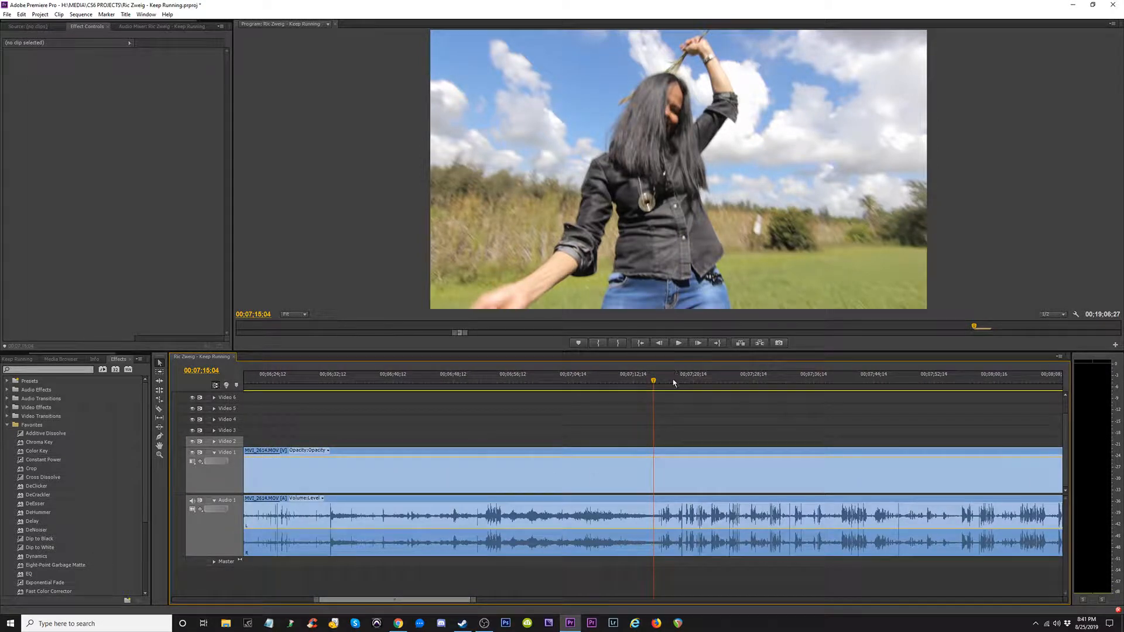
# - Split MVI_2614.MOV at 00;07;21;16 and trim the end of the earlier part back to about 00;07;16
pyautogui.moveTo(657, 382); pyautogui.dragTo(662, 381)
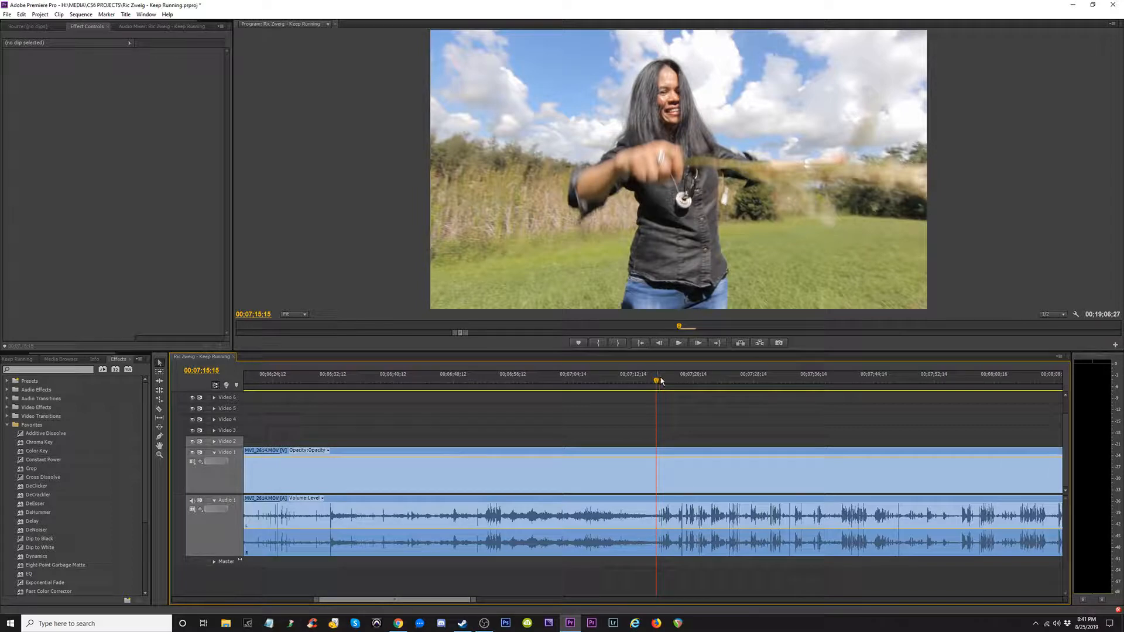
pyautogui.moveTo(658, 383); pyautogui.dragTo(703, 385)
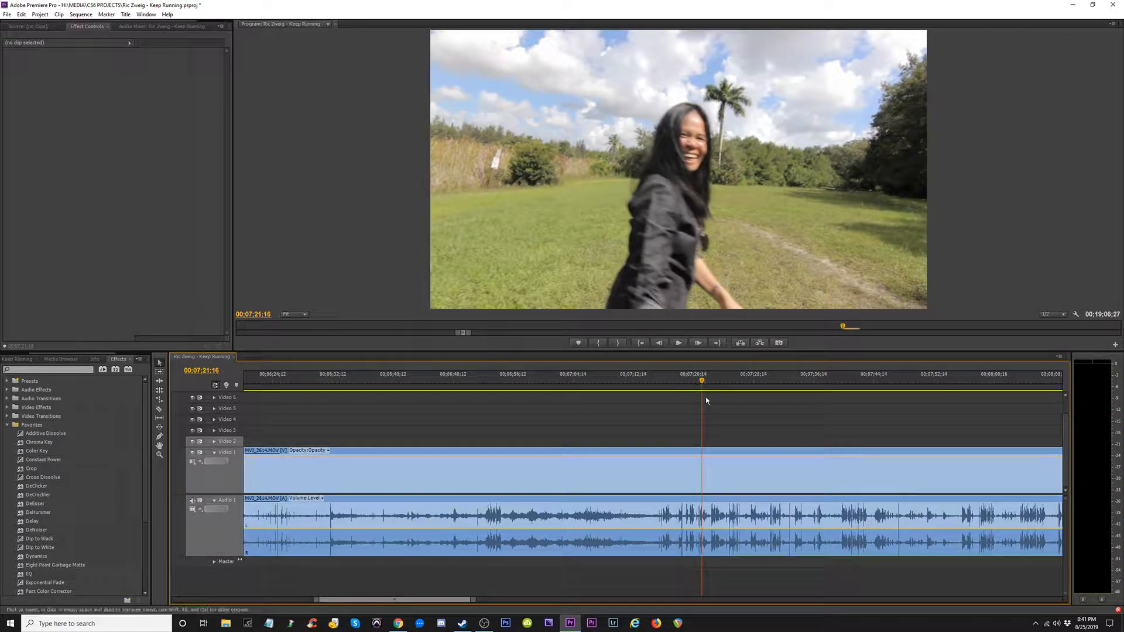
pyautogui.click(701, 457)
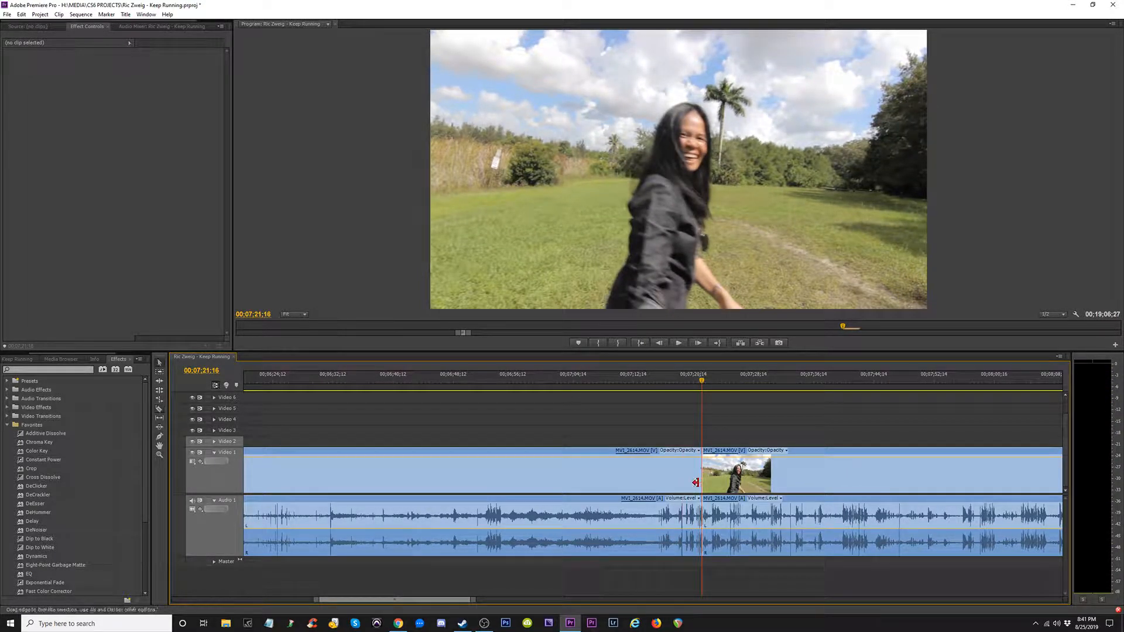
pyautogui.moveTo(679, 482); pyautogui.dragTo(656, 479)
# - Trim the unwanted beginning off the MVI_2614.MOV part after the 00;07;21;16 cut and close the gap before it
pyautogui.moveTo(702, 381); pyautogui.dragTo(900, 404)
pyautogui.moveTo(707, 473); pyautogui.dragTo(906, 478)
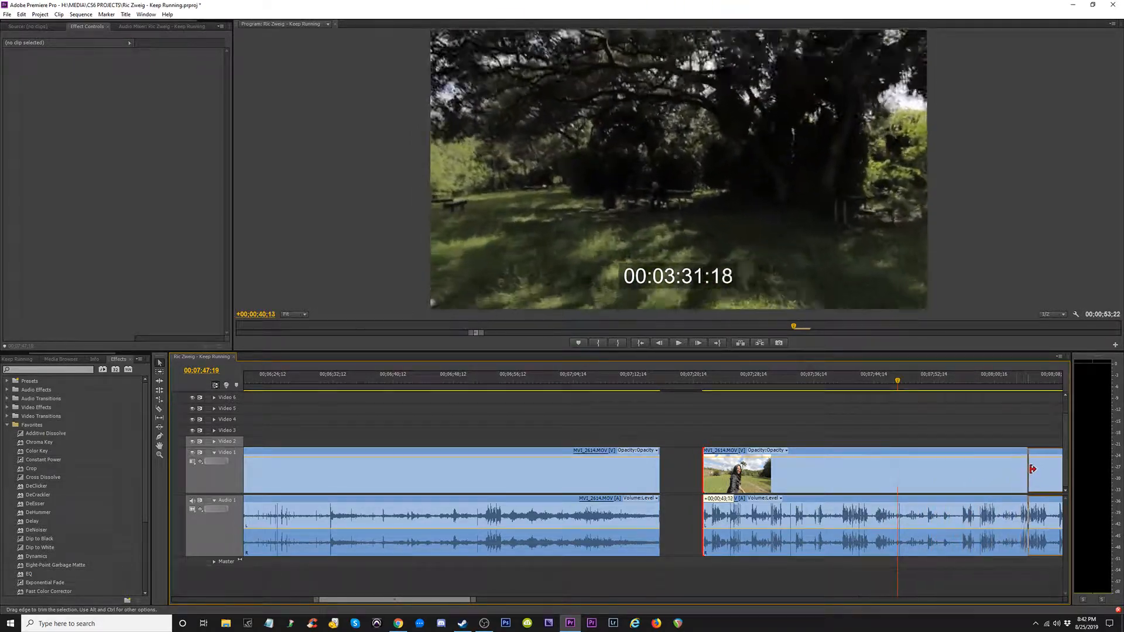
pyautogui.moveTo(1051, 467); pyautogui.dragTo(1053, 467)
pyautogui.press('-')
pyautogui.press('-')
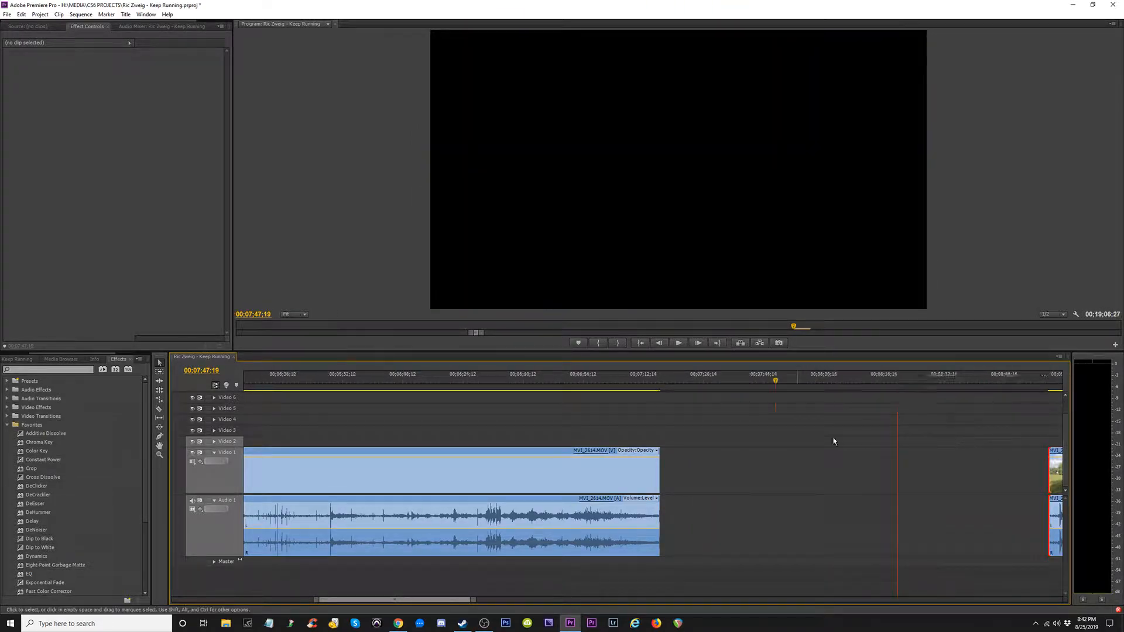
pyautogui.click(686, 466)
pyautogui.press('Delete')
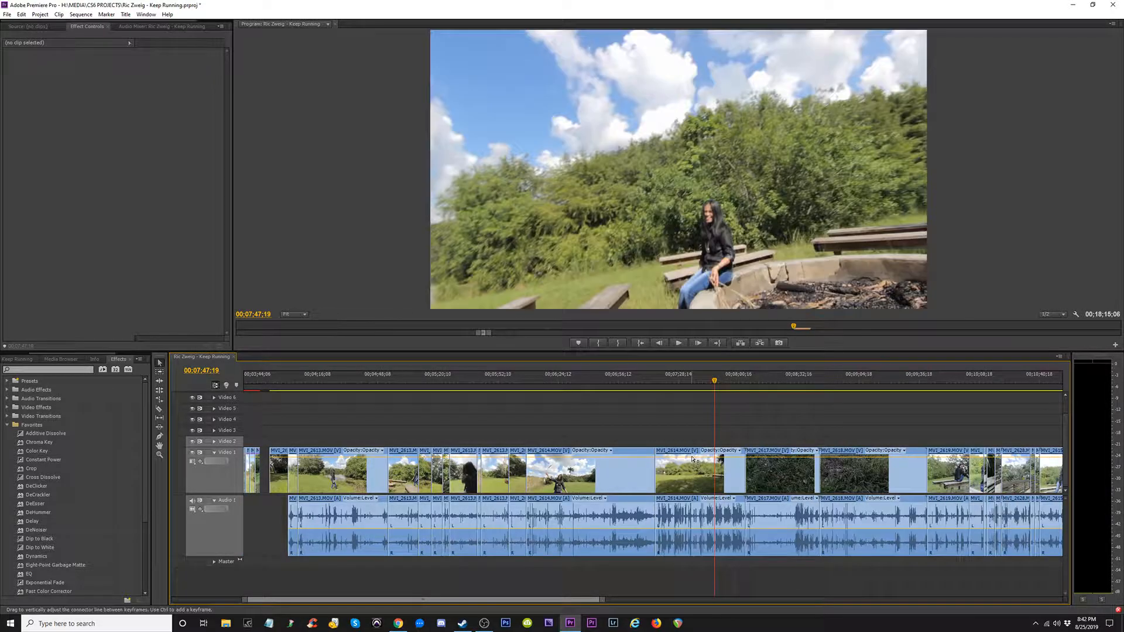
# - Review the last remaining MVI_2614.MOV part up to 00;08;03;01, delete it and close the gap before MVI_2617.MOV
pyautogui.press('=')
pyautogui.press('=')
pyautogui.press('=')
pyautogui.press('-')
pyautogui.moveTo(417, 381); pyautogui.dragTo(768, 438)
pyautogui.click(662, 476)
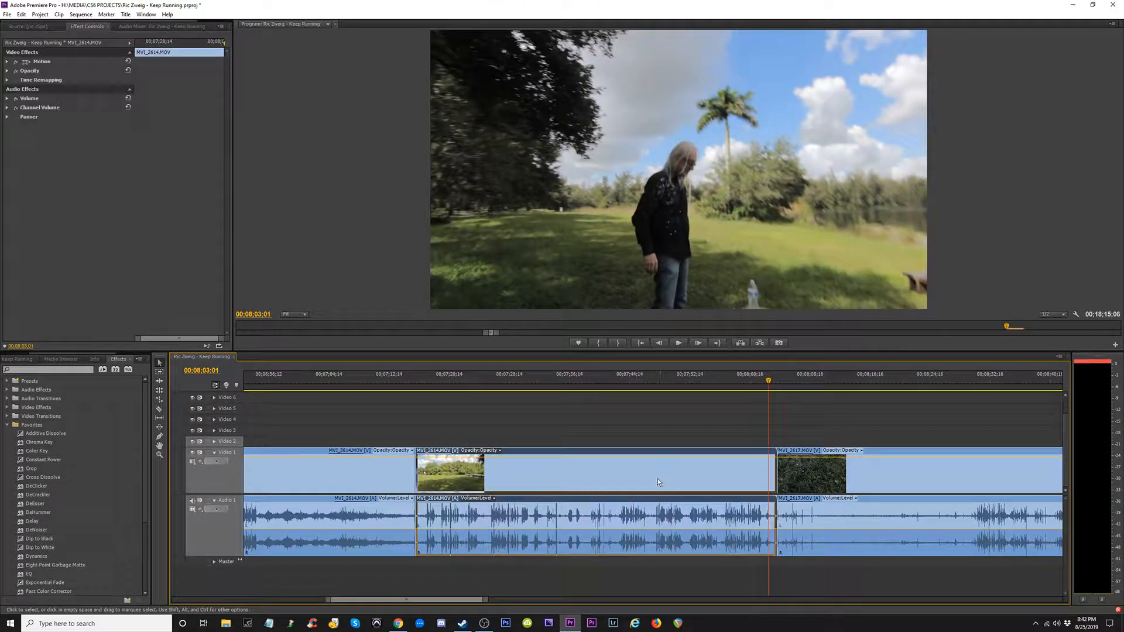
pyautogui.moveTo(417, 380); pyautogui.dragTo(559, 417)
pyautogui.press('Delete')
pyautogui.click(502, 478)
pyautogui.press('Delete')
# - Split MVI_2617.MOV at 00;07;35;00 and trim the end of the earlier part back to about 00;07;31
pyautogui.click(564, 473)
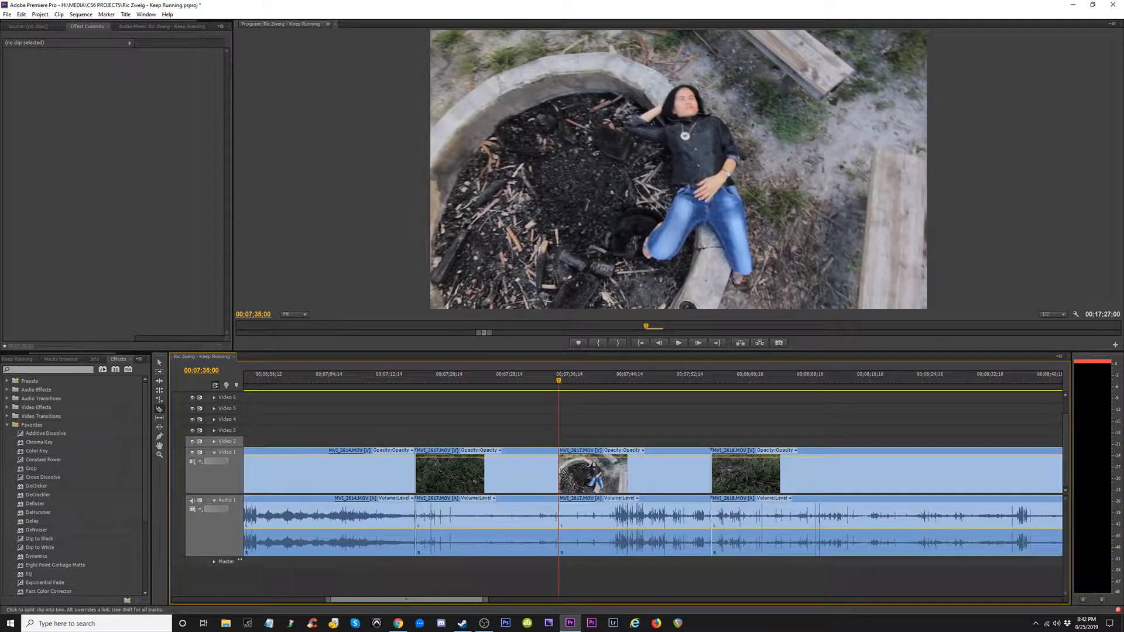
pyautogui.press('=')
pyautogui.press('=')
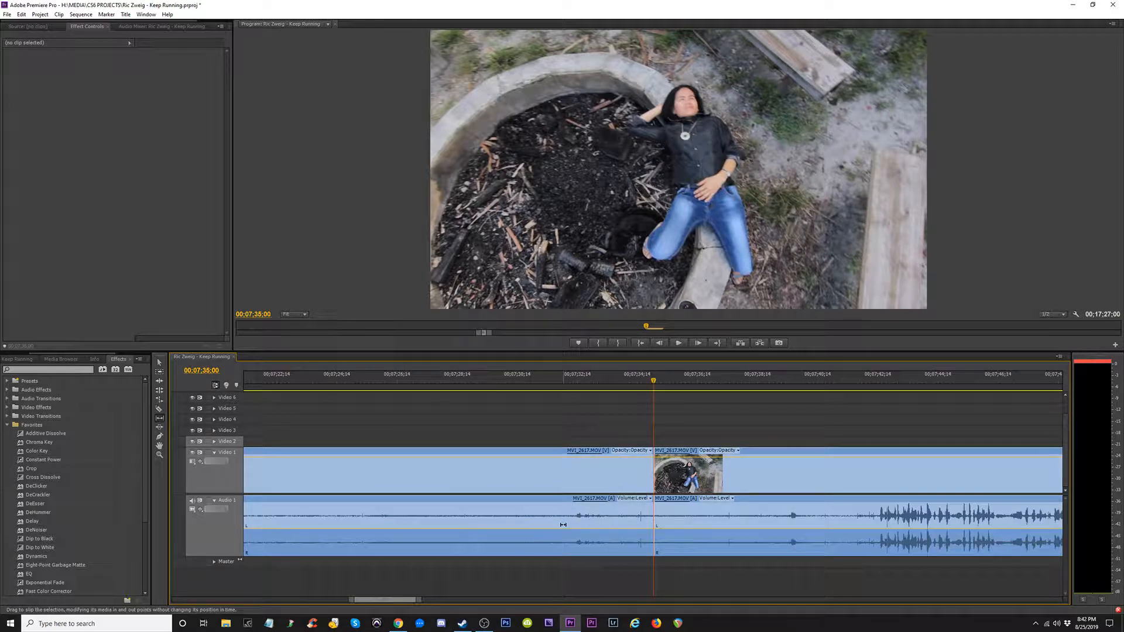
pyautogui.moveTo(648, 478); pyautogui.dragTo(535, 472)
# - Review the last remaining MVI_2617.MOV part, delete it and close the gap before MVI_2618.MOV
pyautogui.moveTo(655, 382); pyautogui.dragTo(961, 397)
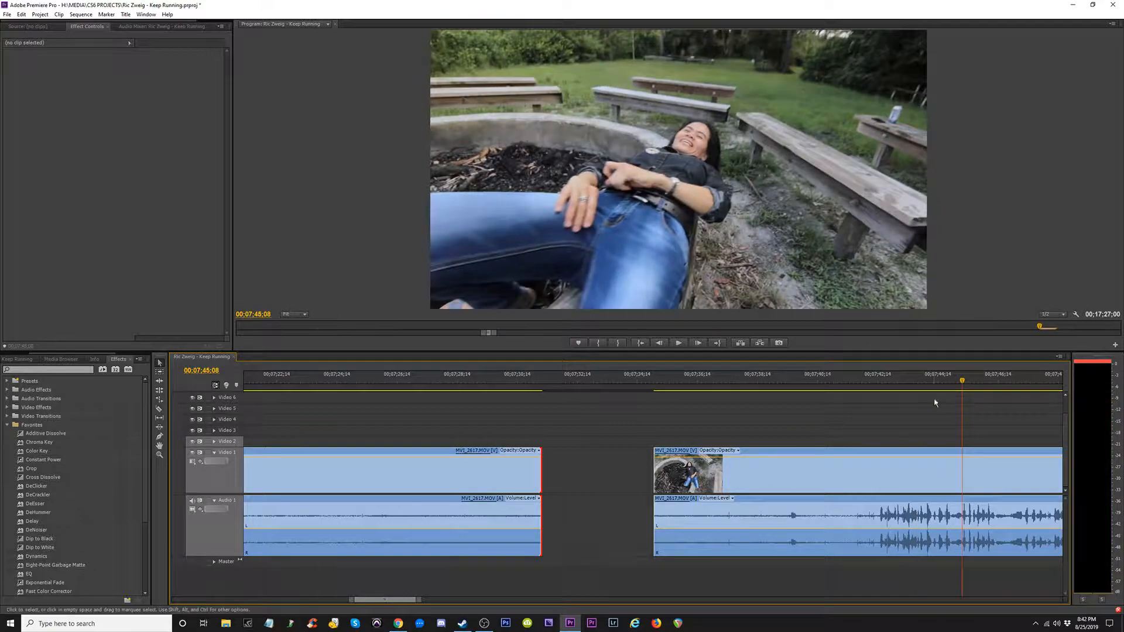
pyautogui.press('-')
pyautogui.moveTo(731, 381); pyautogui.dragTo(842, 392)
pyautogui.click(714, 483)
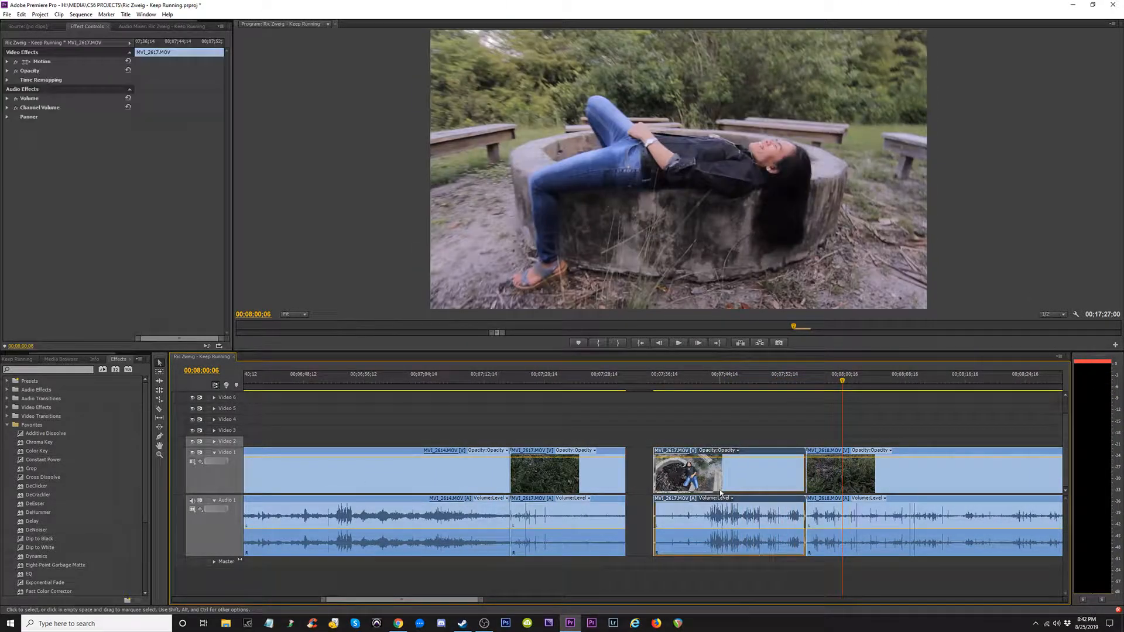
pyautogui.press('Delete')
pyautogui.click(693, 483)
pyautogui.press('Delete')
# - Trim the unwanted beginning off MVI_2618.MOV up to 00;07;33;03 and close the gap before it
pyautogui.moveTo(632, 391); pyautogui.dragTo(547, 388)
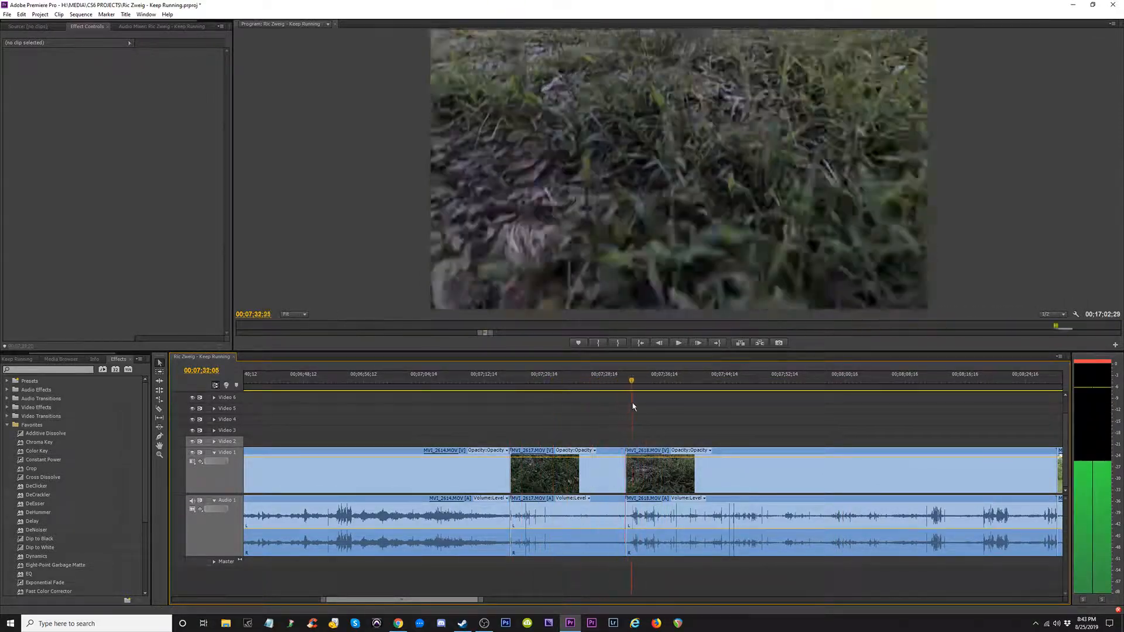
pyautogui.moveTo(632, 406); pyautogui.dragTo(655, 409)
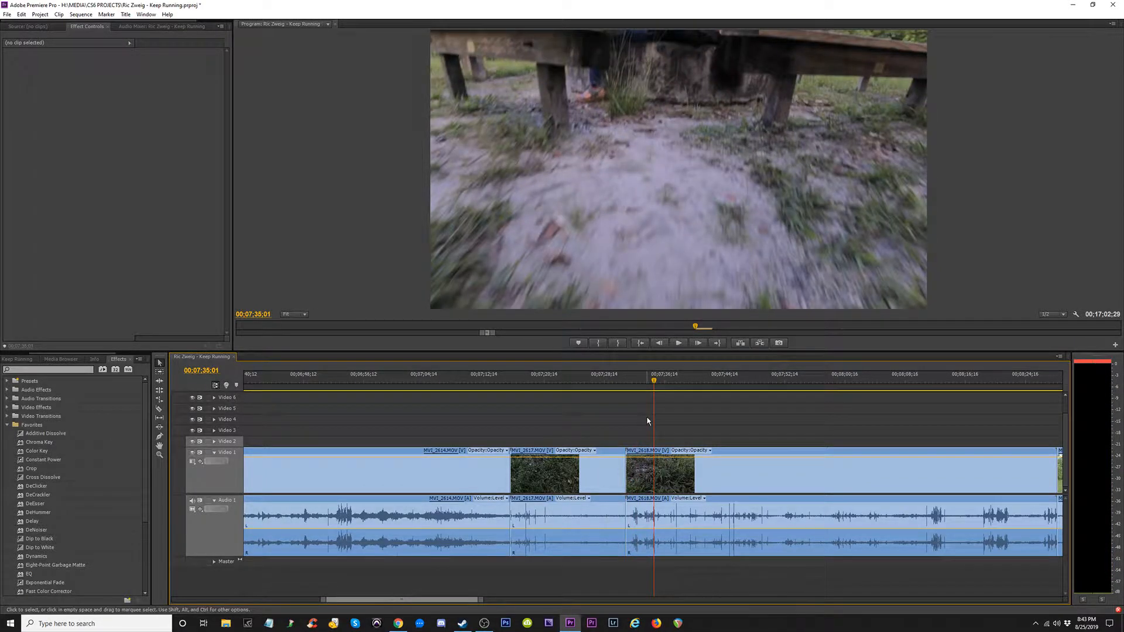
pyautogui.press('=')
pyautogui.click(545, 384)
pyautogui.moveTo(565, 384); pyautogui.dragTo(596, 384)
pyautogui.moveTo(543, 474); pyautogui.dragTo(596, 473)
pyautogui.click(582, 473)
pyautogui.press('Delete')
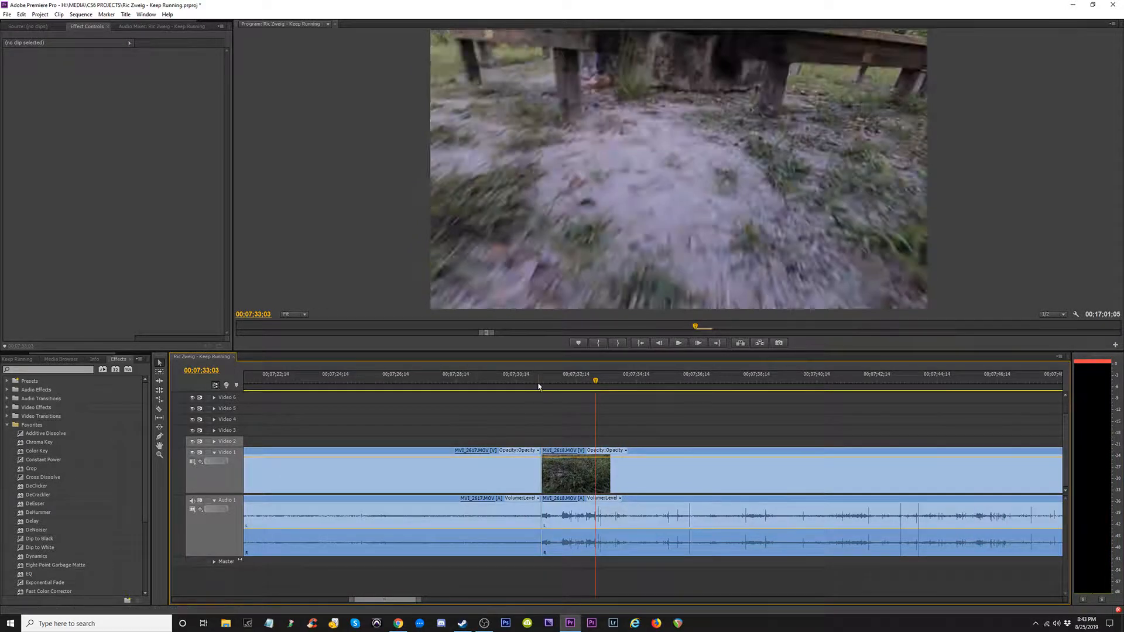
# - Review MVI_2618.MOV up to 00;07;45;22 and split it just before 00;07;40
pyautogui.press('space')
pyautogui.moveTo(564, 391); pyautogui.dragTo(612, 389)
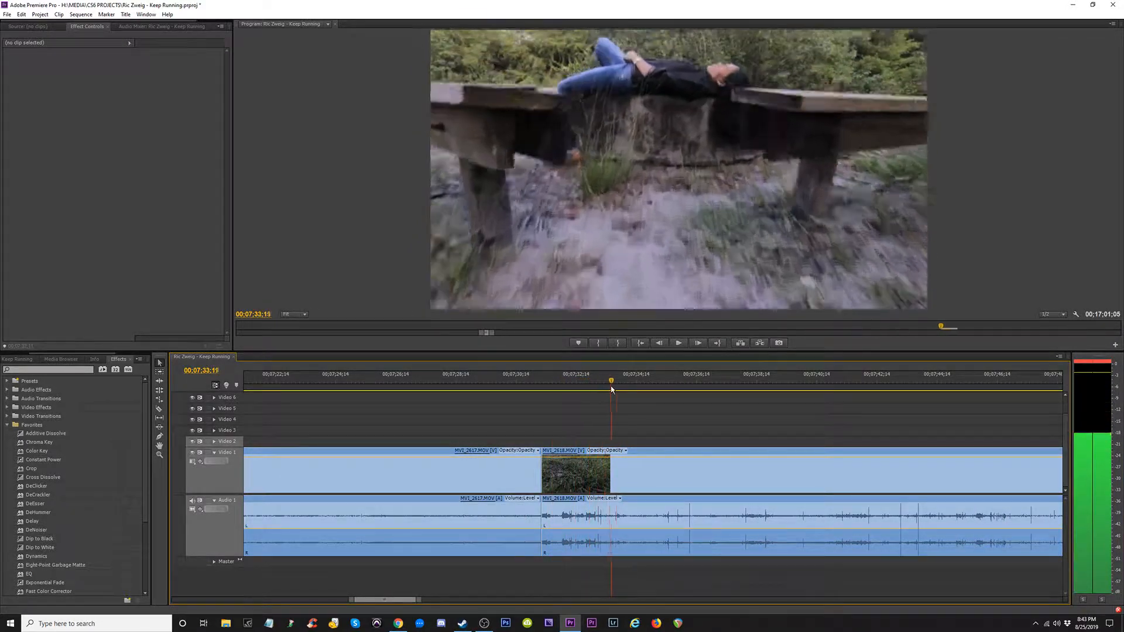
pyautogui.moveTo(683, 398); pyautogui.dragTo(789, 433)
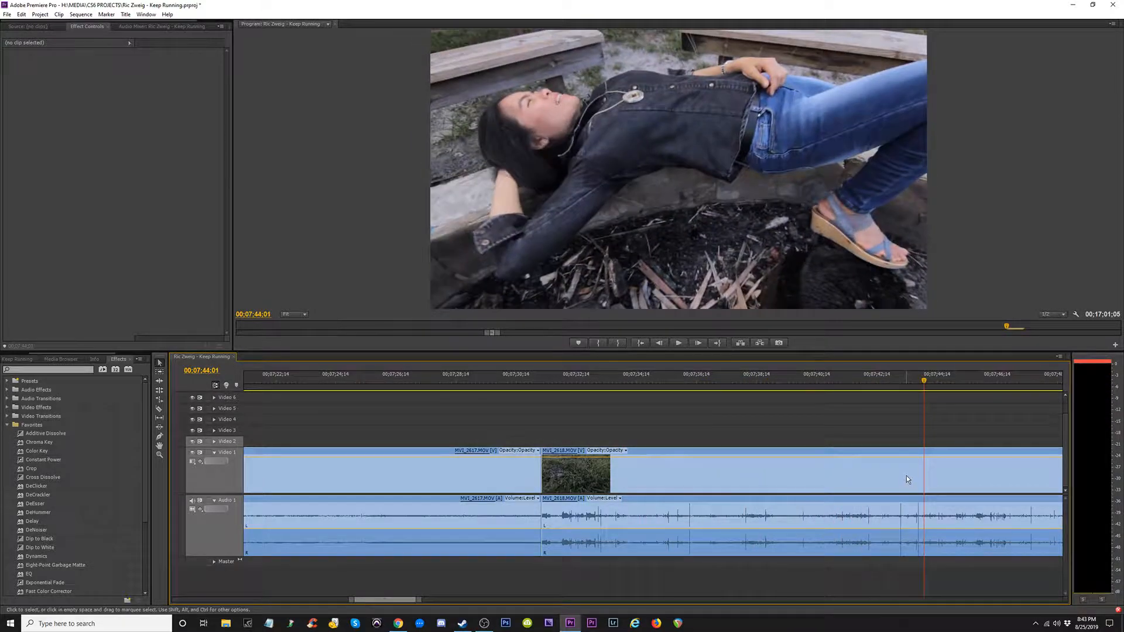
pyautogui.click(894, 381)
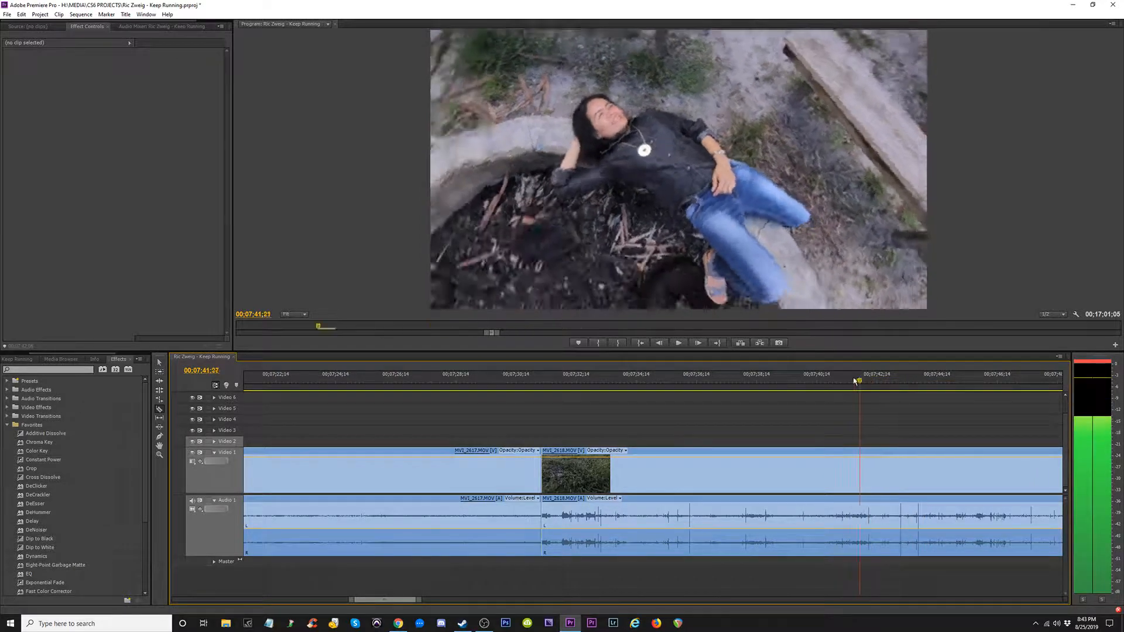
pyautogui.moveTo(794, 381); pyautogui.dragTo(976, 404)
pyautogui.click(792, 472)
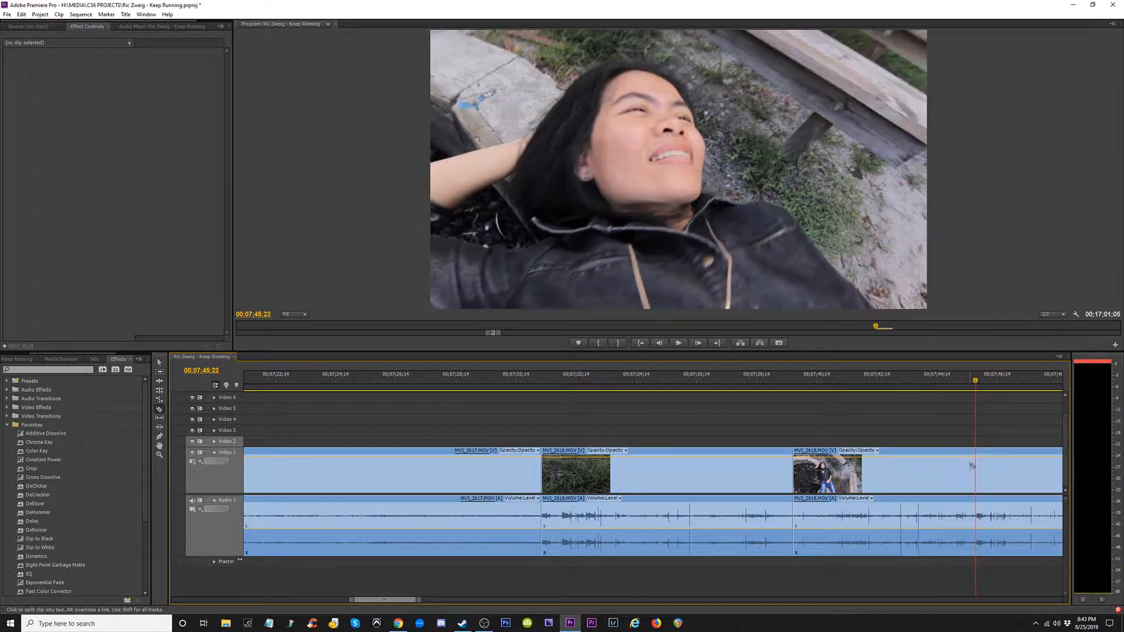
# - Split MVI_2618.MOV at 00;07;45;22, delete the section between the two cuts and close the gap
pyautogui.click(977, 469)
pyautogui.click(916, 481)
pyautogui.press('Delete')
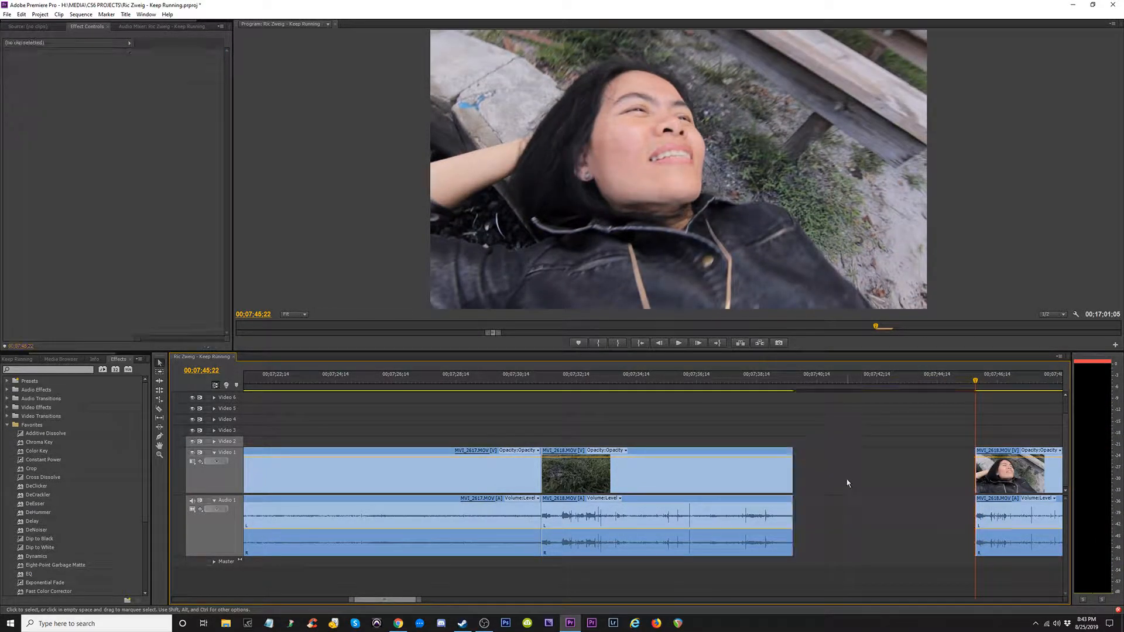
pyautogui.click(844, 479)
pyautogui.press('Delete')
# - Examine the remaining MVI_2618.MOV part up to 00;08;14;11 for usable footage
pyautogui.moveTo(722, 386); pyautogui.dragTo(841, 396)
pyautogui.press('-')
pyautogui.press('-')
pyautogui.press('-')
pyautogui.press('-')
pyautogui.press('-')
pyautogui.press('-')
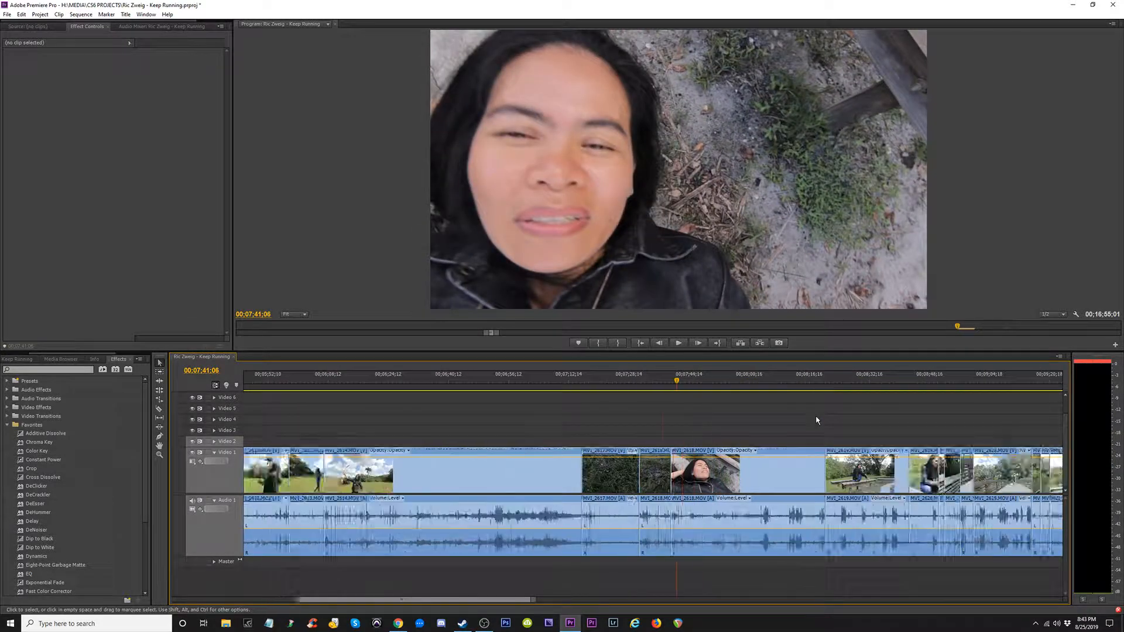
pyautogui.press('=')
pyautogui.press('=')
pyautogui.press('=')
pyautogui.press('=')
pyautogui.press('=')
pyautogui.press('=')
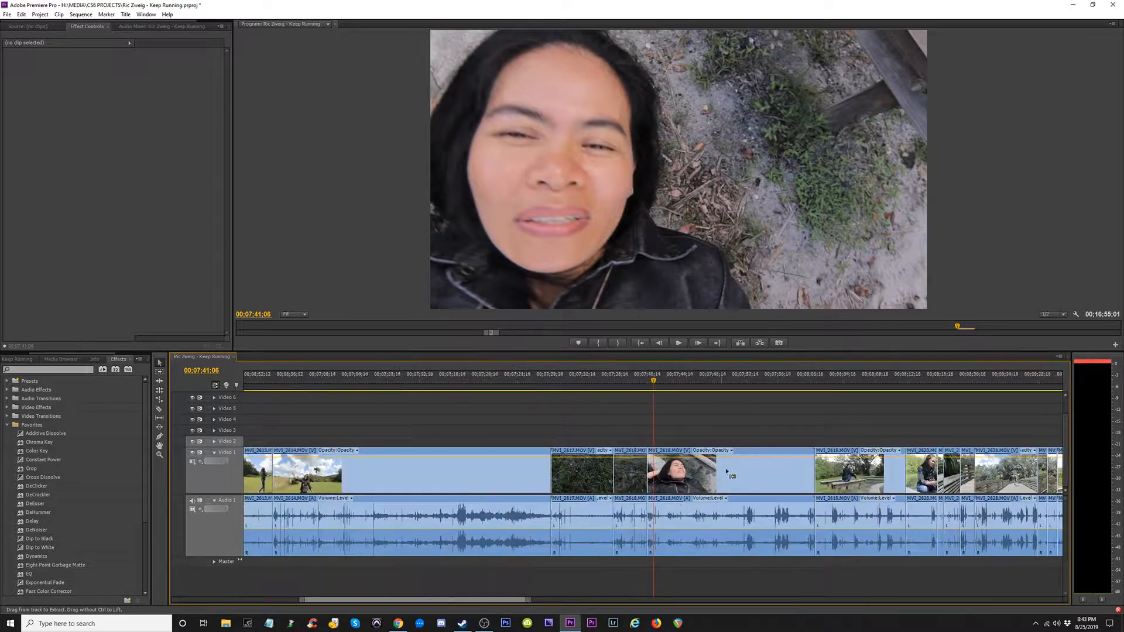
pyautogui.click(678, 382)
pyautogui.moveTo(678, 382); pyautogui.dragTo(986, 382)
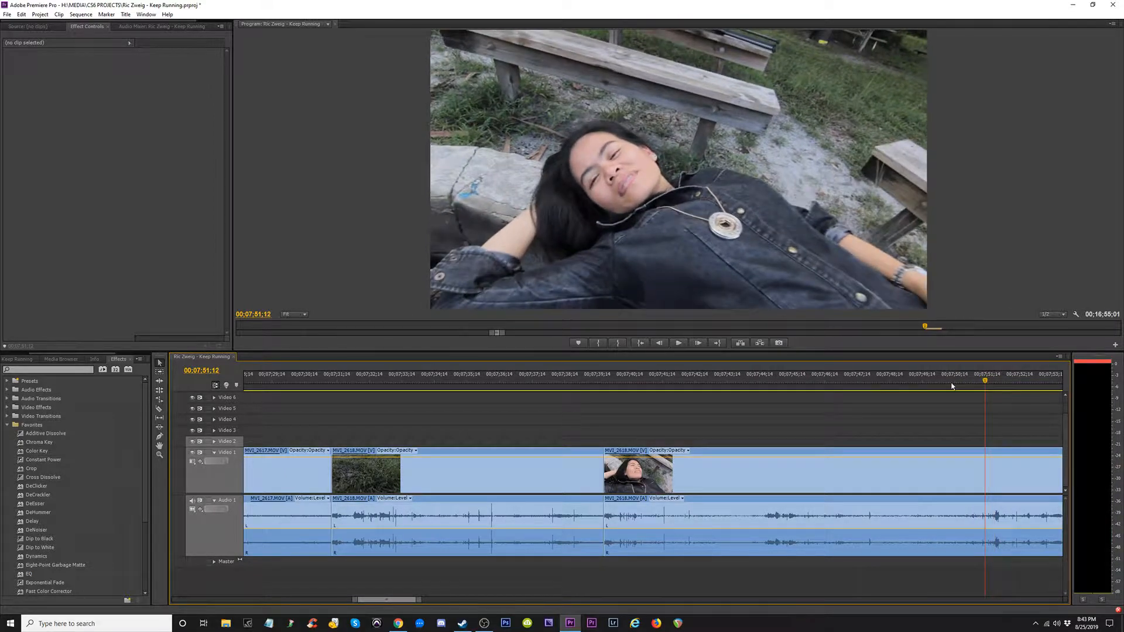
pyautogui.press('-')
pyautogui.moveTo(657, 383); pyautogui.dragTo(1026, 417)
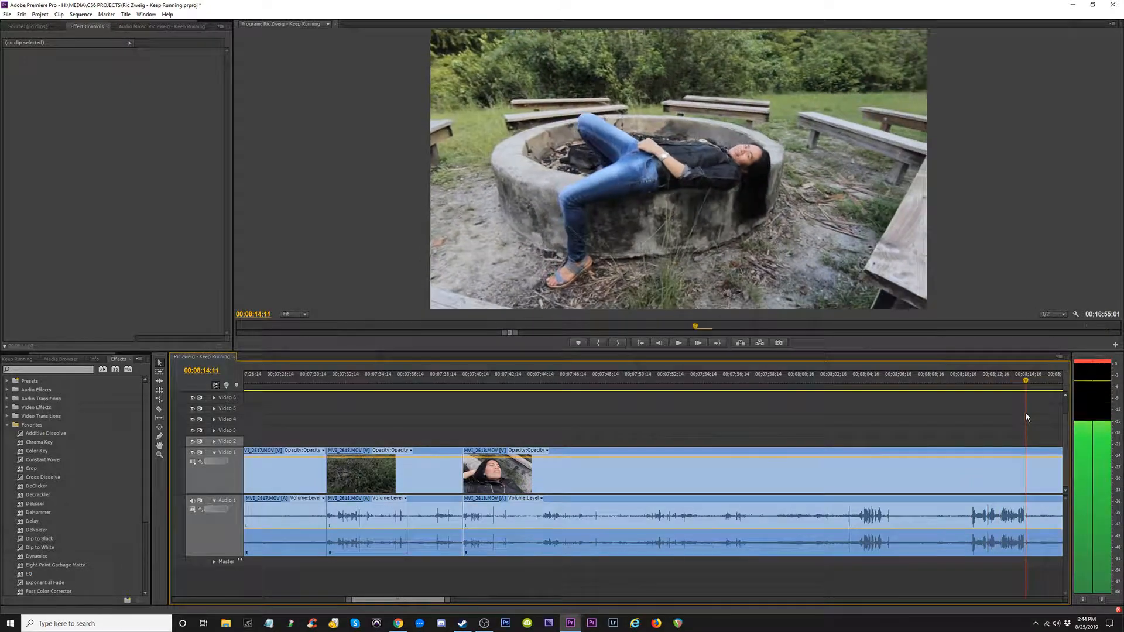
# - Split the remaining MVI_2618.MOV part at 00;07;40;19, shortly after its beginning
pyautogui.moveTo(475, 484); pyautogui.dragTo(488, 482)
pyautogui.click(467, 382)
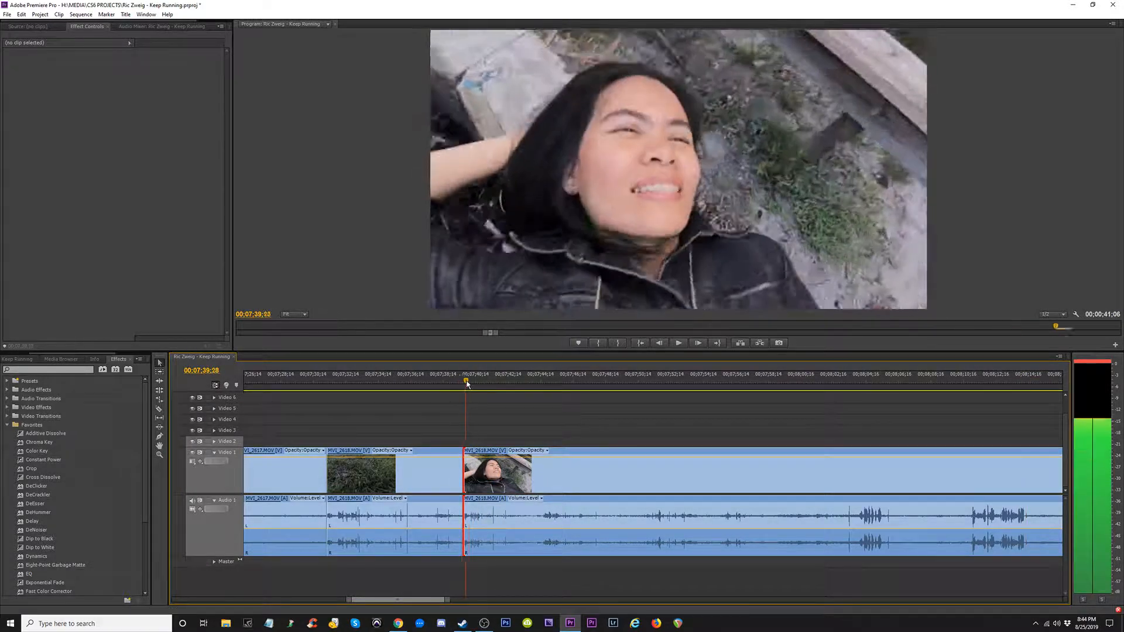
pyautogui.moveTo(477, 384)
pyautogui.mouseDown()
pyautogui.moveTo(488, 384)
pyautogui.moveTo(480, 387)
pyautogui.mouseUp()
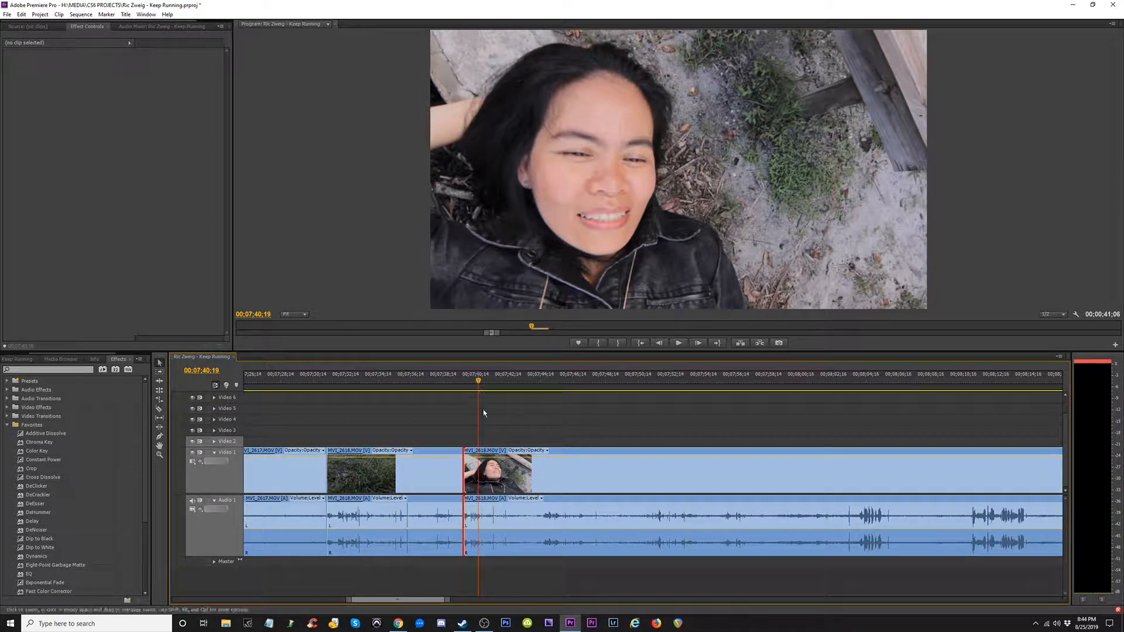
pyautogui.click(483, 474)
pyautogui.hotkey('ctrl', 'z')
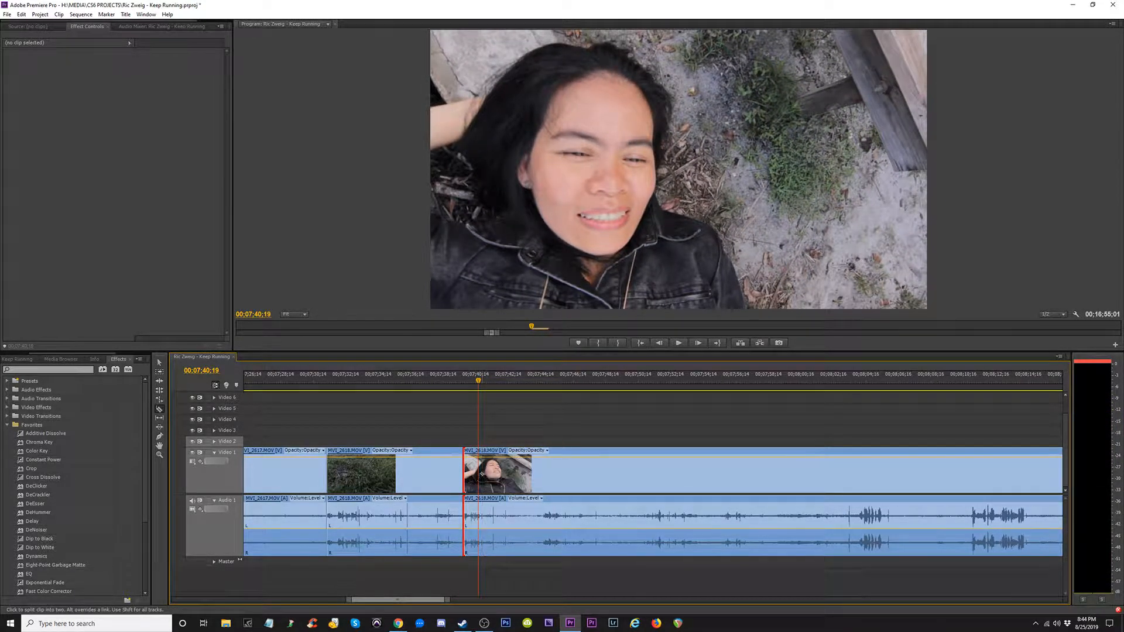
pyautogui.click(479, 475)
# - Review the MVI_2618.MOV footage and split it at 00;07;55;29 and at 00;07;54;16
pyautogui.moveTo(484, 385); pyautogui.dragTo(729, 416)
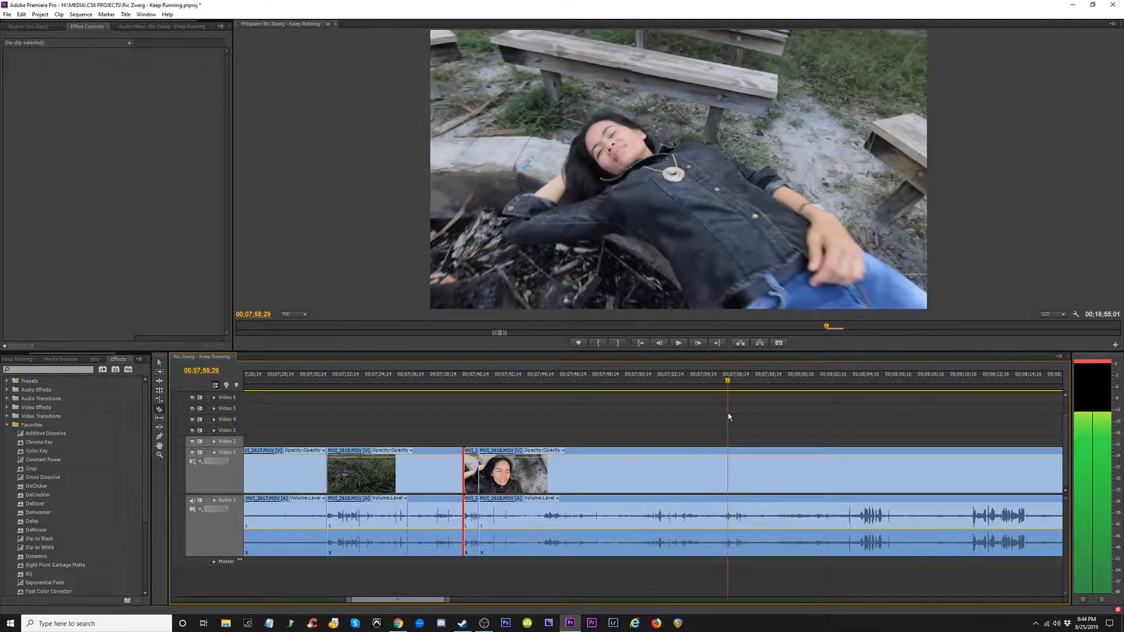
pyautogui.click(727, 481)
pyautogui.moveTo(720, 385)
pyautogui.mouseDown()
pyautogui.moveTo(677, 387)
pyautogui.moveTo(729, 396)
pyautogui.moveTo(704, 399)
pyautogui.mouseUp()
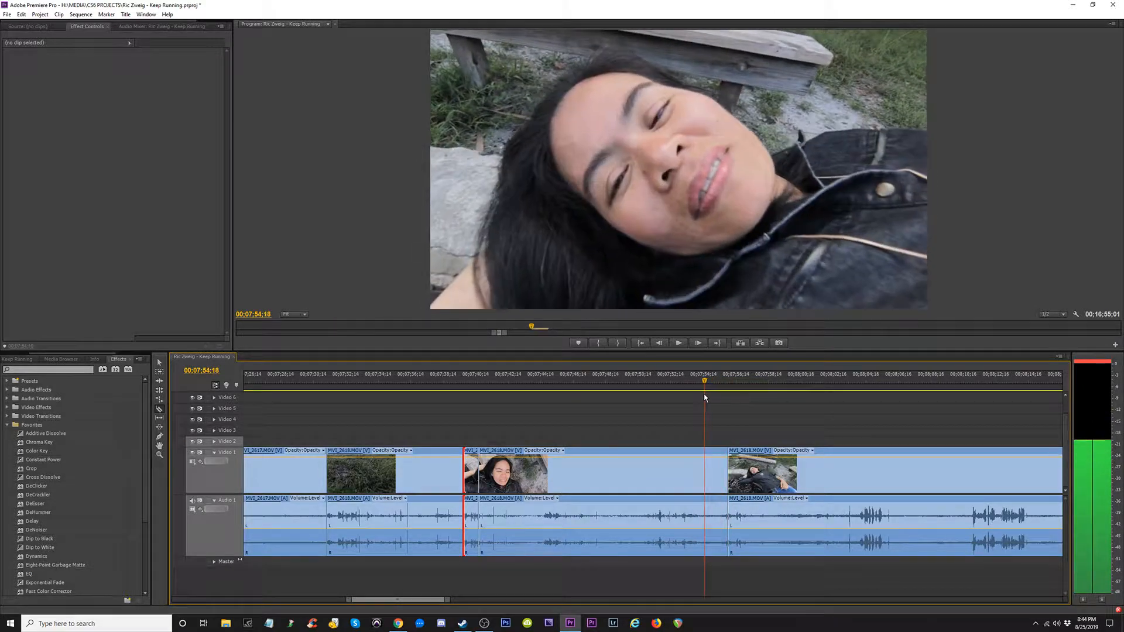
pyautogui.click(705, 481)
# - Delete the MVI_2618.MOV section between 00;07;40;19 and 00;07;54;16 and close the gap
pyautogui.press('v')
pyautogui.click(626, 479)
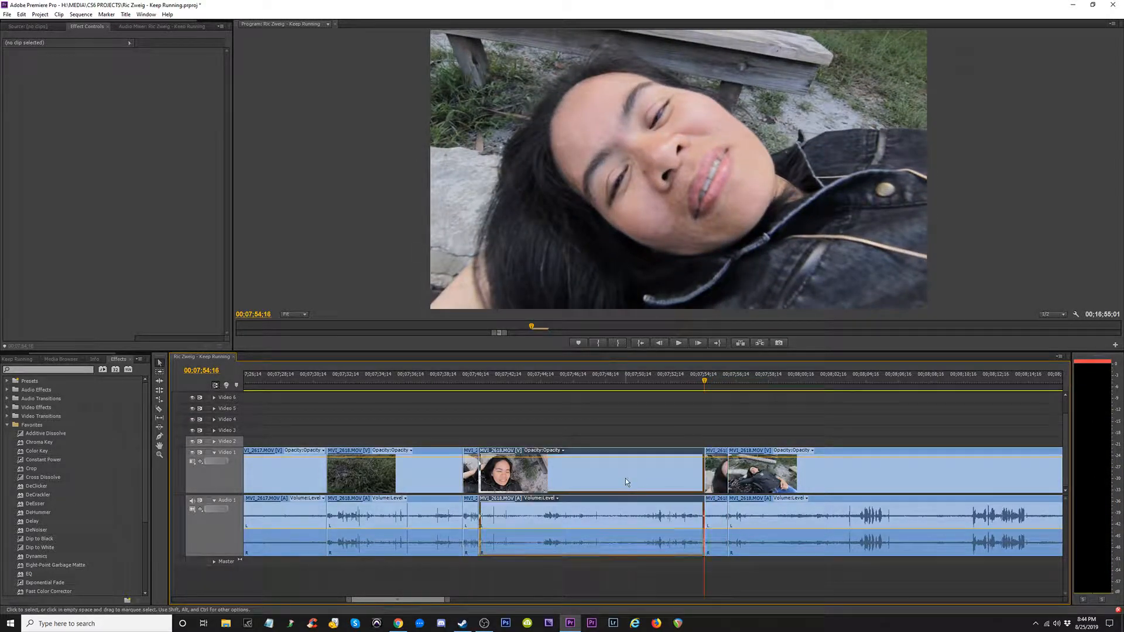
pyautogui.press('Delete')
pyautogui.click(610, 472)
pyautogui.press('Delete')
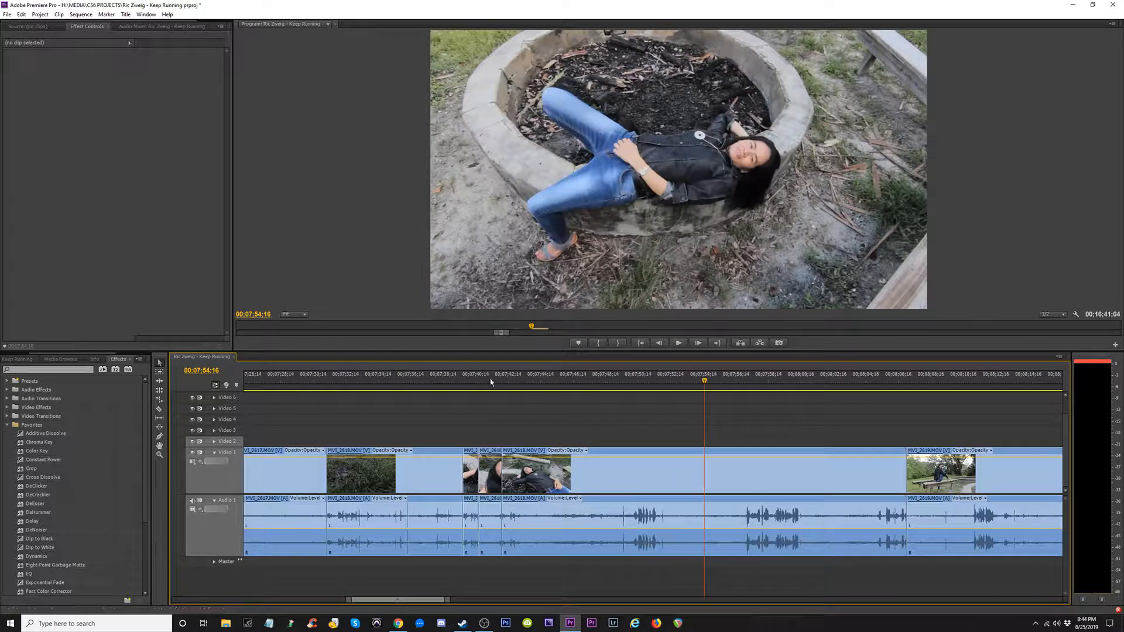
# - Review the last MVI_2618.MOV part and roll the cut at its beginning forward to about 00;07;45;26
pyautogui.moveTo(501, 384); pyautogui.dragTo(540, 397)
pyautogui.press('space')
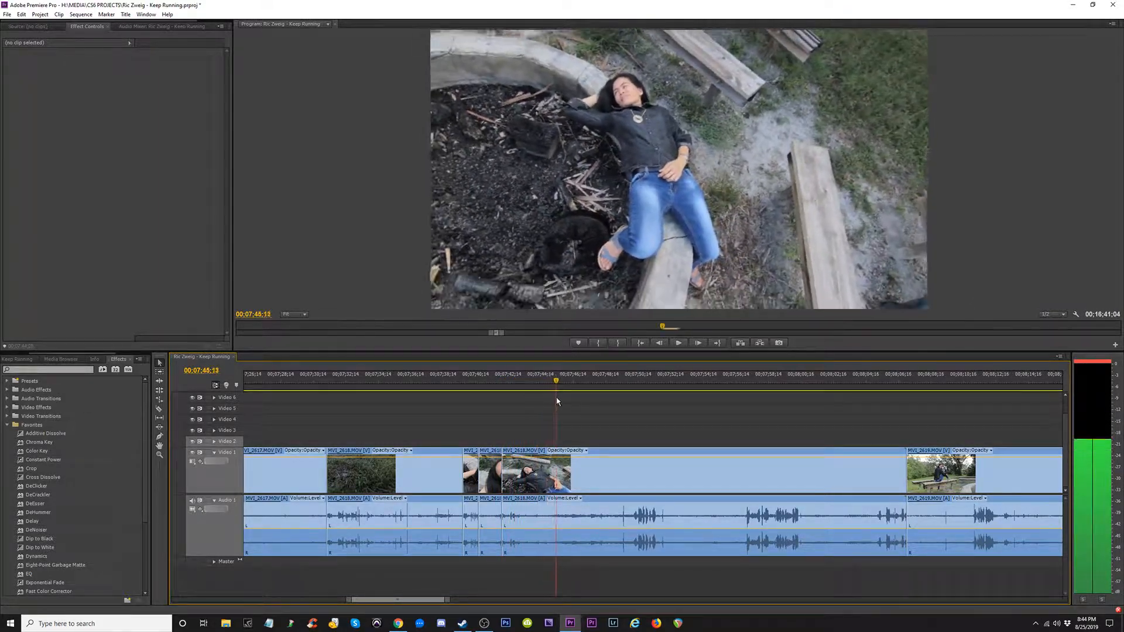
pyautogui.moveTo(507, 478); pyautogui.dragTo(561, 472)
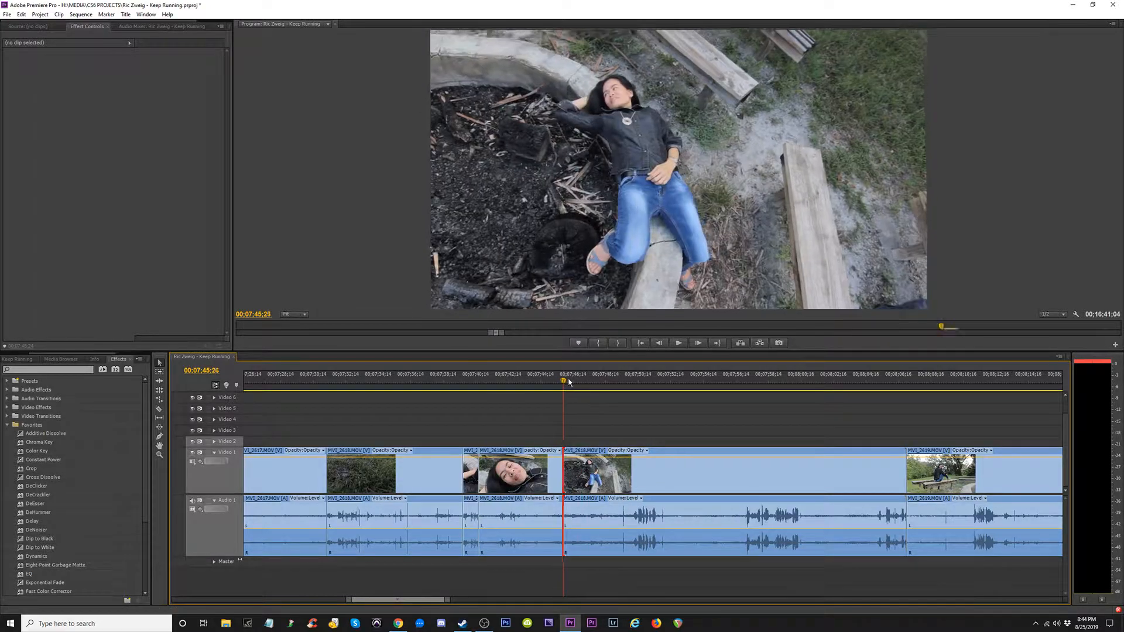
# - Delete the long MVI_2618 clip that starts at 00;07;45;26 and close the gap it leaves
pyautogui.moveTo(569, 381); pyautogui.dragTo(962, 433)
pyautogui.click(793, 484)
pyautogui.press('Delete')
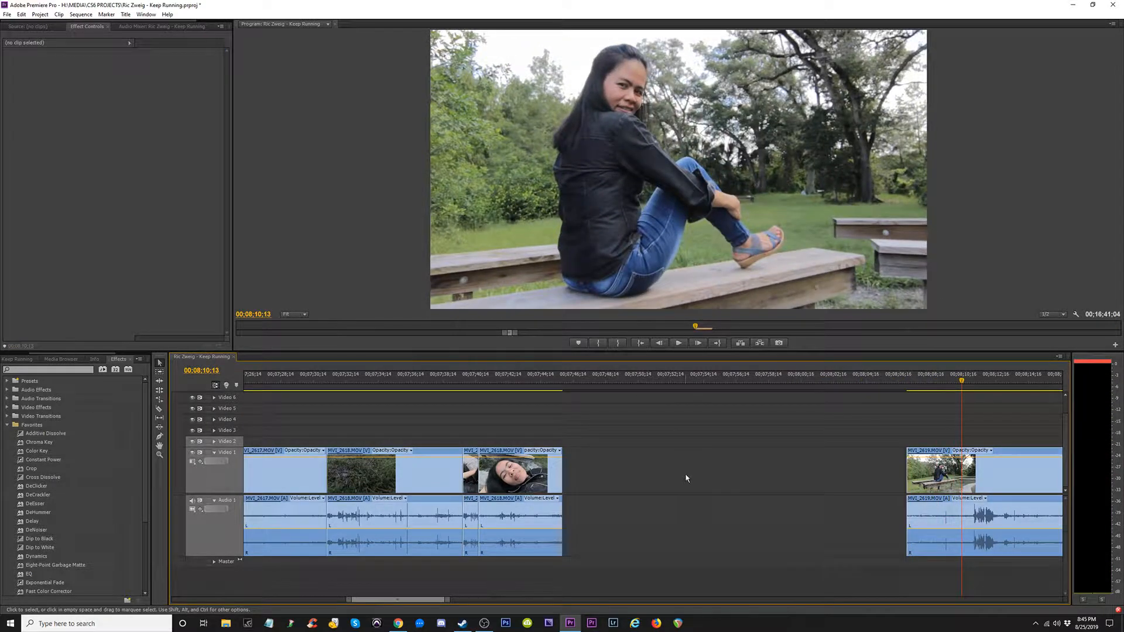
pyautogui.click(685, 478)
pyautogui.press('Delete')
# - Review the following MVI_2619 clip and split it at 00;08;04;16
pyautogui.click(579, 385)
pyautogui.moveTo(595, 388); pyautogui.dragTo(855, 456)
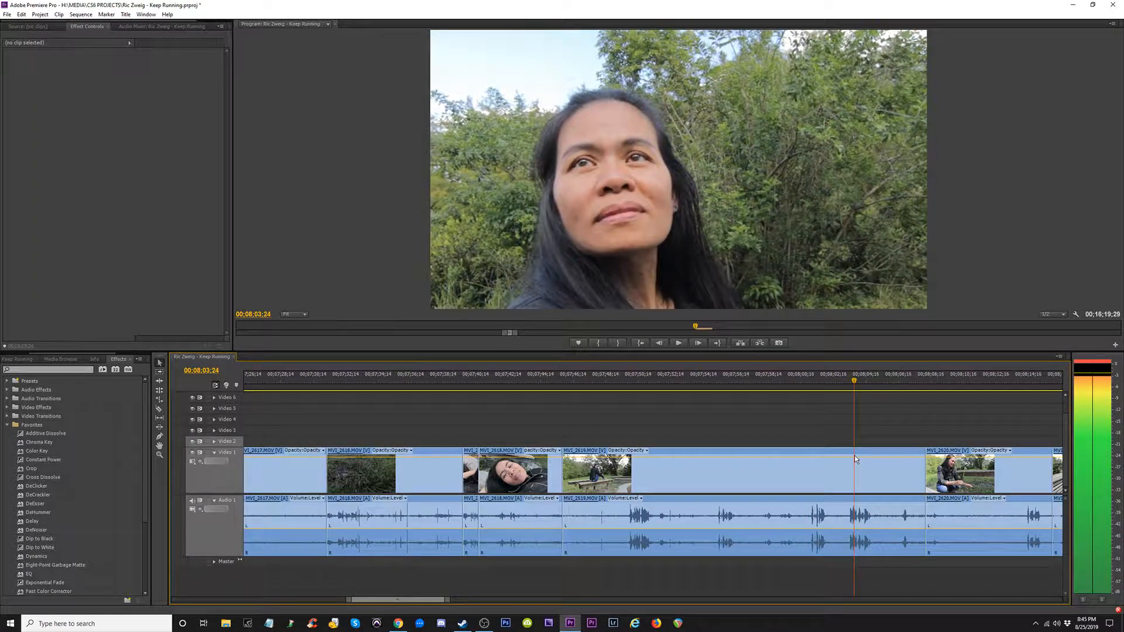
pyautogui.press('space')
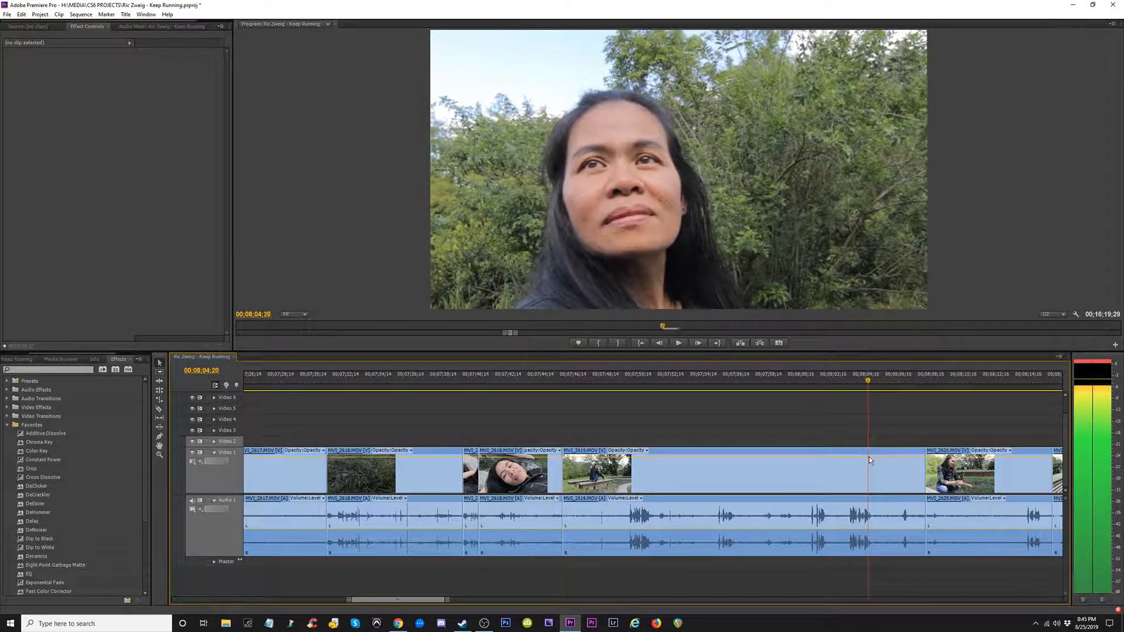
pyautogui.moveTo(887, 458)
pyautogui.mouseDown()
pyautogui.moveTo(898, 460)
pyautogui.moveTo(868, 467)
pyautogui.mouseUp()
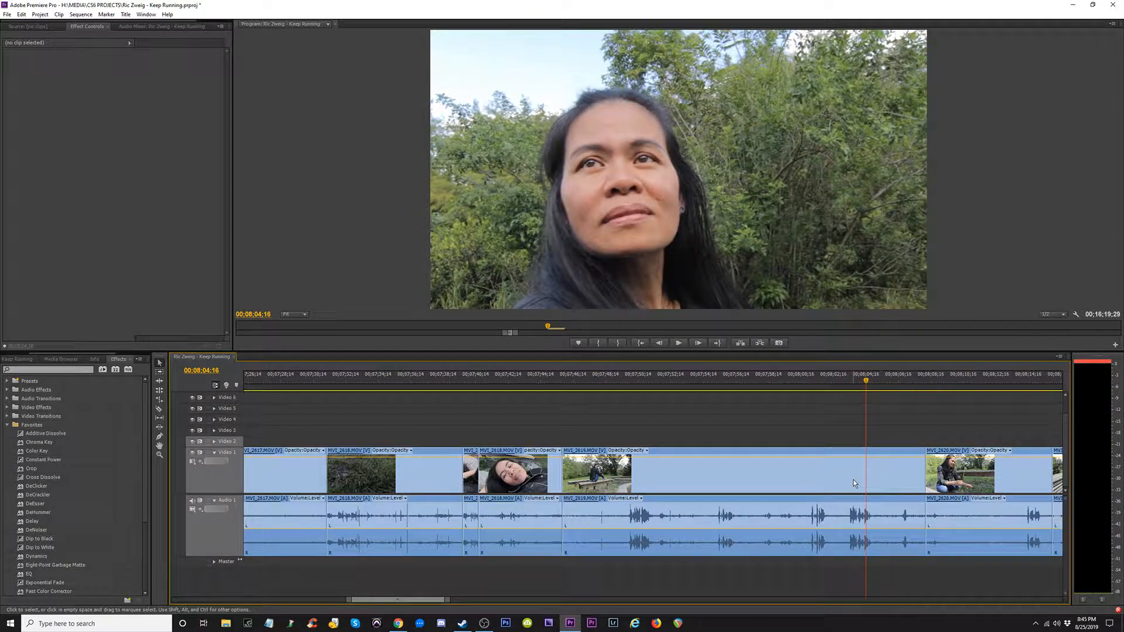
pyautogui.press('c')
pyautogui.click(867, 479)
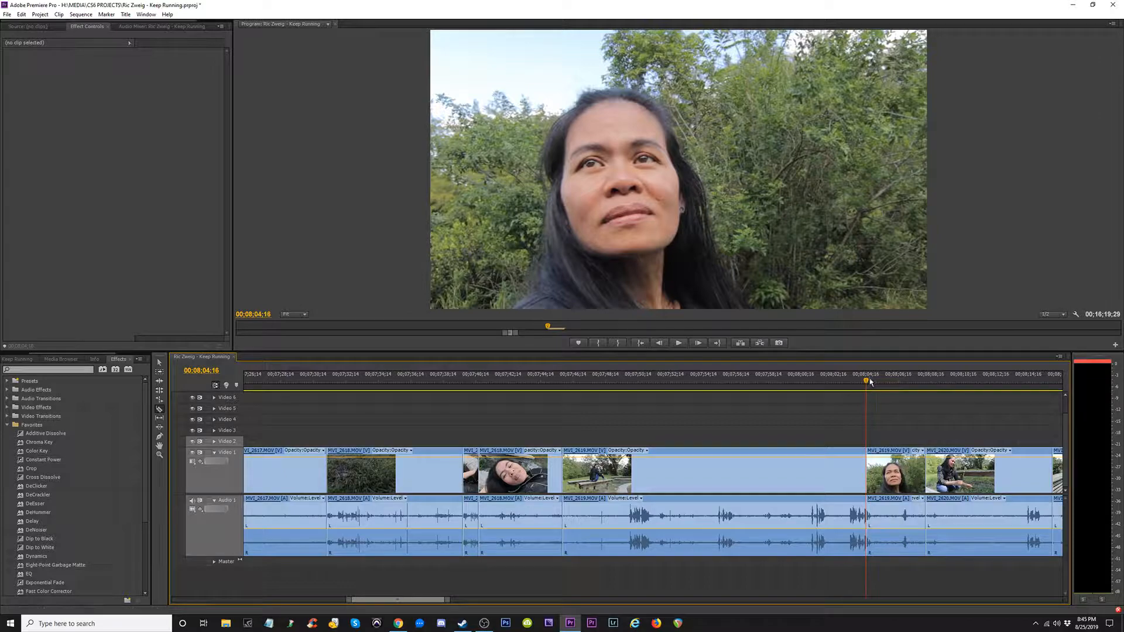
# - Split the earlier part of the MVI_2619 clip at 00;07;52;00
pyautogui.moveTo(870, 382); pyautogui.dragTo(663, 370)
pyautogui.click(668, 476)
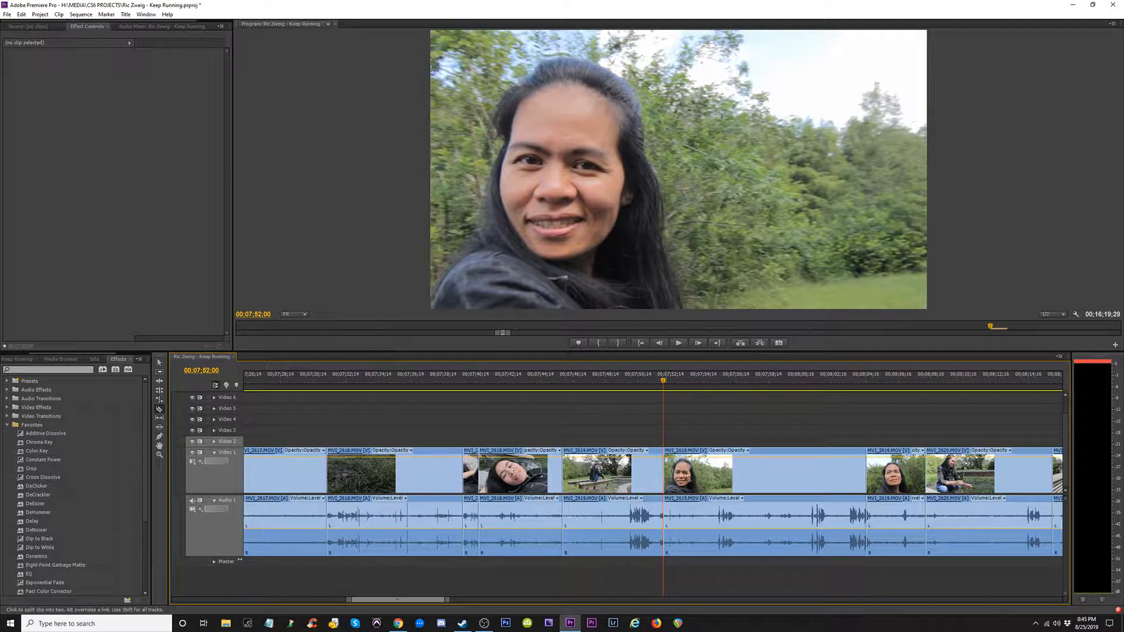
pyautogui.press('v')
# - Trim the start of the middle MVI_2619 piece in to about 00;07;54;12
pyautogui.moveTo(681, 384); pyautogui.dragTo(749, 401)
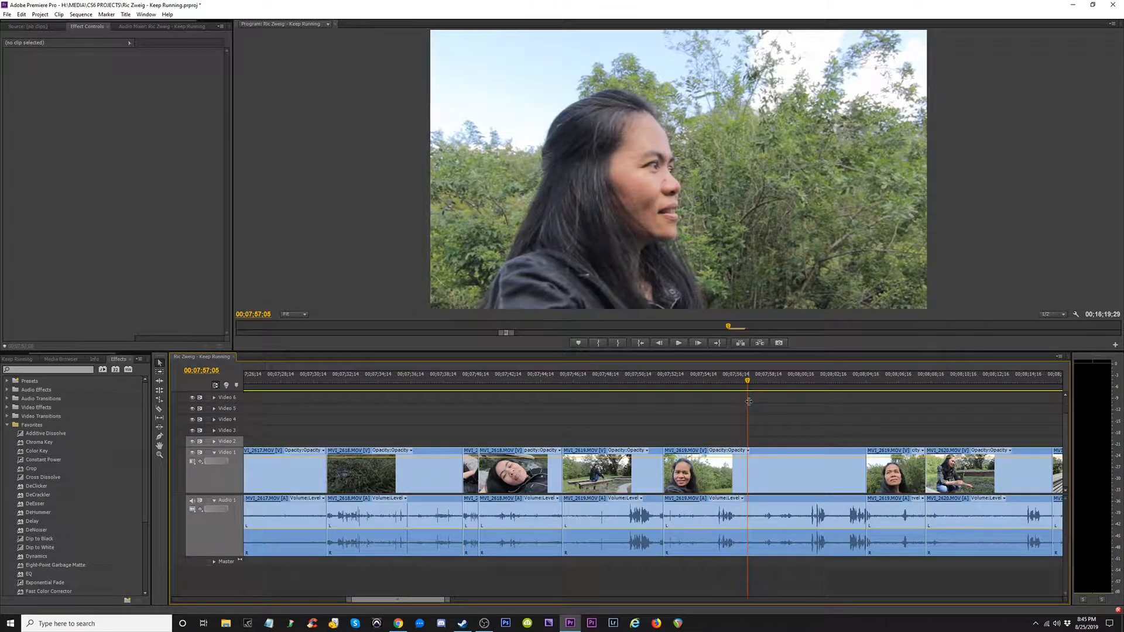
pyautogui.moveTo(663, 386); pyautogui.dragTo(704, 394)
pyautogui.moveTo(666, 472); pyautogui.dragTo(705, 472)
pyautogui.moveTo(705, 381); pyautogui.dragTo(745, 390)
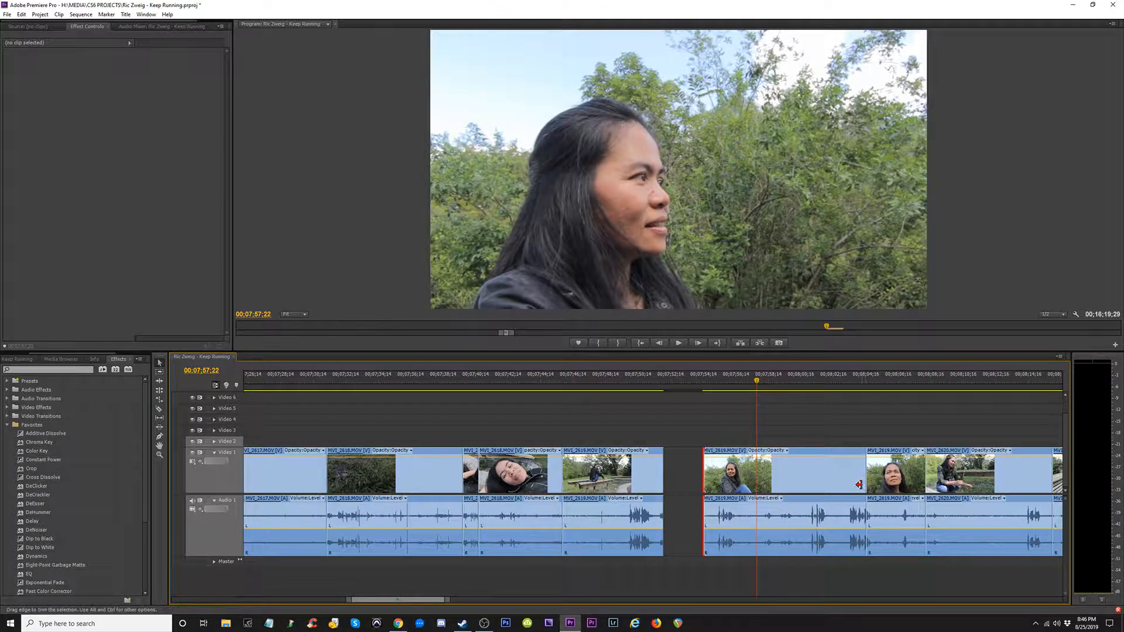
pyautogui.moveTo(859, 485); pyautogui.dragTo(827, 482)
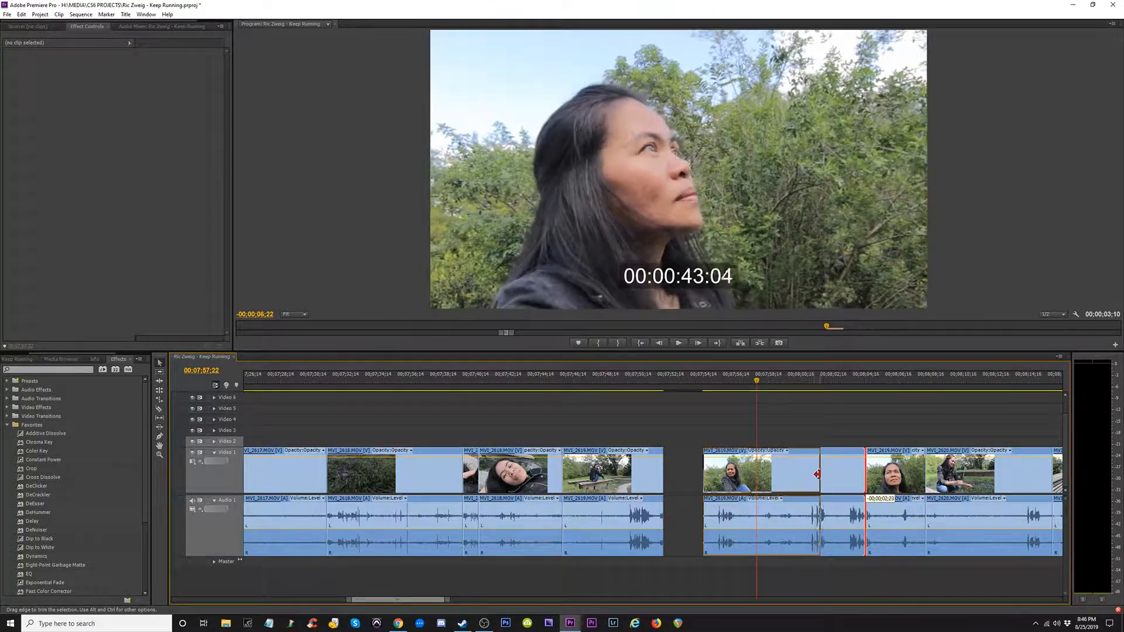
pyautogui.moveTo(838, 475); pyautogui.dragTo(811, 475)
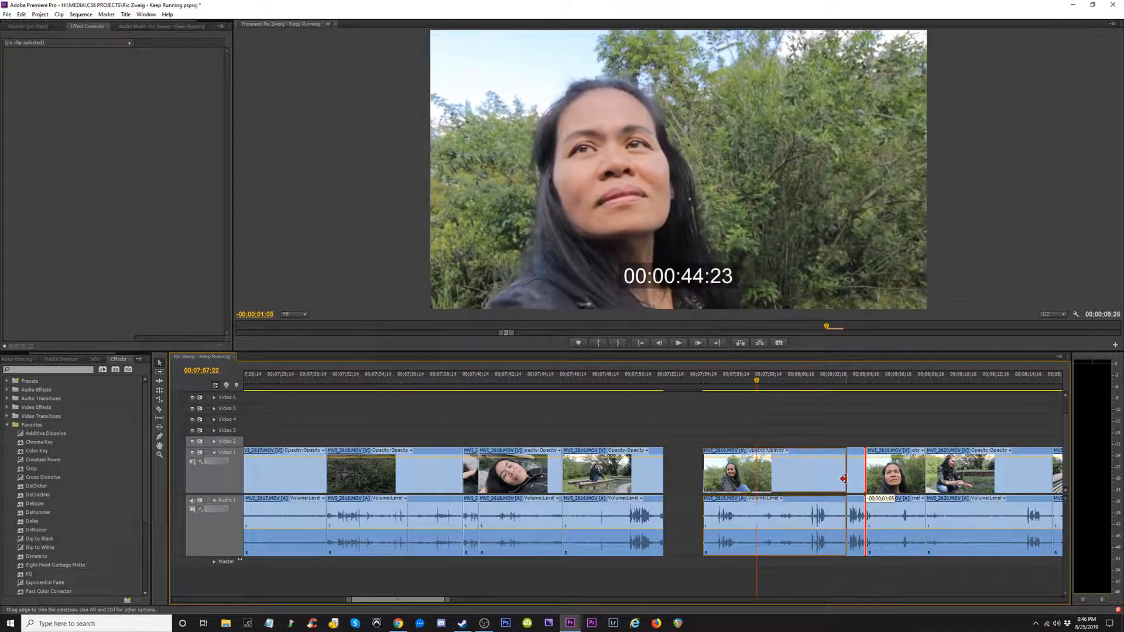
pyautogui.moveTo(849, 481); pyautogui.dragTo(865, 480)
# - Recheck the end of the trimmed MVI_2619 piece and close the gap in front of that piece
pyautogui.click(870, 385)
pyautogui.moveTo(871, 386); pyautogui.dragTo(803, 392)
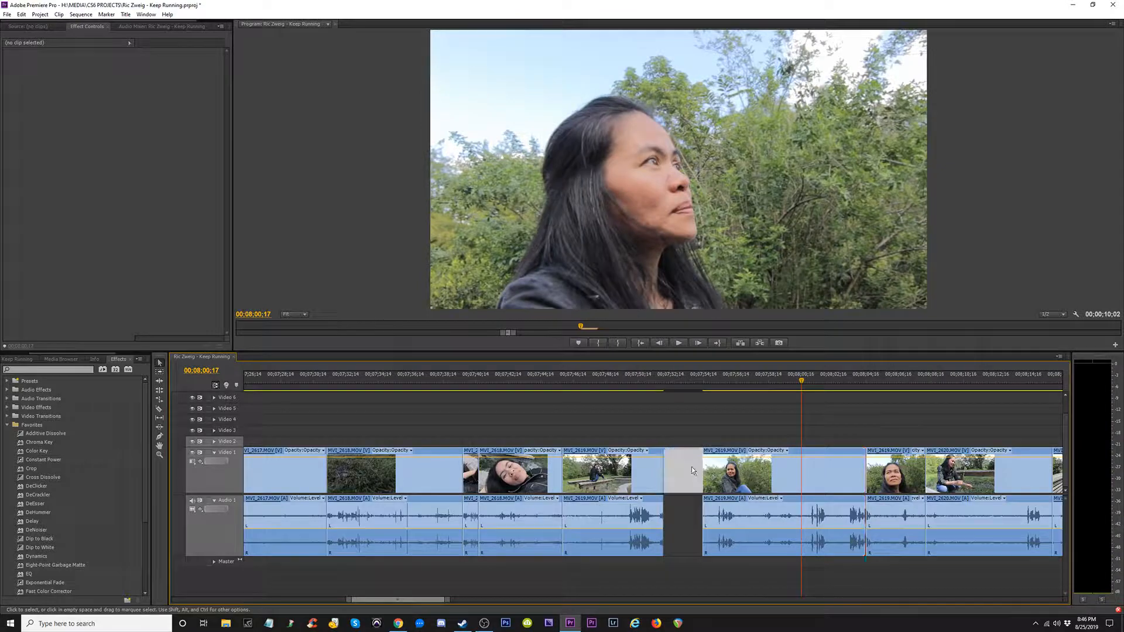
pyautogui.press('Delete')
# - Play through the MVI_2620 clip, delete it and close the gap it leaves
pyautogui.moveTo(663, 381); pyautogui.dragTo(984, 401)
pyautogui.press('space')
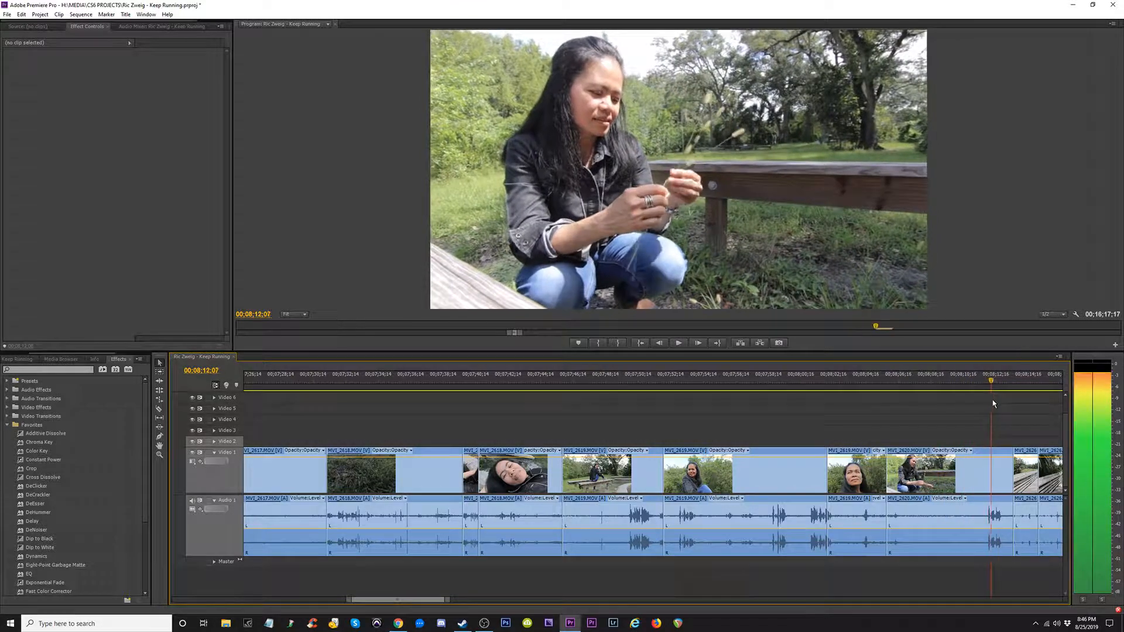
pyautogui.press('space')
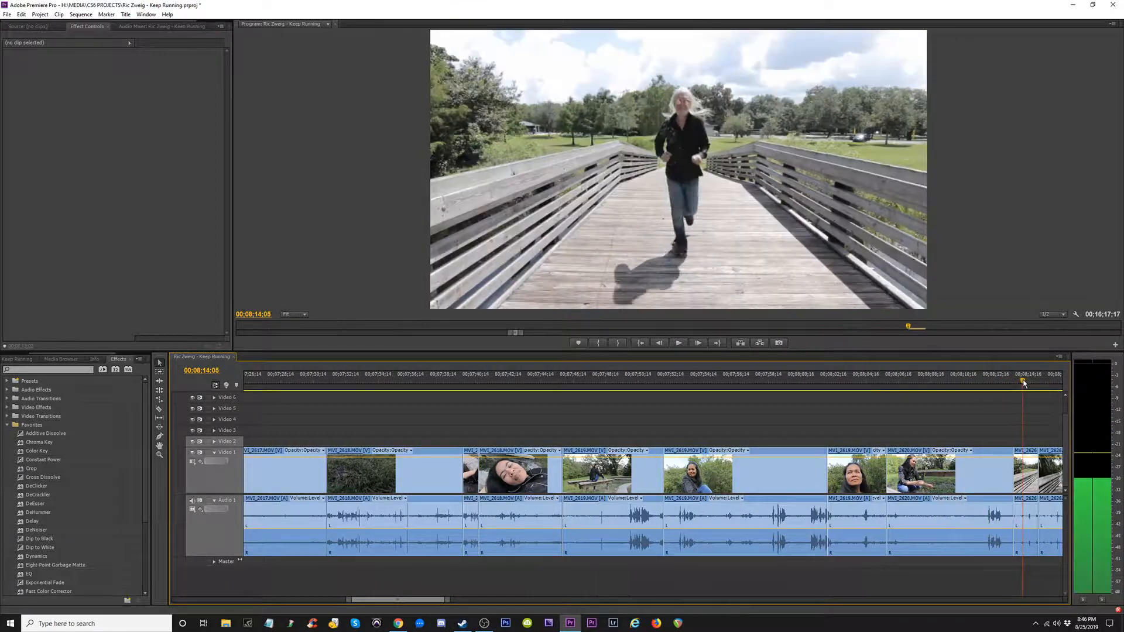
pyautogui.click(940, 477)
pyautogui.press('Delete')
pyautogui.click(930, 480)
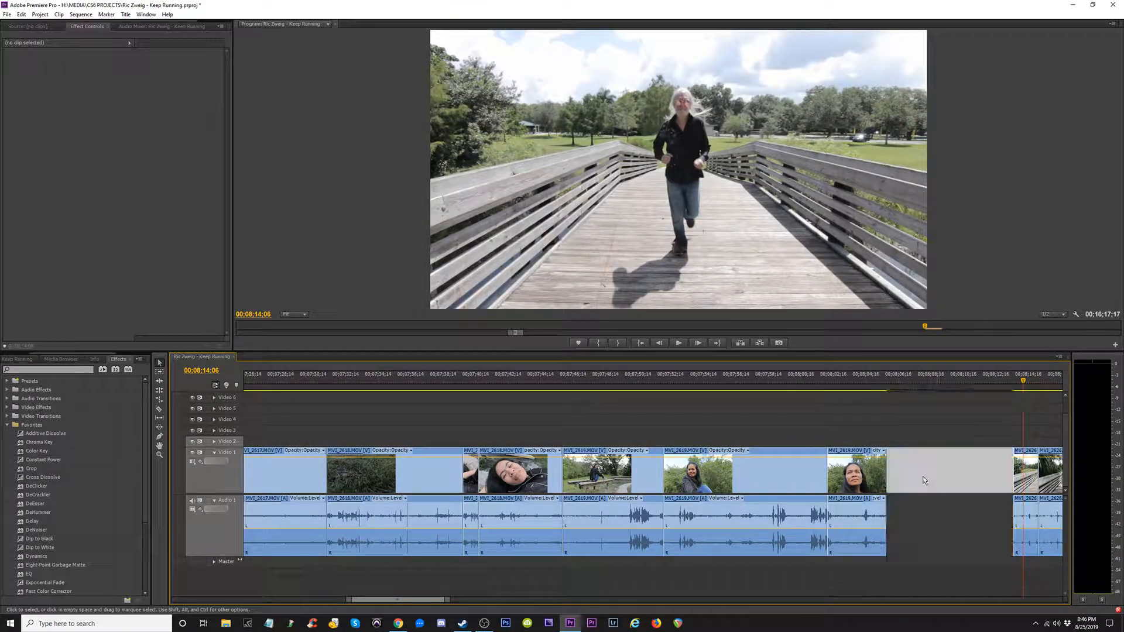
pyautogui.press('Delete')
# - Review the boardwalk clips, delete the long MVI_2628 clip after MVI_2627 and close the resulting gap
pyautogui.click(897, 382)
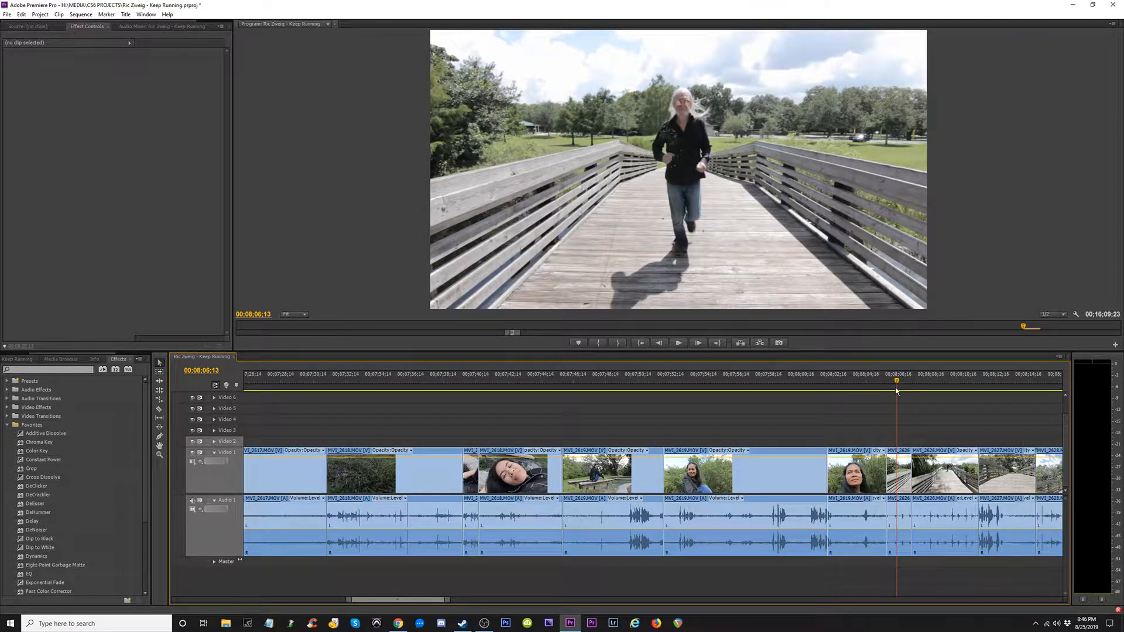
pyautogui.press('-')
pyautogui.press('-')
pyautogui.press('-')
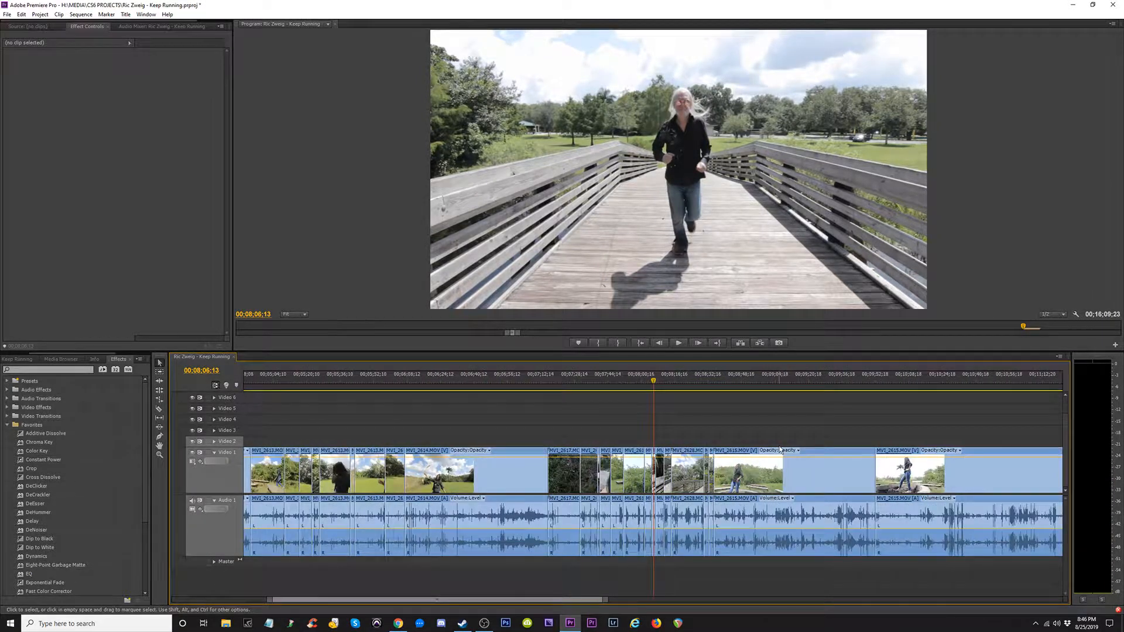
pyautogui.press('=')
pyautogui.press('=')
pyautogui.press('=')
pyautogui.click(661, 382)
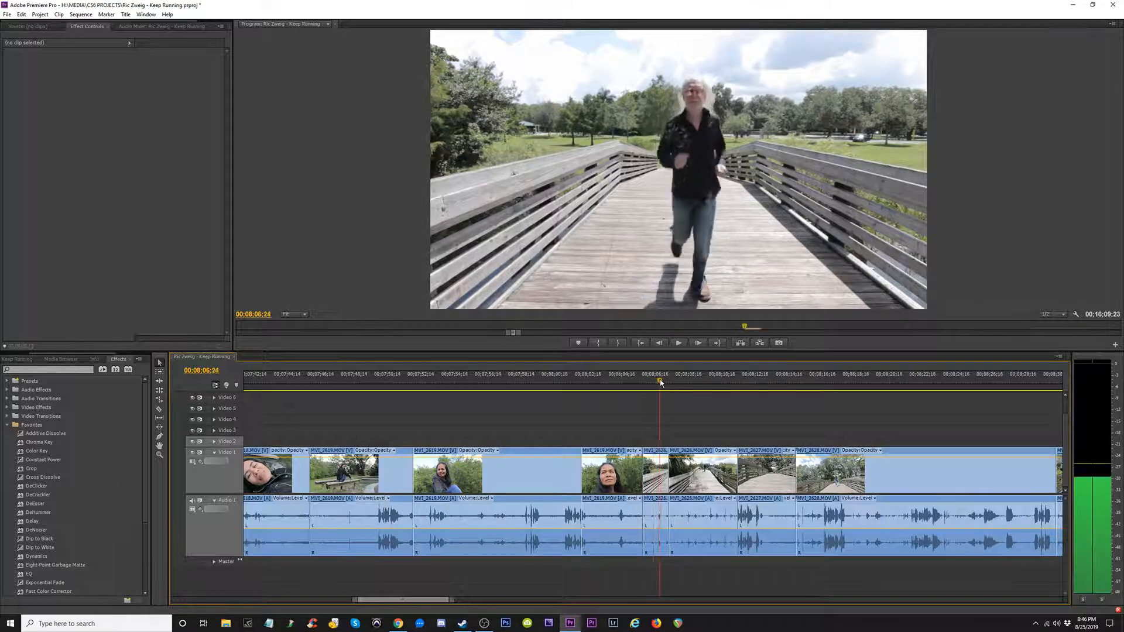
pyautogui.moveTo(661, 382); pyautogui.dragTo(1049, 449)
pyautogui.moveTo(955, 422); pyautogui.dragTo(881, 517)
pyautogui.press('Delete')
pyautogui.click(826, 483)
pyautogui.press('Delete')
# - Trim the start of the fire-pit clip MVI_2615 to 00;08;28;05 and close the gap before it
pyautogui.moveTo(789, 382); pyautogui.dragTo(1018, 414)
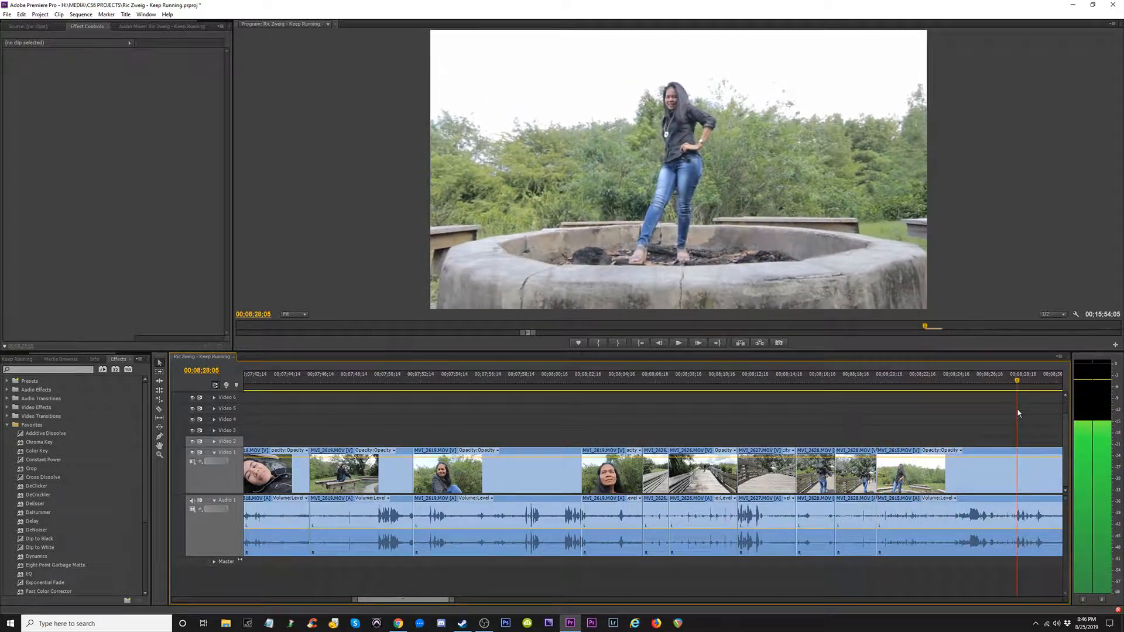
pyautogui.click(891, 481)
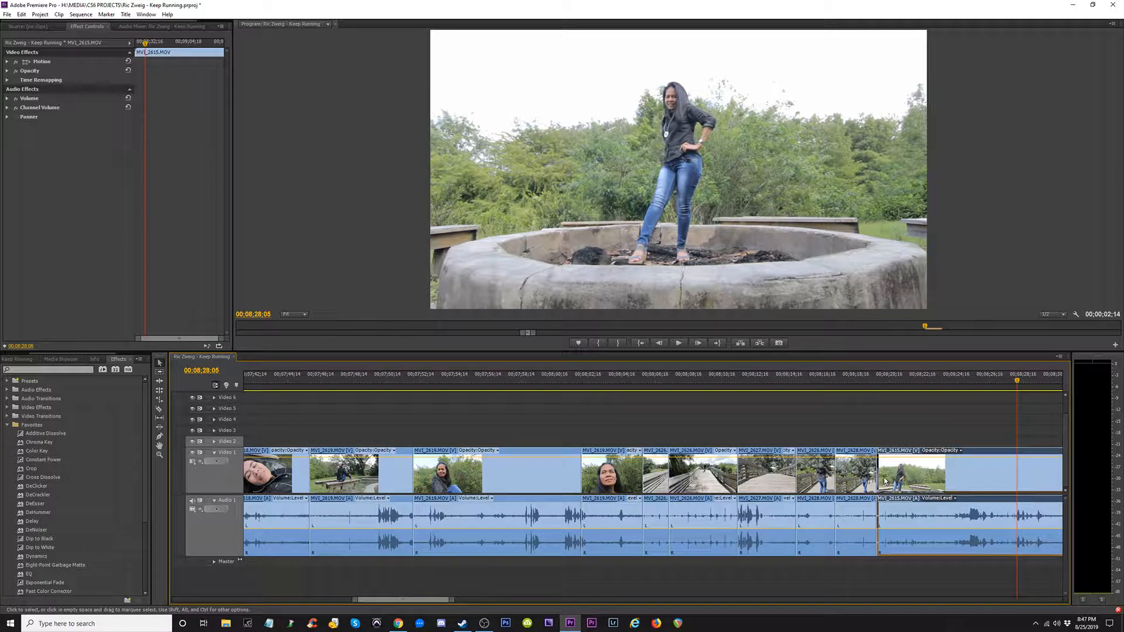
pyautogui.moveTo(886, 481); pyautogui.dragTo(1025, 472)
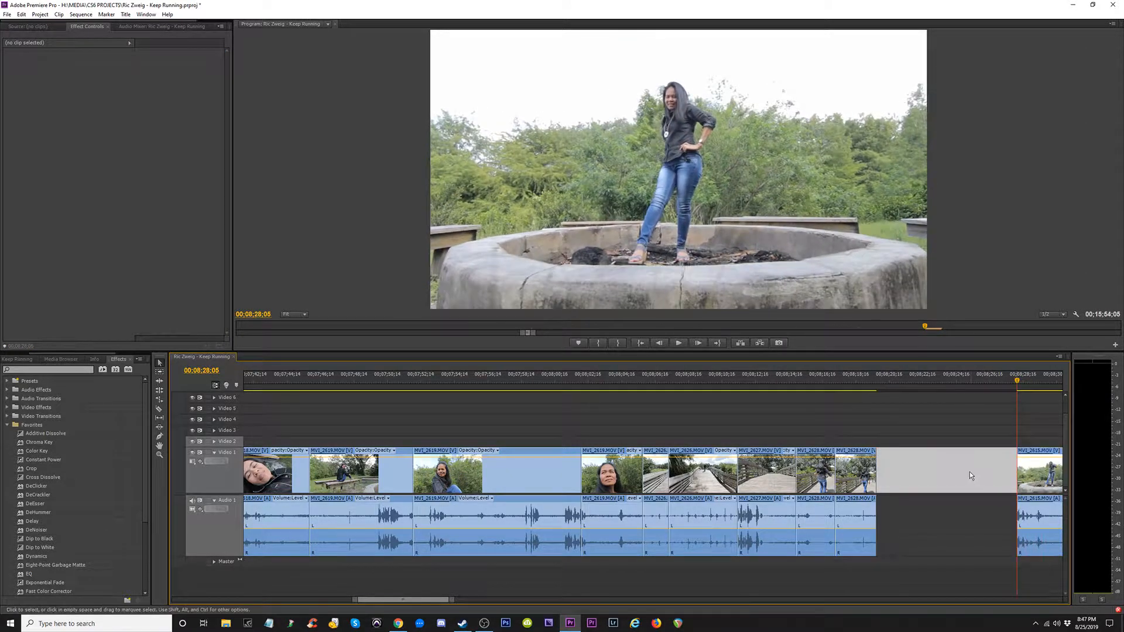
pyautogui.press('Delete')
pyautogui.click(882, 381)
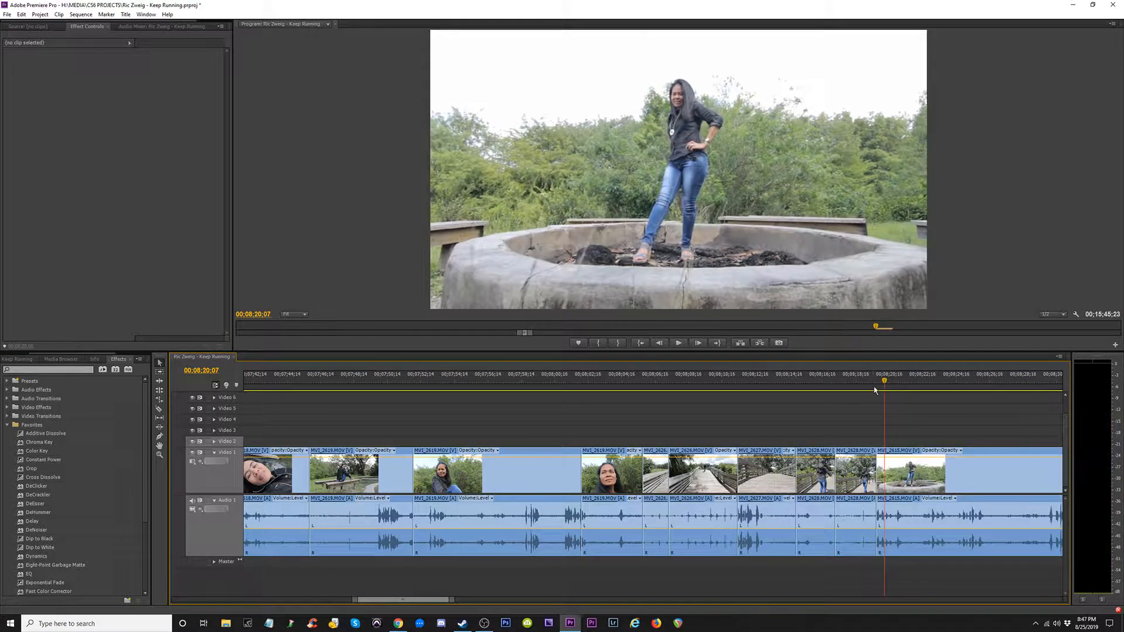
# - Look over the whole sequence and save the project
pyautogui.press('-')
pyautogui.press('-')
pyautogui.press('-')
pyautogui.press('-')
pyautogui.press('-')
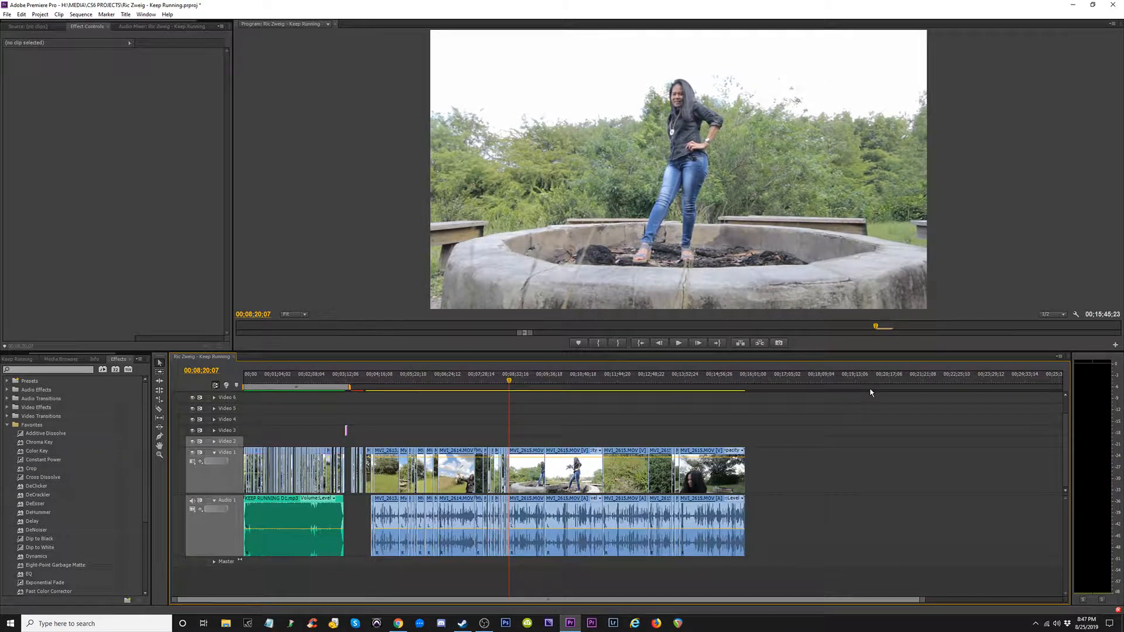
pyautogui.hotkey('ctrl', 's')
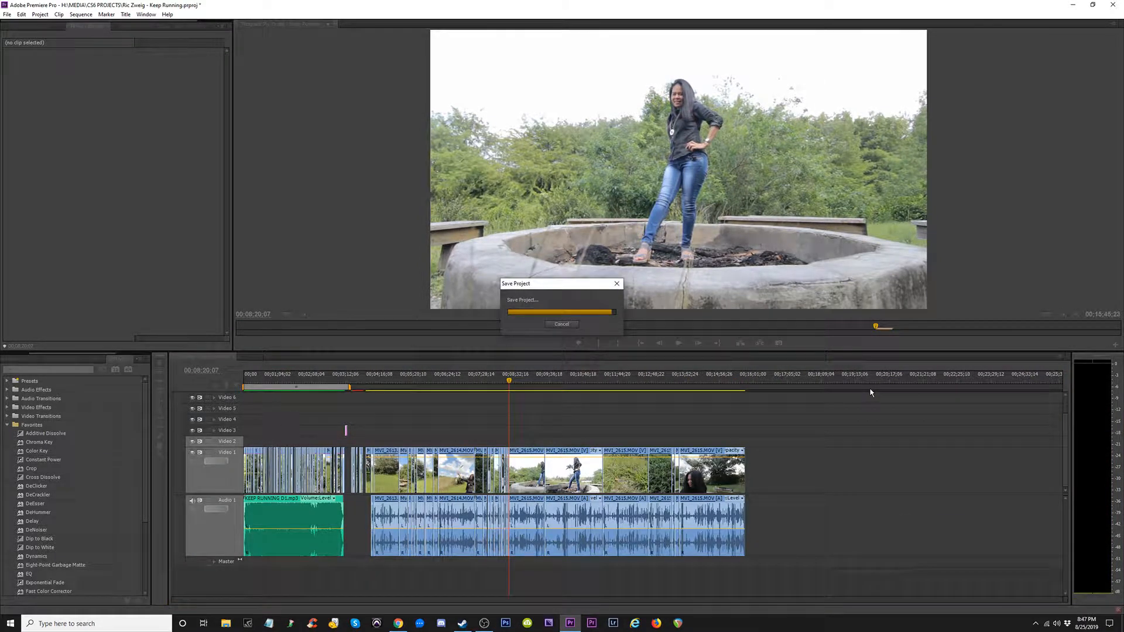
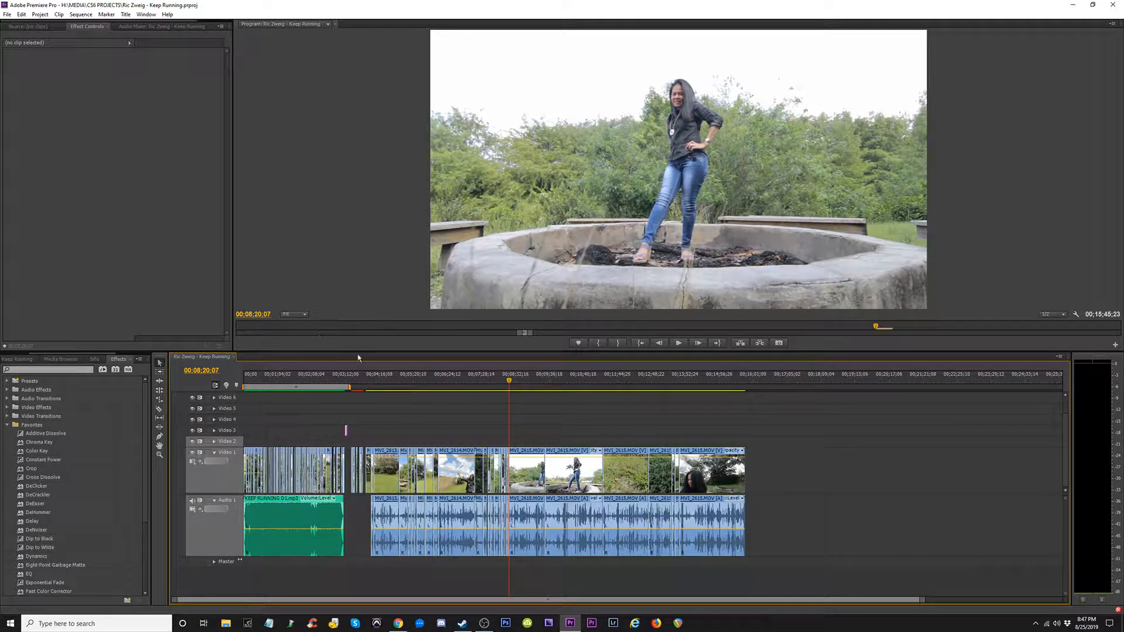
# - Trim about another 7 seconds 20 frames off the start of the fire-pit clip MVI_2615 and close the gap
pyautogui.press('=')
pyautogui.press('=')
pyautogui.press('=')
pyautogui.press('=')
pyautogui.press('=')
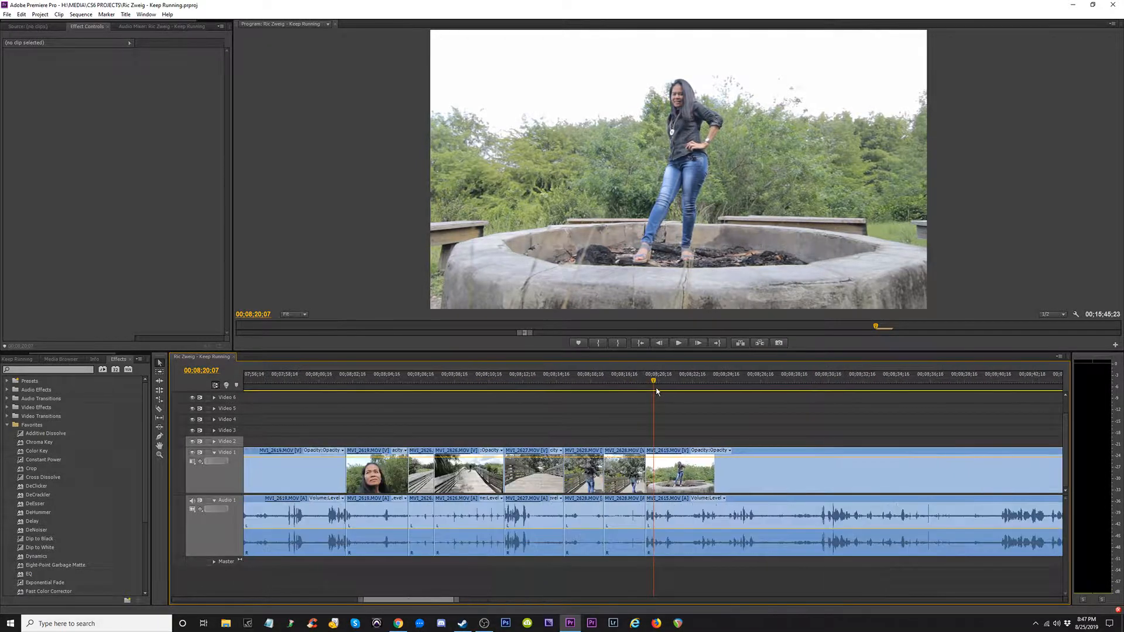
pyautogui.moveTo(654, 383); pyautogui.dragTo(794, 404)
pyautogui.moveTo(651, 482); pyautogui.dragTo(781, 473)
pyautogui.click(728, 471)
pyautogui.press('Delete')
# - Split the fire-pit clip MVI_2615 at 00;08;23;13 and 00;08;28;24
pyautogui.moveTo(641, 385); pyautogui.dragTo(709, 385)
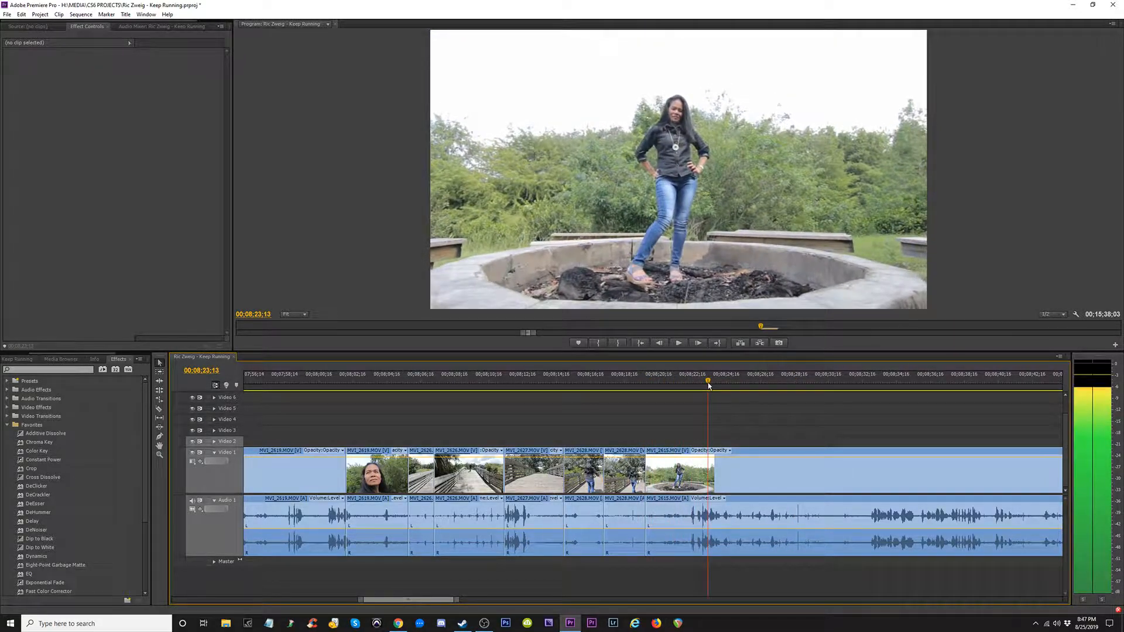
pyautogui.click(709, 474)
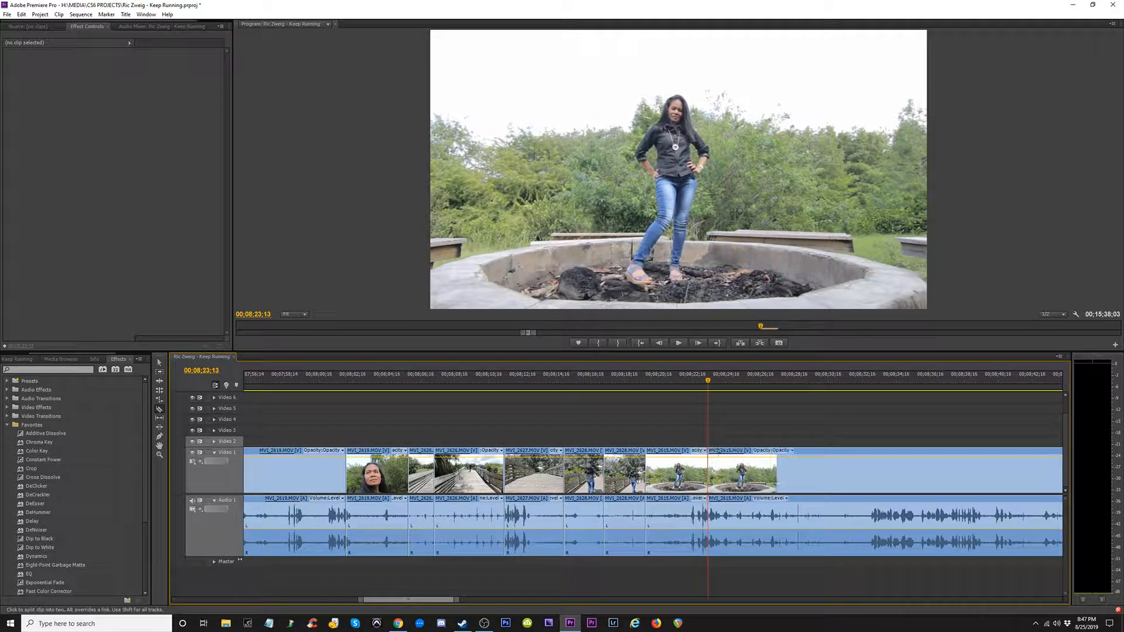
pyautogui.click(718, 377)
pyautogui.moveTo(782, 385)
pyautogui.mouseDown()
pyautogui.moveTo(835, 391)
pyautogui.moveTo(800, 390)
pyautogui.mouseUp()
pyautogui.click(799, 481)
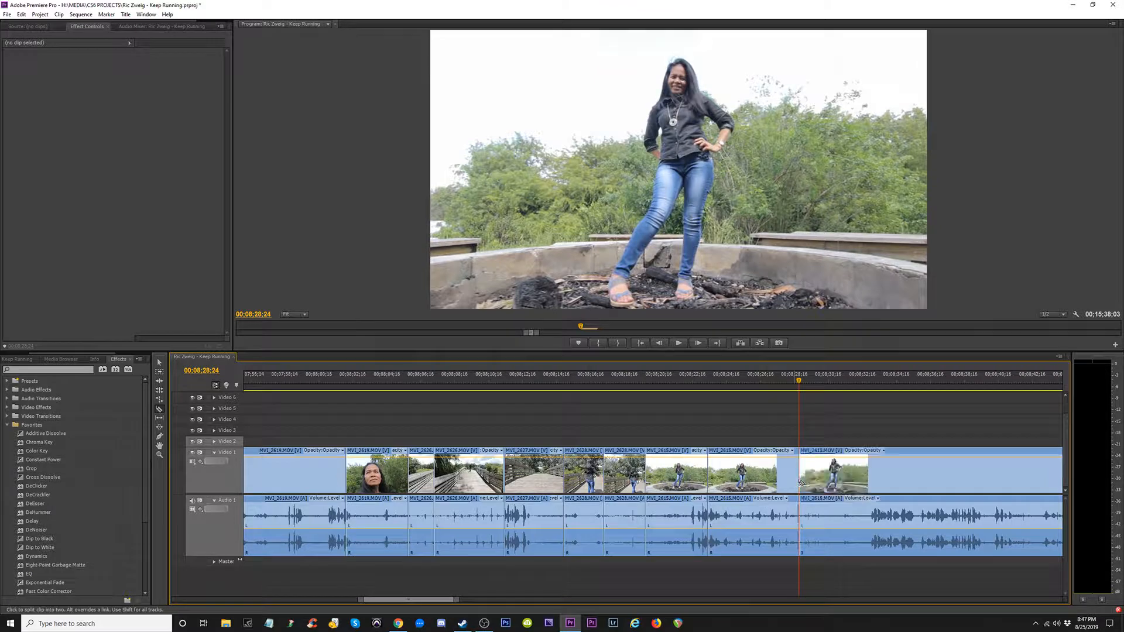
# - Delete the MVI_2615 section between the two cuts and close the gap
pyautogui.press('v')
pyautogui.click(785, 481)
pyautogui.press('Delete')
pyautogui.click(755, 477)
pyautogui.press('Delete')
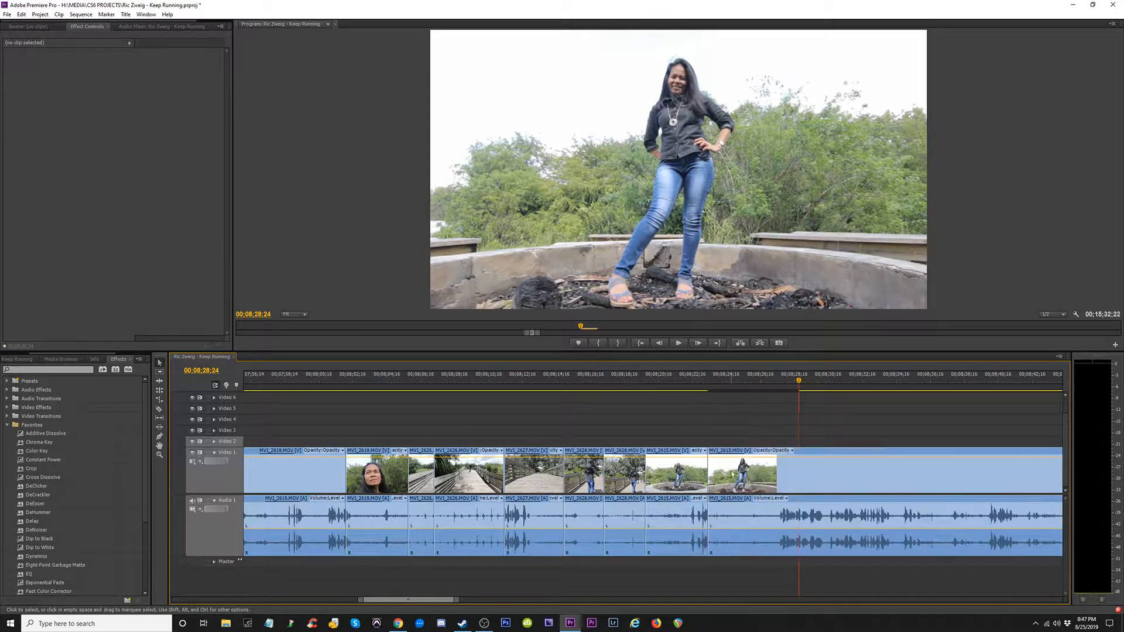
# - Split MVI_2615 at 00;08;28;19 and trim the end of the piece before the cut back to about 00;08;25;15
pyautogui.moveTo(701, 385); pyautogui.dragTo(789, 394)
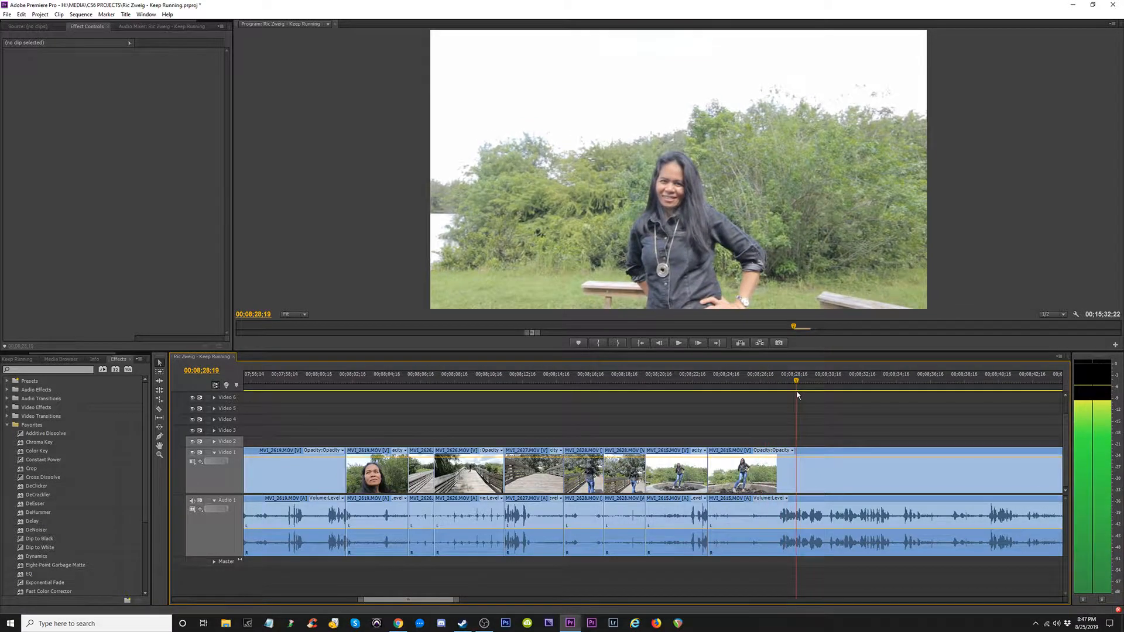
pyautogui.click(802, 476)
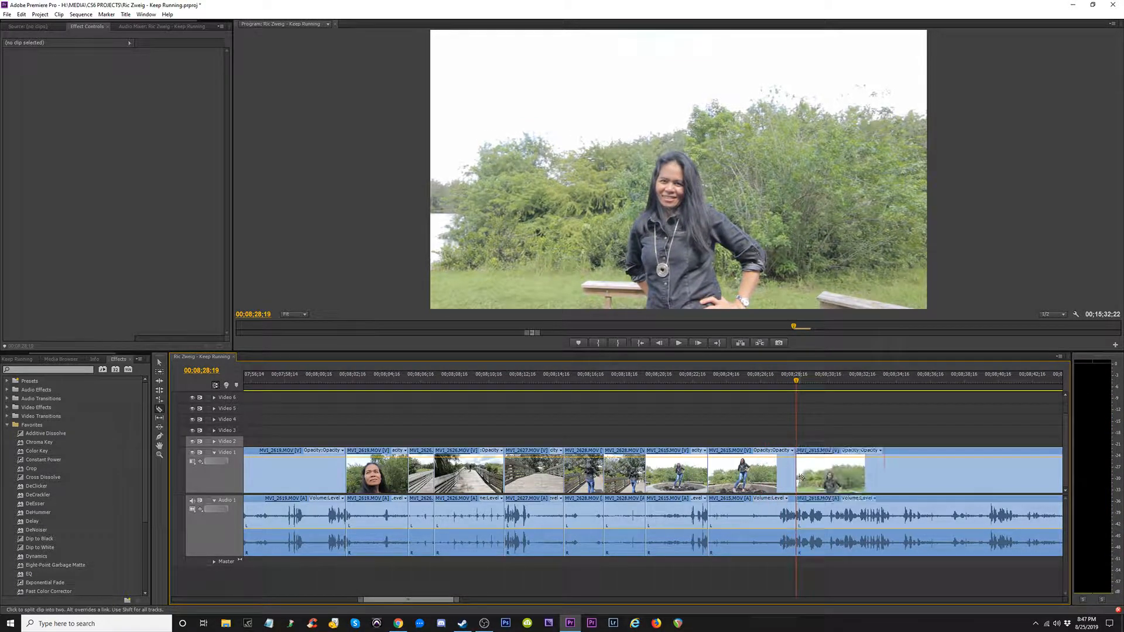
pyautogui.moveTo(788, 486); pyautogui.dragTo(742, 487)
# - Trim the start of the MVI_2615 piece after the gap to 00;08;30;23 and close the gap
pyautogui.click(807, 381)
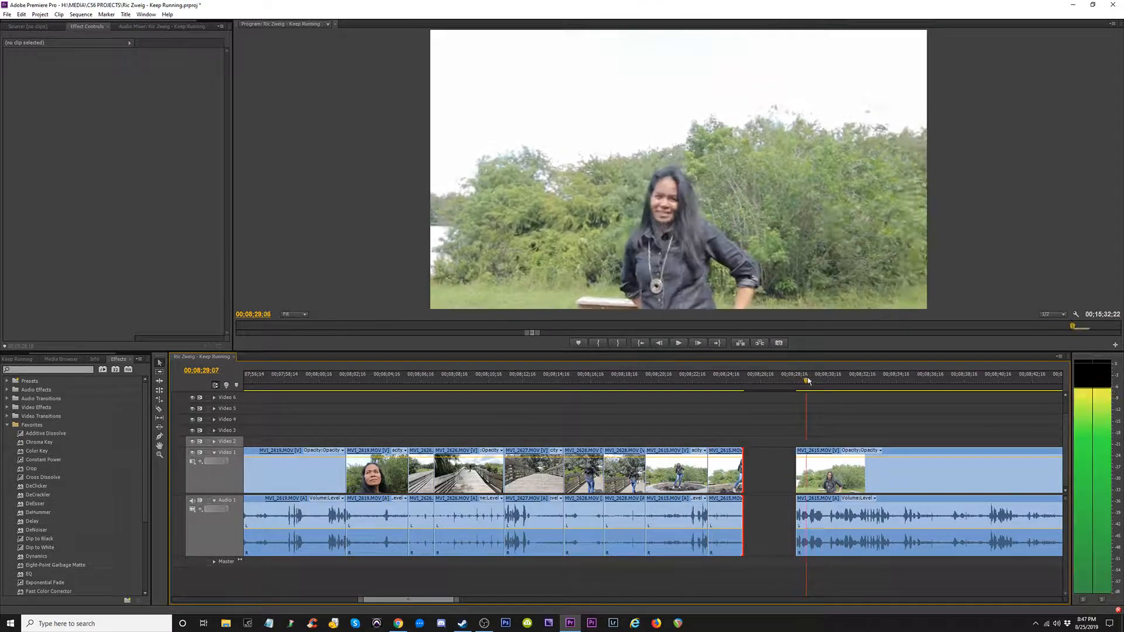
pyautogui.moveTo(851, 385); pyautogui.dragTo(1014, 404)
pyautogui.press('-')
pyautogui.press('-')
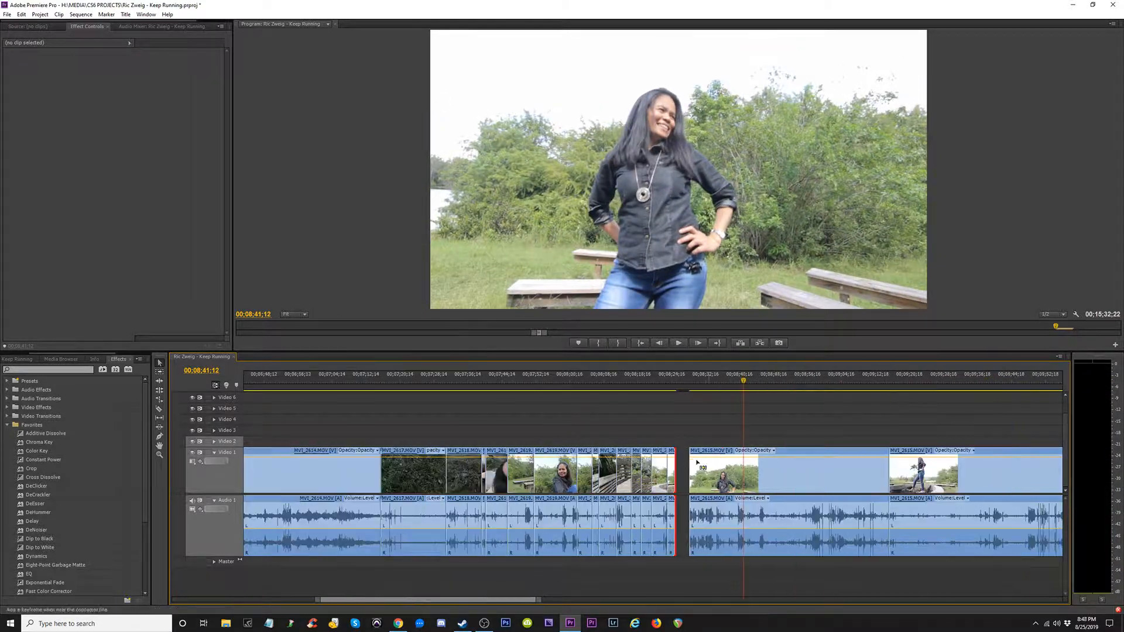
pyautogui.press('=')
pyautogui.moveTo(656, 382); pyautogui.dragTo(931, 449)
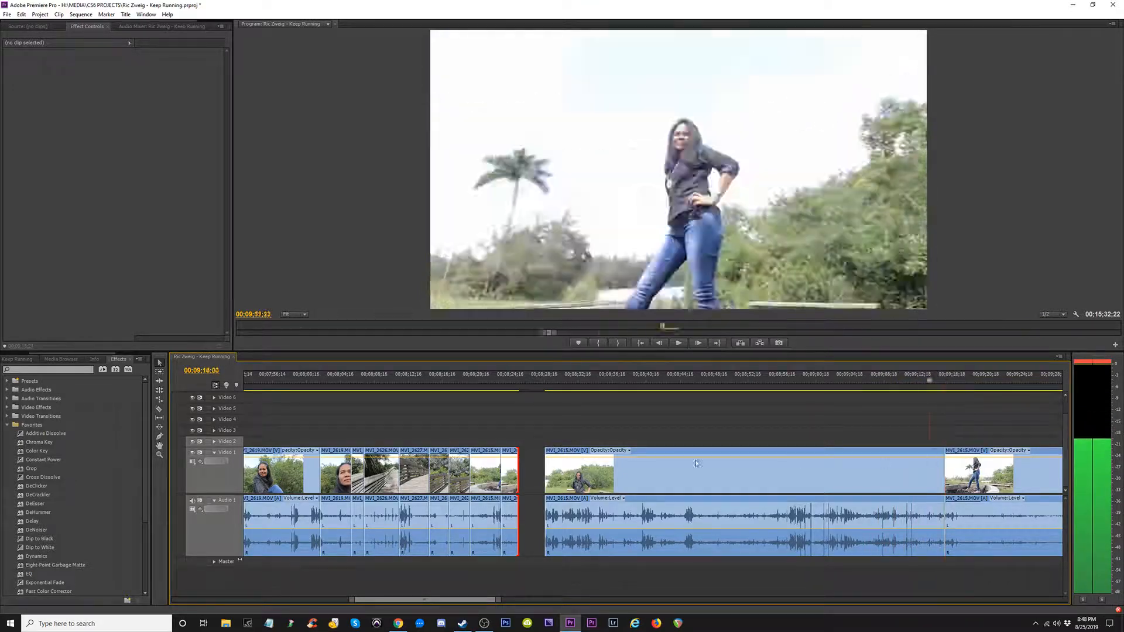
pyautogui.moveTo(566, 462); pyautogui.dragTo(560, 460)
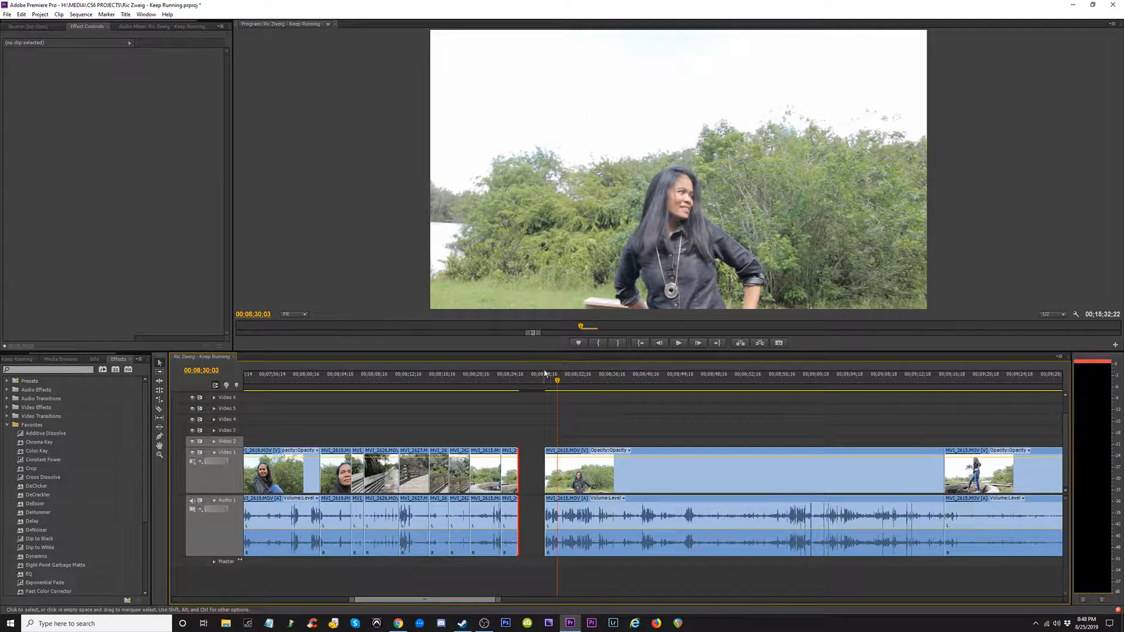
pyautogui.moveTo(550, 384); pyautogui.dragTo(563, 410)
pyautogui.moveTo(541, 490); pyautogui.dragTo(554, 479)
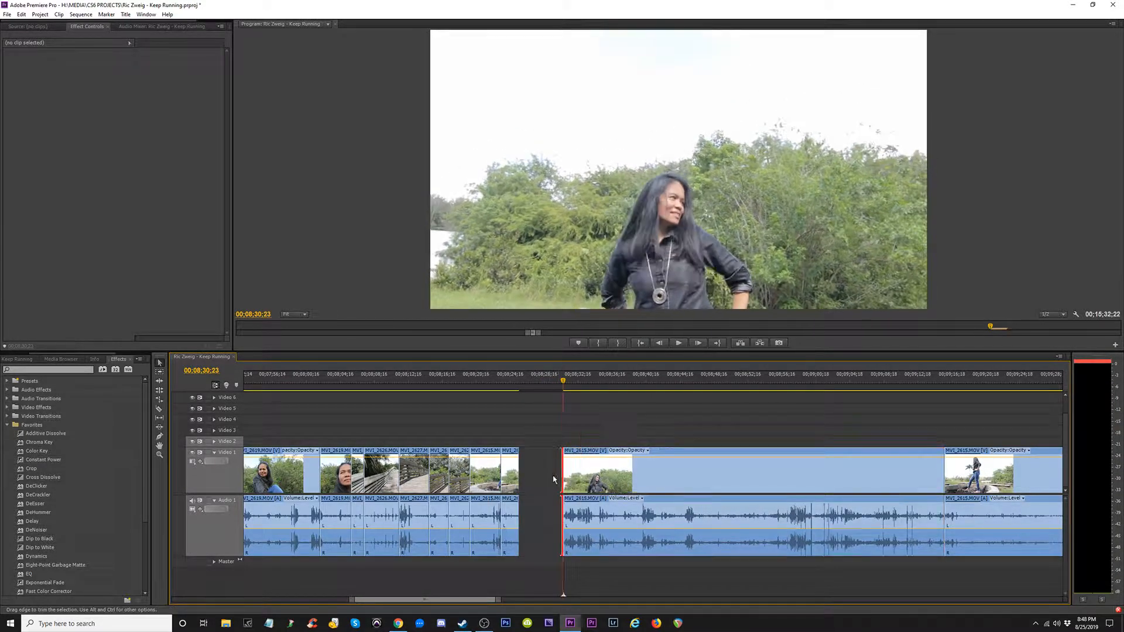
pyautogui.press('Delete')
# - Trim the end of the moved-up MVI_2615 fire-pit piece back to about 00;08;41
pyautogui.moveTo(521, 382); pyautogui.dragTo(552, 391)
pyautogui.moveTo(891, 482); pyautogui.dragTo(761, 467)
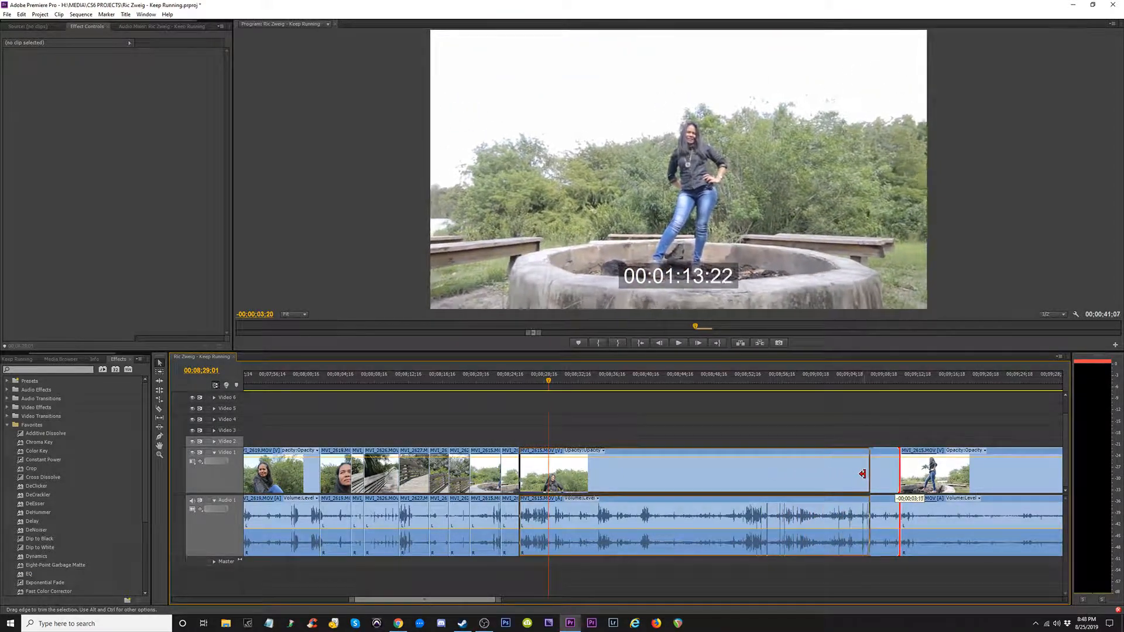
pyautogui.moveTo(747, 472); pyautogui.dragTo(628, 463)
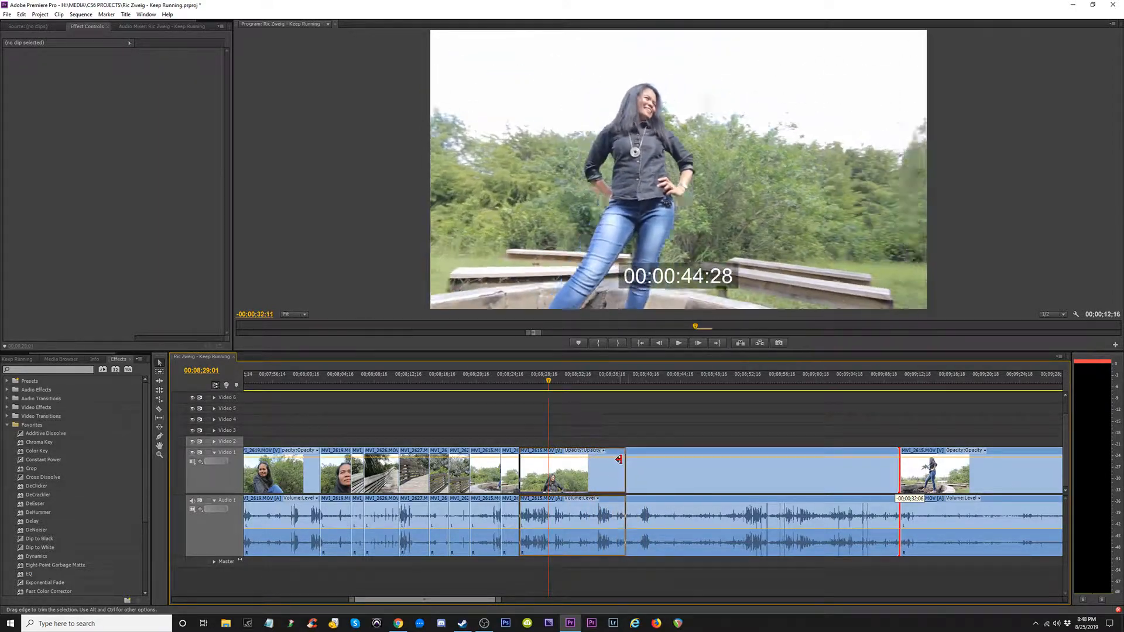
pyautogui.moveTo(631, 460)
pyautogui.mouseDown()
pyautogui.moveTo(690, 467)
pyautogui.moveTo(646, 472)
pyautogui.mouseUp()
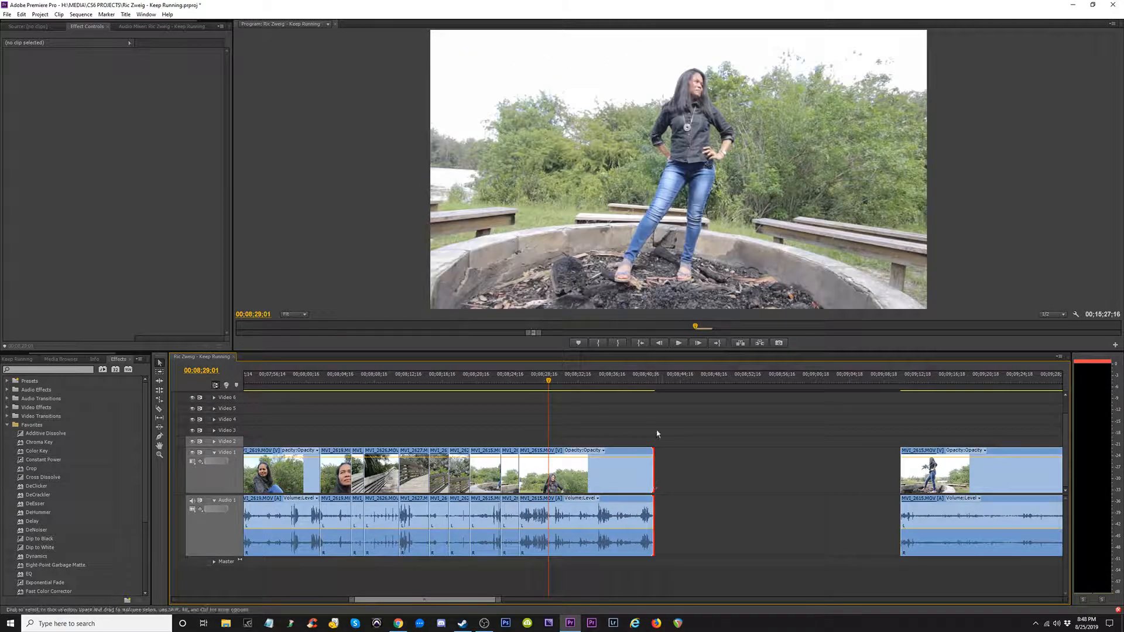
# - Split the MVI_2615 piece at 00;08;35;04 and trim the end of the part before the cut back to 00;08;28;17
pyautogui.moveTo(655, 379); pyautogui.dragTo(602, 383)
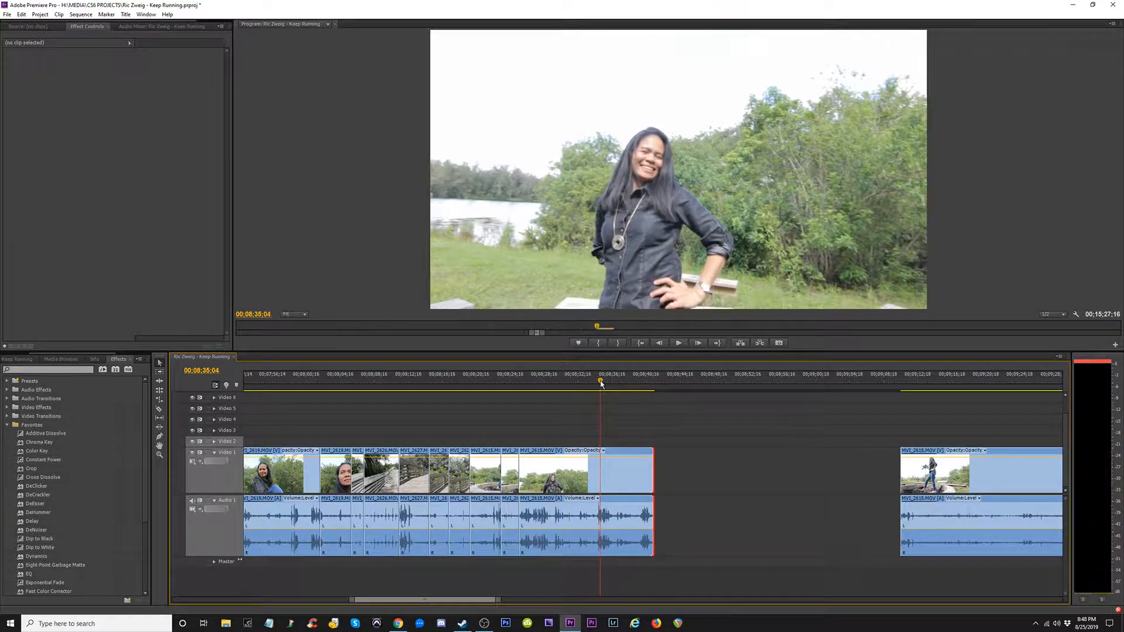
pyautogui.click(603, 472)
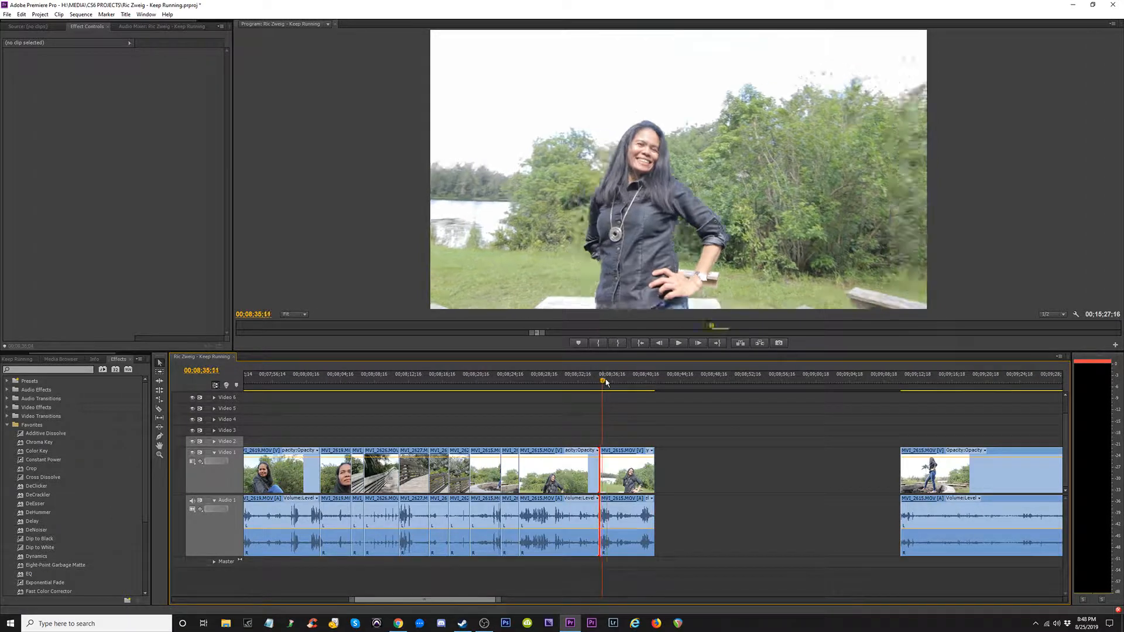
pyautogui.moveTo(606, 381); pyautogui.dragTo(545, 389)
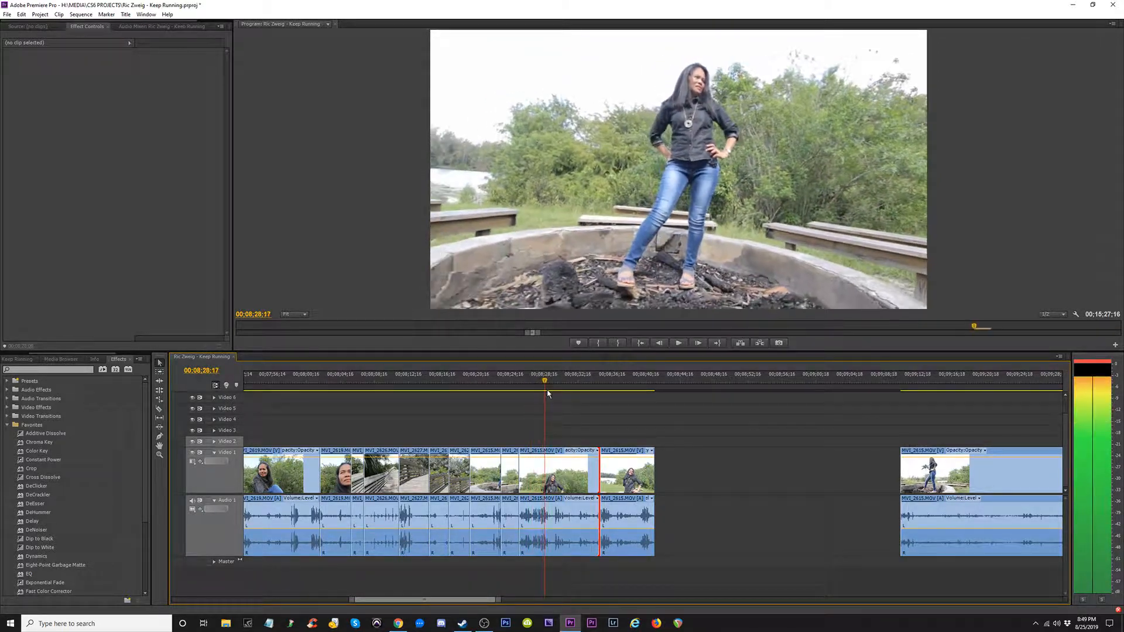
pyautogui.moveTo(578, 476); pyautogui.dragTo(545, 476)
pyautogui.click(630, 481)
pyautogui.moveTo(627, 478); pyautogui.dragTo(815, 475)
pyautogui.moveTo(791, 477)
pyautogui.mouseDown()
pyautogui.moveTo(699, 486)
pyautogui.moveTo(798, 473)
pyautogui.mouseUp()
pyautogui.hotkey('ctrl', 'z')
pyautogui.click(782, 484)
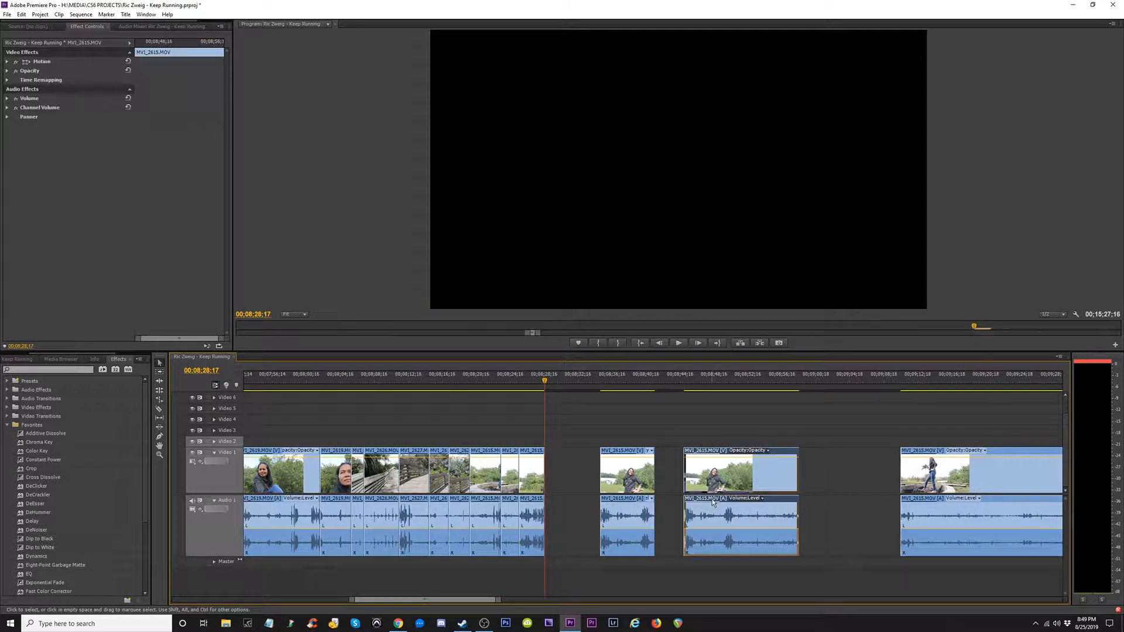
pyautogui.press('Delete')
# - Close the gaps before and after the short MVI_2615 piece that follows the cut
pyautogui.press('Delete')
pyautogui.click(683, 481)
pyautogui.press('Delete')
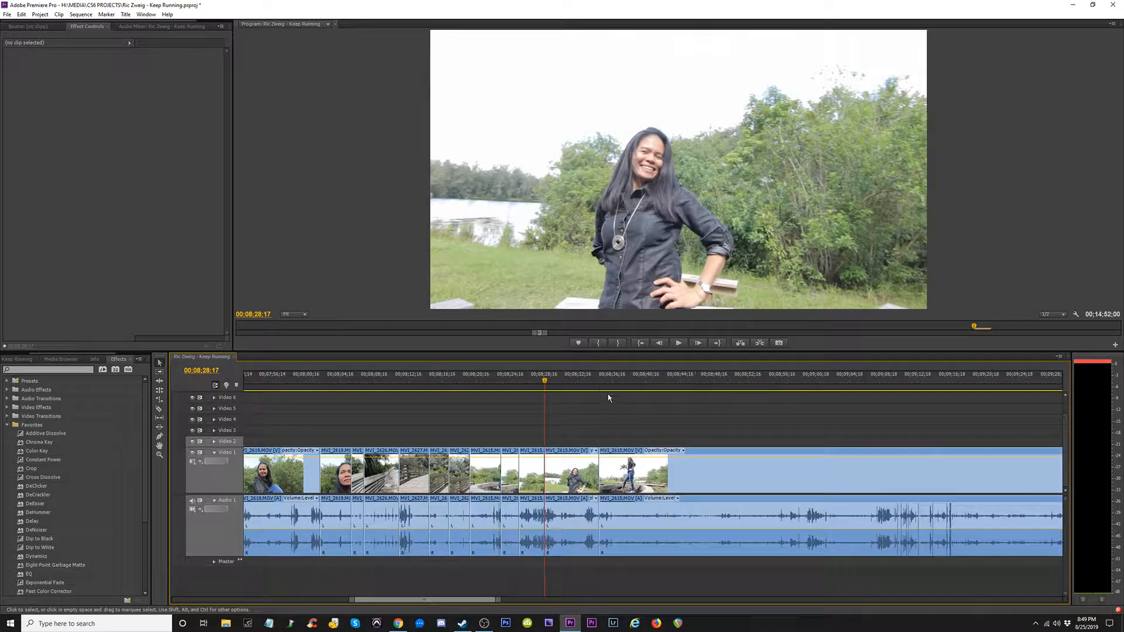
# - Trim the start of the next long MVI_2615 clip to 00;09;04;06 and close the gap before it
pyautogui.moveTo(603, 384); pyautogui.dragTo(849, 456)
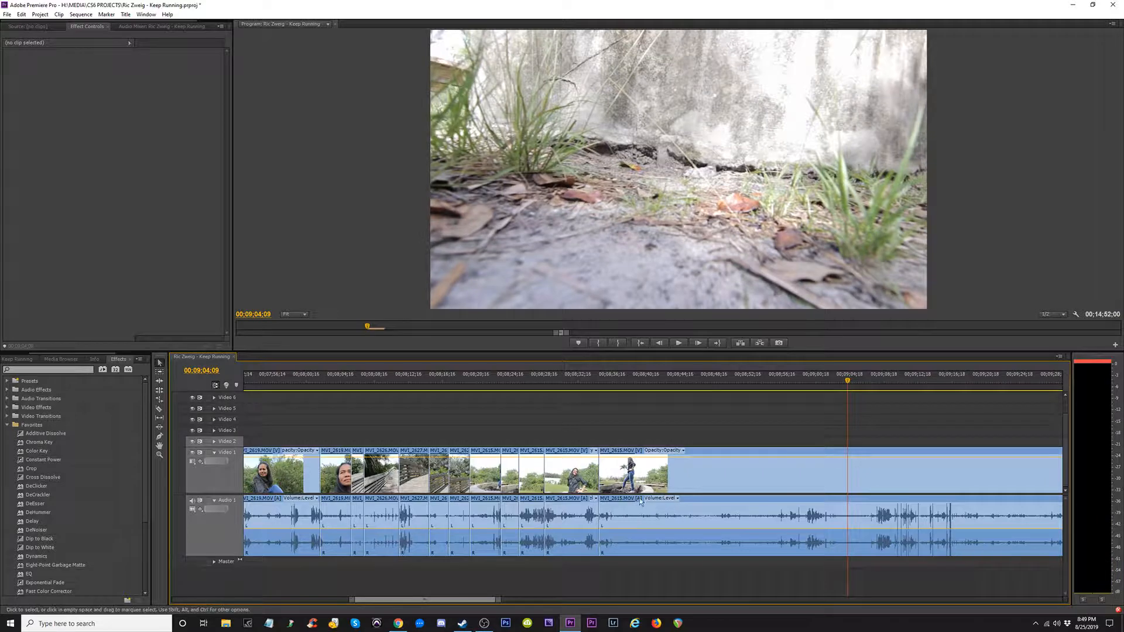
pyautogui.moveTo(608, 483)
pyautogui.mouseDown()
pyautogui.moveTo(641, 478)
pyautogui.moveTo(598, 478)
pyautogui.mouseUp()
pyautogui.click(596, 382)
pyautogui.press('space')
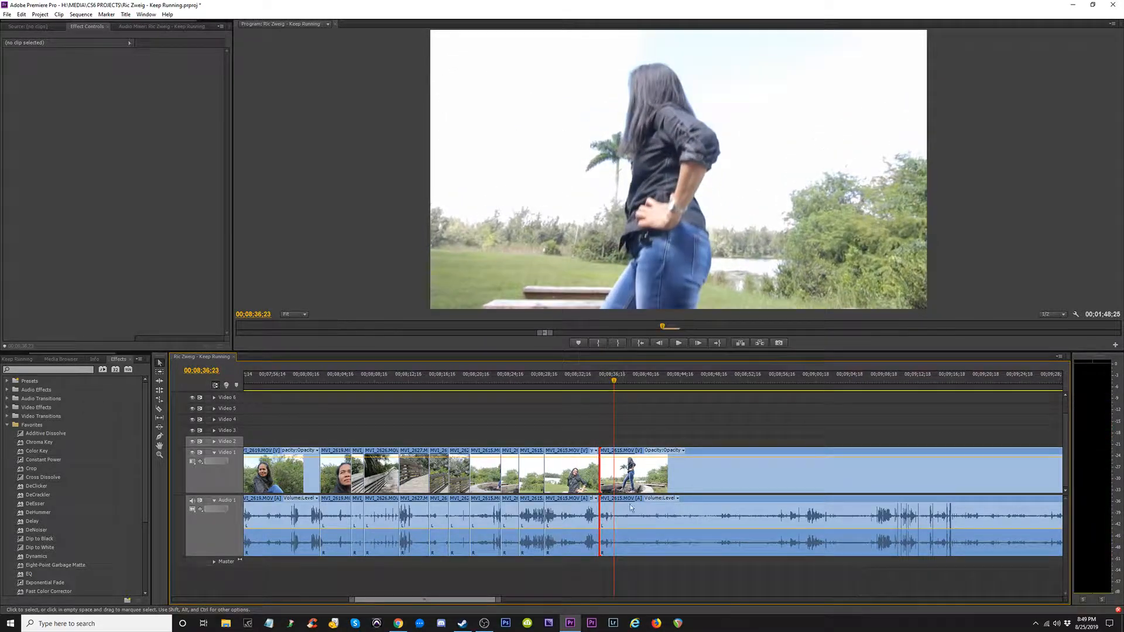
pyautogui.moveTo(608, 475); pyautogui.dragTo(616, 476)
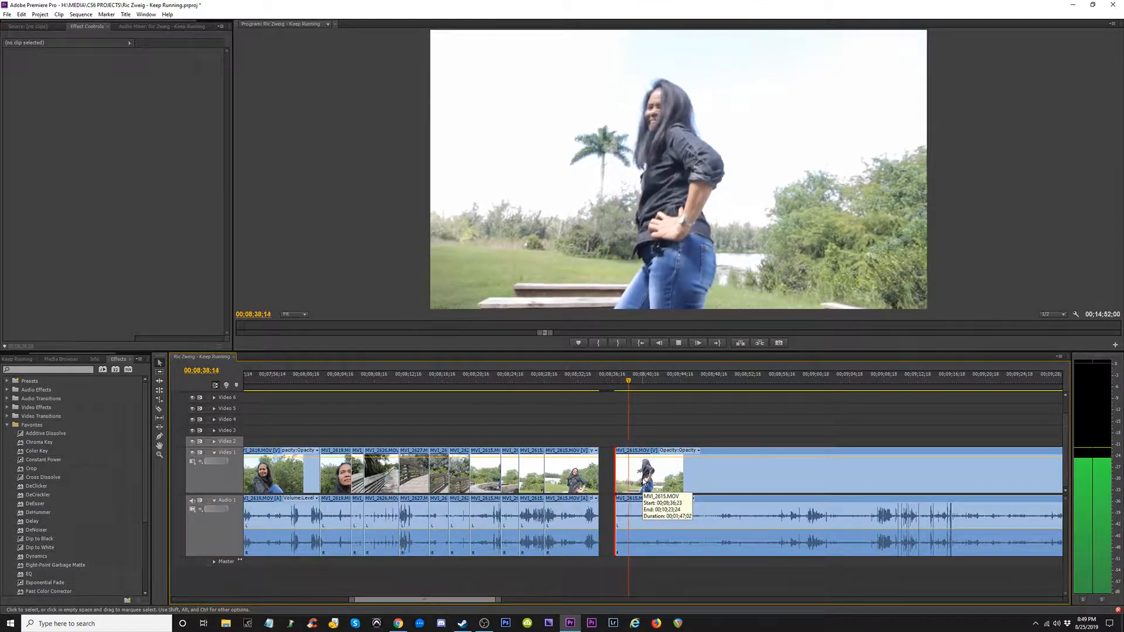
pyautogui.press('space')
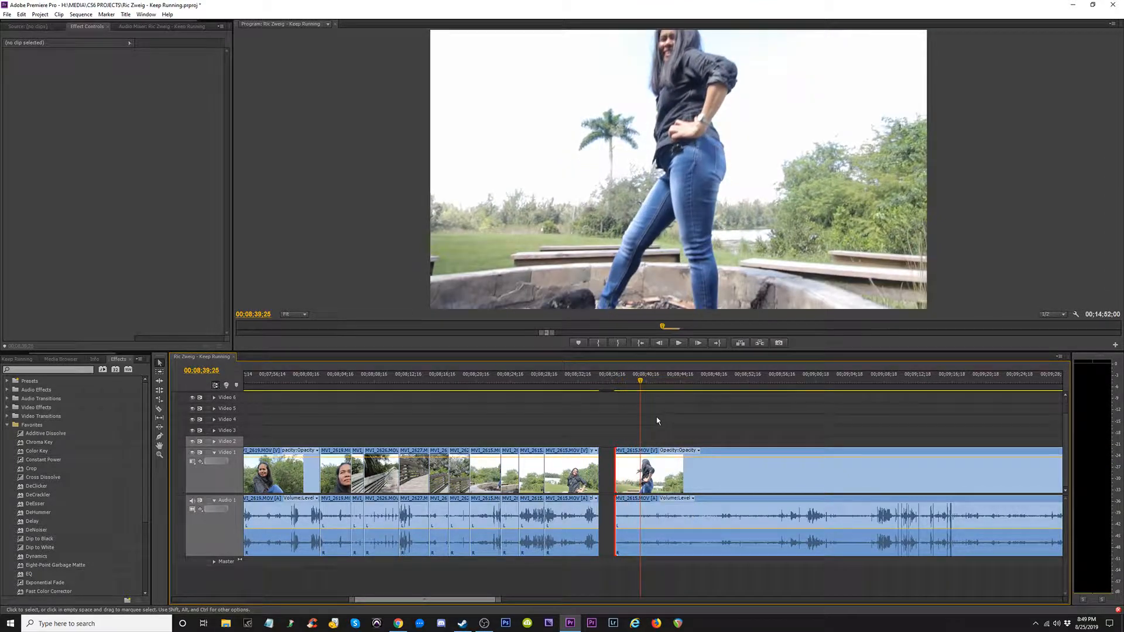
pyautogui.moveTo(646, 382); pyautogui.dragTo(697, 384)
pyautogui.moveTo(710, 388); pyautogui.dragTo(849, 419)
pyautogui.moveTo(621, 485); pyautogui.dragTo(847, 486)
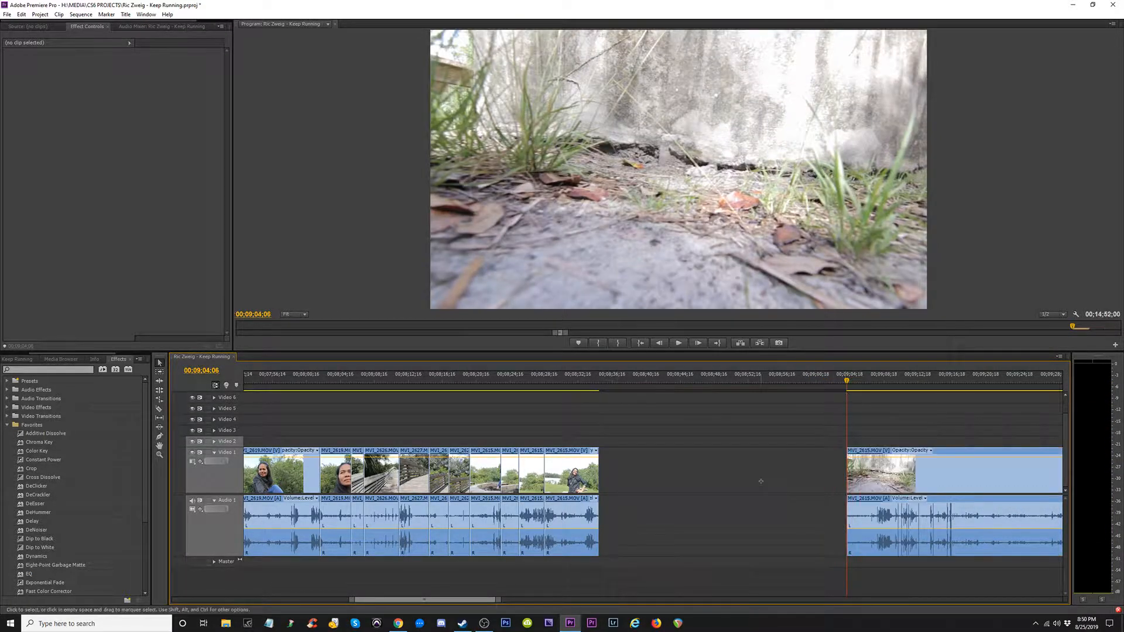
pyautogui.click(755, 486)
pyautogui.press('Delete')
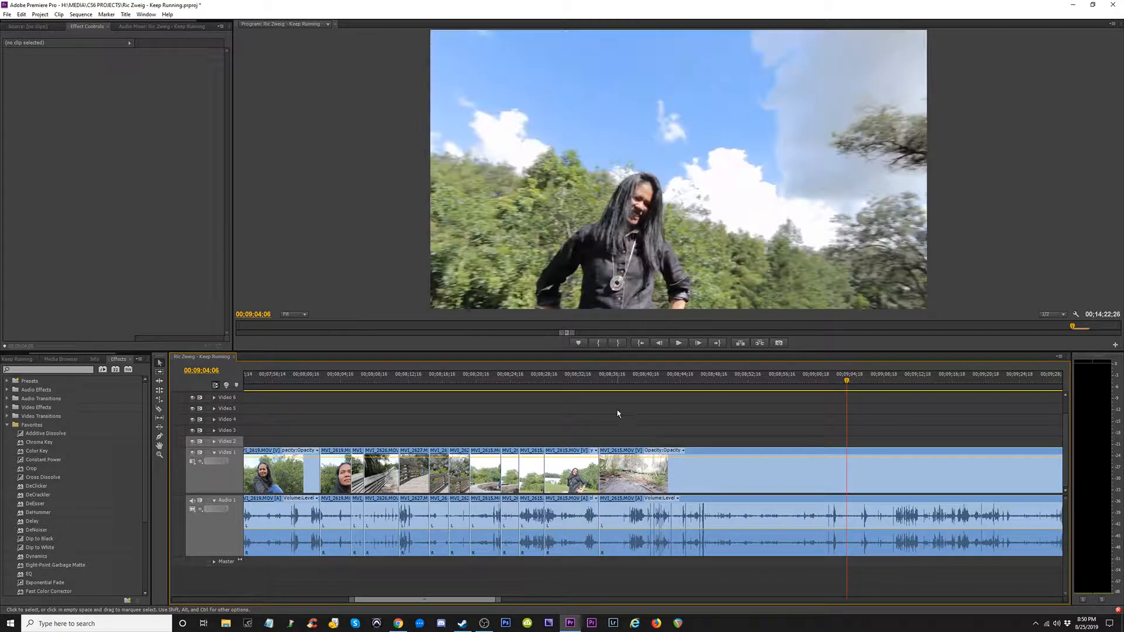
# - Split the MVI_2615 clip at 00;08;37;06, shortly after its opening ground shot
pyautogui.moveTo(593, 381)
pyautogui.mouseDown()
pyautogui.moveTo(632, 386)
pyautogui.moveTo(515, 381)
pyautogui.moveTo(602, 397)
pyautogui.mouseUp()
pyautogui.press('=')
pyautogui.press('c')
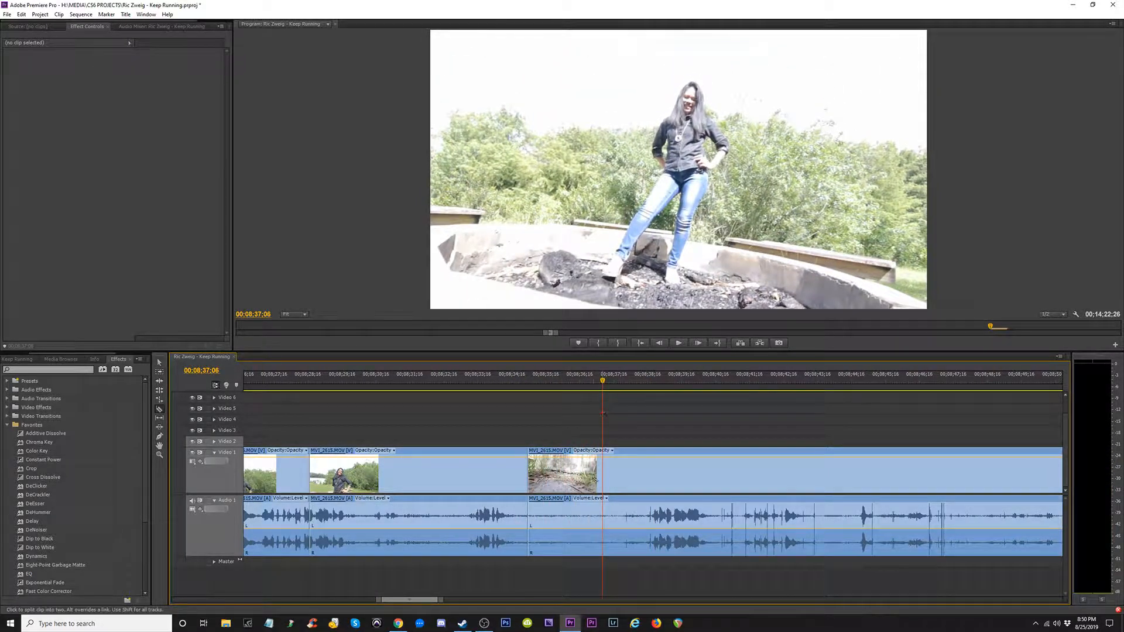
pyautogui.click(610, 482)
pyautogui.hotkey('ctrl', 'z')
pyautogui.click(606, 479)
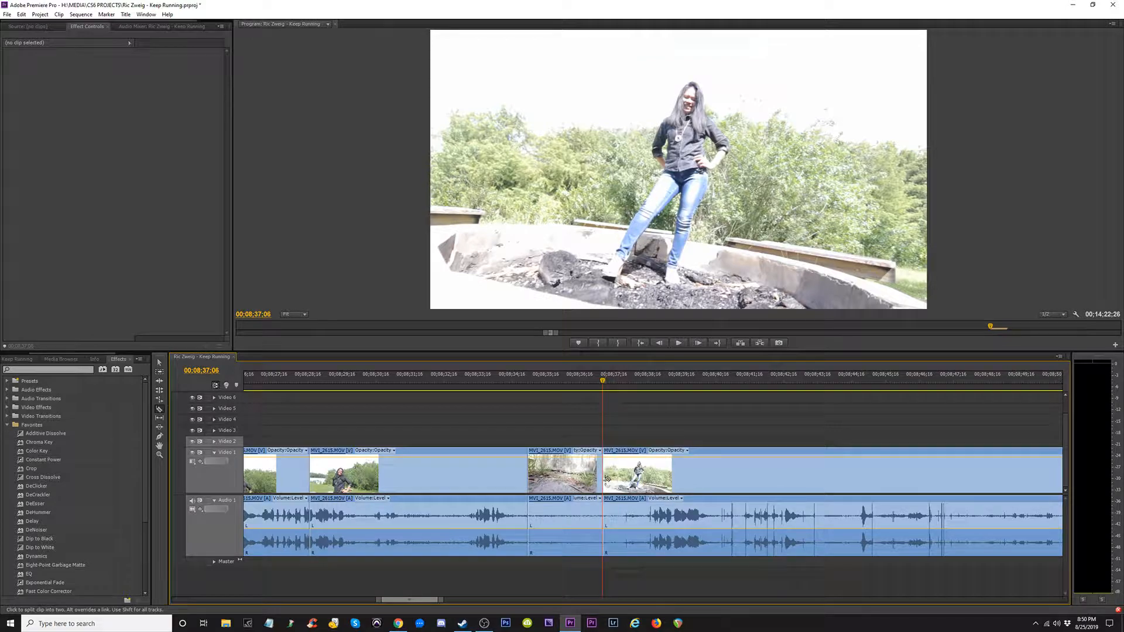
# - Trim the start of the MVI_2615 piece after the cut to 00;08;59;29 and close the gap
pyautogui.moveTo(609, 386); pyautogui.dragTo(981, 416)
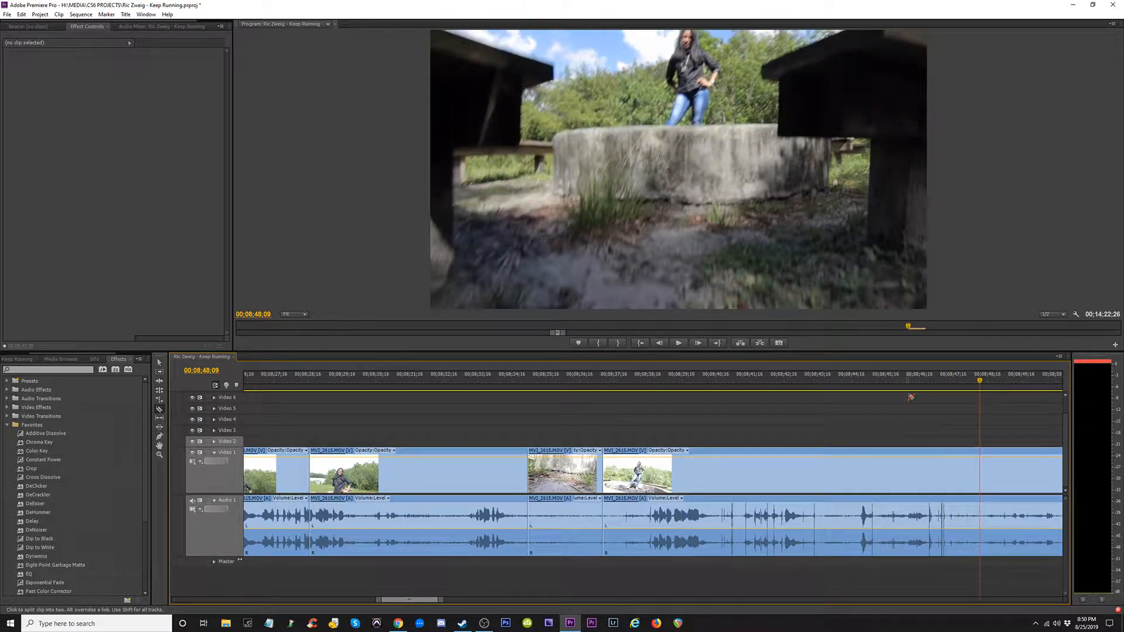
pyautogui.press('-')
pyautogui.moveTo(737, 380); pyautogui.dragTo(766, 394)
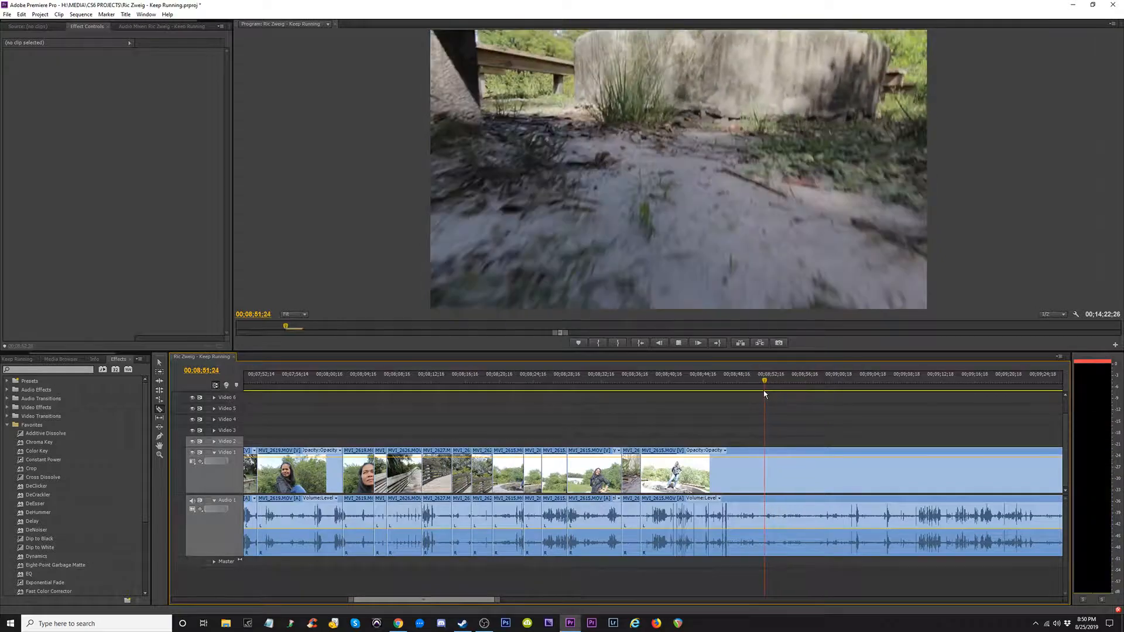
pyautogui.press('space')
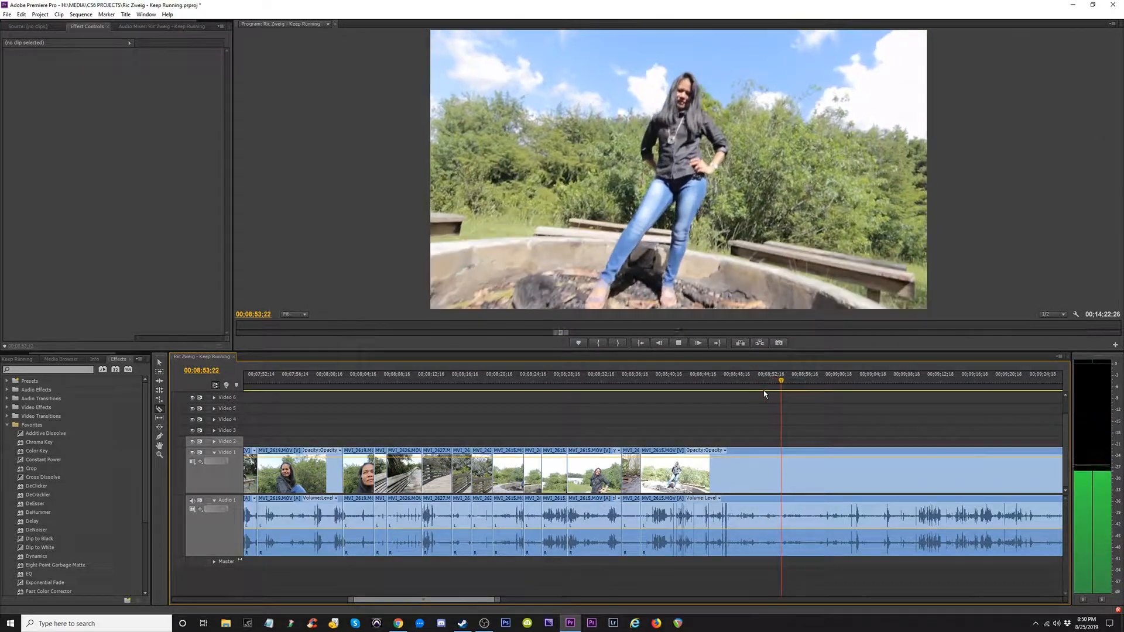
pyautogui.press('space')
pyautogui.moveTo(785, 383); pyautogui.dragTo(834, 390)
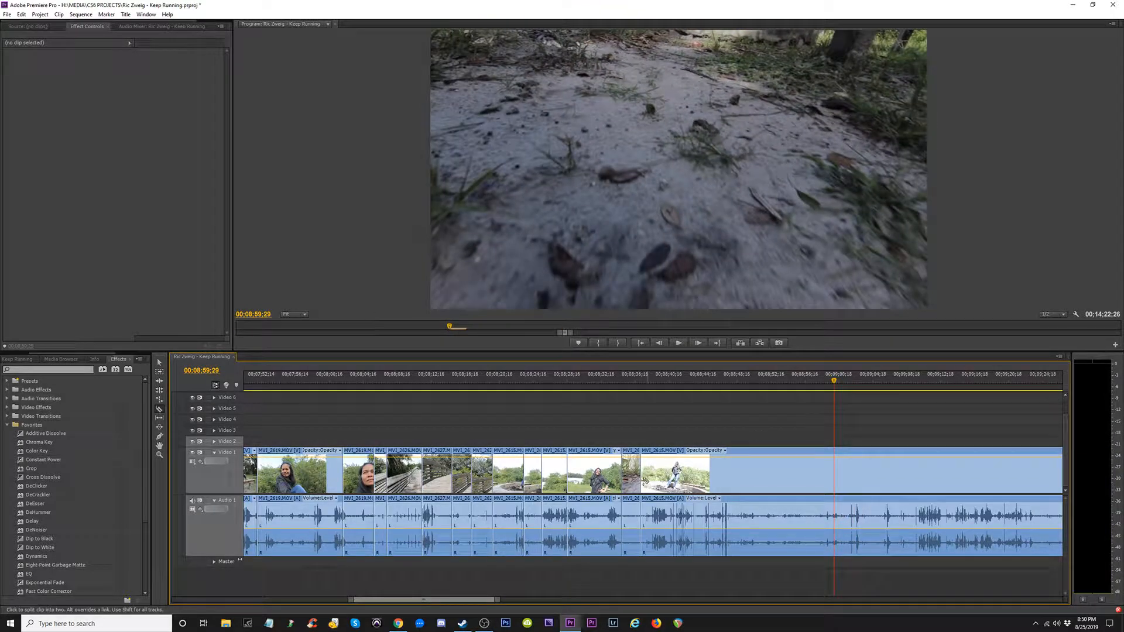
pyautogui.moveTo(648, 474); pyautogui.dragTo(750, 460)
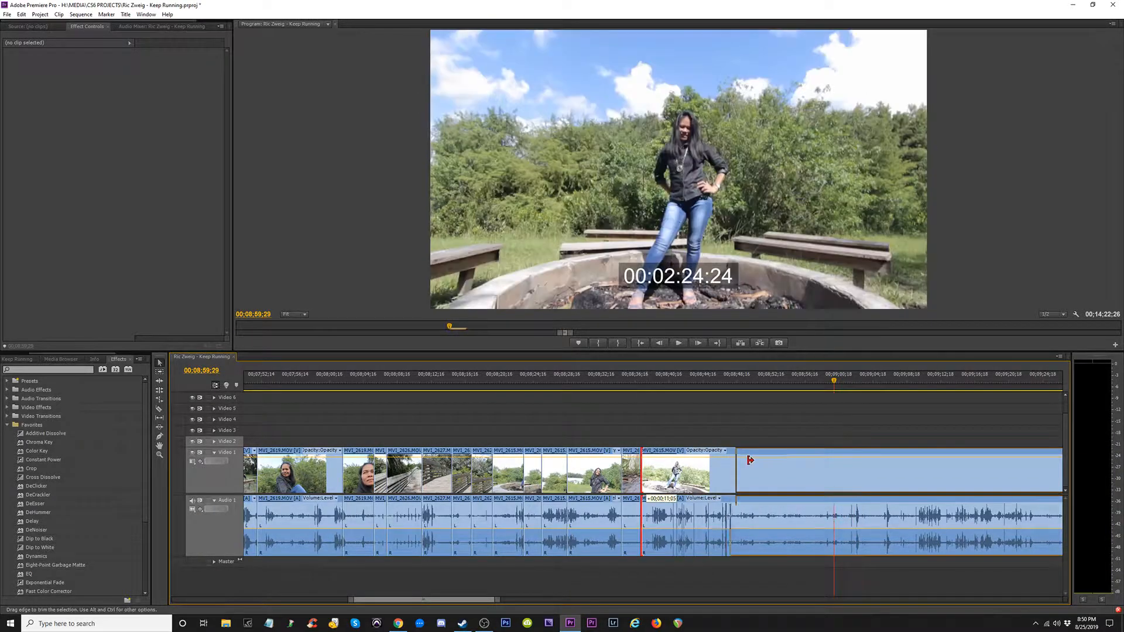
pyautogui.moveTo(841, 459); pyautogui.dragTo(841, 461)
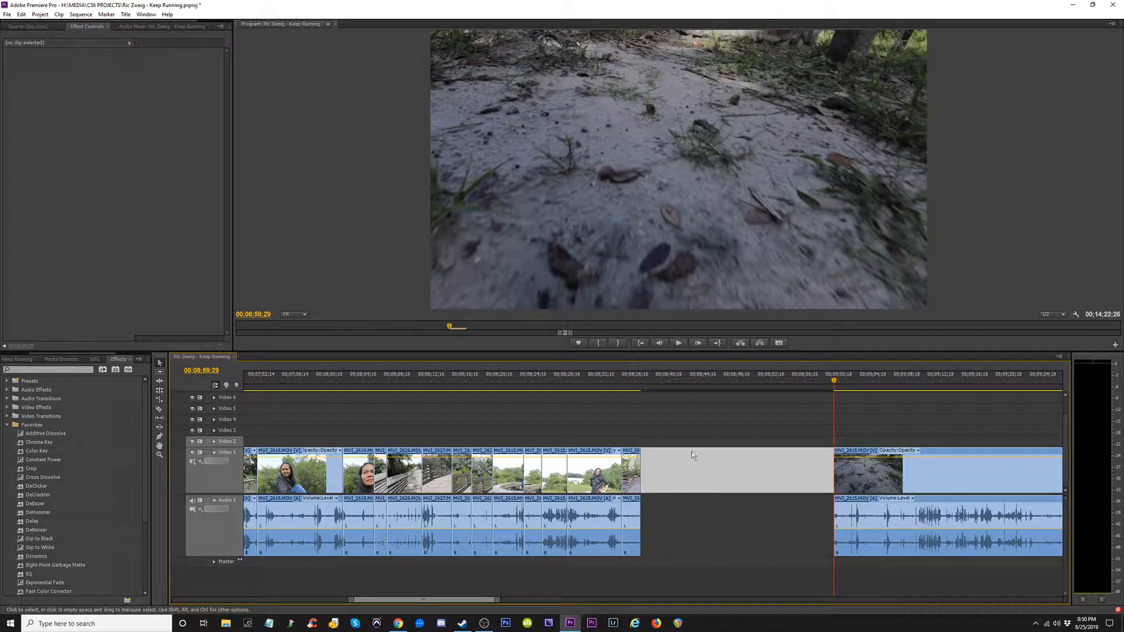
pyautogui.press('Delete')
# - Split the remaining MVI_2615 clip at 00;09;15;07 and 00;08;39;24
pyautogui.moveTo(645, 380); pyautogui.dragTo(959, 450)
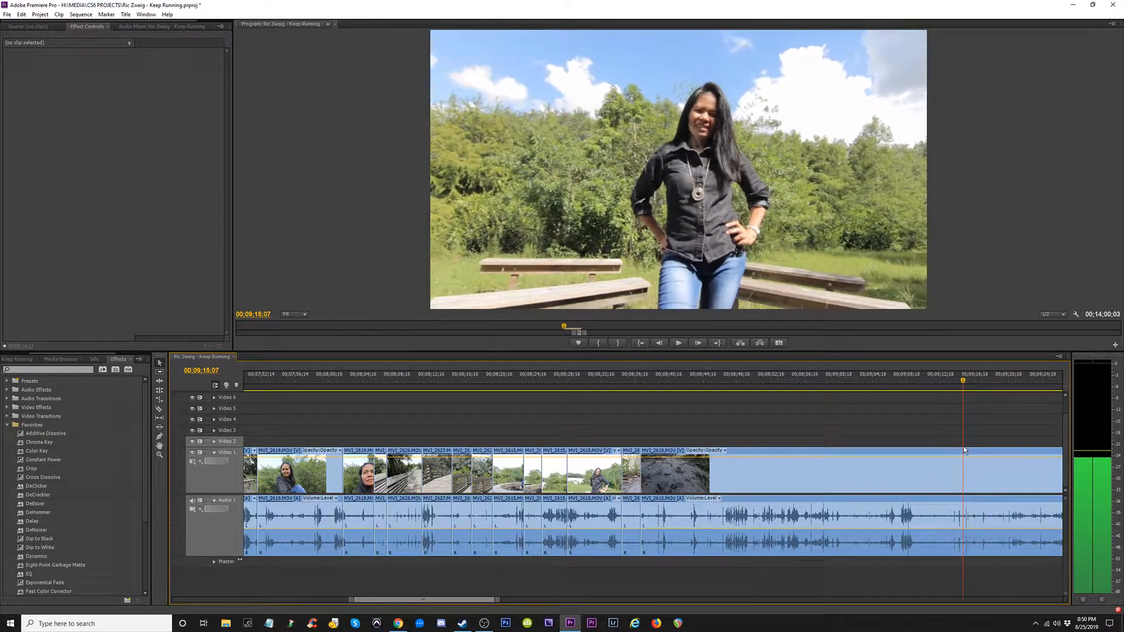
pyautogui.click(964, 480)
pyautogui.moveTo(918, 389); pyautogui.dragTo(664, 383)
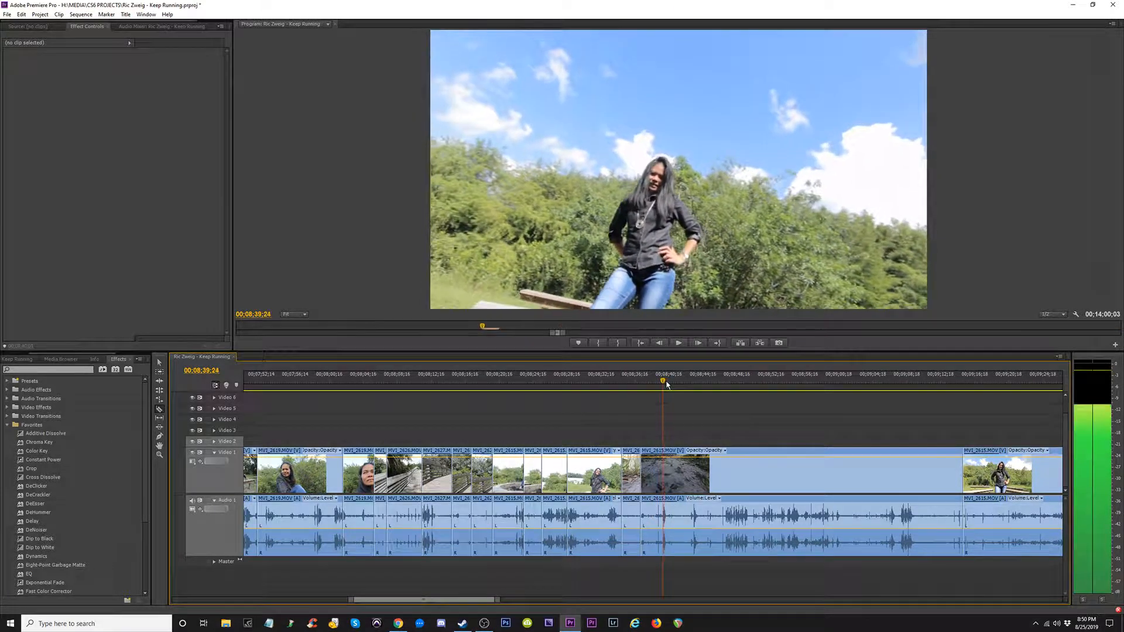
pyautogui.hotkey('ctrl', 'k')
# - Delete the MVI_2615 section between the two new cuts and close the gap
pyautogui.click(711, 483)
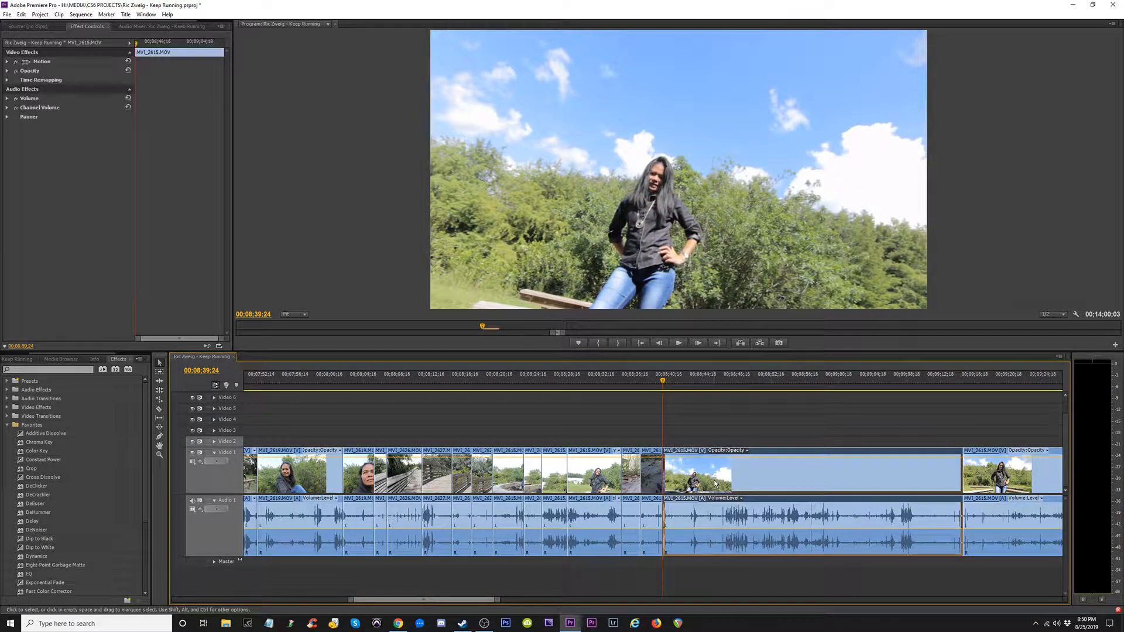
pyautogui.press('Delete')
pyautogui.click(715, 472)
pyautogui.press('Delete')
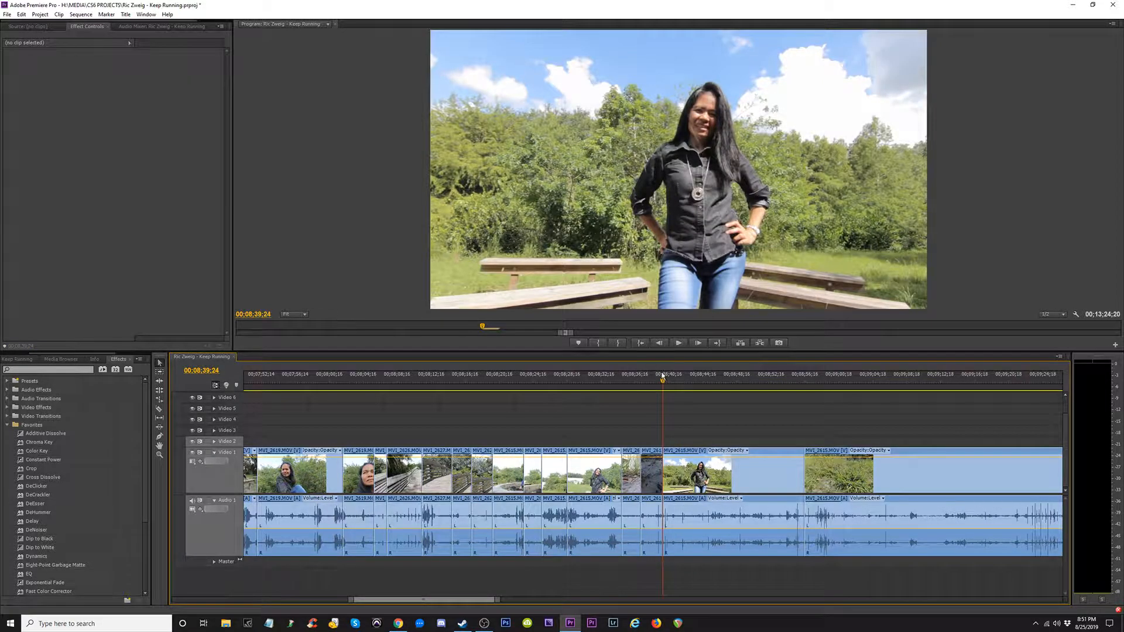
# - Review the MVI_2615 piece starting at 00;08;39;24, delete it and close the gap
pyautogui.moveTo(662, 377); pyautogui.dragTo(826, 391)
pyautogui.moveTo(646, 381); pyautogui.dragTo(724, 388)
pyautogui.click(721, 471)
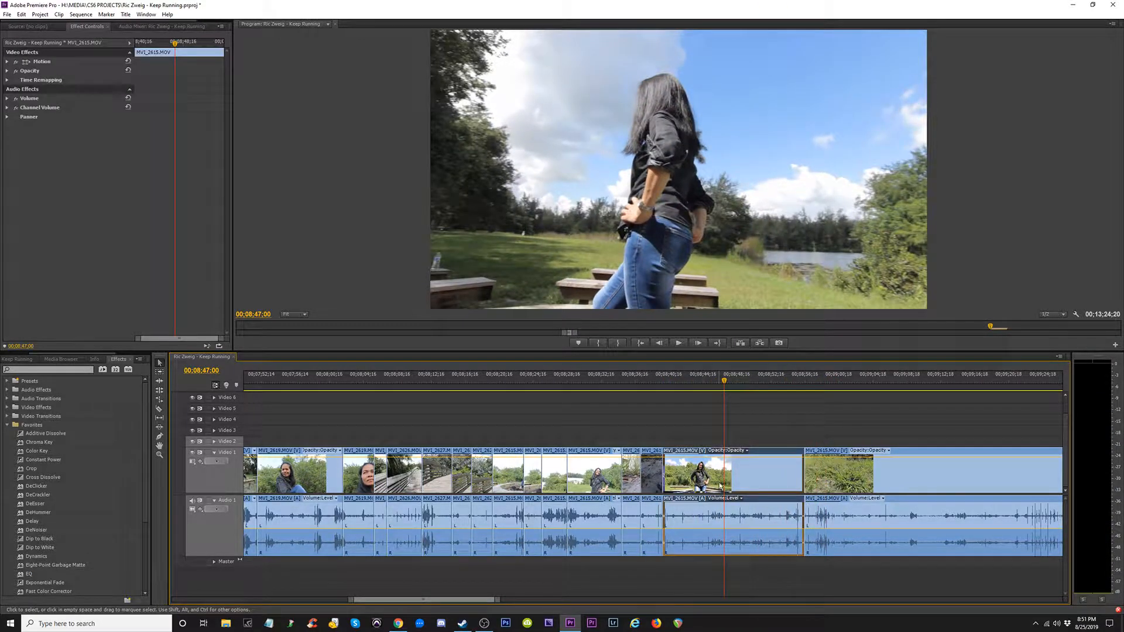
pyautogui.press('Delete')
pyautogui.click(702, 462)
pyautogui.press('Delete')
# - Review the long MVI_2615 clip that now follows the 00;08;39;24 cut and delete it from the sequence
pyautogui.moveTo(666, 382); pyautogui.dragTo(924, 415)
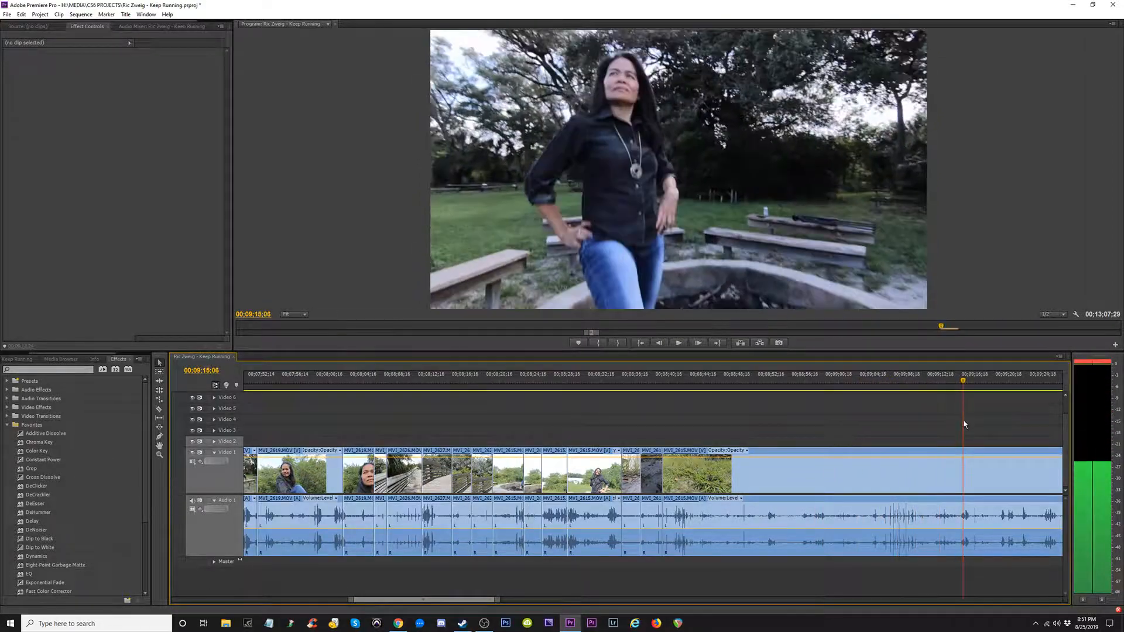
pyautogui.press('-')
pyautogui.press('-')
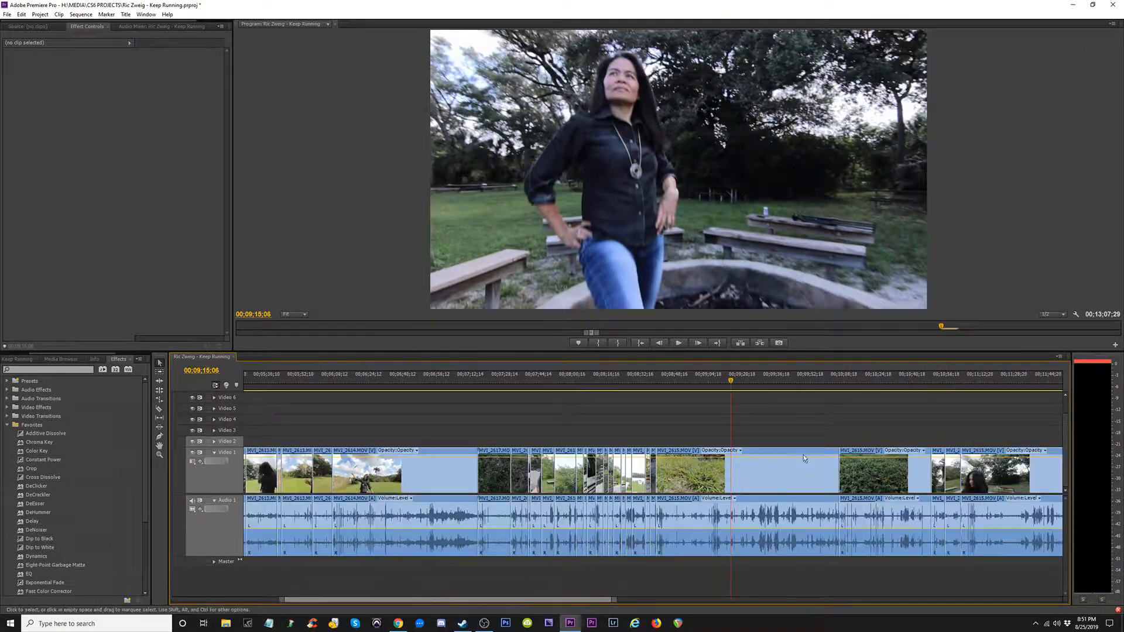
pyautogui.moveTo(728, 384); pyautogui.dragTo(852, 391)
pyautogui.click(770, 481)
pyautogui.press('Delete')
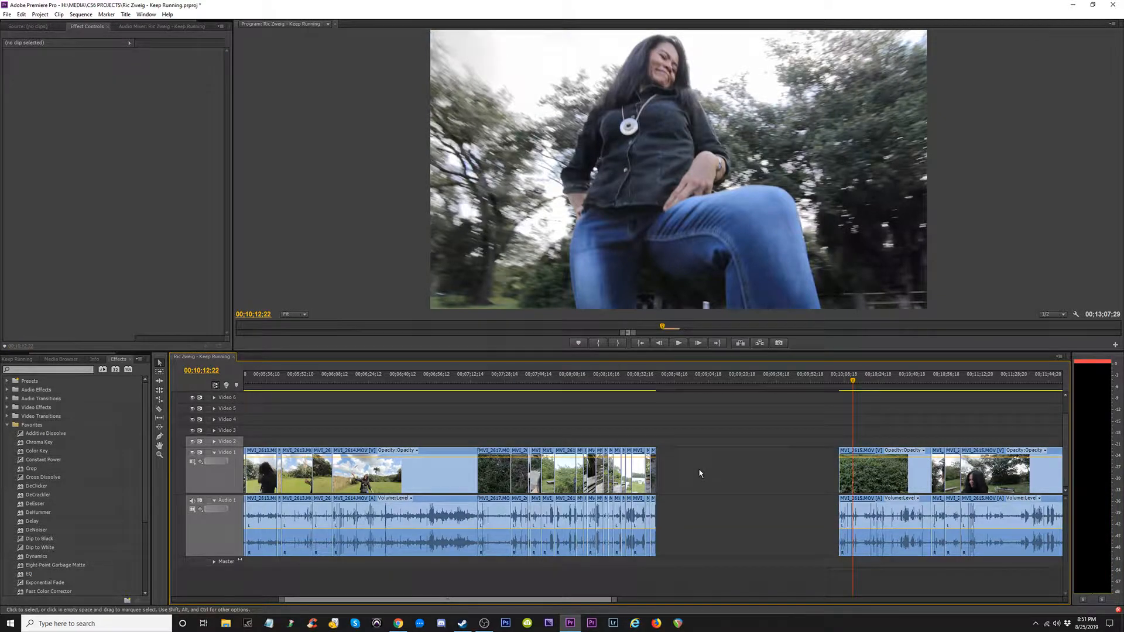
# - Close the gap left by the deleted clip and split the MVI_2615 clip that follows at 00;08;48;29
pyautogui.click(700, 473)
pyautogui.press('Delete')
pyautogui.moveTo(665, 383); pyautogui.dragTo(722, 395)
pyautogui.press('=')
pyautogui.press('=')
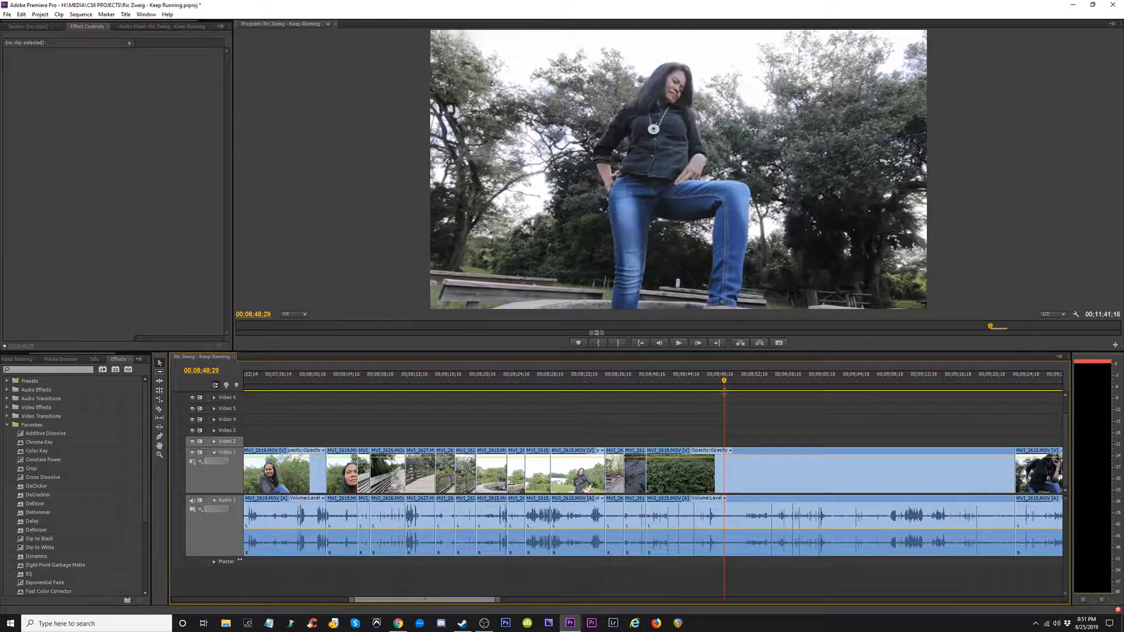
pyautogui.click(729, 482)
pyautogui.press('v')
# - Review the two MVI_2615 clips on either side of the 00;08;48;29 cut, delete both and close the gap
pyautogui.moveTo(732, 373); pyautogui.dragTo(967, 417)
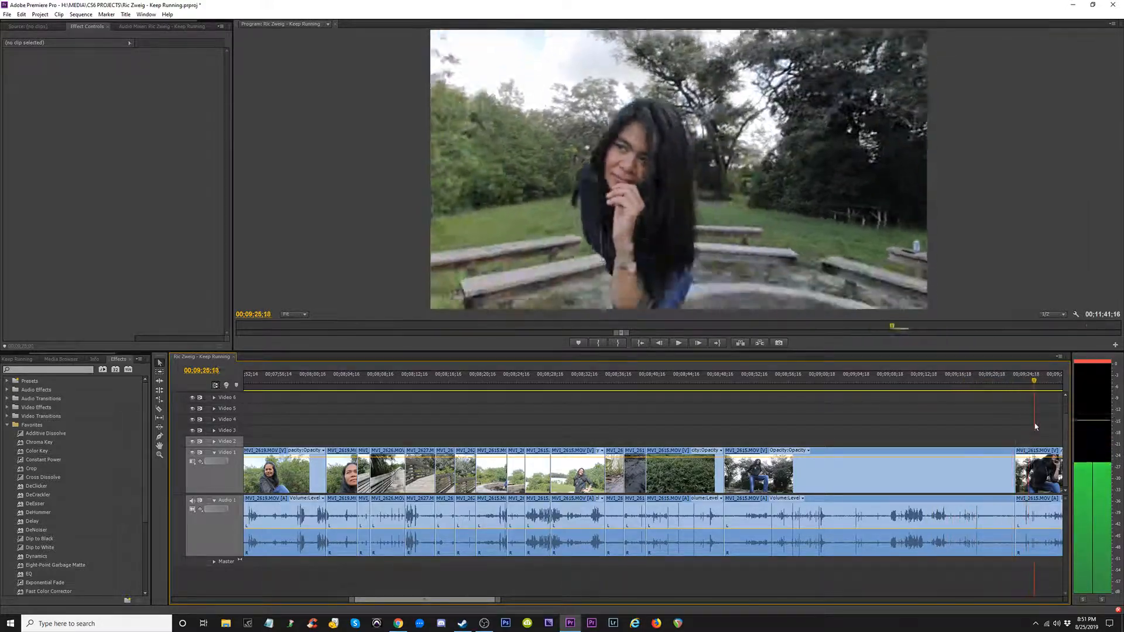
pyautogui.moveTo(1036, 427); pyautogui.dragTo(802, 493)
pyautogui.moveTo(755, 378); pyautogui.dragTo(1007, 407)
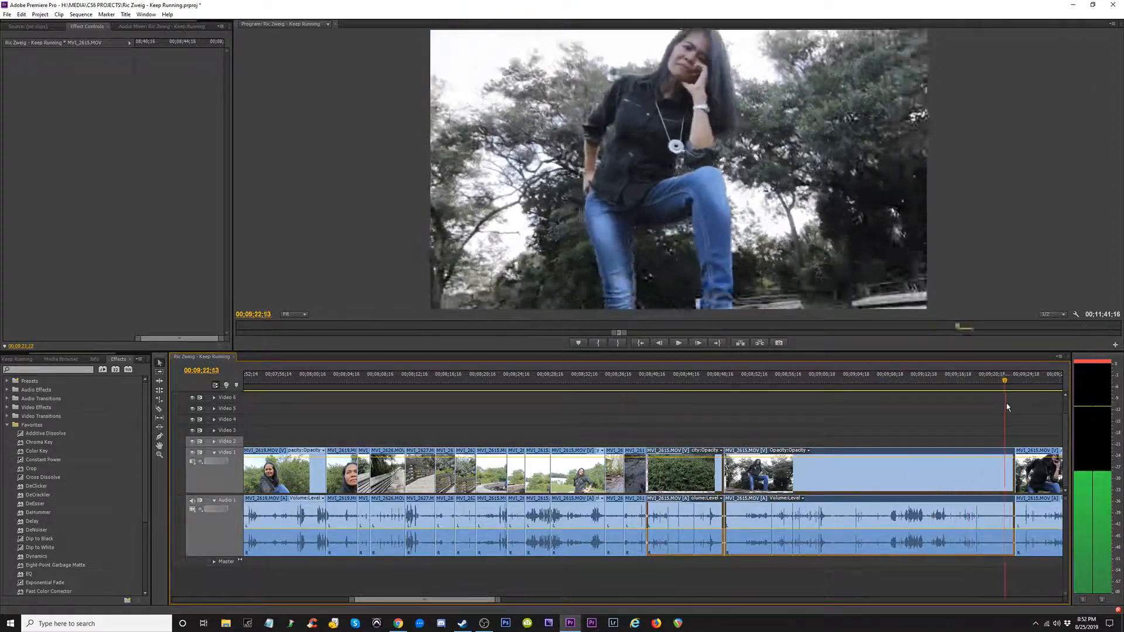
pyautogui.press('Delete')
pyautogui.click(712, 482)
pyautogui.press('Delete')
# - Review the short MVI_2615 clip that now follows 00;08;39;24, delete it and close the gap
pyautogui.moveTo(643, 384); pyautogui.dragTo(677, 389)
pyautogui.press('space')
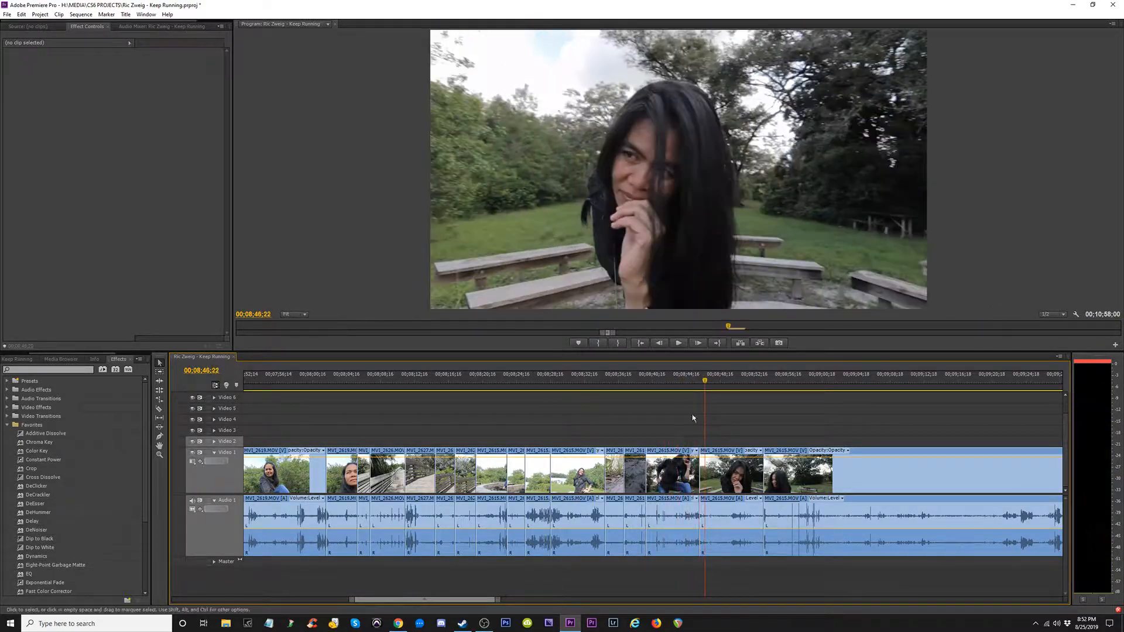
pyautogui.click(662, 475)
pyautogui.press('Delete')
pyautogui.press('Delete')
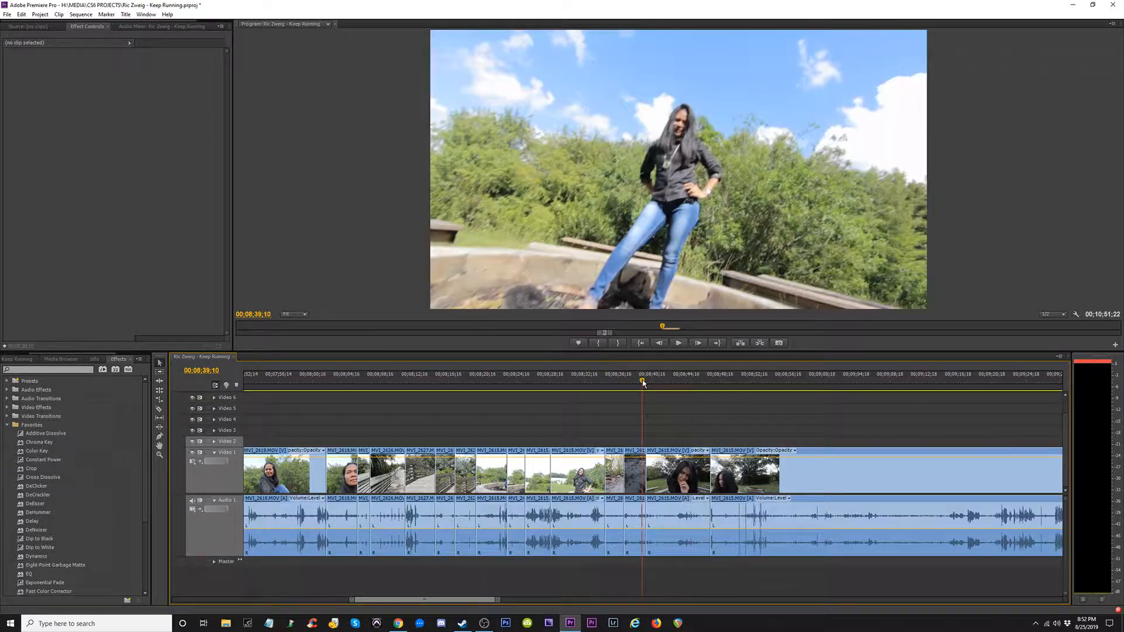
# - Trim the start of the next MVI_2615 clip to 00;08;44;20 and close the gap in front of it
pyautogui.moveTo(643, 383); pyautogui.dragTo(687, 417)
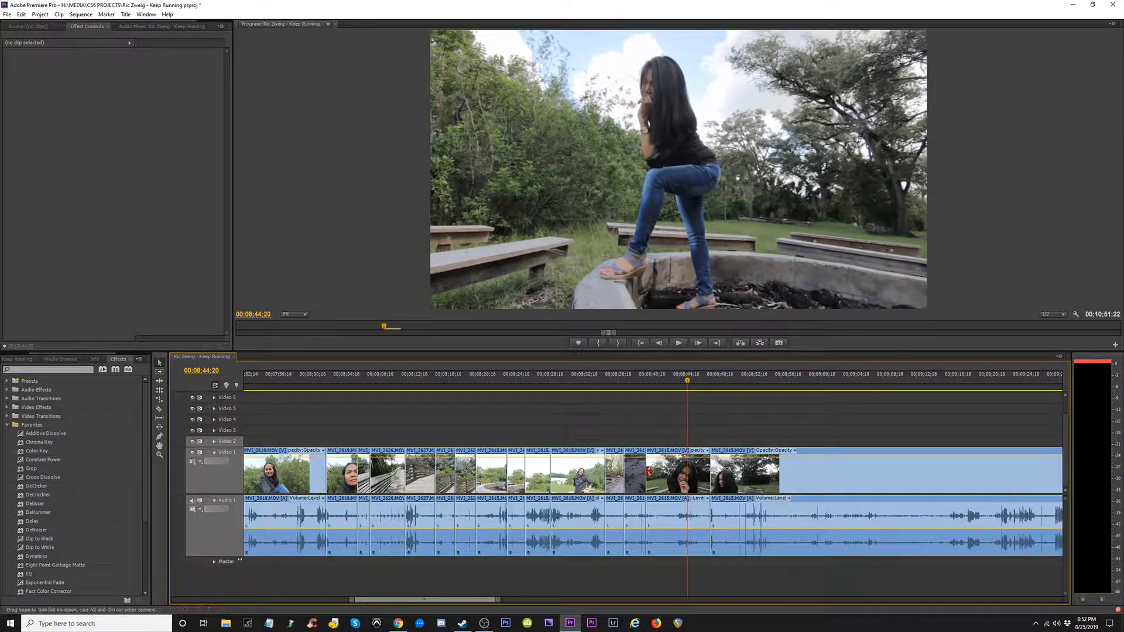
pyautogui.moveTo(649, 471); pyautogui.dragTo(687, 478)
pyautogui.click(657, 477)
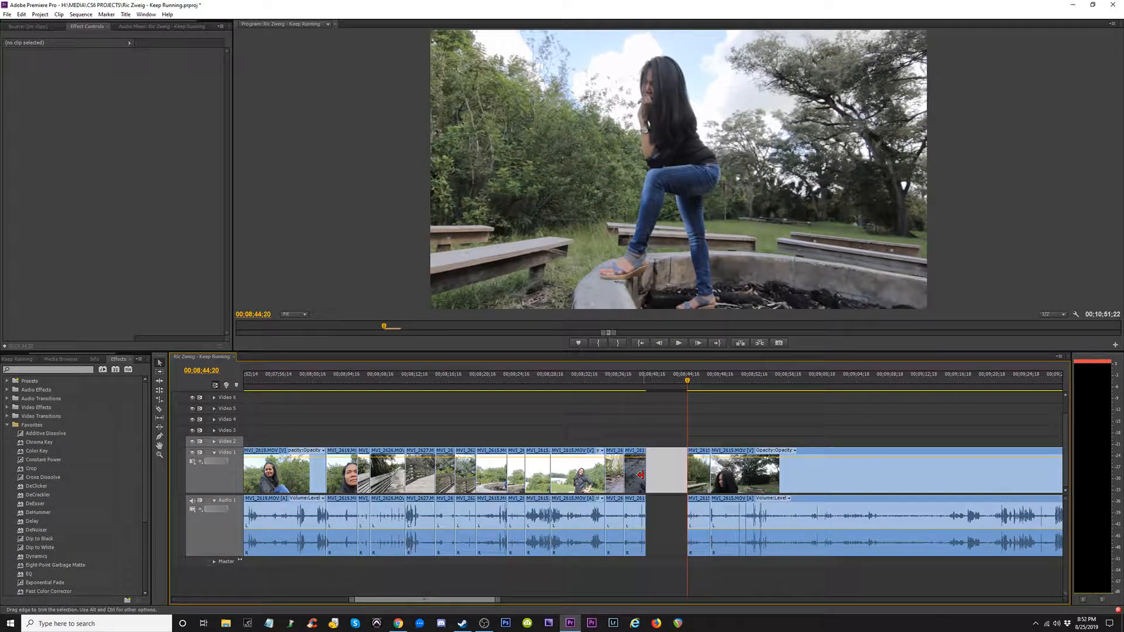
pyautogui.press('Delete')
# - Try trimming the start of the last long MVI_2615 clip to beyond 00;09;24;24, and undo the trim
pyautogui.moveTo(653, 382); pyautogui.dragTo(1089, 481)
pyautogui.moveTo(568, 393); pyautogui.dragTo(924, 397)
pyautogui.click(617, 487)
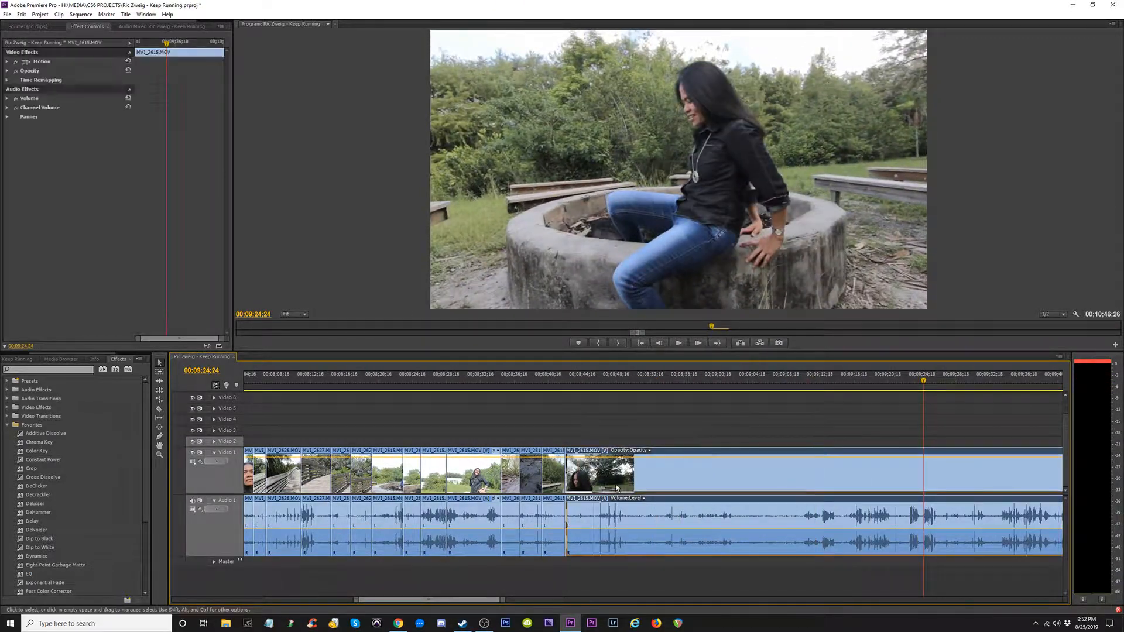
pyautogui.moveTo(568, 488); pyautogui.dragTo(1038, 479)
pyautogui.press('-')
pyautogui.press('-')
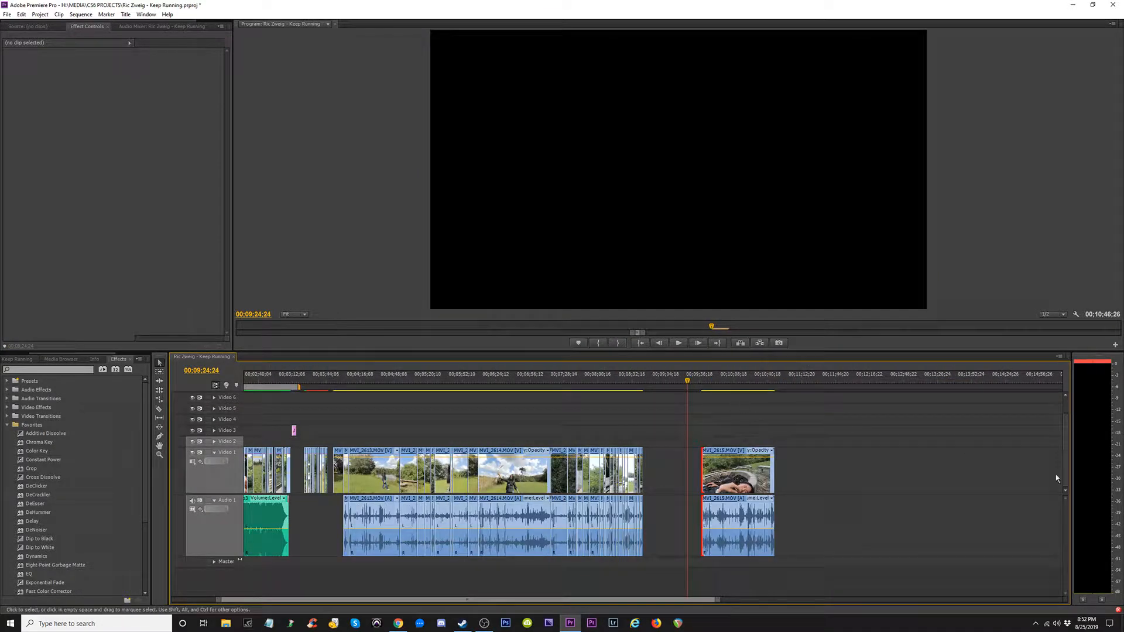
pyautogui.press('-')
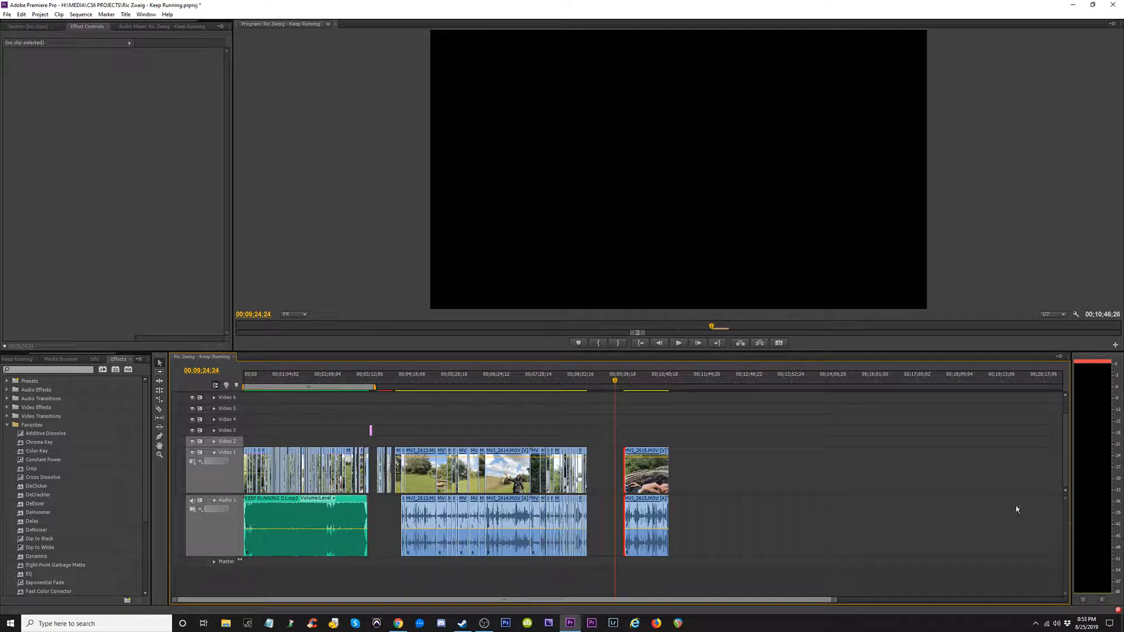
pyautogui.press('=')
pyautogui.press('=')
pyautogui.press('=')
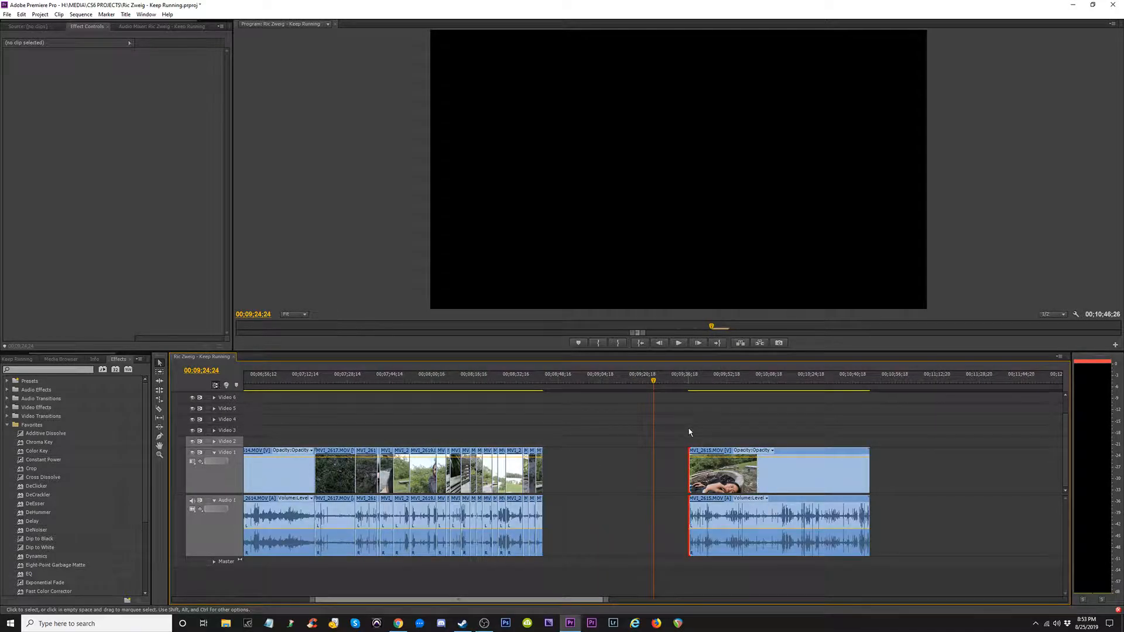
pyautogui.hotkey('ctrl', 'z')
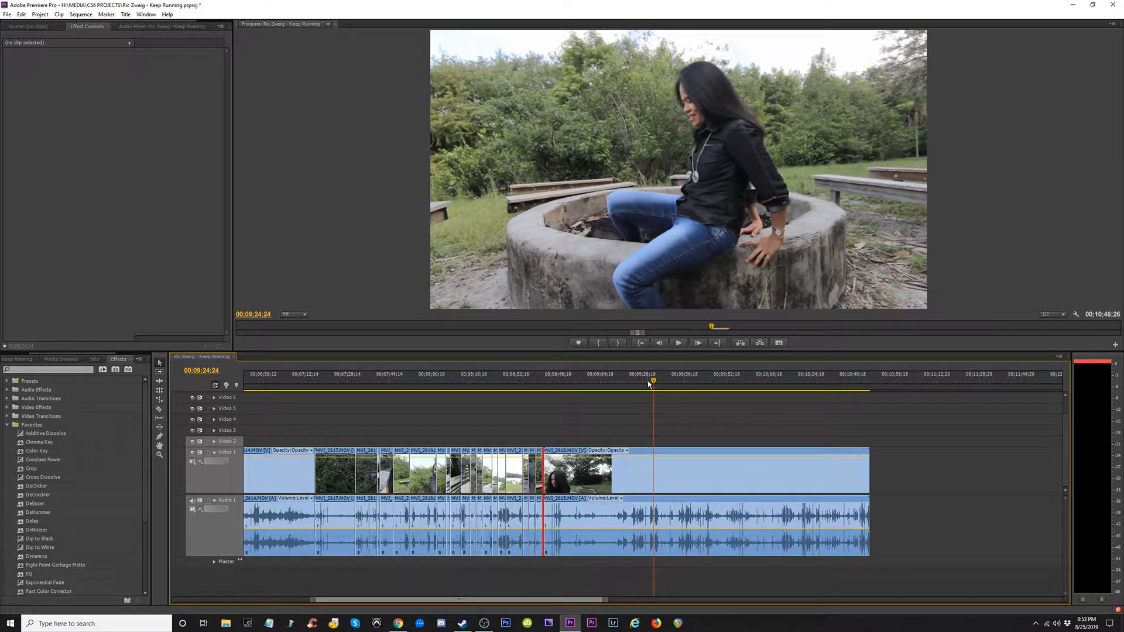
# - Review the last long MVI_2615 clip and split it at 00;10;03;14
pyautogui.press('-')
pyautogui.press('-')
pyautogui.press('=')
pyautogui.press('=')
pyautogui.press('=')
pyautogui.moveTo(478, 384); pyautogui.dragTo(532, 385)
pyautogui.moveTo(624, 389); pyautogui.dragTo(884, 436)
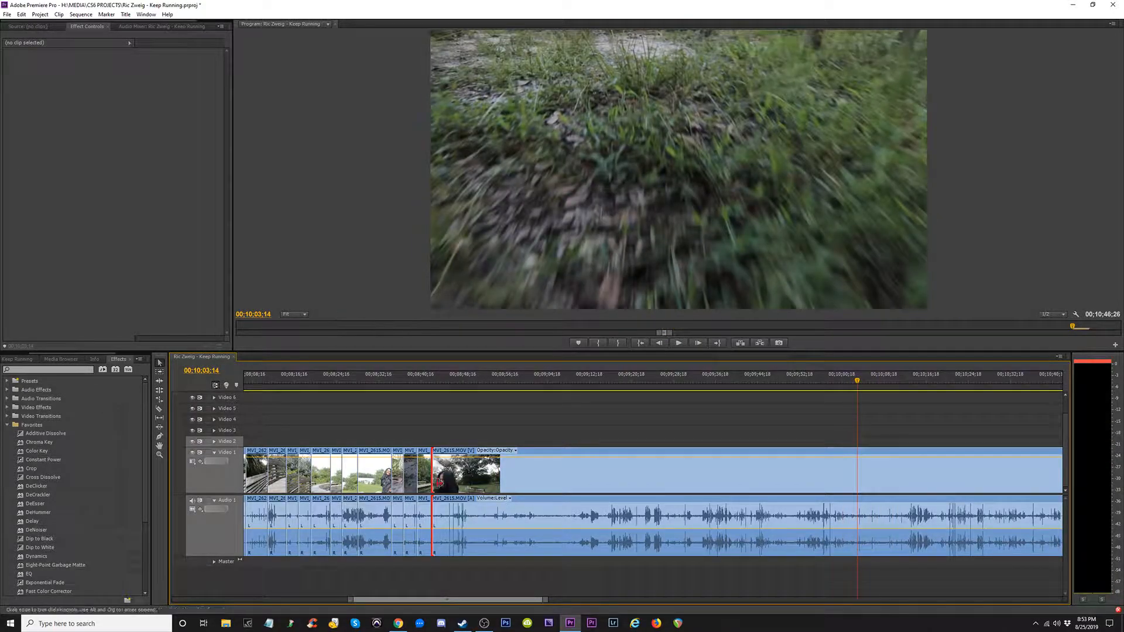
pyautogui.moveTo(438, 484); pyautogui.dragTo(405, 467)
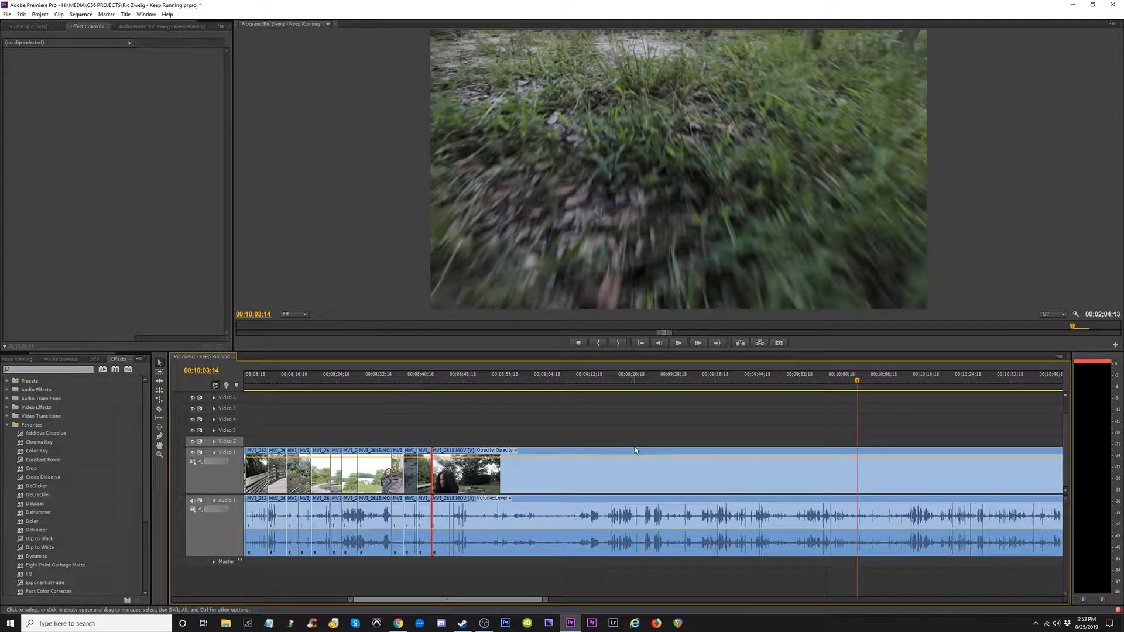
pyautogui.click(858, 480)
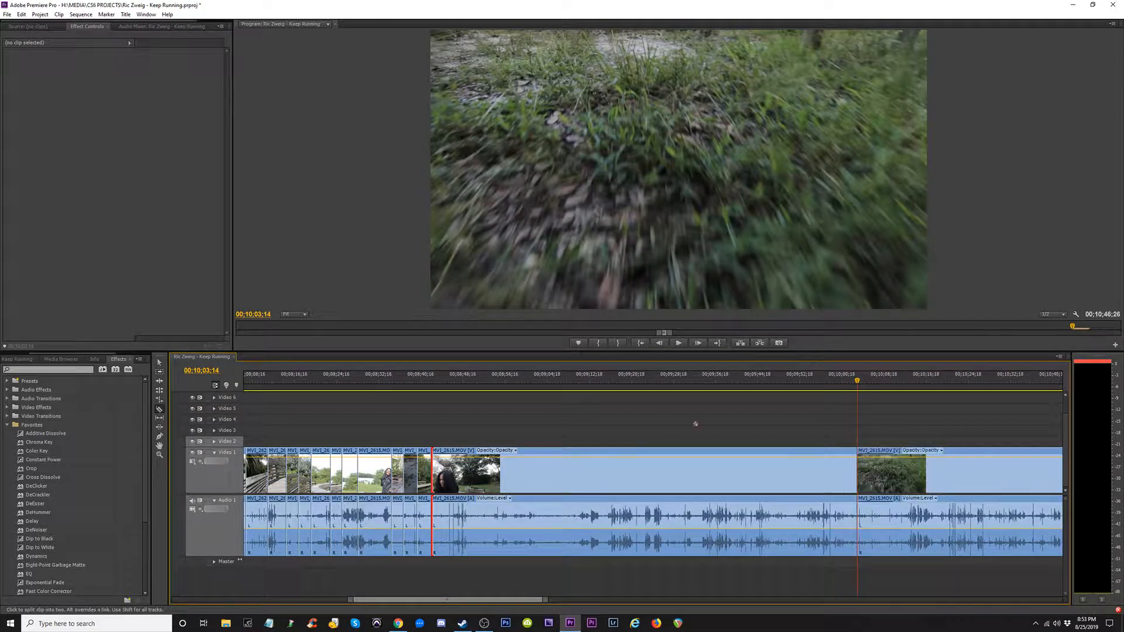
# - Review the MVI_2615 section before the 00;10;03;14 cut and split it at 00;09;47;08
pyautogui.moveTo(431, 383); pyautogui.dragTo(773, 430)
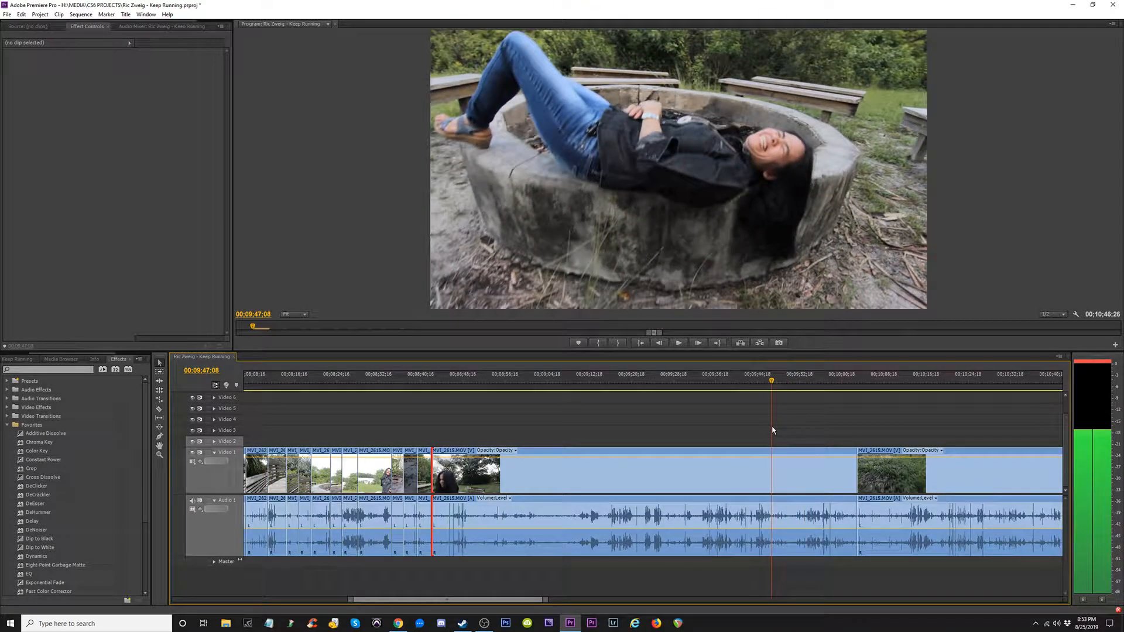
pyautogui.press('c')
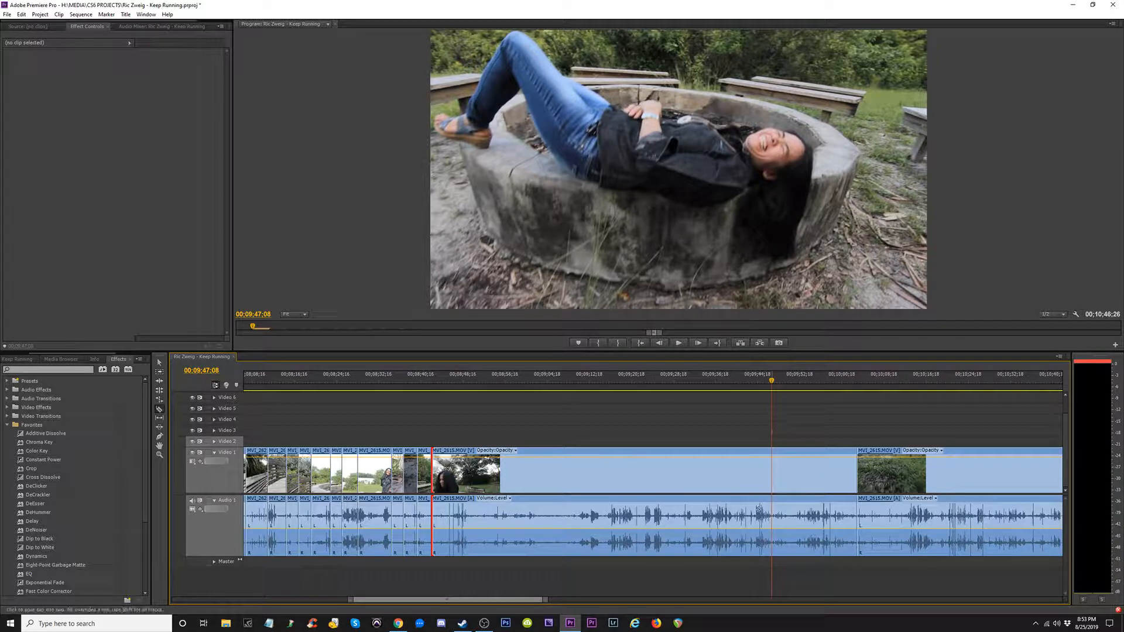
pyautogui.click(770, 484)
pyautogui.press('v')
# - Delete the long MVI_2615 section before the 00;09;47;08 cut and close the gap
pyautogui.click(683, 489)
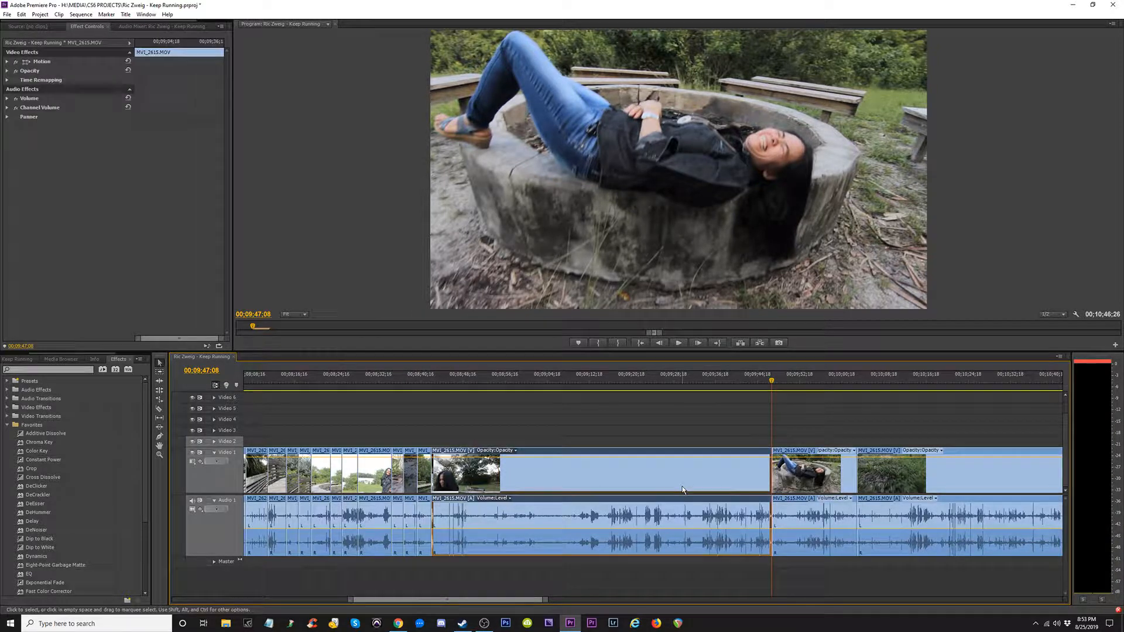
pyautogui.press('Delete')
pyautogui.click(643, 477)
pyautogui.press('Delete')
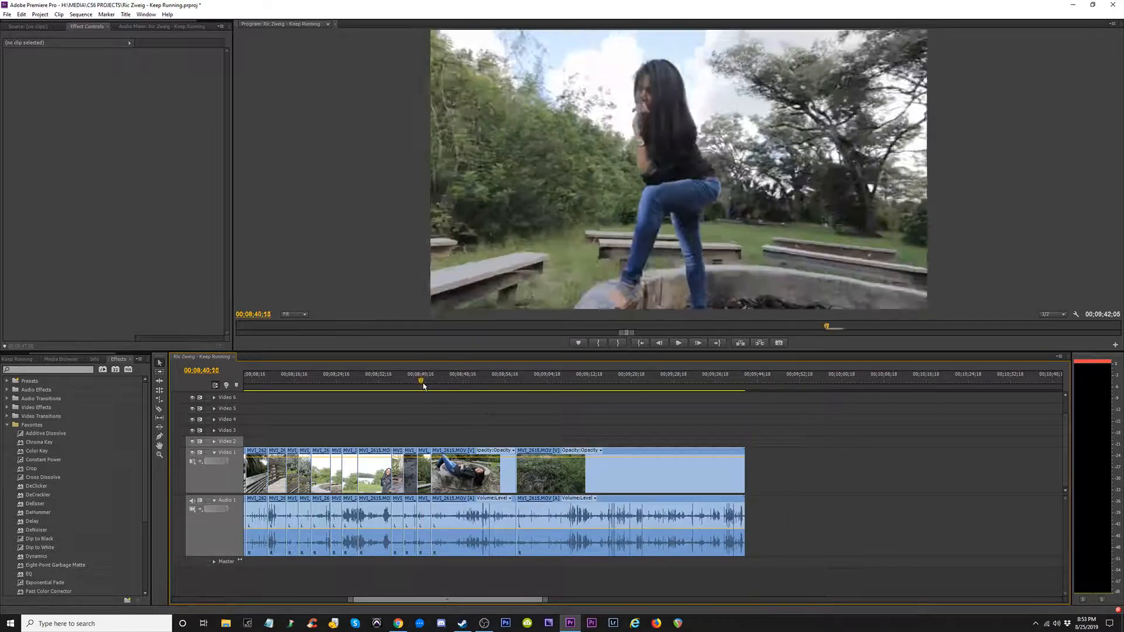
# - Trim the end of the second-to-last MVI_2615 clip to 00;08;45;27 and close the gap behind it
pyautogui.moveTo(423, 387); pyautogui.dragTo(442, 384)
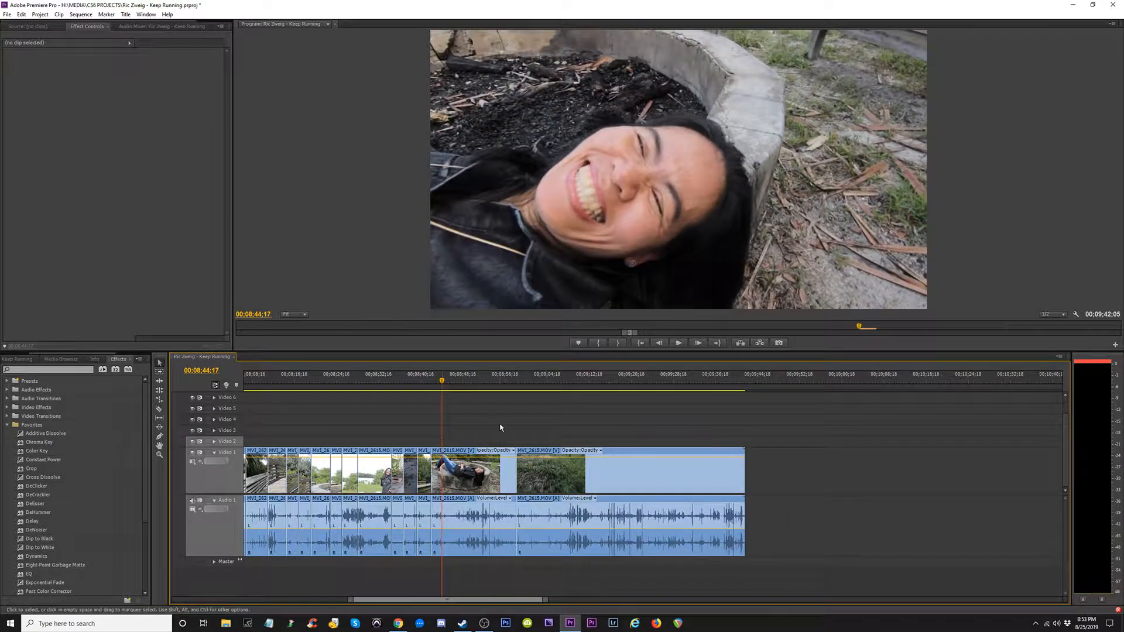
pyautogui.press('=')
pyautogui.press('=')
pyautogui.click(676, 383)
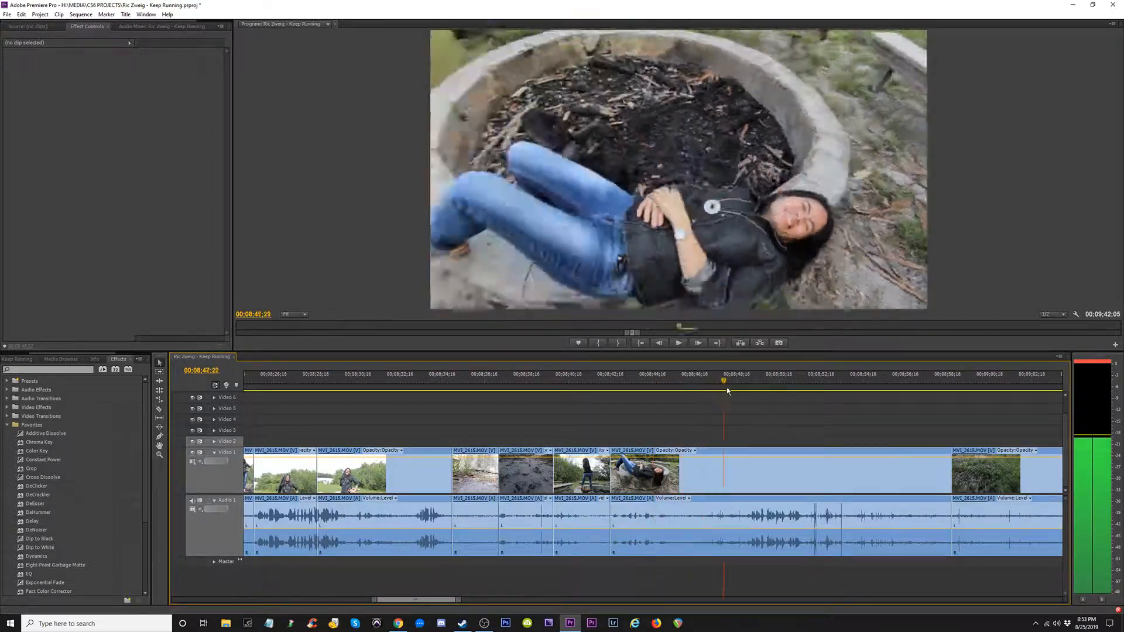
pyautogui.moveTo(728, 391); pyautogui.dragTo(683, 401)
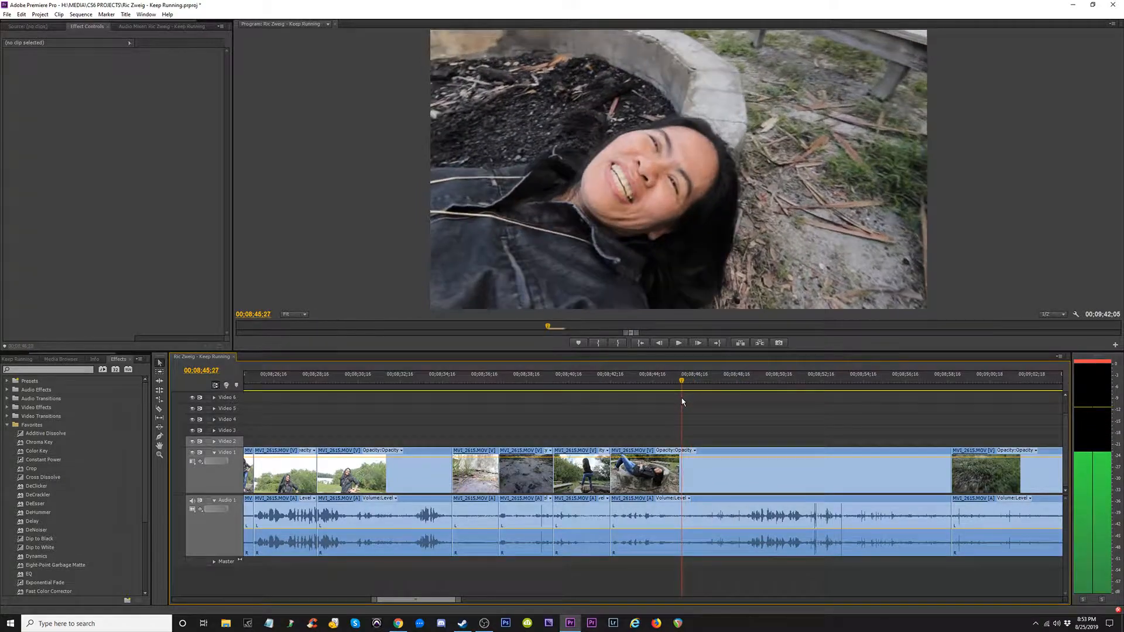
pyautogui.moveTo(946, 479); pyautogui.dragTo(677, 471)
pyautogui.click(719, 484)
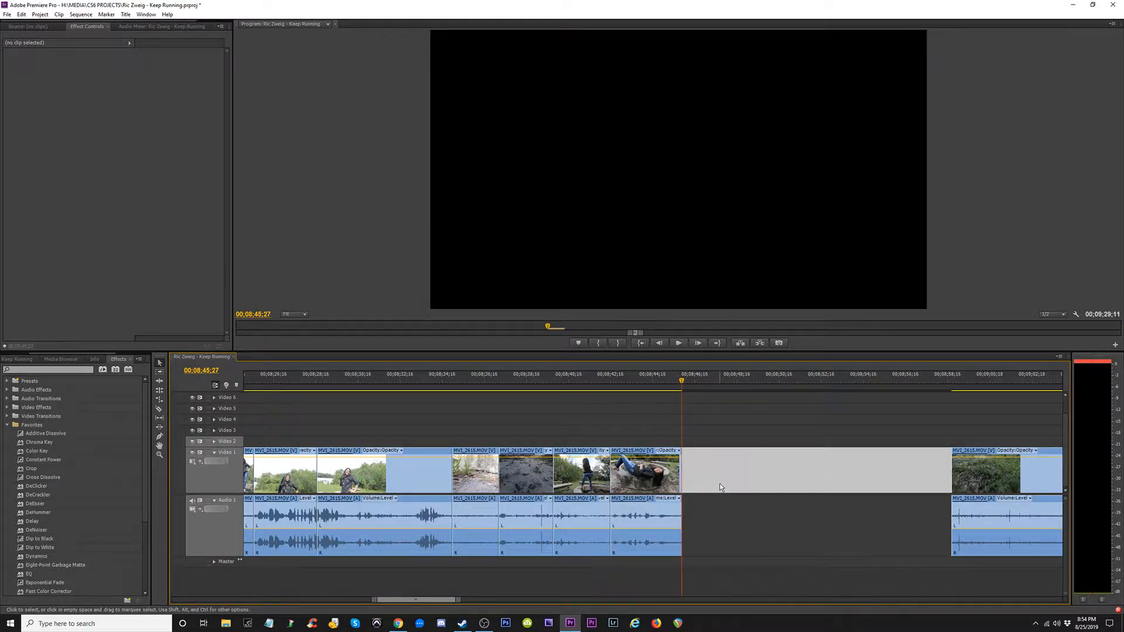
pyautogui.press('Delete')
# - Review the final MVI_2615 clip through to its end to find the part worth keeping
pyautogui.moveTo(685, 381); pyautogui.dragTo(717, 383)
pyautogui.press('-')
pyautogui.press('-')
pyautogui.press('-')
pyautogui.press('-')
pyautogui.press('-')
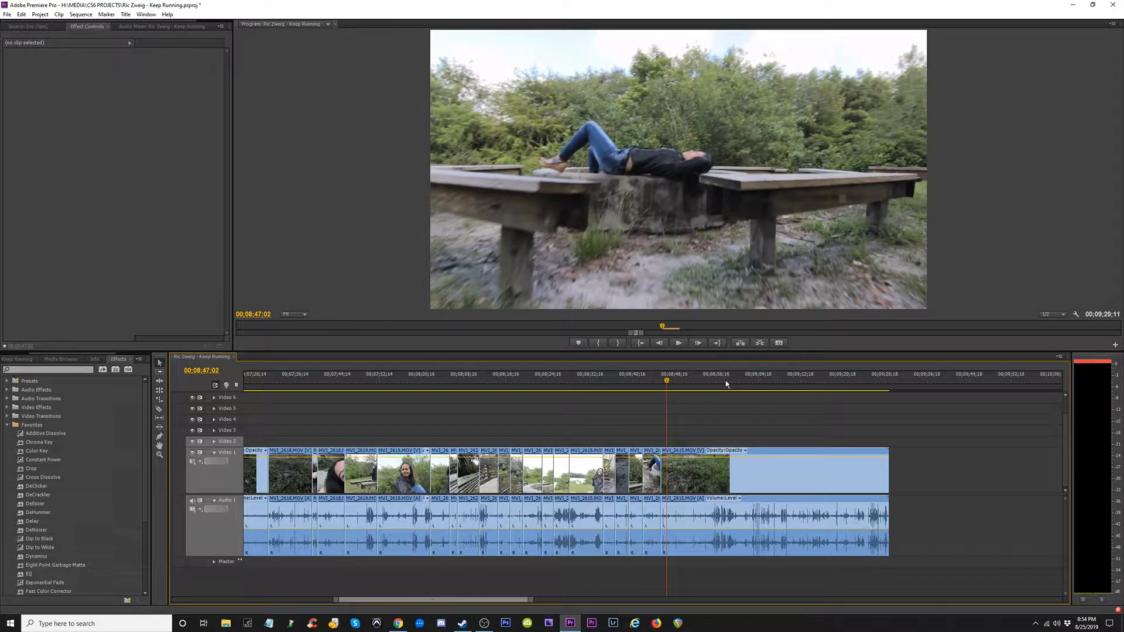
pyautogui.press('=')
pyautogui.press('=')
pyautogui.press('=')
pyautogui.press('=')
pyautogui.press('=')
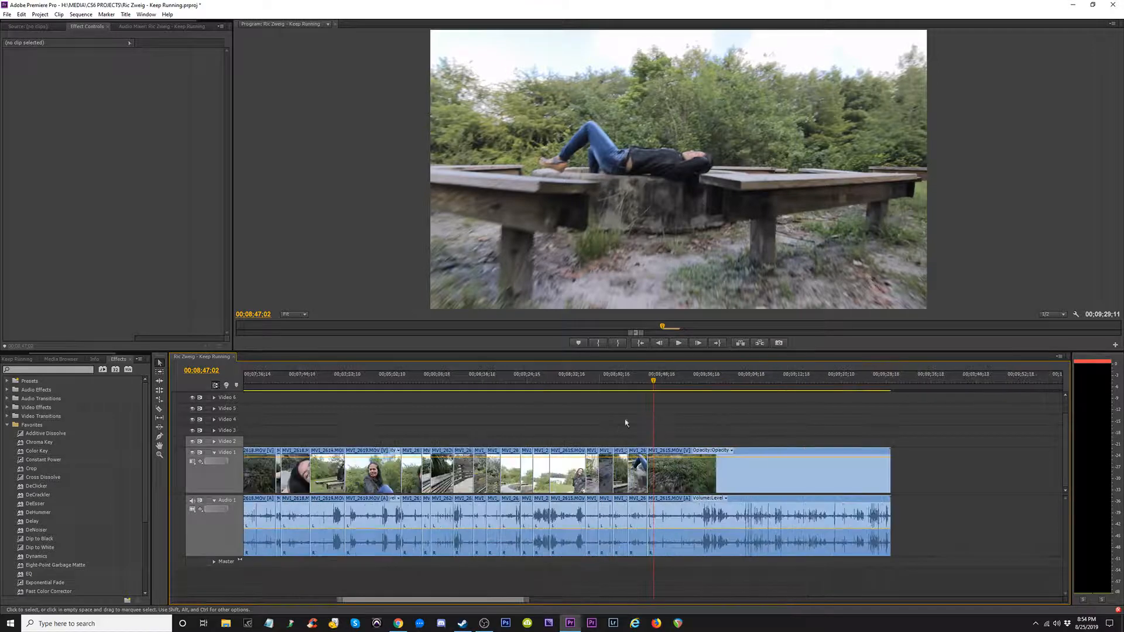
pyautogui.click(664, 380)
pyautogui.moveTo(689, 381); pyautogui.dragTo(829, 383)
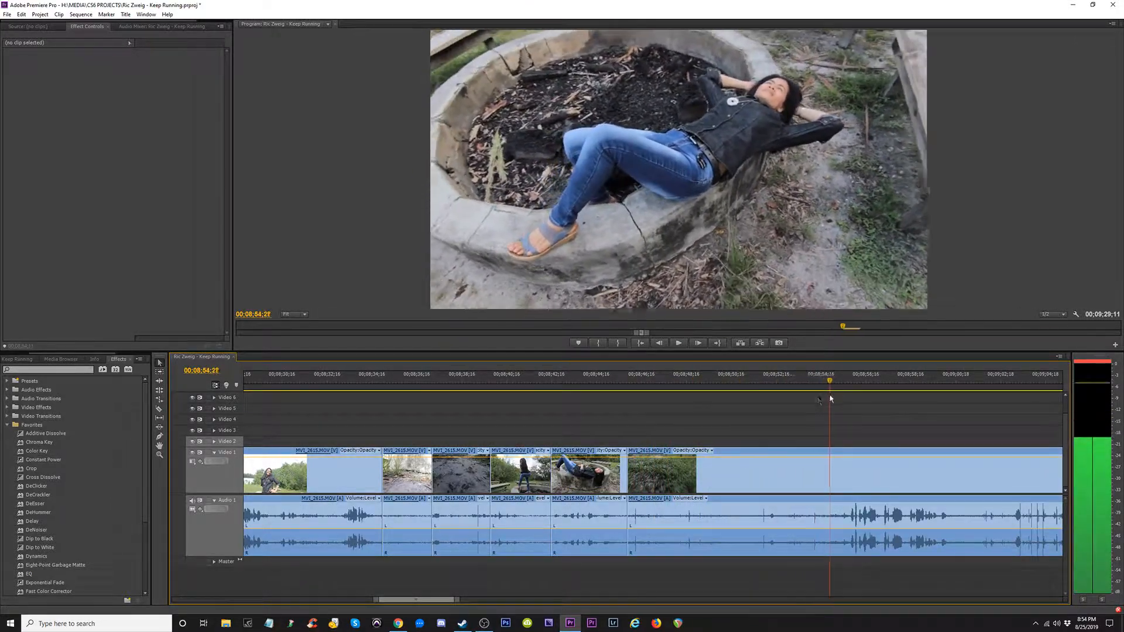
pyautogui.press('-')
pyautogui.moveTo(747, 381); pyautogui.dragTo(861, 381)
pyautogui.press('-')
pyautogui.moveTo(769, 382); pyautogui.dragTo(889, 393)
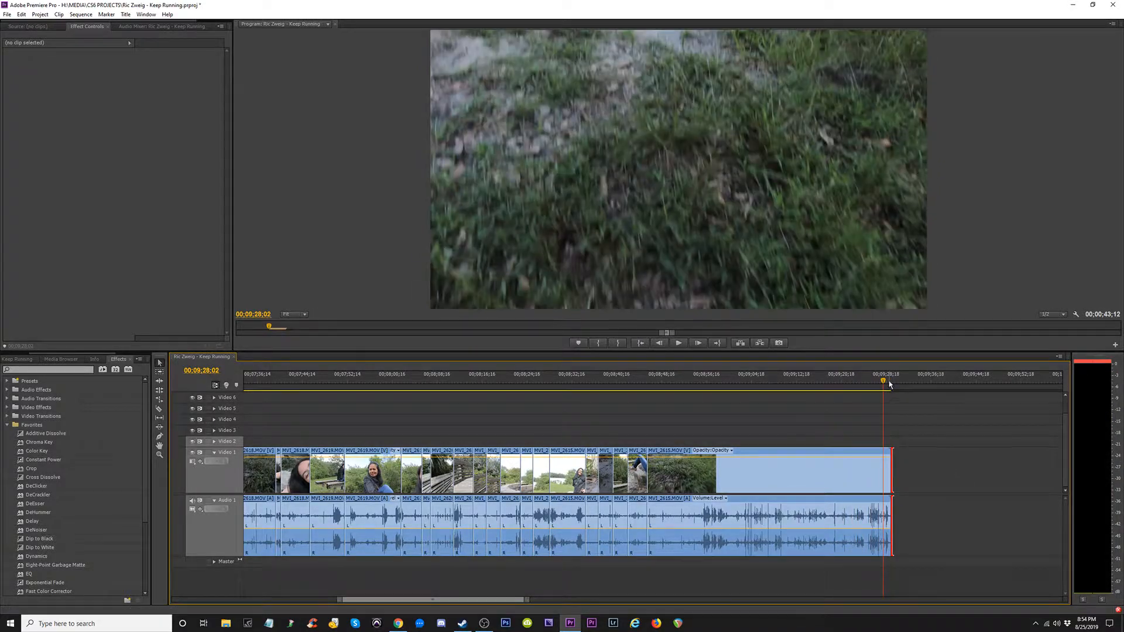
pyautogui.click(891, 380)
pyautogui.moveTo(891, 380); pyautogui.dragTo(847, 390)
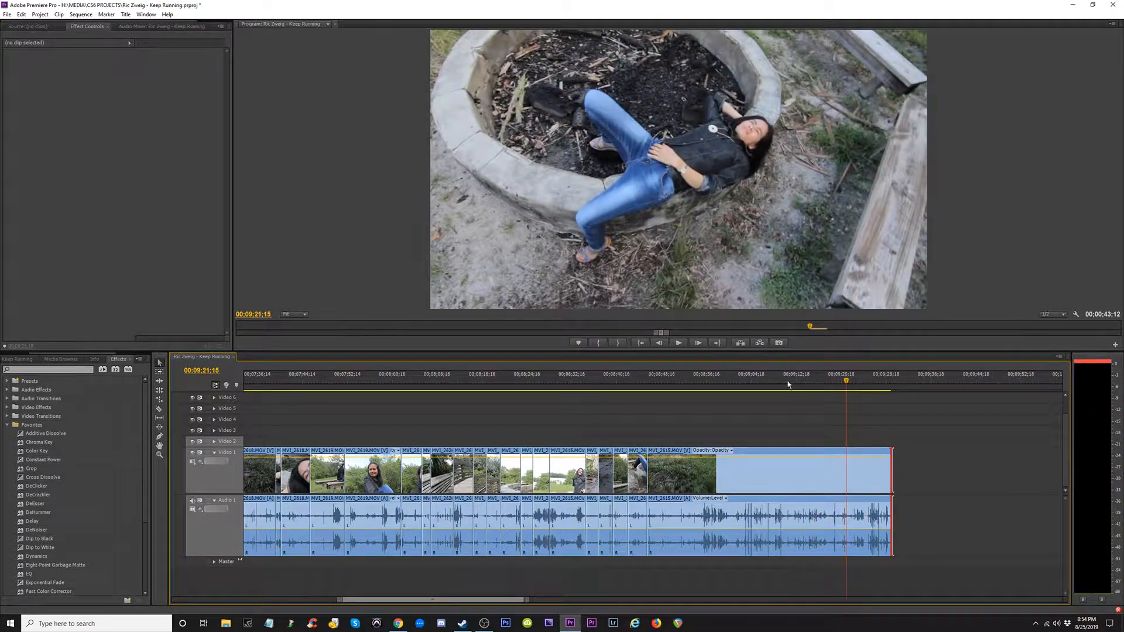
# - Trim the end of the final MVI_2615 clip to 00;08;51;24
pyautogui.moveTo(756, 385); pyautogui.dragTo(680, 398)
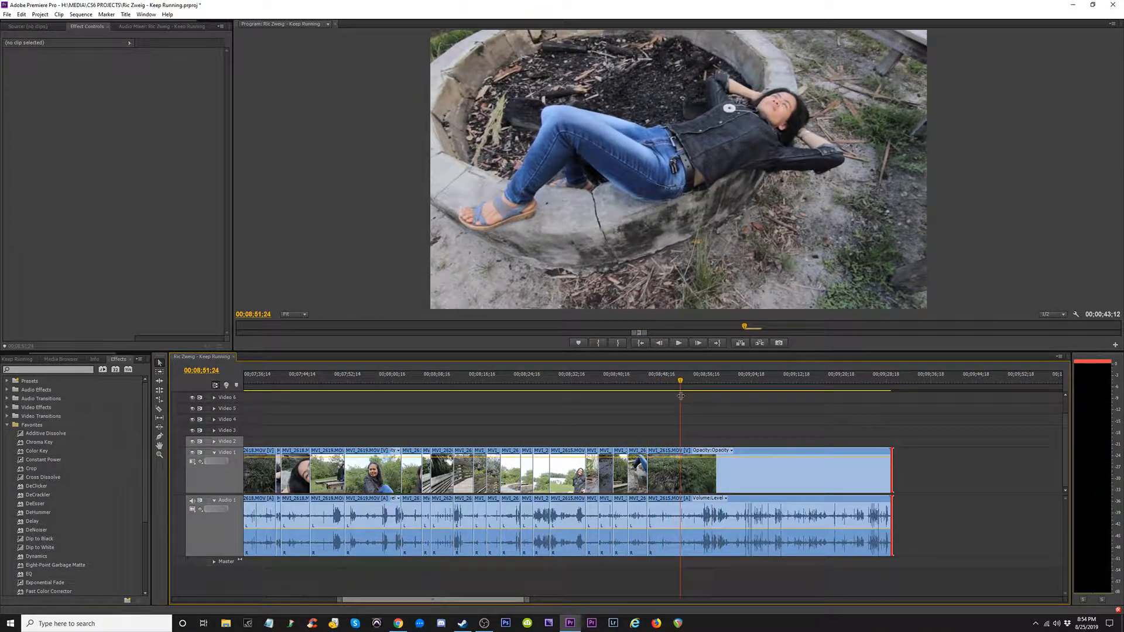
pyautogui.moveTo(846, 472); pyautogui.dragTo(681, 471)
pyautogui.press('\\')
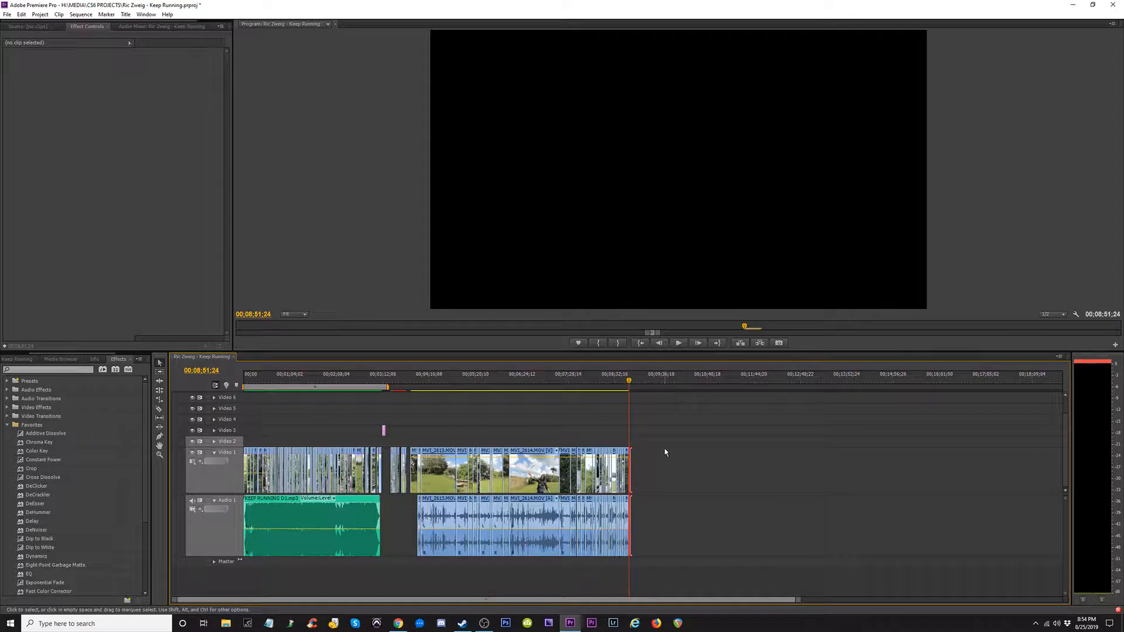
# - Save the project and delete the raw clips' camera audio from Audio 1, keeping their video and the song
pyautogui.hotkey('ctrl', 's')
pyautogui.moveTo(763, 522); pyautogui.dragTo(414, 572)
pyautogui.press('Delete')
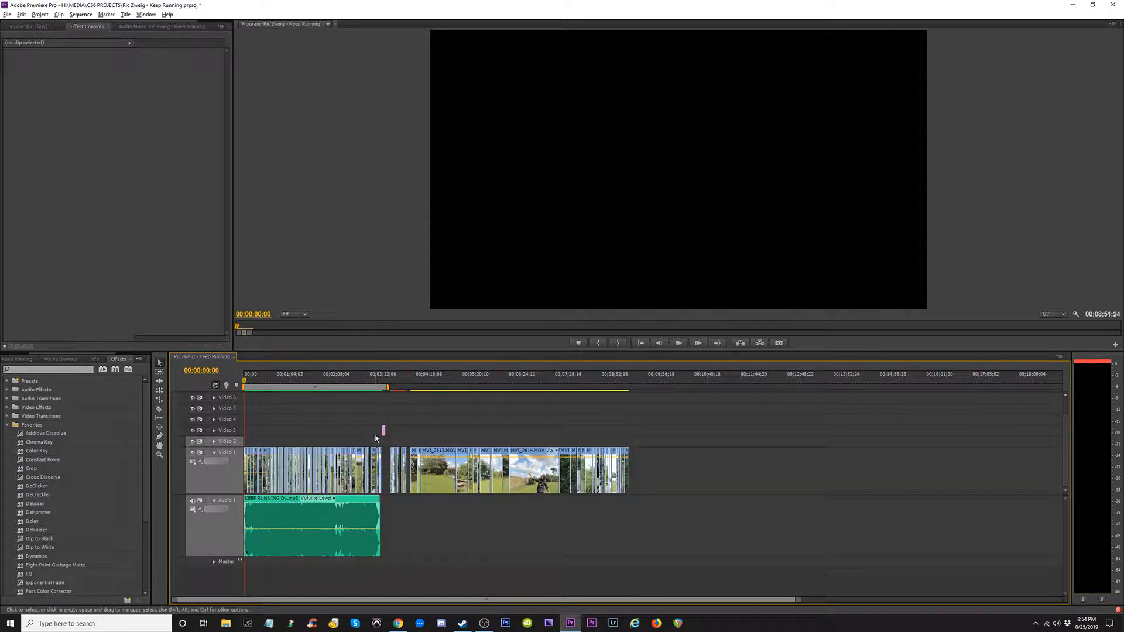
# - Move the long MVI_2613 and MVI_2614 clips together to the empty stretch past the end of the other footage
pyautogui.click(438, 478)
pyautogui.click(555, 472)
pyautogui.click(534, 481)
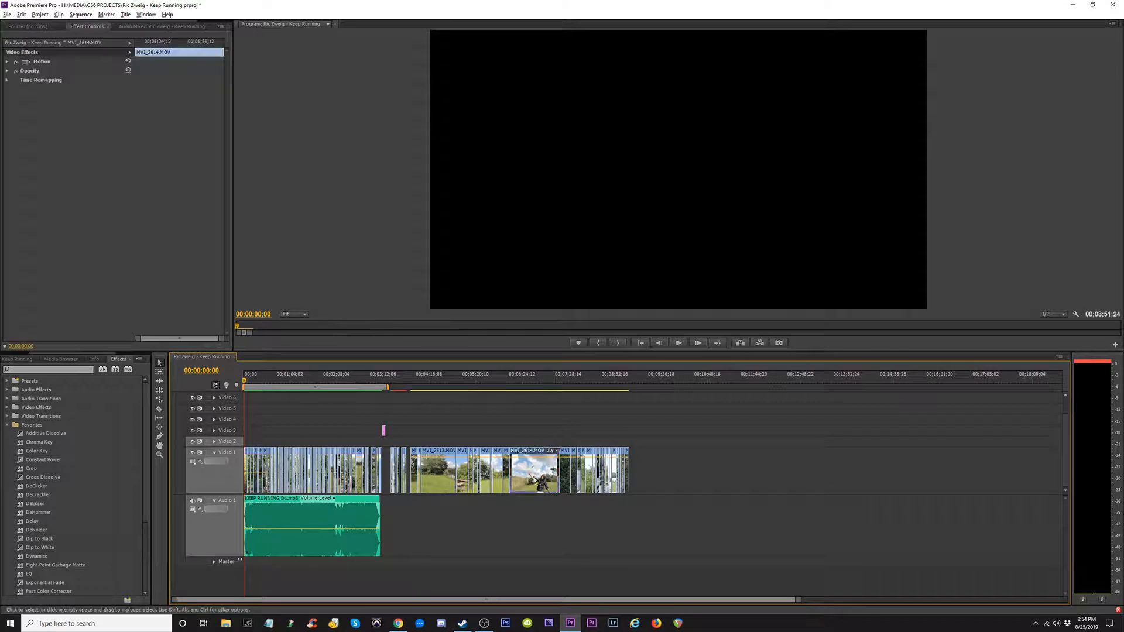
pyautogui.moveTo(593, 472); pyautogui.dragTo(621, 486)
pyautogui.moveTo(445, 488); pyautogui.dragTo(793, 475)
pyautogui.click(685, 477)
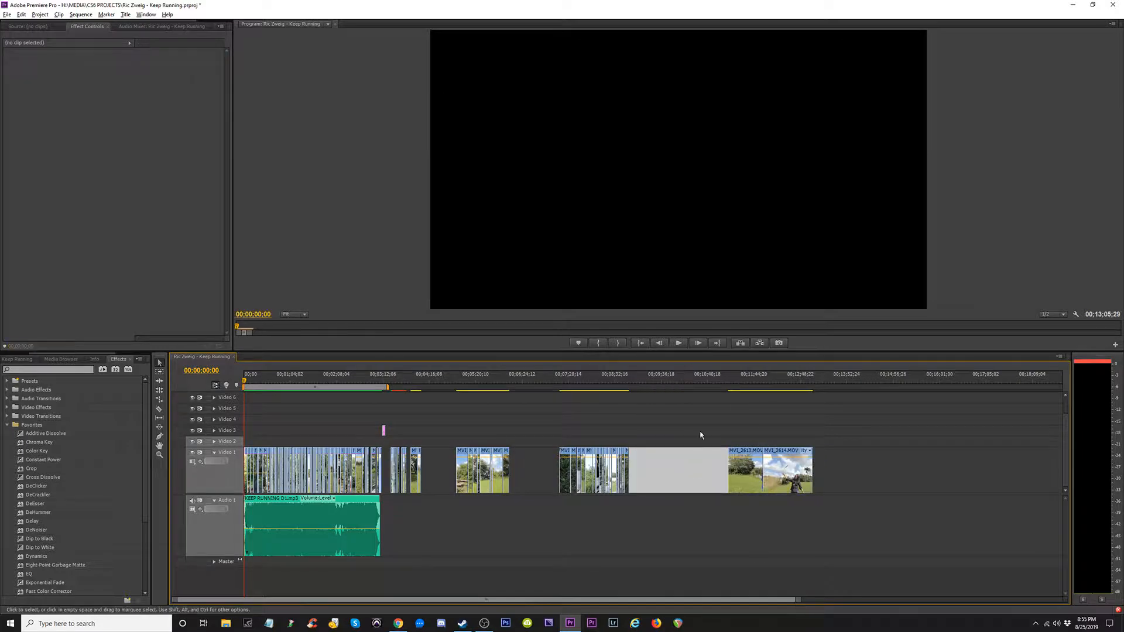
pyautogui.moveTo(700, 434); pyautogui.dragTo(855, 502)
pyautogui.moveTo(751, 387); pyautogui.dragTo(804, 386)
# - Close the gap left by the moved MVI_2614 clip between the two remaining groups of raw clips
pyautogui.moveTo(671, 428); pyautogui.dragTo(568, 498)
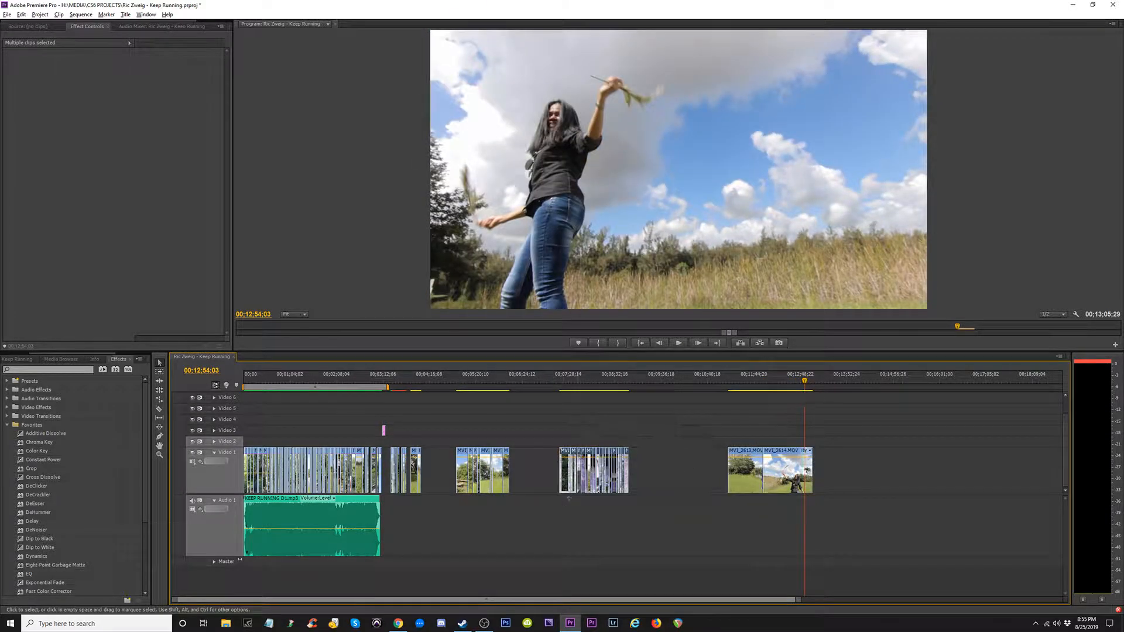
pyautogui.click(539, 467)
pyautogui.press('Delete')
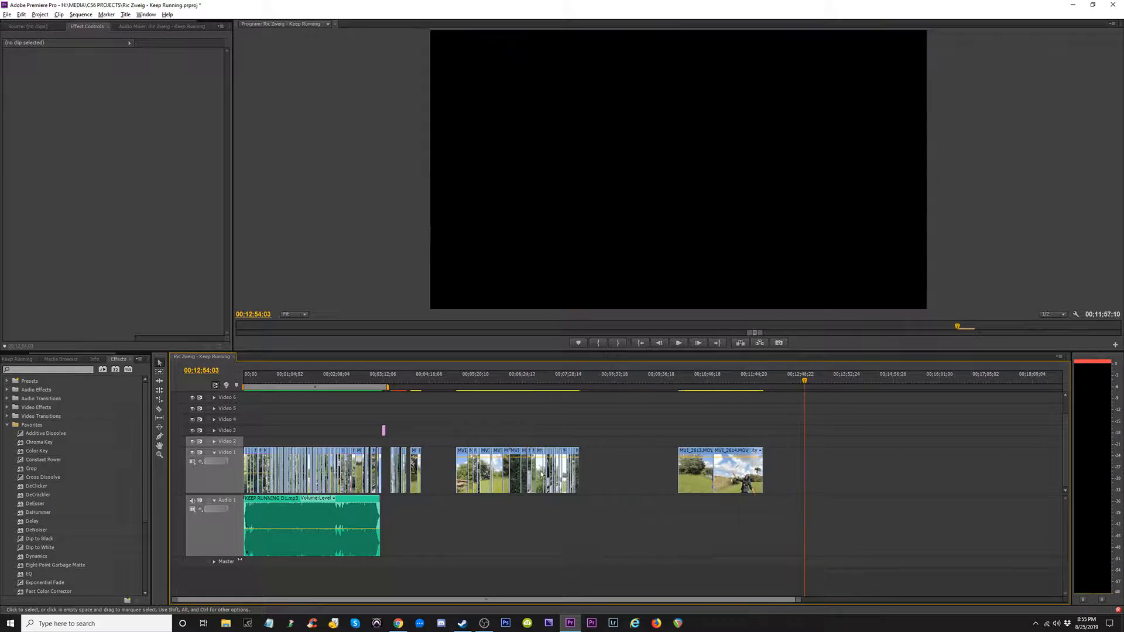
# - Try placing the middle group of raw clips on Video 2 over the main edit and preview it full screen
pyautogui.moveTo(446, 426); pyautogui.dragTo(580, 494)
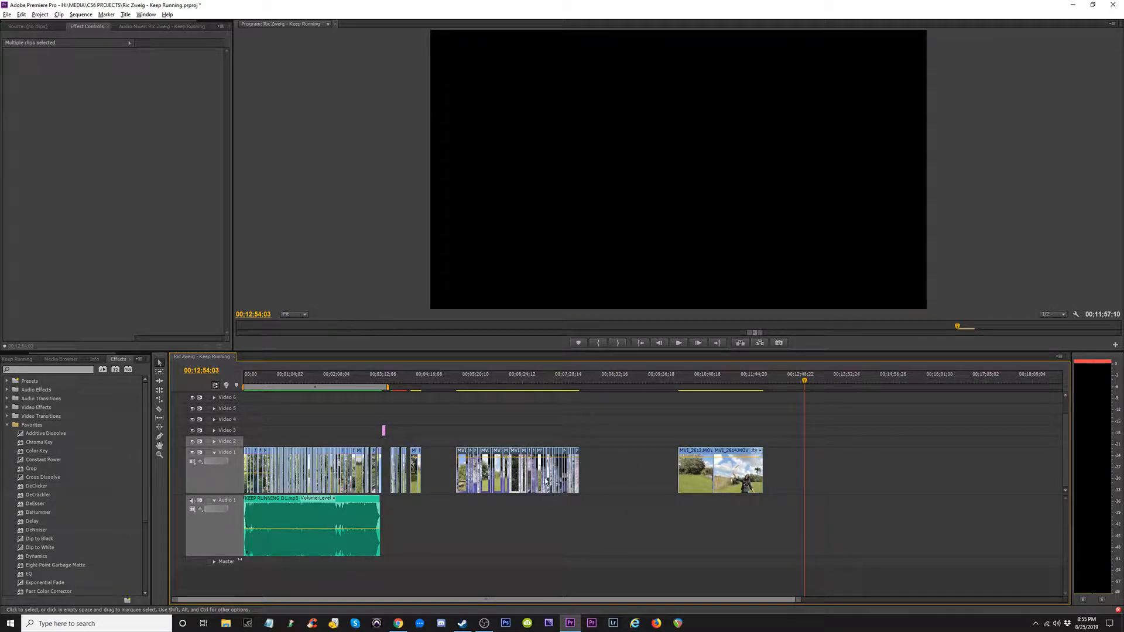
pyautogui.moveTo(521, 450); pyautogui.dragTo(332, 442)
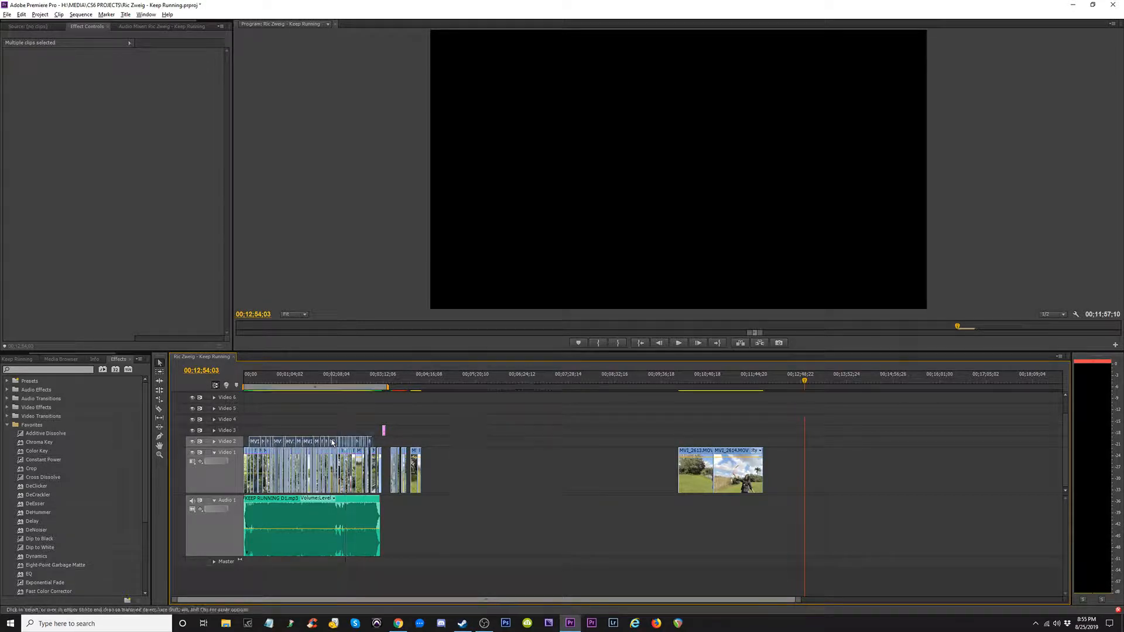
pyautogui.click(281, 384)
pyautogui.press('space')
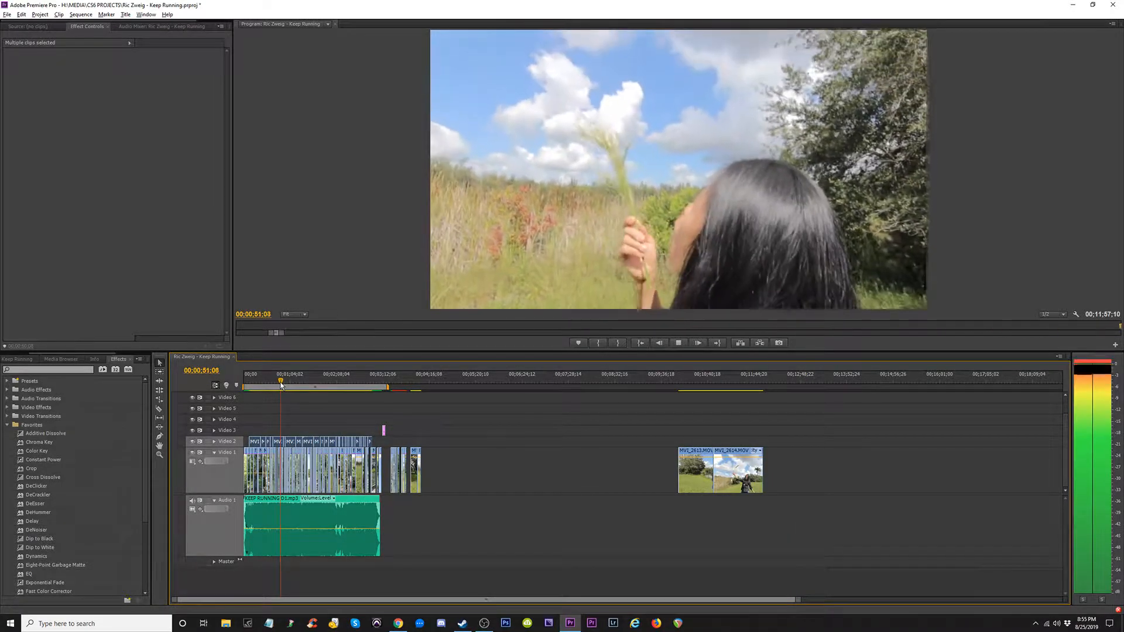
pyautogui.hotkey('ctrl', '`')
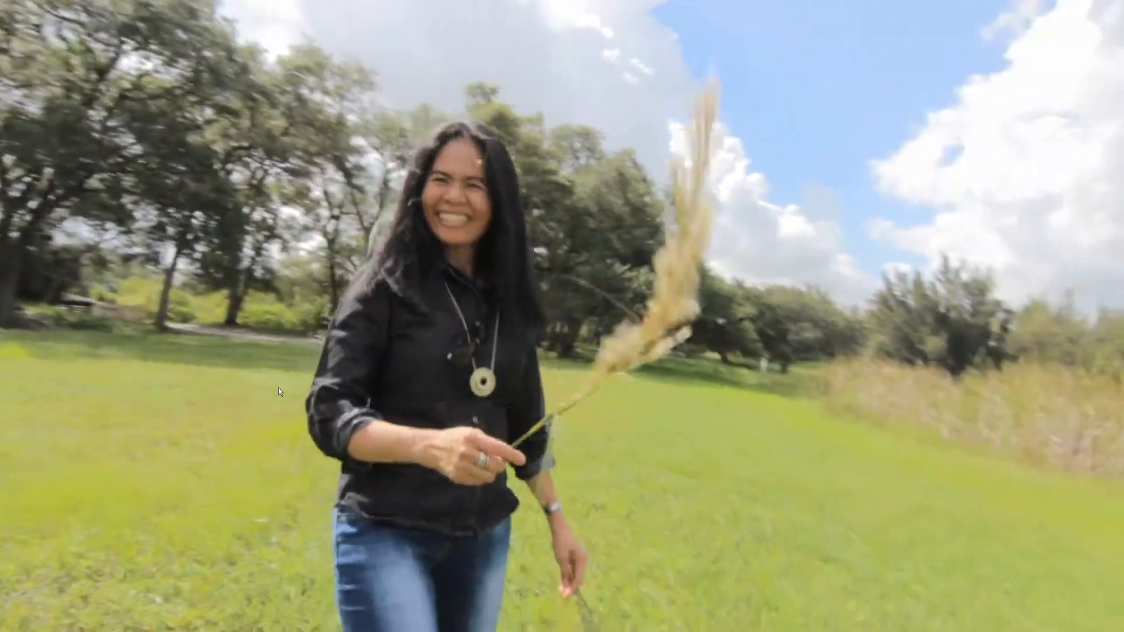
pyautogui.press('Escape')
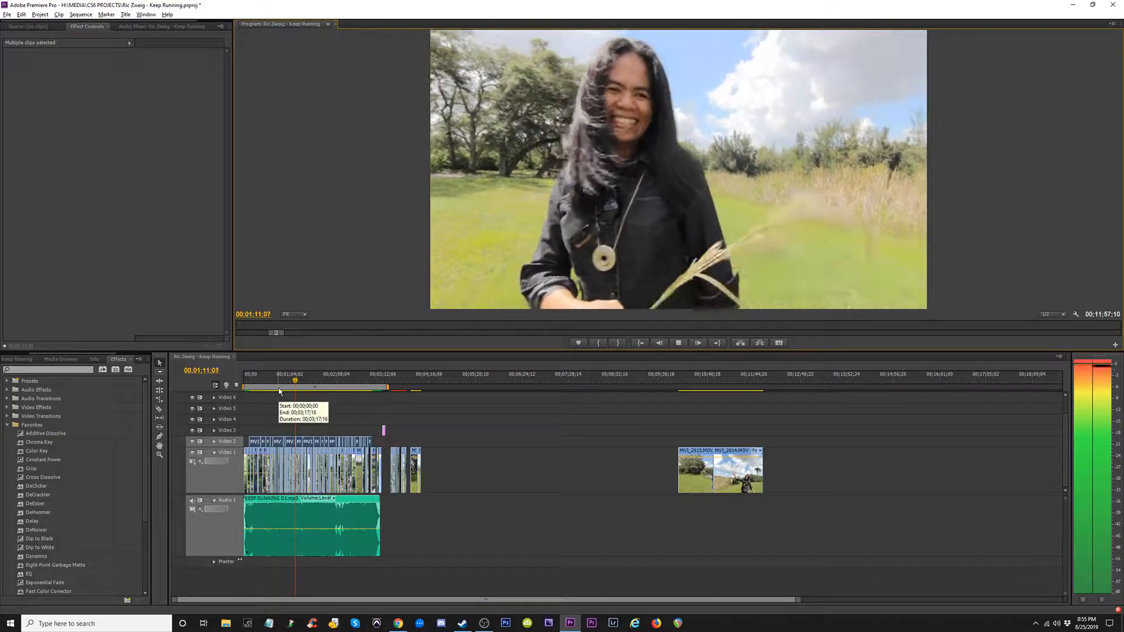
pyautogui.press('space')
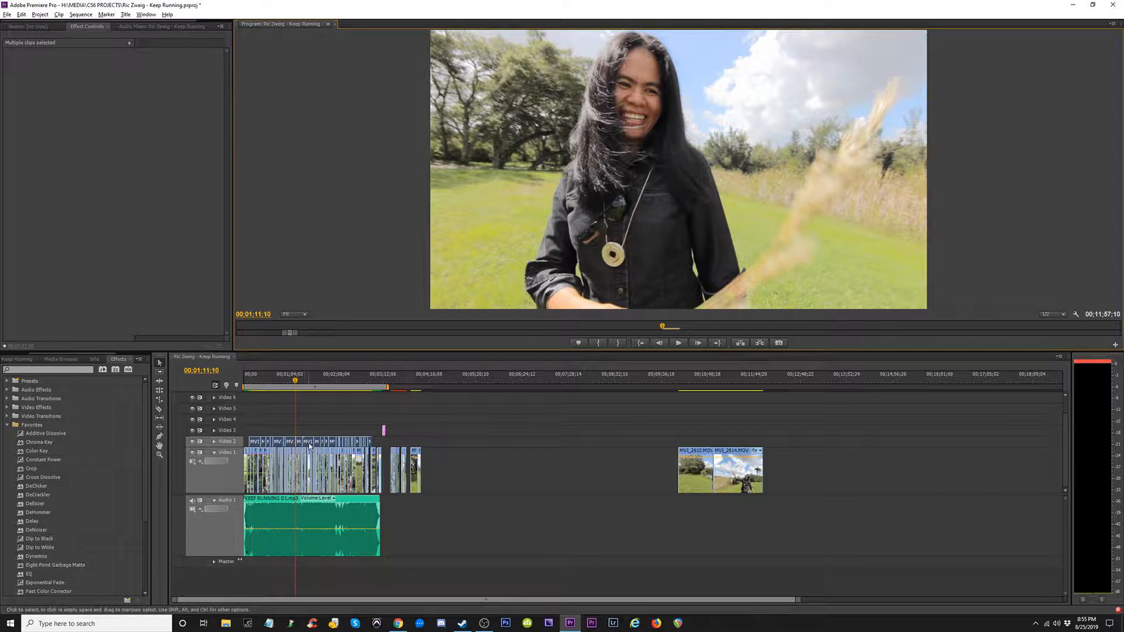
# - Undo the raw clips' moves to and from Video 2, keeping the gap between their two groups closed
pyautogui.moveTo(310, 446); pyautogui.dragTo(499, 478)
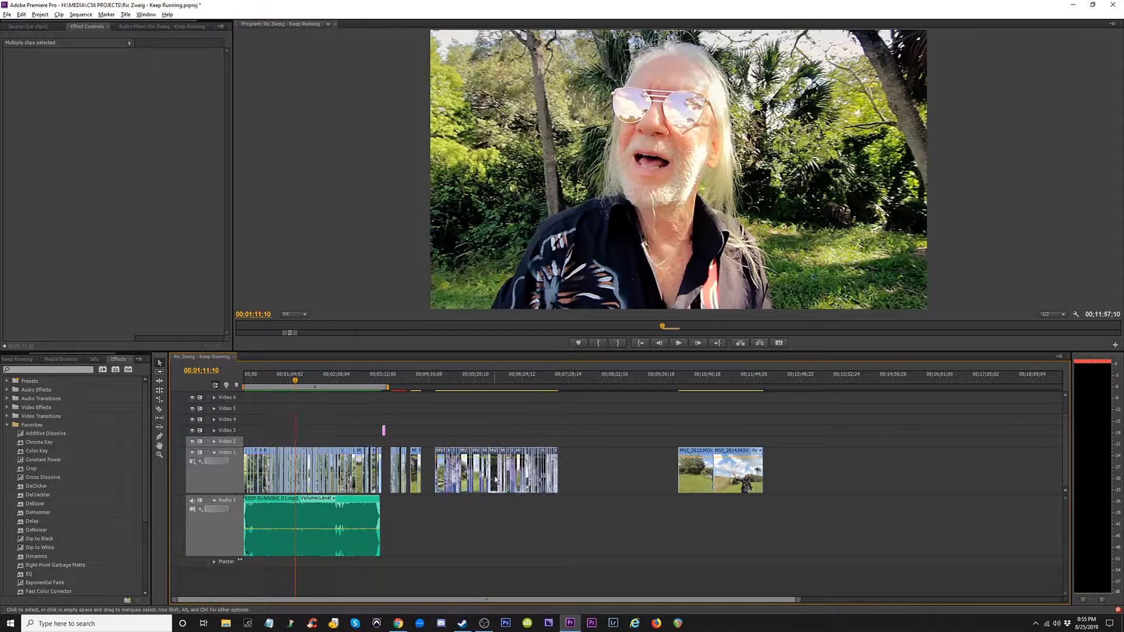
pyautogui.hotkey('ctrl', 'z')
pyautogui.hotkey('ctrl', 'z')
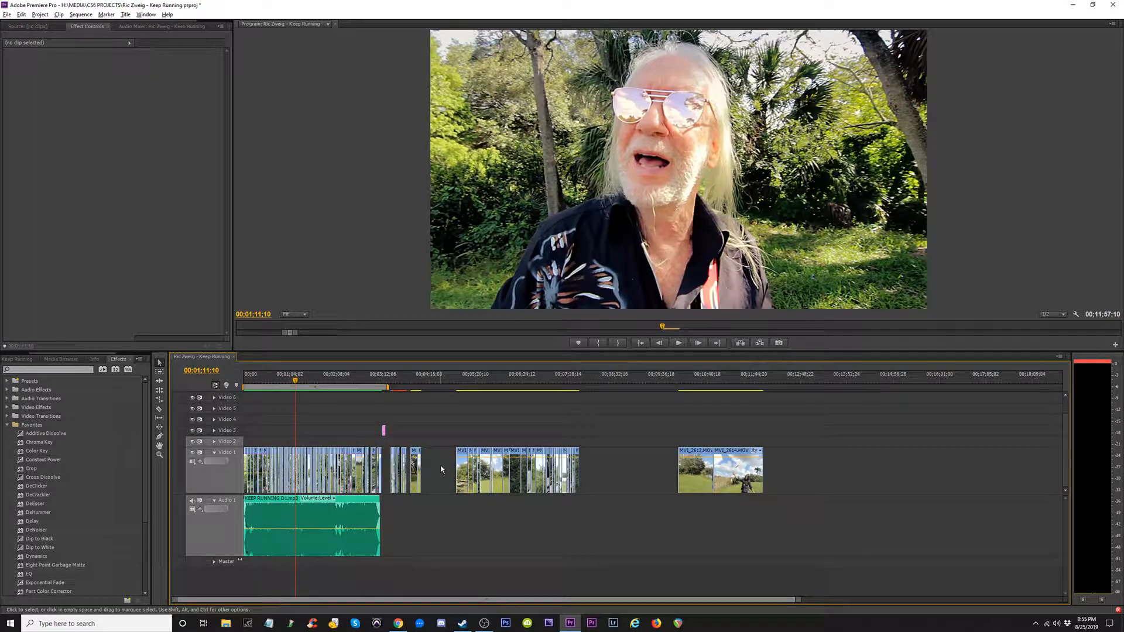
pyautogui.hotkey('ctrl', 'z')
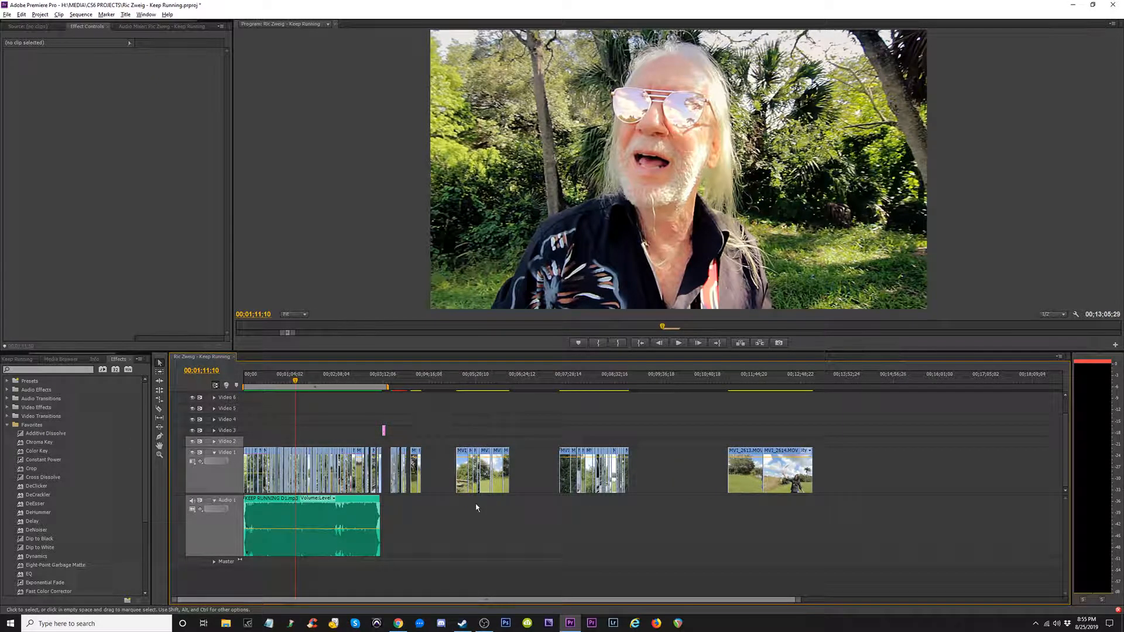
pyautogui.click(21, 14)
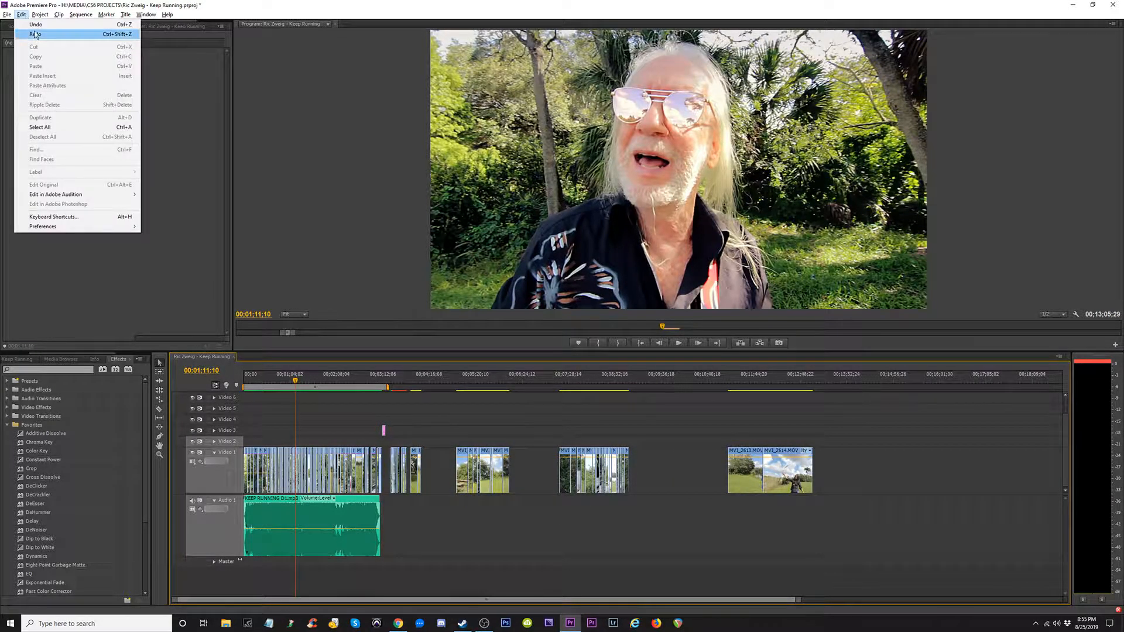
pyautogui.click(35, 35)
# - Close the gap before the MVI_2613 and MVI_2614 pair and the gap ahead of the grouped raw clips on Video 1
pyautogui.click(636, 454)
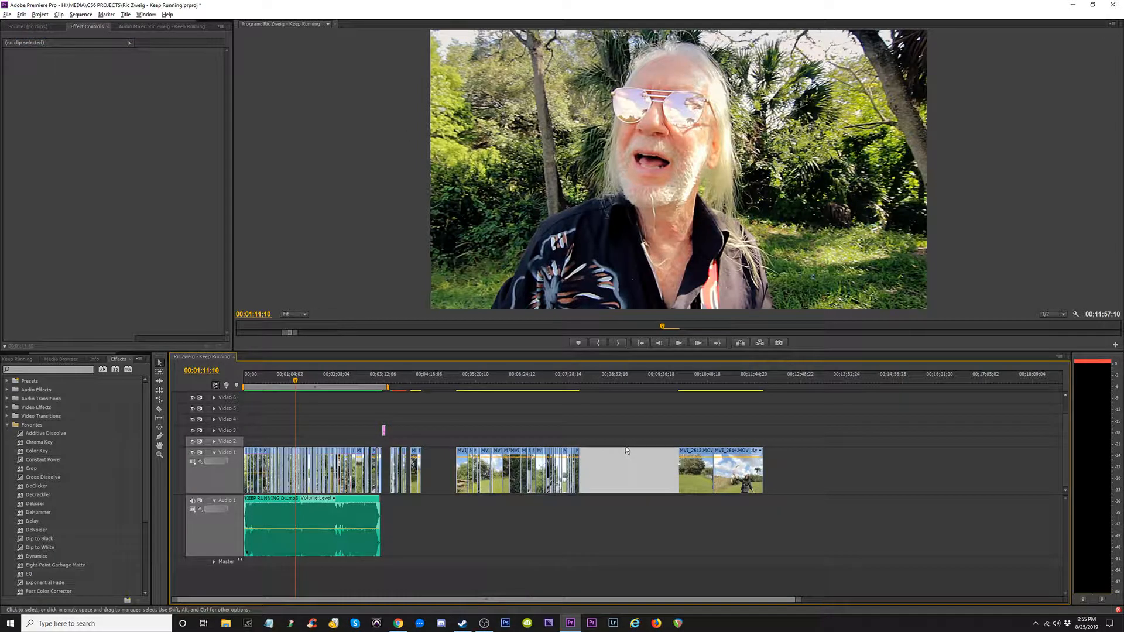
pyautogui.press('Delete')
pyautogui.moveTo(450, 434); pyautogui.dragTo(709, 467)
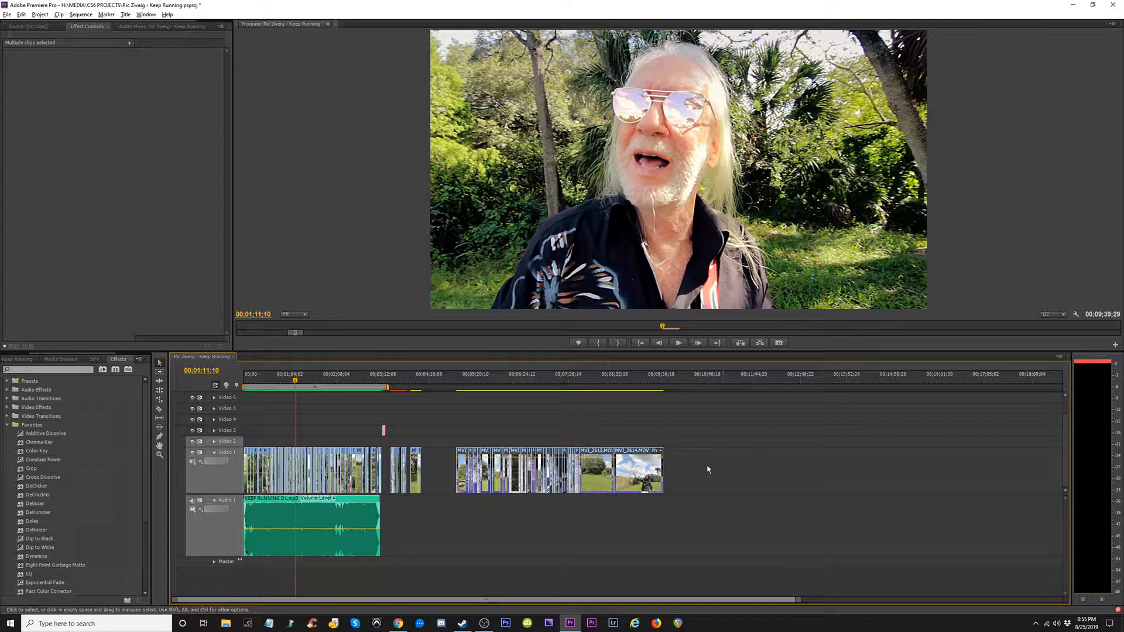
pyautogui.click(430, 459)
pyautogui.press('Delete')
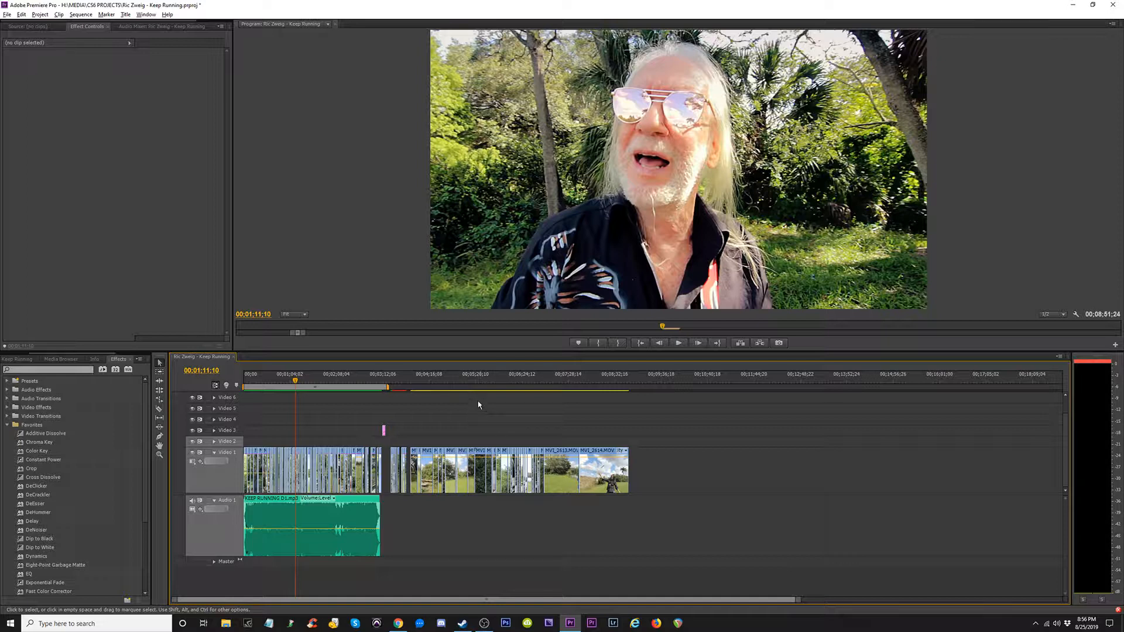
# - Find the long MVI_2623 clip around 00;02;39;22 in the main edit and select it to show its effects
pyautogui.press('Home')
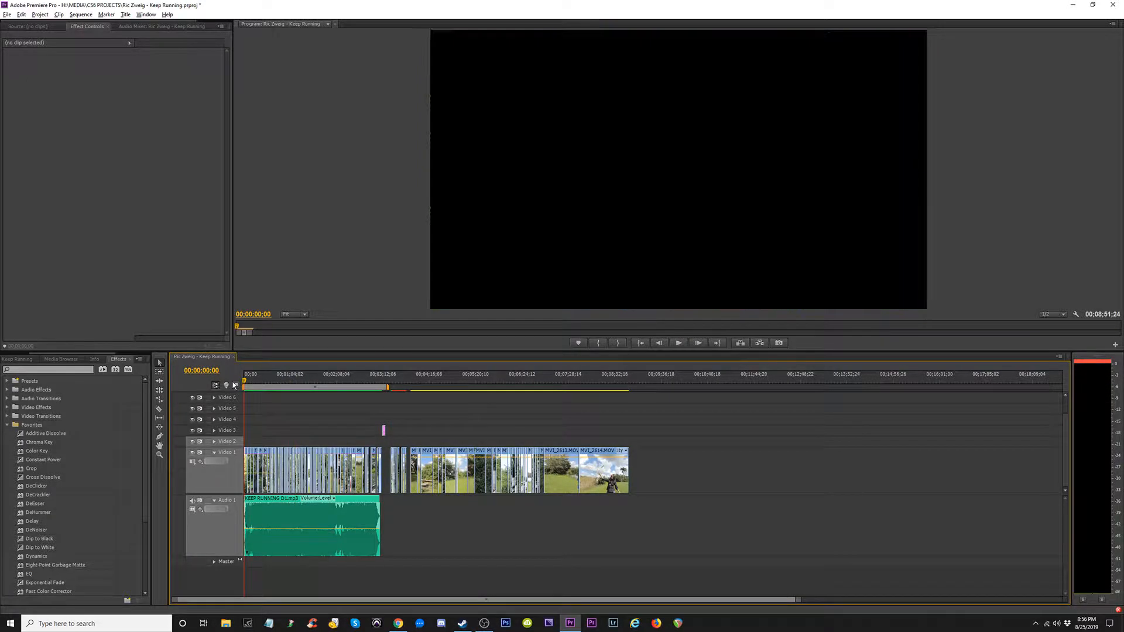
pyautogui.moveTo(277, 385); pyautogui.dragTo(321, 385)
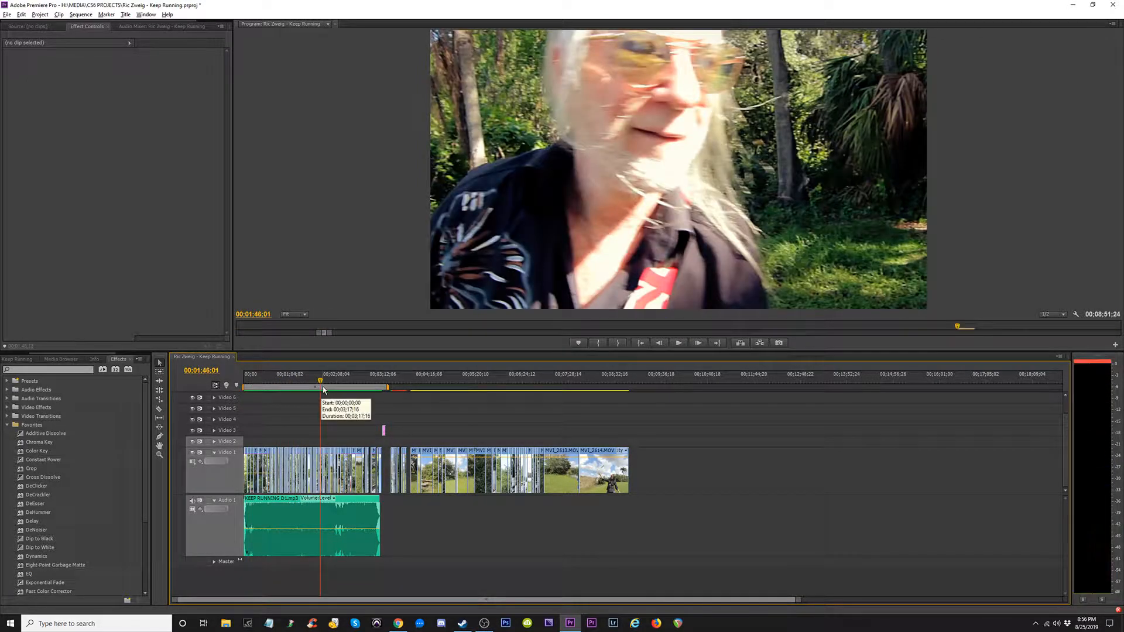
pyautogui.press('=')
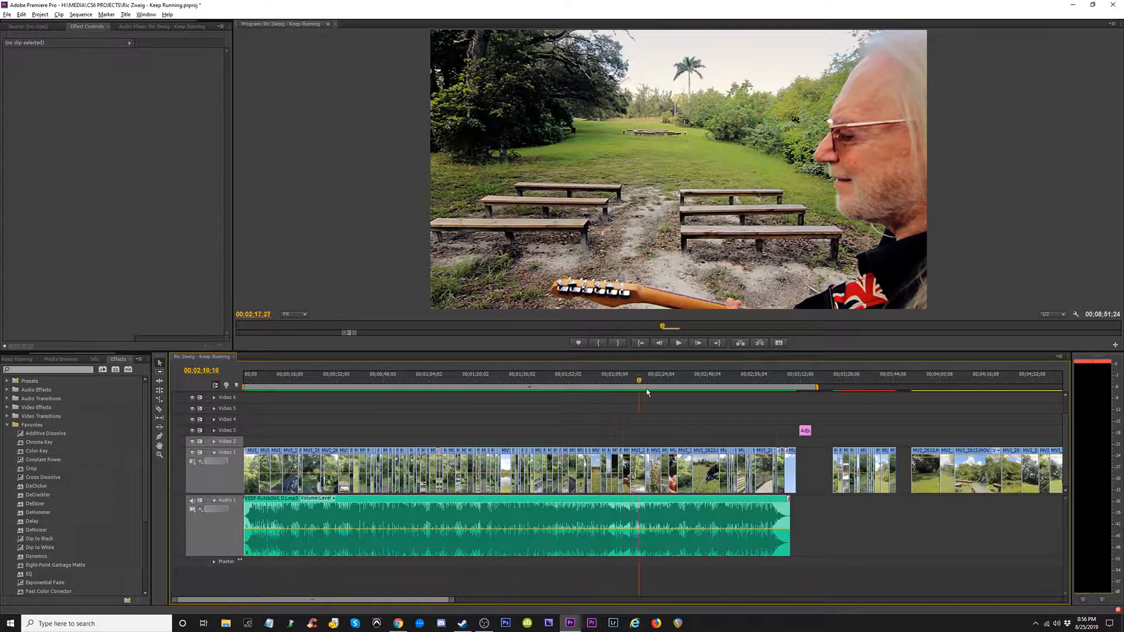
pyautogui.click(701, 384)
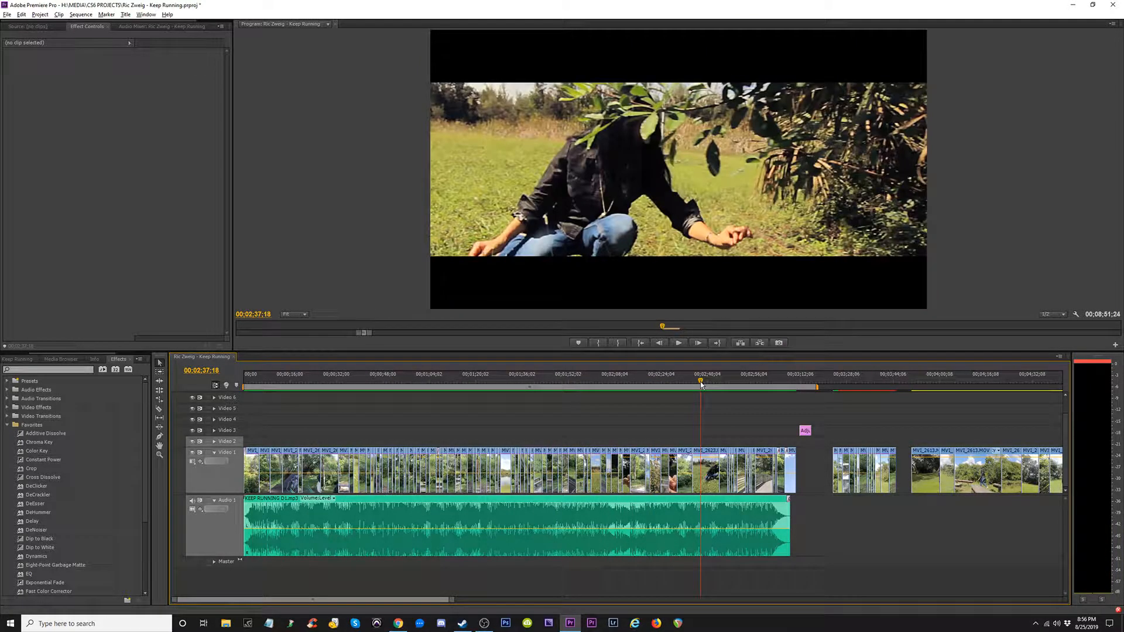
pyautogui.moveTo(701, 382)
pyautogui.mouseDown()
pyautogui.moveTo(669, 381)
pyautogui.moveTo(687, 381)
pyautogui.mouseUp()
pyautogui.press('=')
pyautogui.press('=')
pyautogui.press('=')
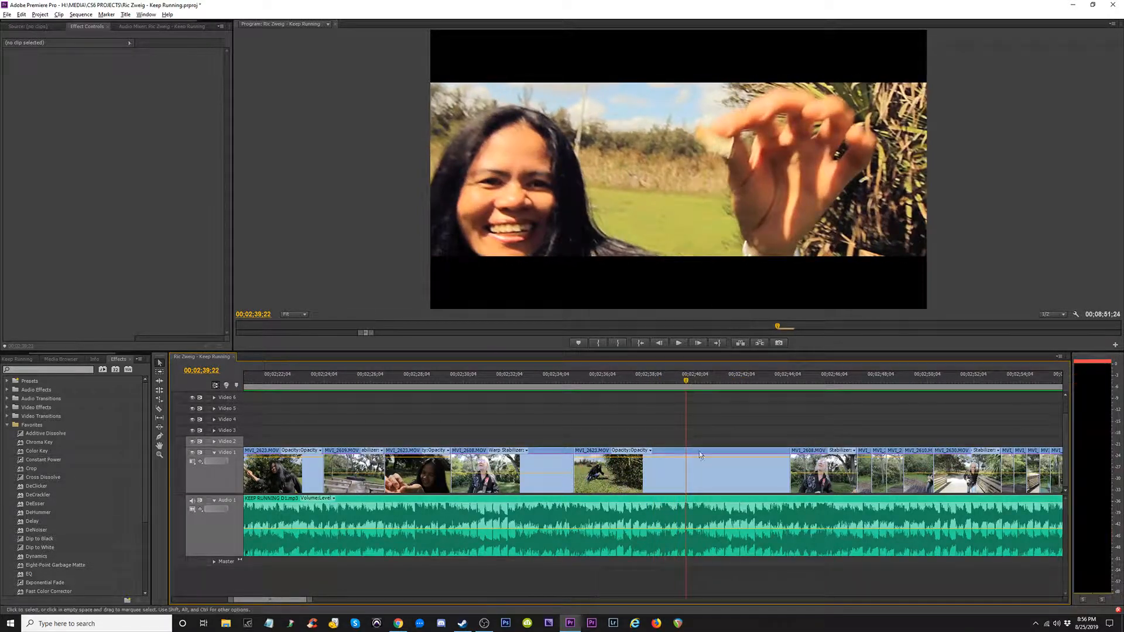
pyautogui.click(678, 471)
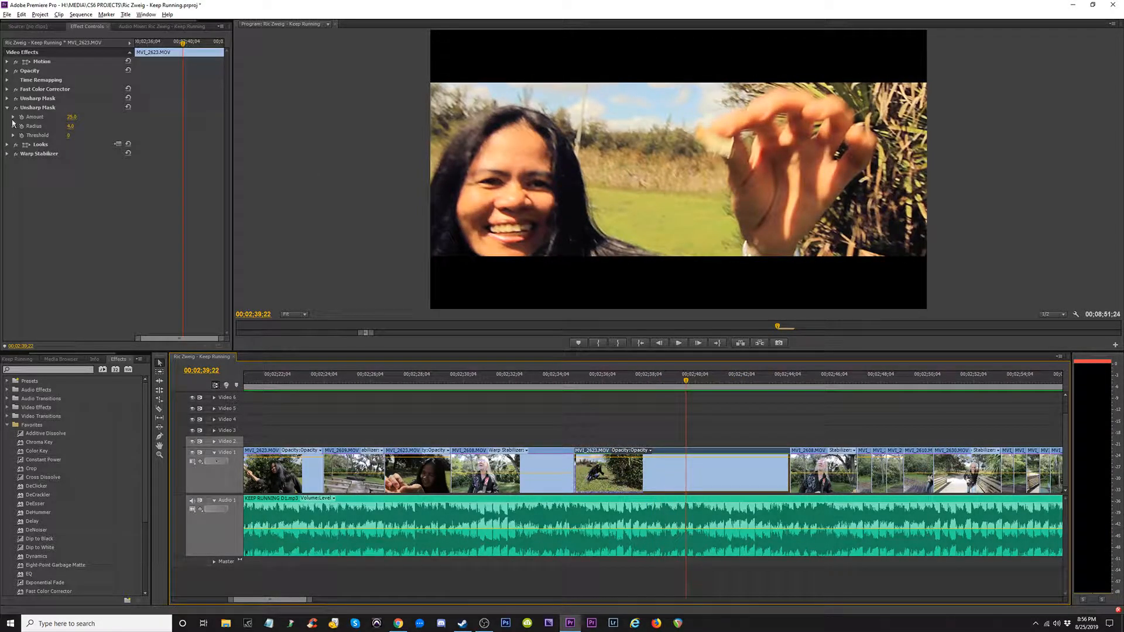
# - Disable Warp Stabilizer on the selected MVI_2623 clip, save the project, and play through the unstabilized shot
pyautogui.click(15, 154)
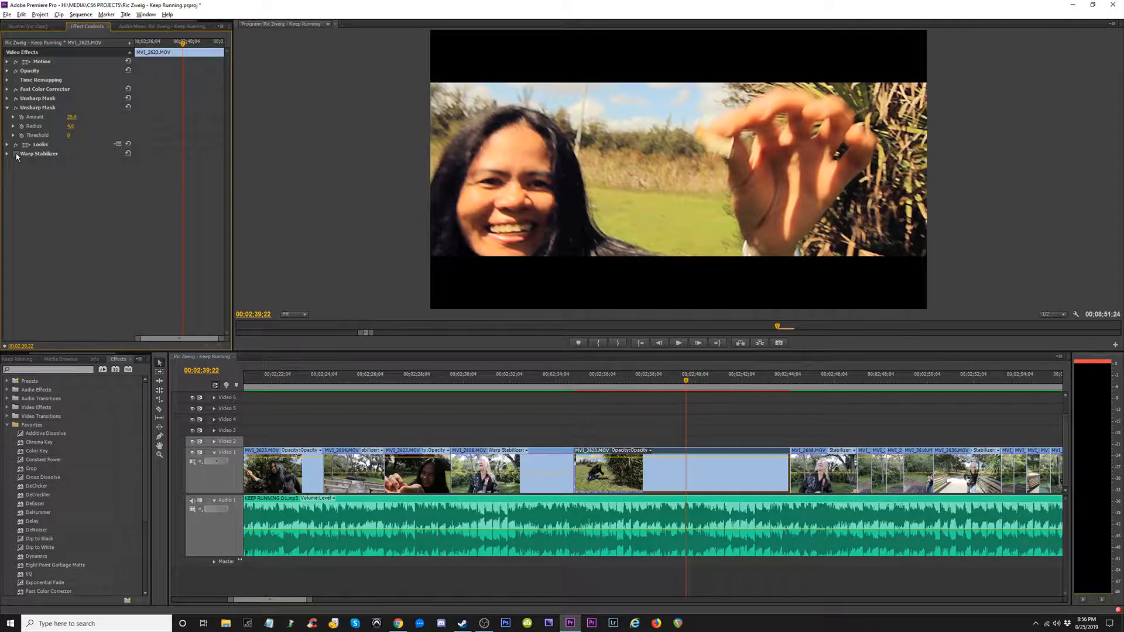
pyautogui.hotkey('ctrl', 's')
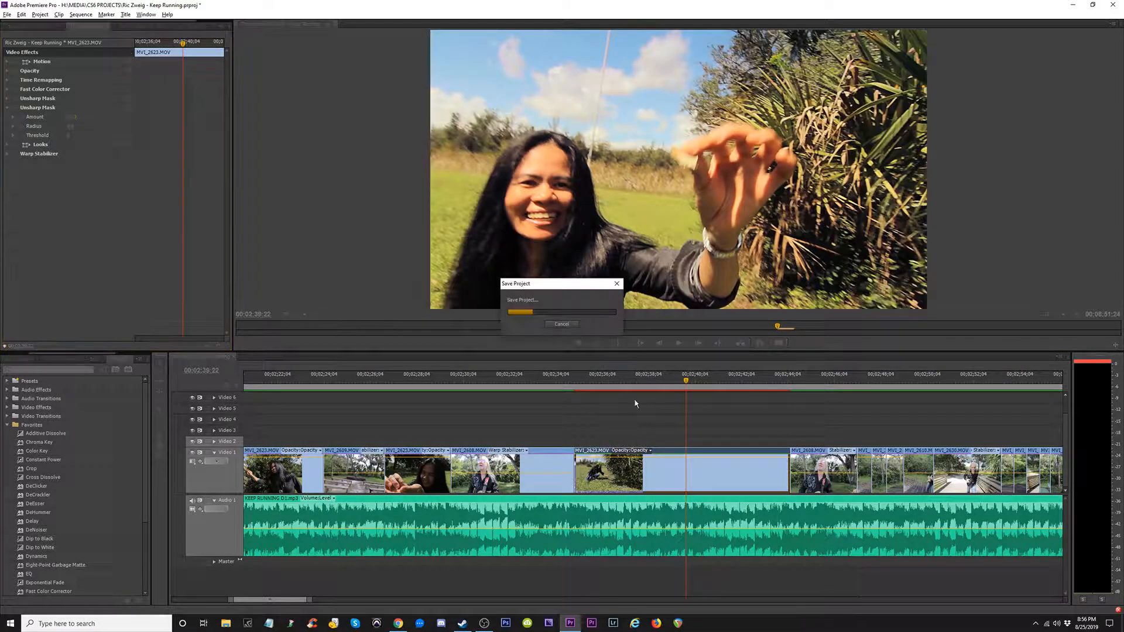
pyautogui.click(571, 380)
pyautogui.press('space')
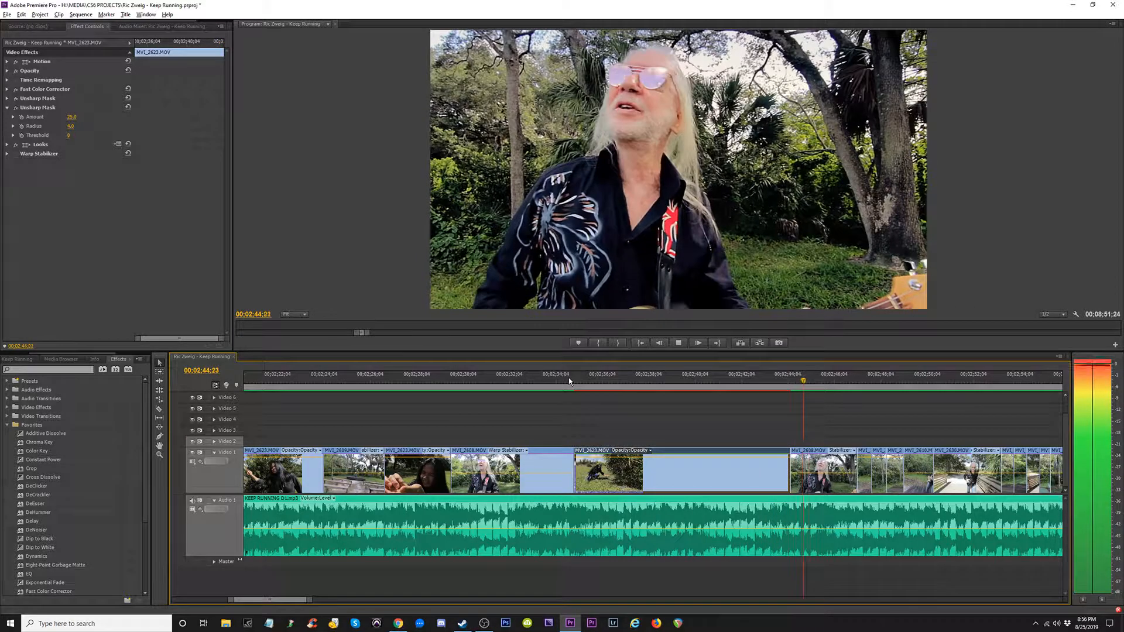
pyautogui.press('space')
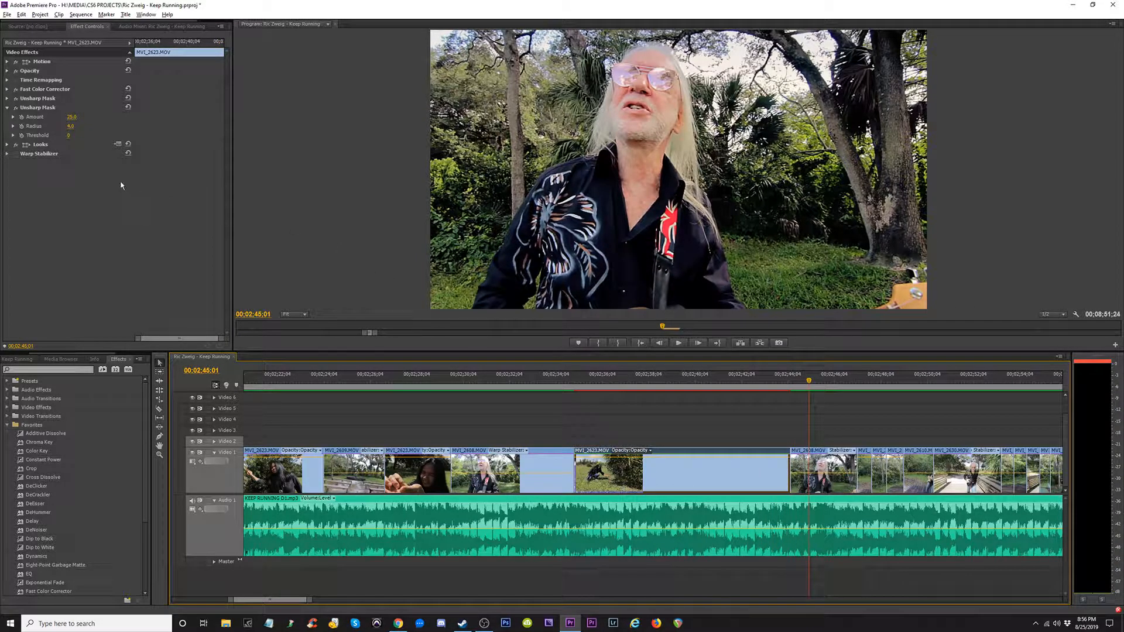
# - Play the MVI_2623 clip from just before its start with Warp Stabilizer enabled for comparison
pyautogui.click(565, 381)
pyautogui.press('space')
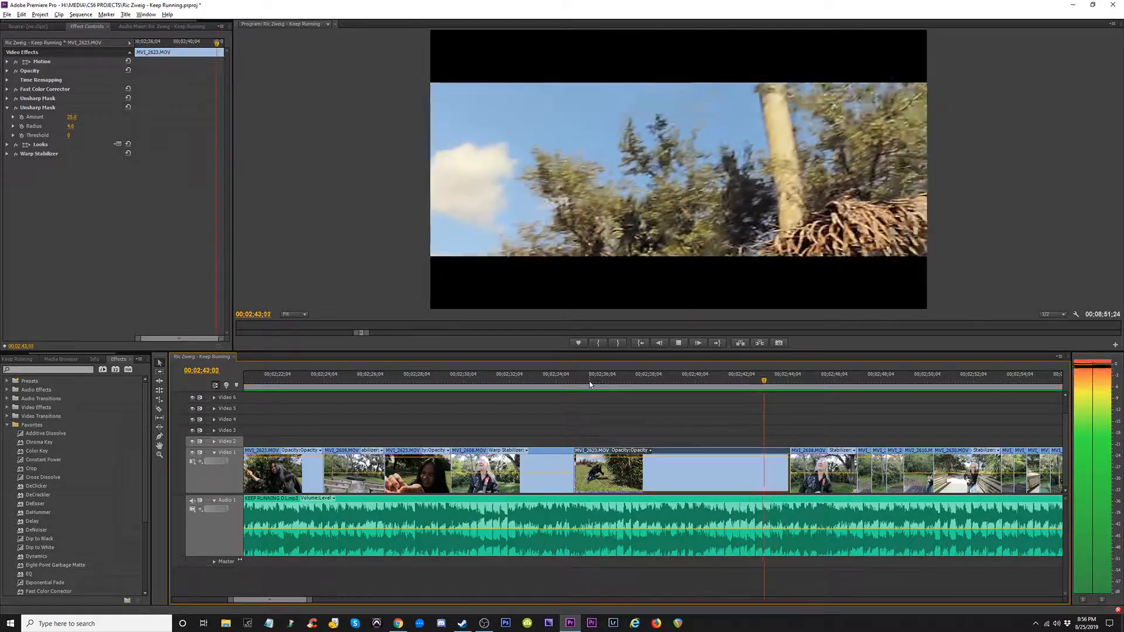
pyautogui.press('space')
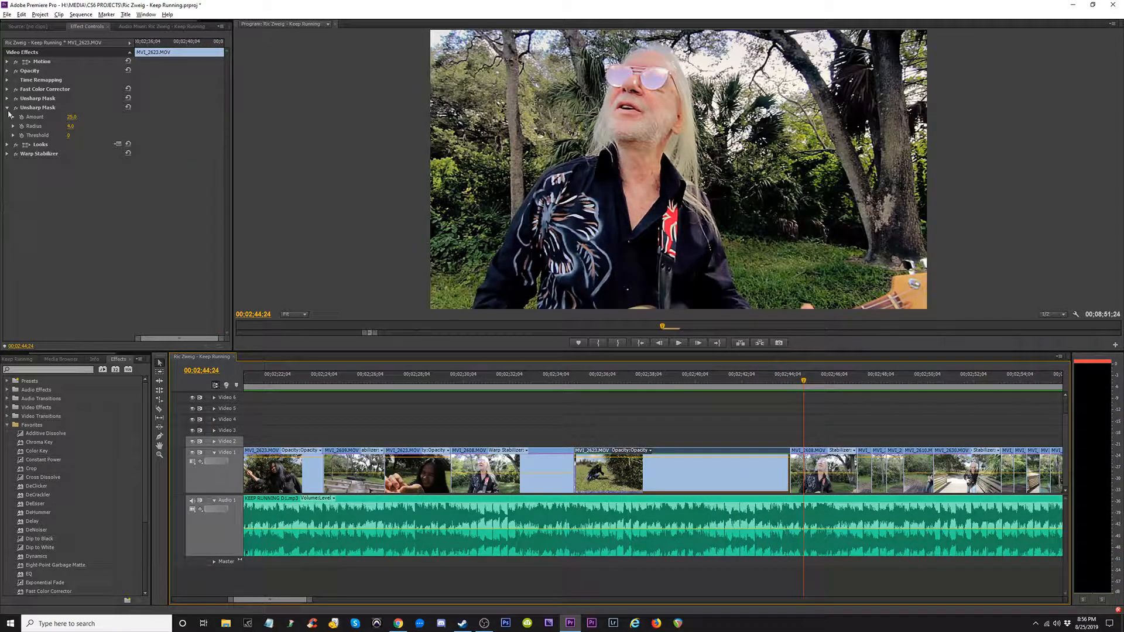
# - Disable Warp Stabilizer on the MVI_2623 clip again and review its ending and opening without stabilization
pyautogui.click(16, 154)
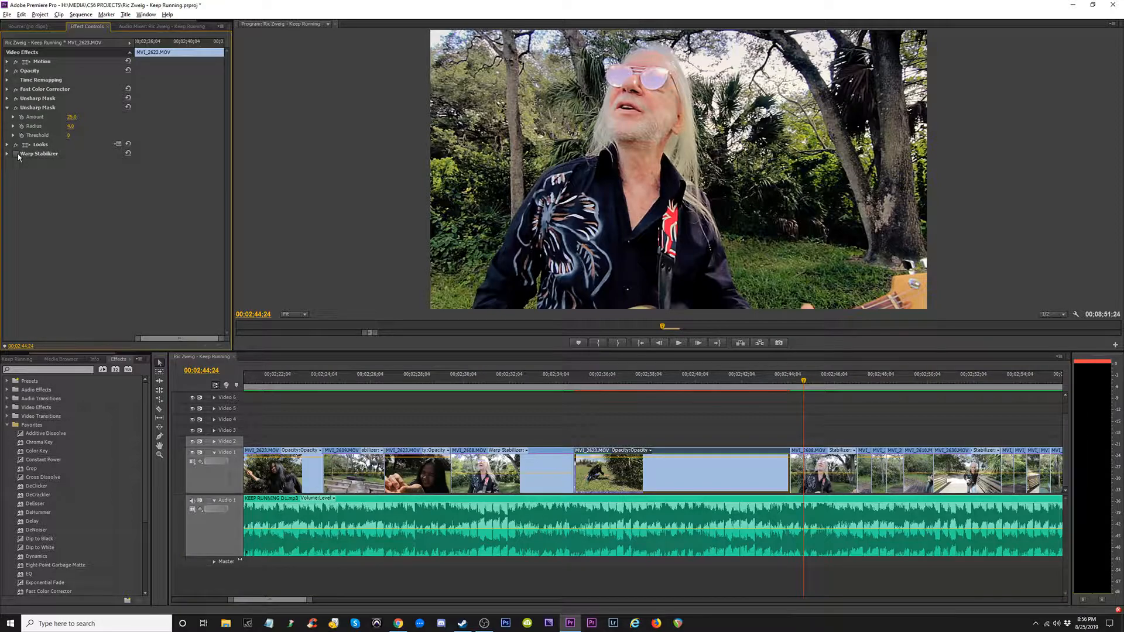
pyautogui.moveTo(732, 380); pyautogui.dragTo(740, 382)
pyautogui.press('space')
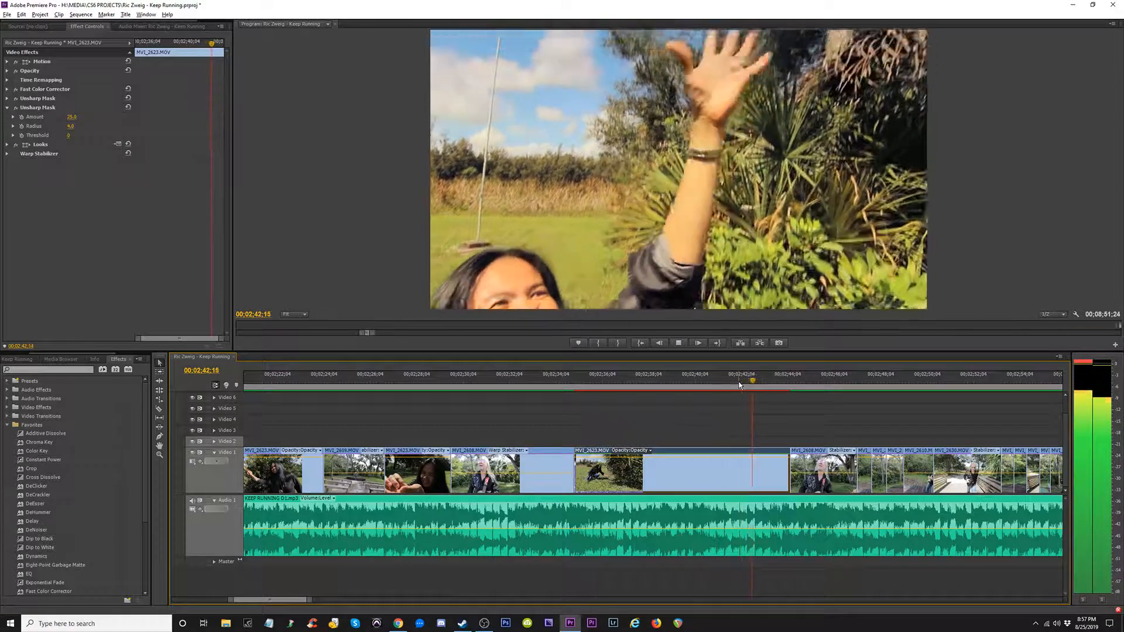
pyautogui.press('space')
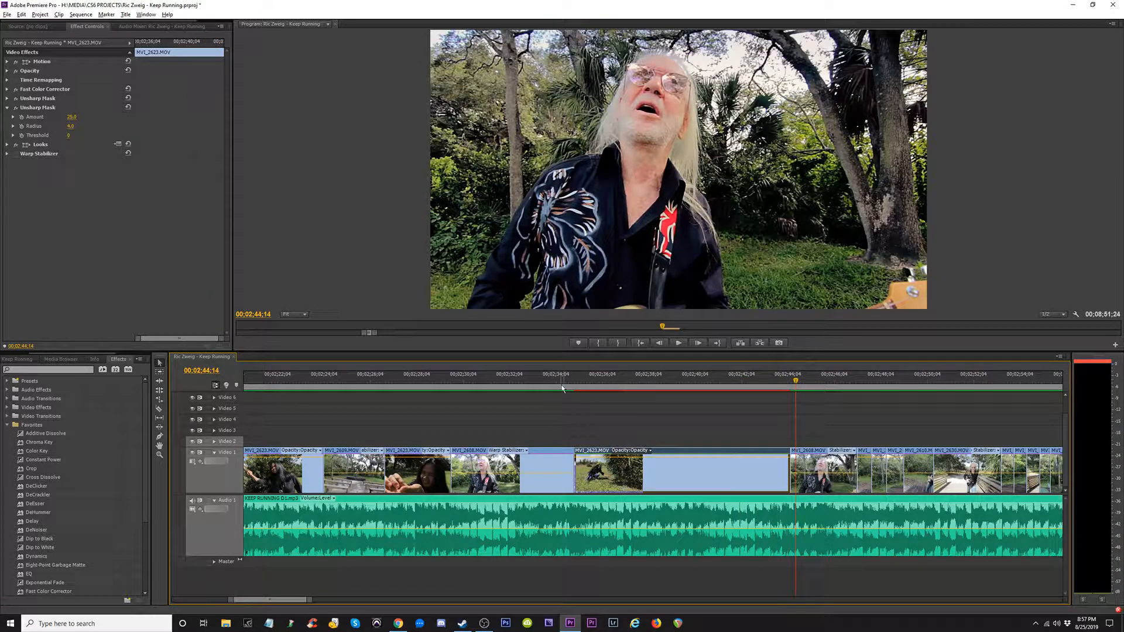
pyautogui.moveTo(565, 382); pyautogui.dragTo(592, 382)
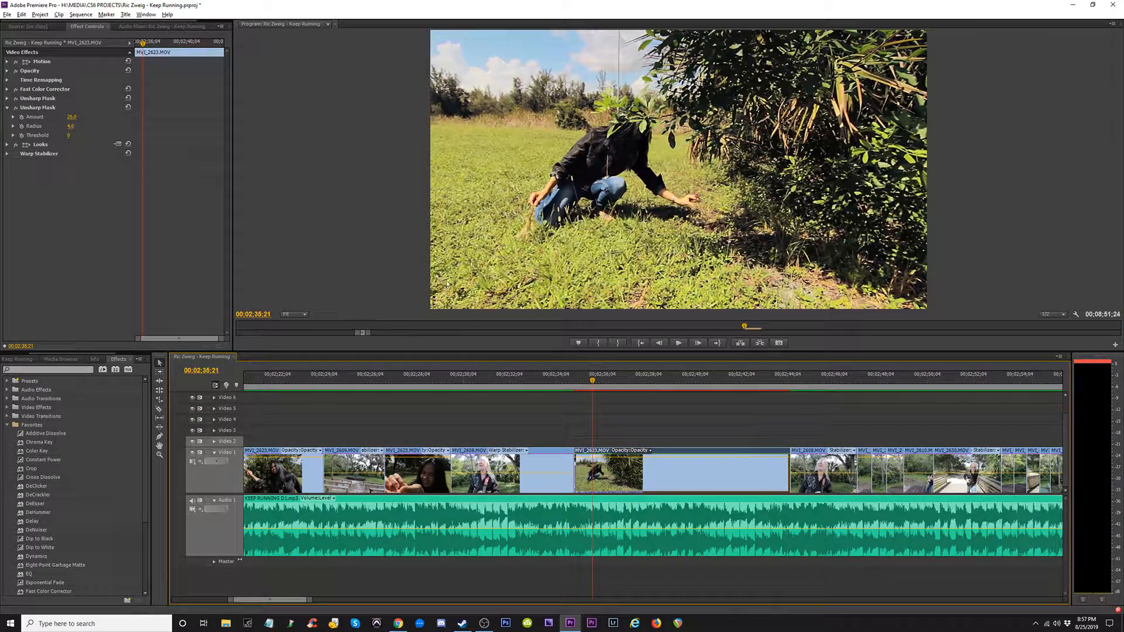
# - Re-enable Warp Stabilizer on the MVI_2623 clip and set its Motion scale to 163 to fill the frame
pyautogui.click(17, 154)
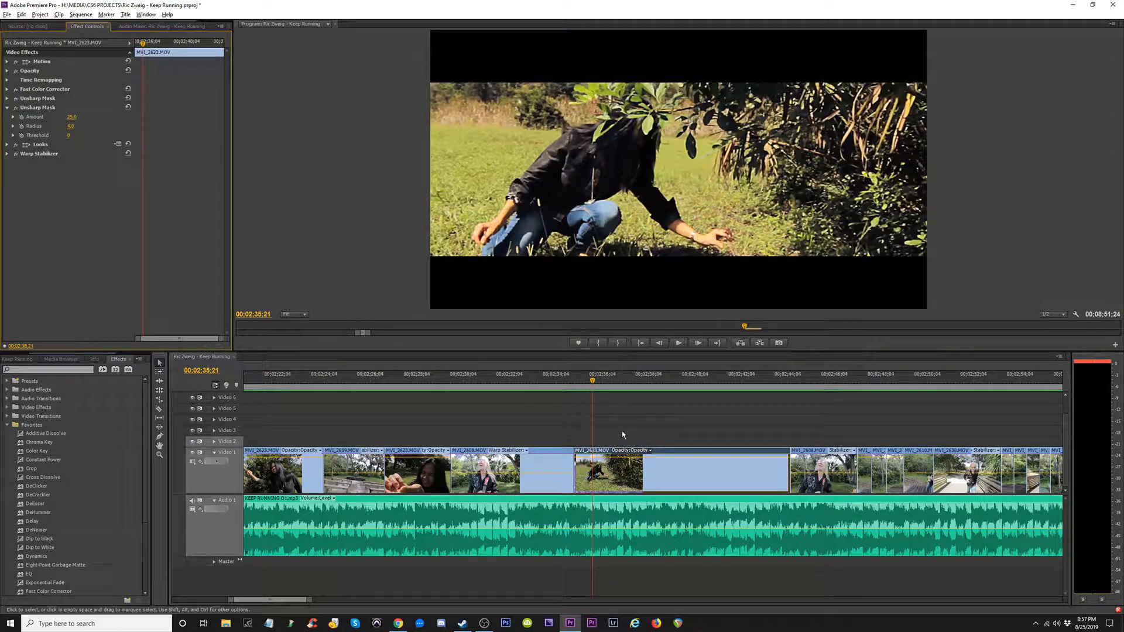
pyautogui.click(8, 61)
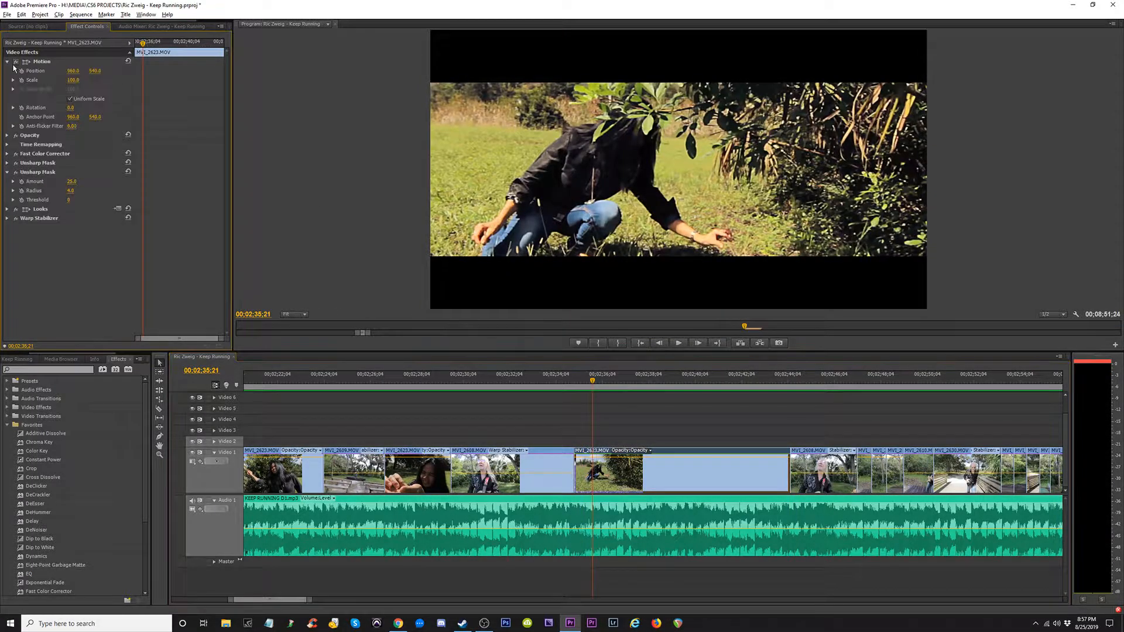
pyautogui.moveTo(75, 85); pyautogui.dragTo(103, 85)
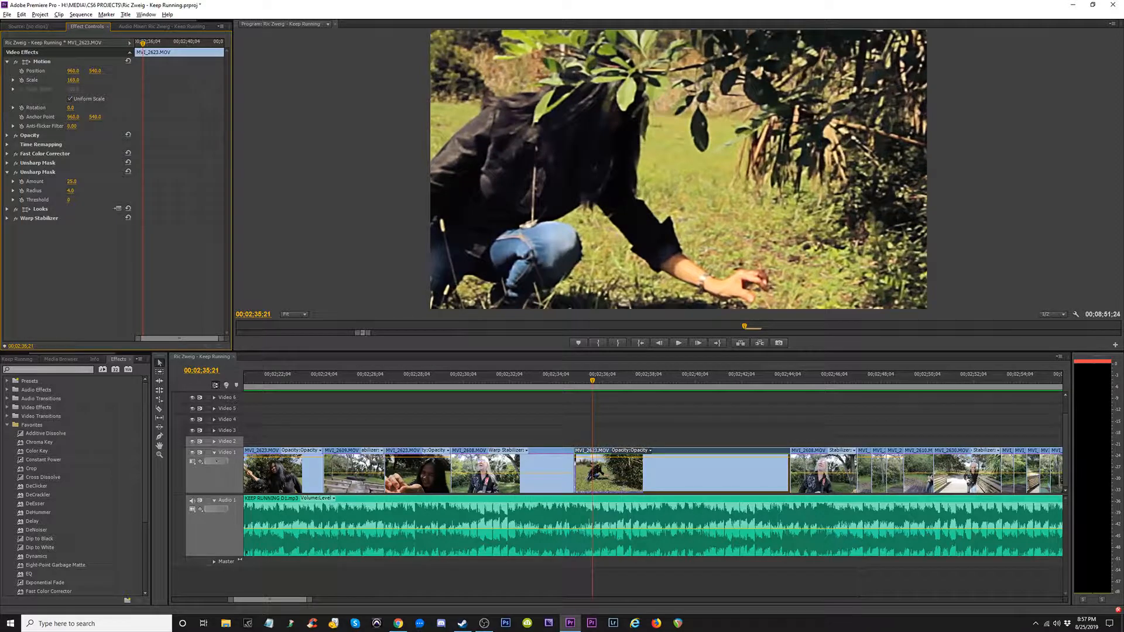
# - Play the stabilized MVI_2623 clip through to its ending at the enlarged scale
pyautogui.moveTo(613, 381); pyautogui.dragTo(630, 382)
pyautogui.press('space')
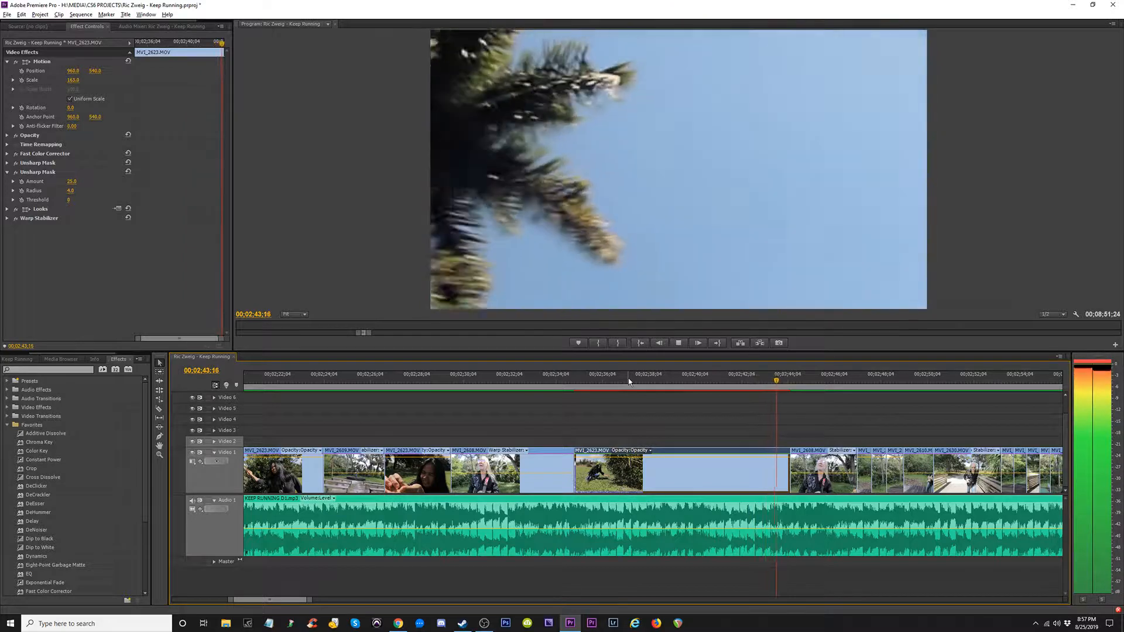
pyautogui.press('space')
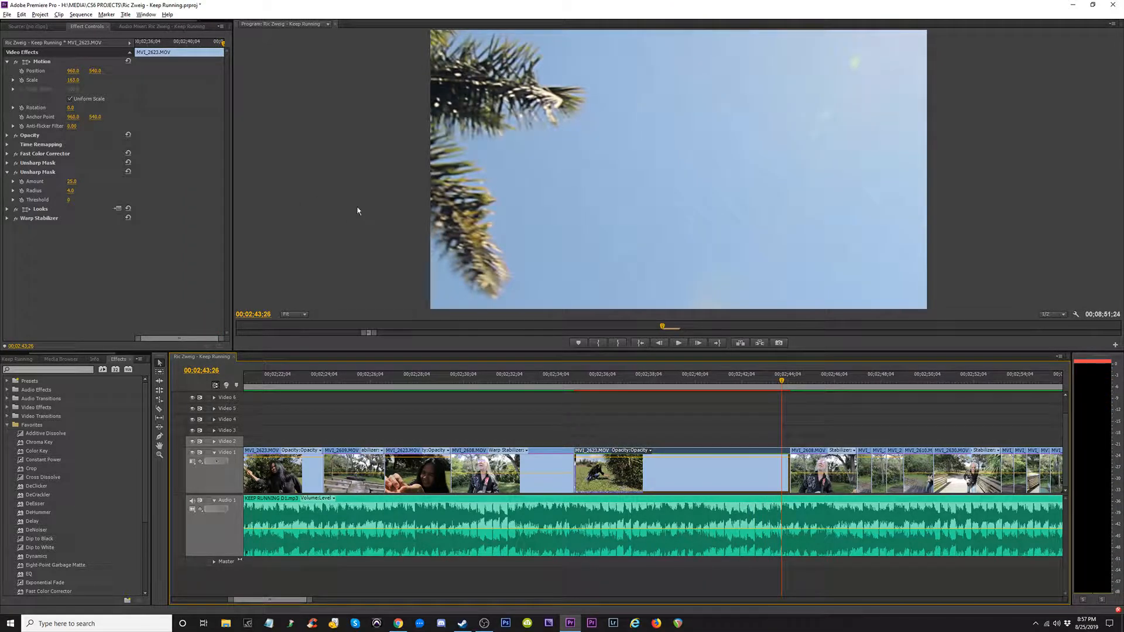
# - Delete Warp Stabilizer from the MVI_2623 clip and scrub through the shot without it
pyautogui.click(31, 218)
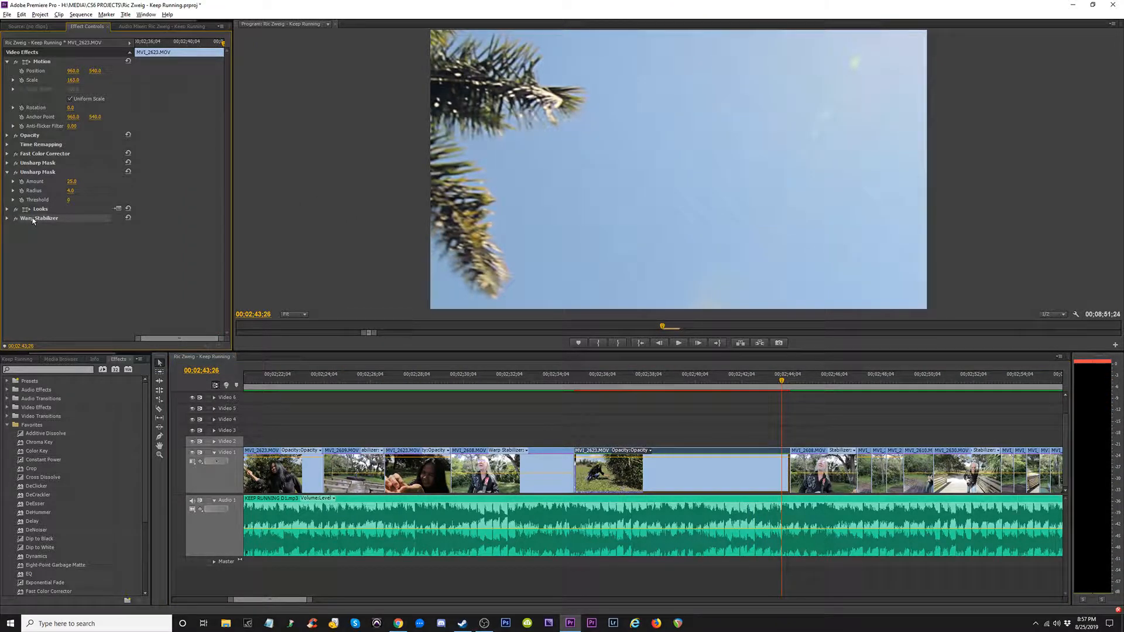
pyautogui.press('Delete')
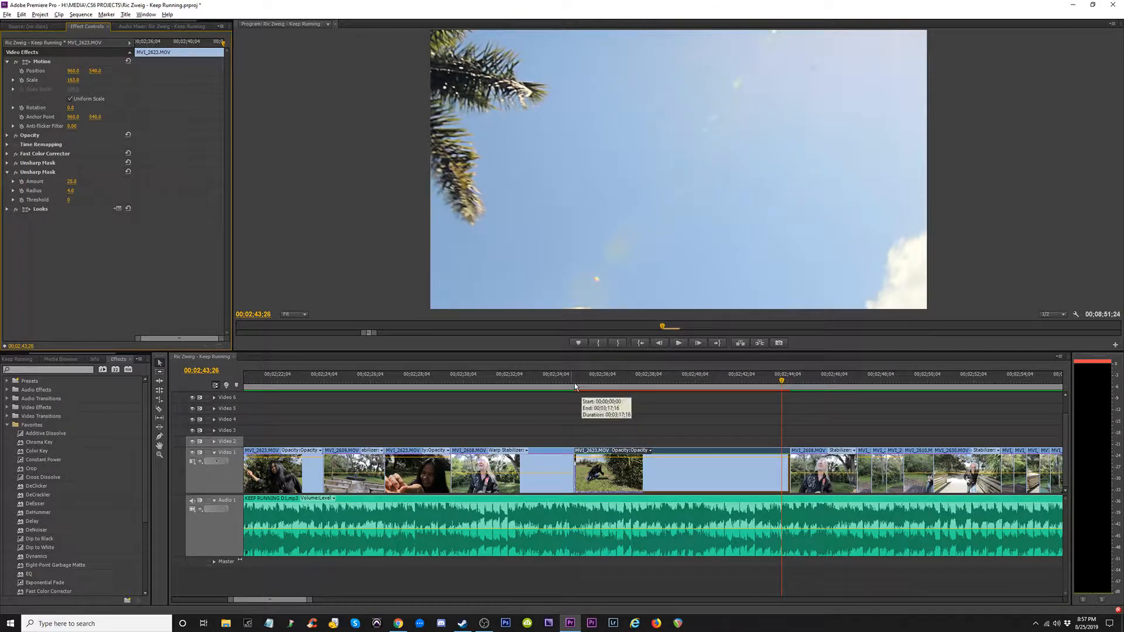
pyautogui.moveTo(574, 383); pyautogui.dragTo(675, 388)
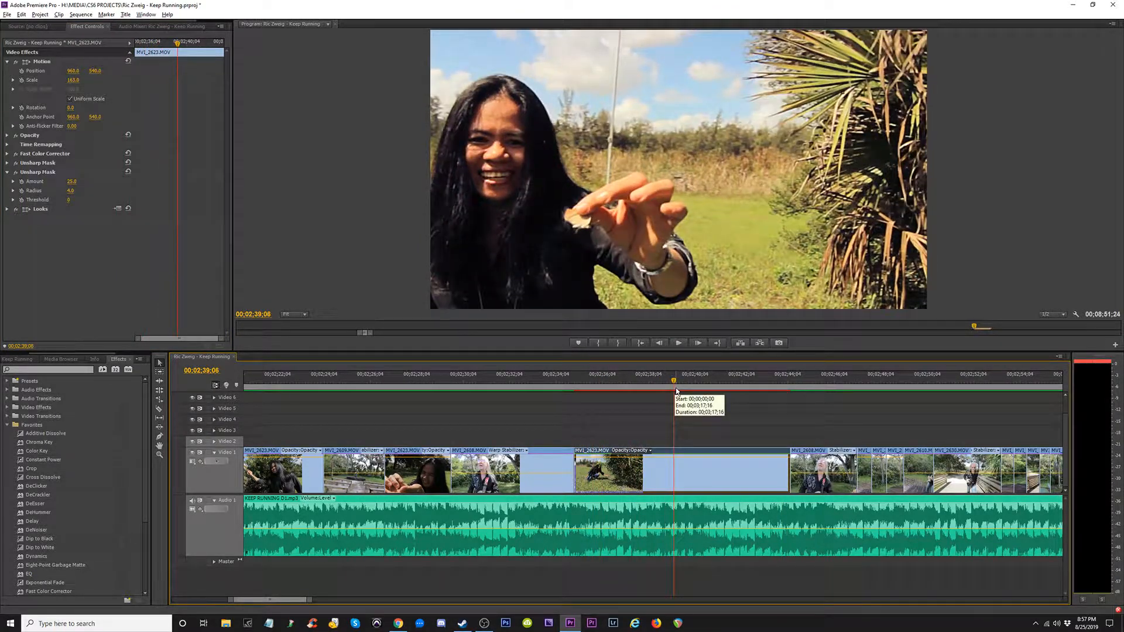
# - Look over the raw clips following the main edit, starting around 00;03;54;10
pyautogui.press('-')
pyautogui.press('-')
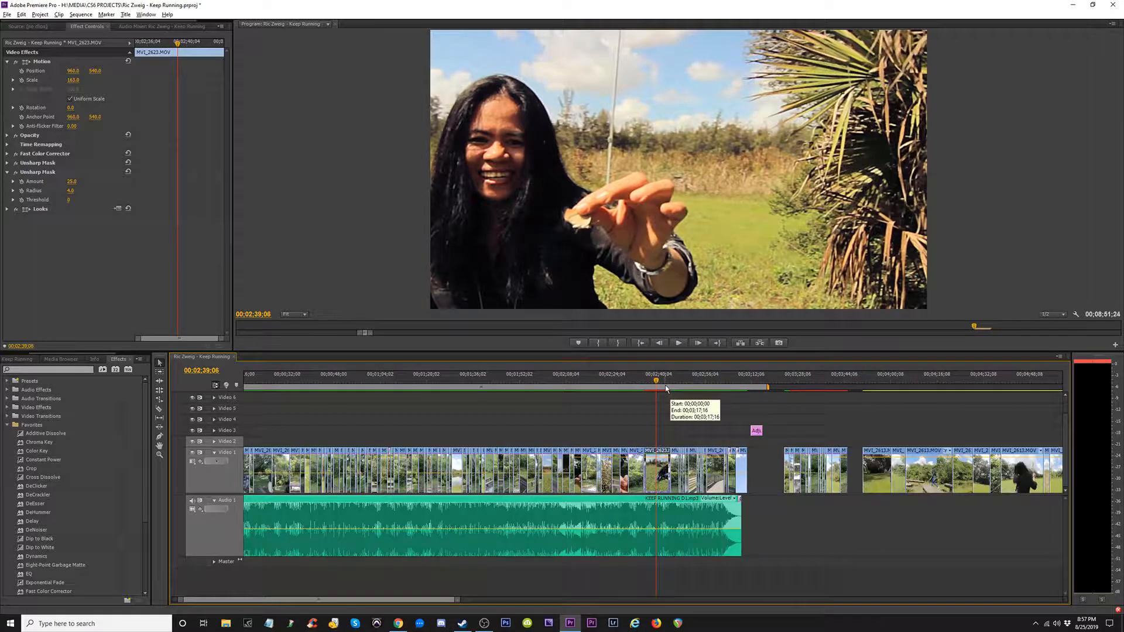
pyautogui.moveTo(859, 389); pyautogui.dragTo(874, 386)
pyautogui.press('-')
pyautogui.press('-')
pyautogui.press('=')
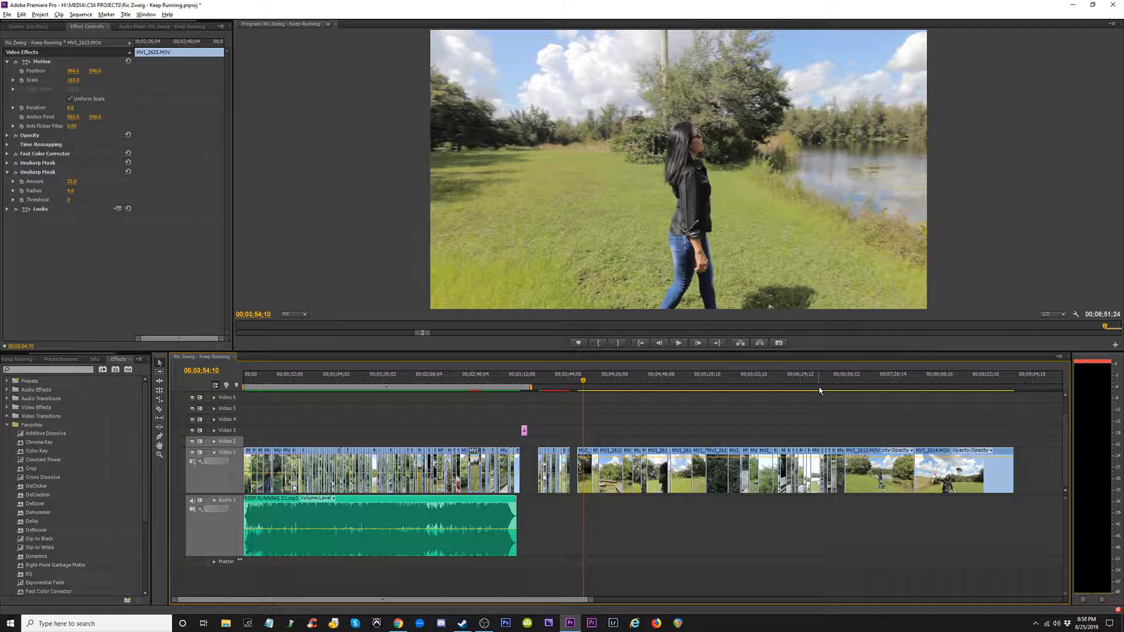
# - Check the screen recording in OBS Studio, return to Premiere Pro, and save the project
pyautogui.click(484, 624)
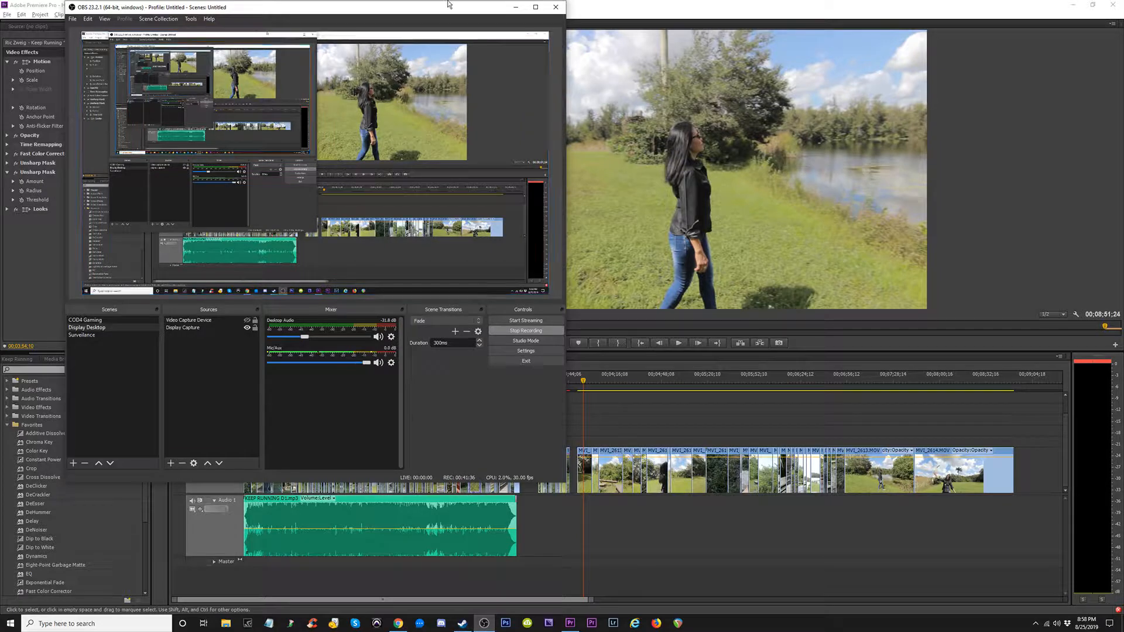
pyautogui.click(515, 8)
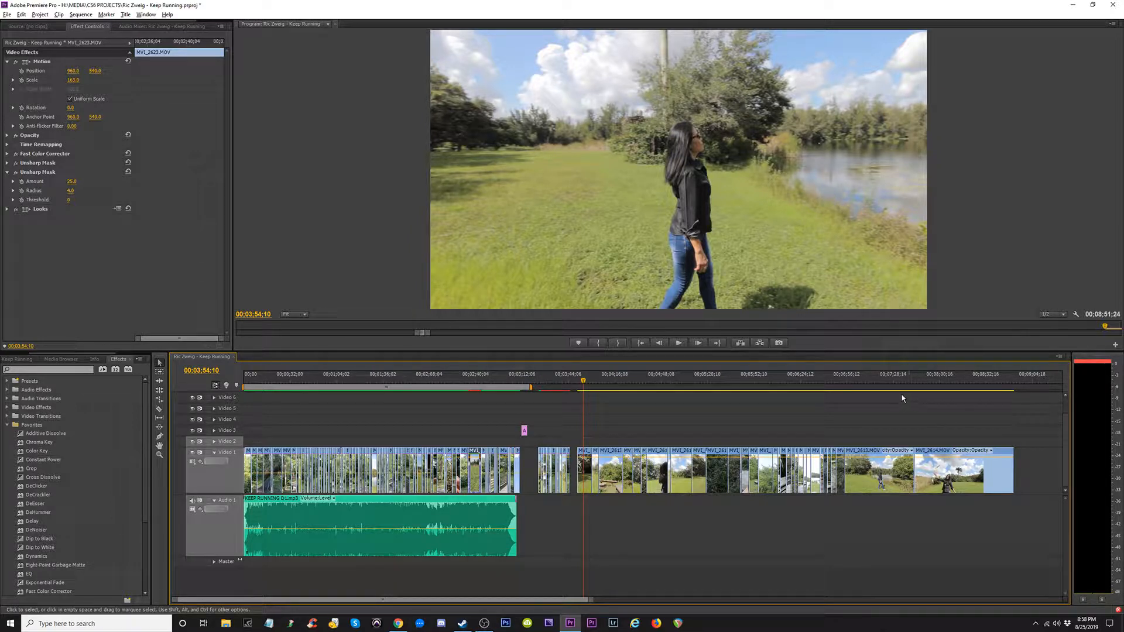
pyautogui.hotkey('ctrl', 's')
# - Try placing all the raw clips on Video 5 above the main edit, and return them to Video 1 after it
pyautogui.moveTo(1037, 434); pyautogui.dragTo(576, 522)
pyautogui.moveTo(883, 475); pyautogui.dragTo(455, 412)
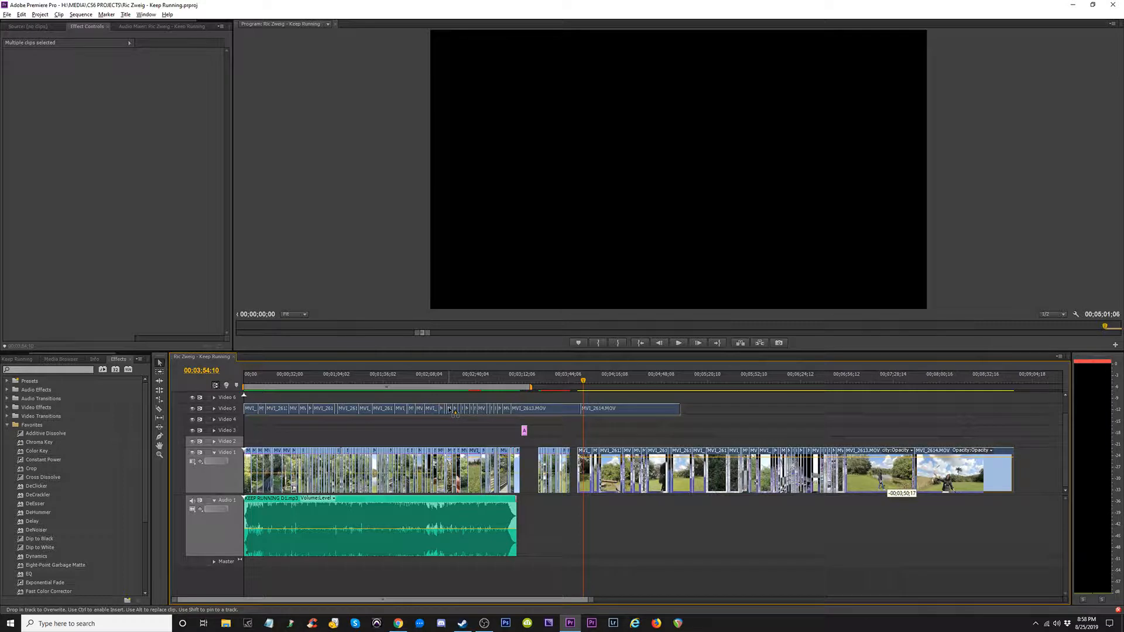
pyautogui.moveTo(455, 412); pyautogui.dragTo(886, 470)
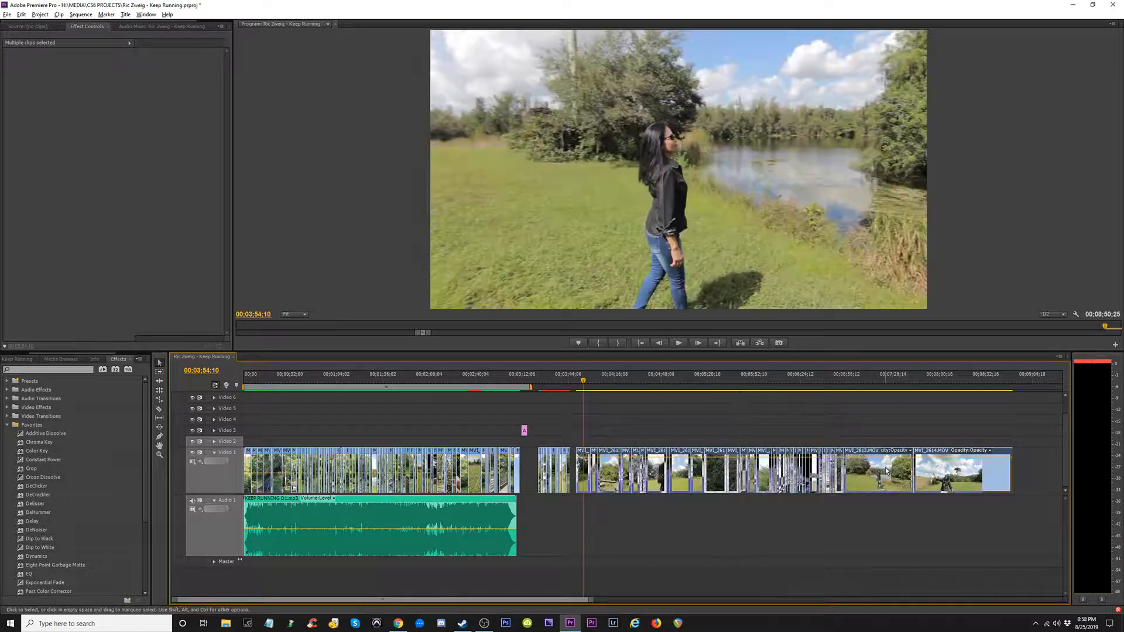
pyautogui.click(668, 416)
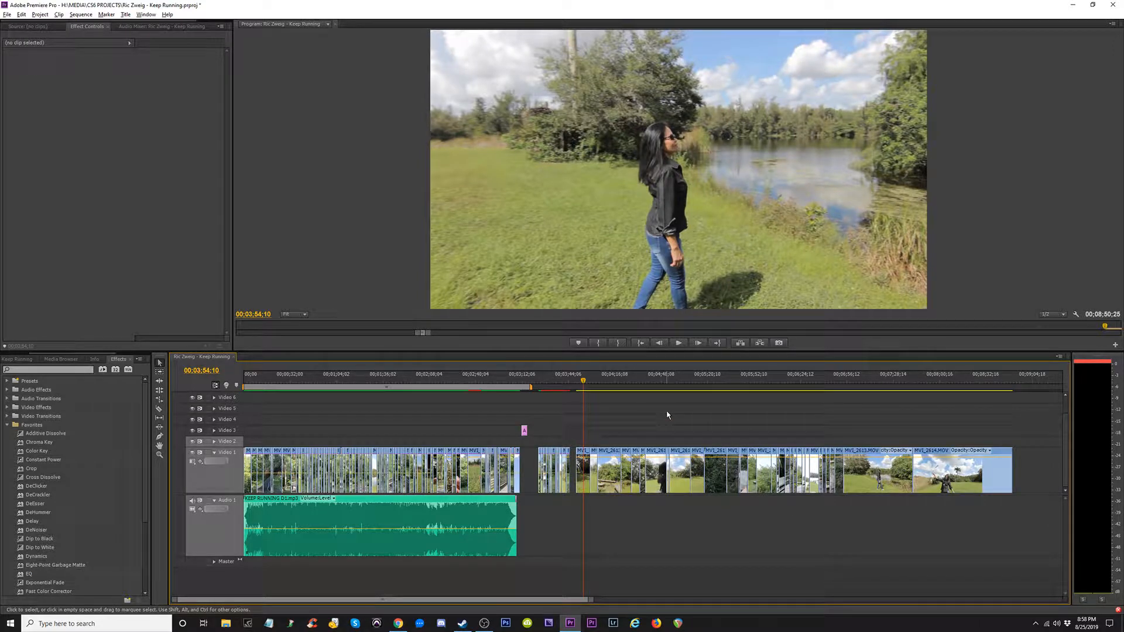
# - Examine the main edit's clip arrangement at several timeline scales, including the shots between 00;01;14;13 and 00;01;22;20
pyautogui.click(547, 385)
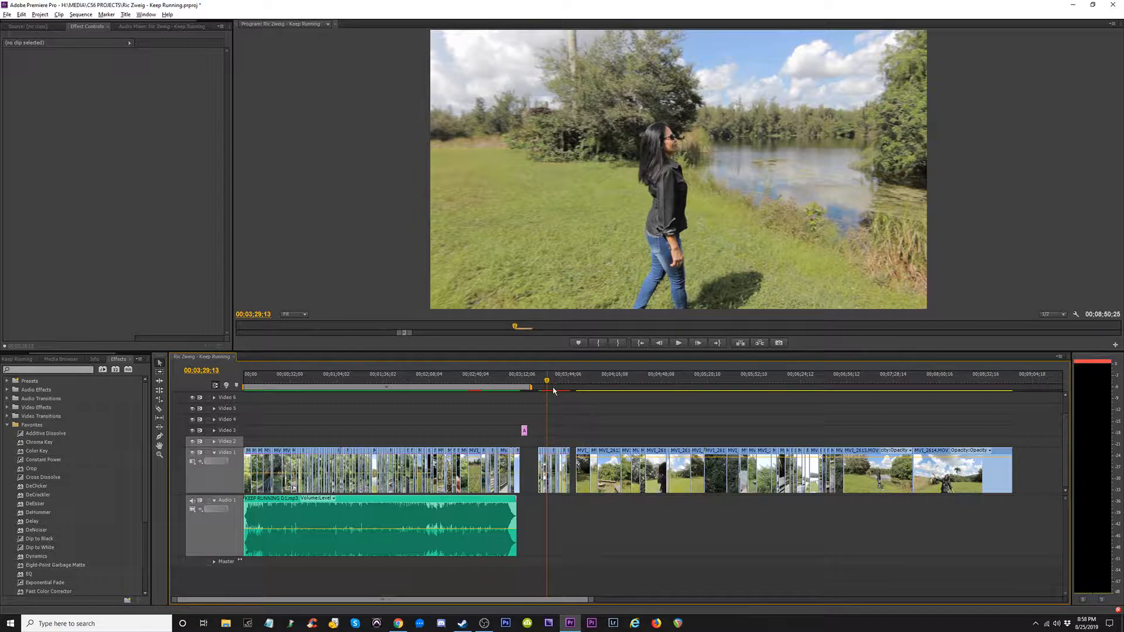
pyautogui.press('=')
pyautogui.press('=')
pyautogui.press('=')
pyautogui.press('=')
pyautogui.press('-')
pyautogui.press('-')
pyautogui.press('-')
pyautogui.moveTo(417, 384); pyautogui.dragTo(286, 390)
pyautogui.press('-')
pyautogui.press('=')
pyautogui.press('=')
pyautogui.press('=')
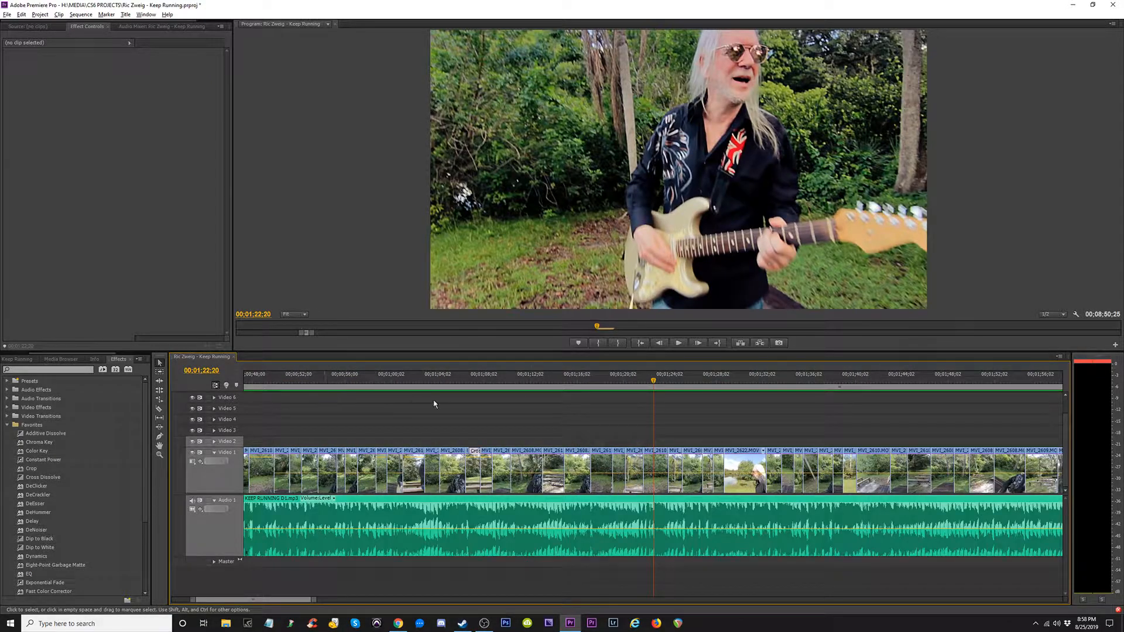
pyautogui.press('-')
pyautogui.press('-')
pyautogui.press('-')
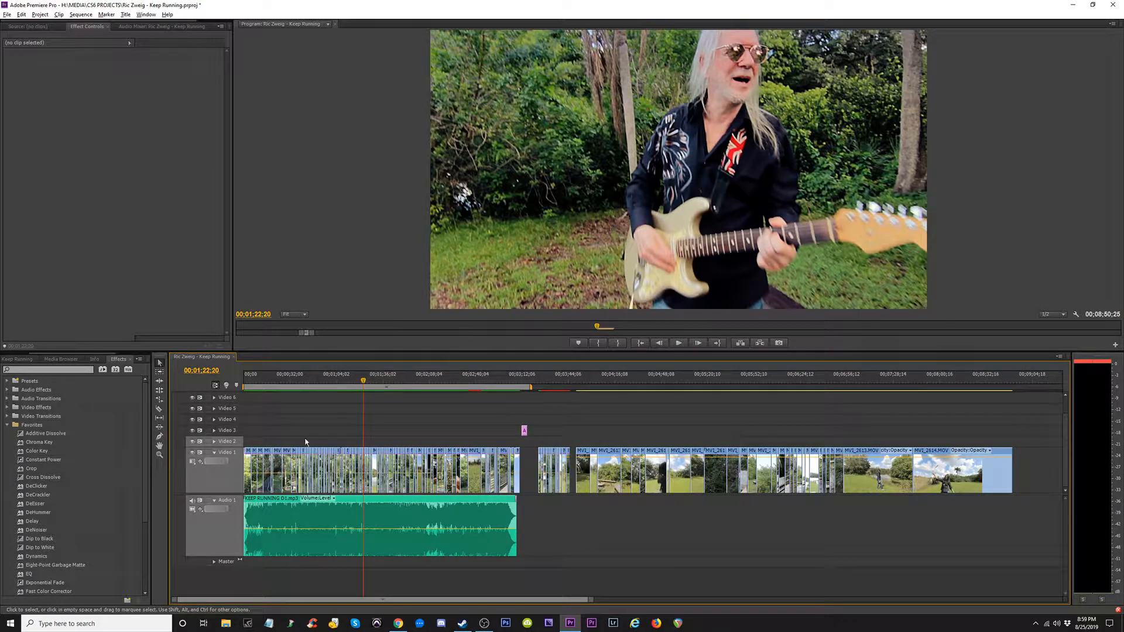
pyautogui.press('=')
pyautogui.press('=')
pyautogui.press('=')
pyautogui.press('=')
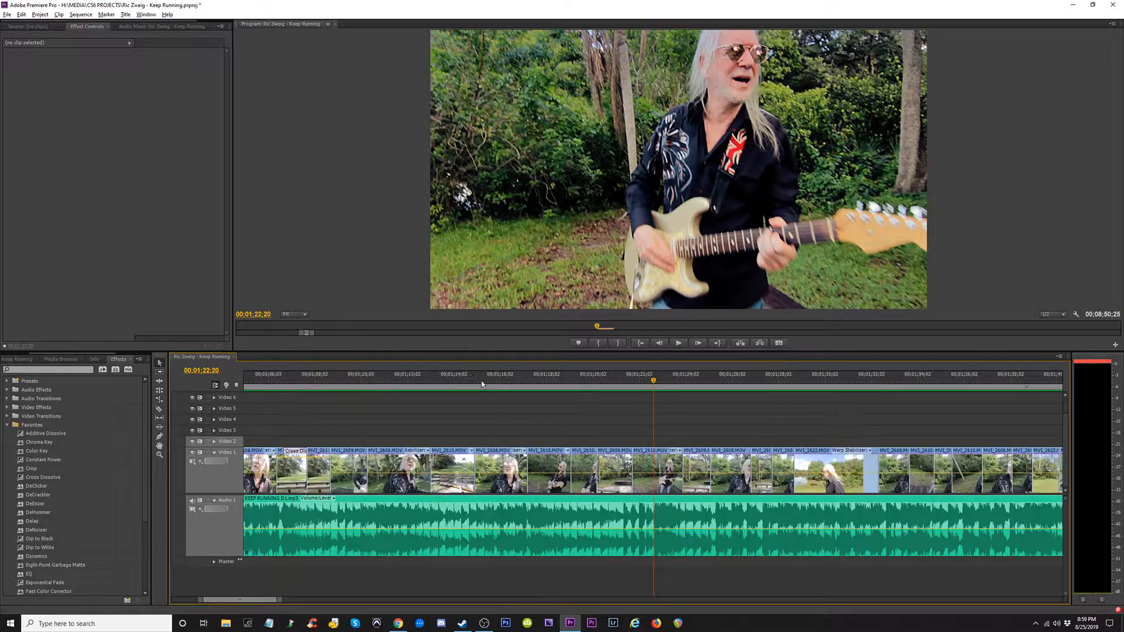
pyautogui.click(462, 380)
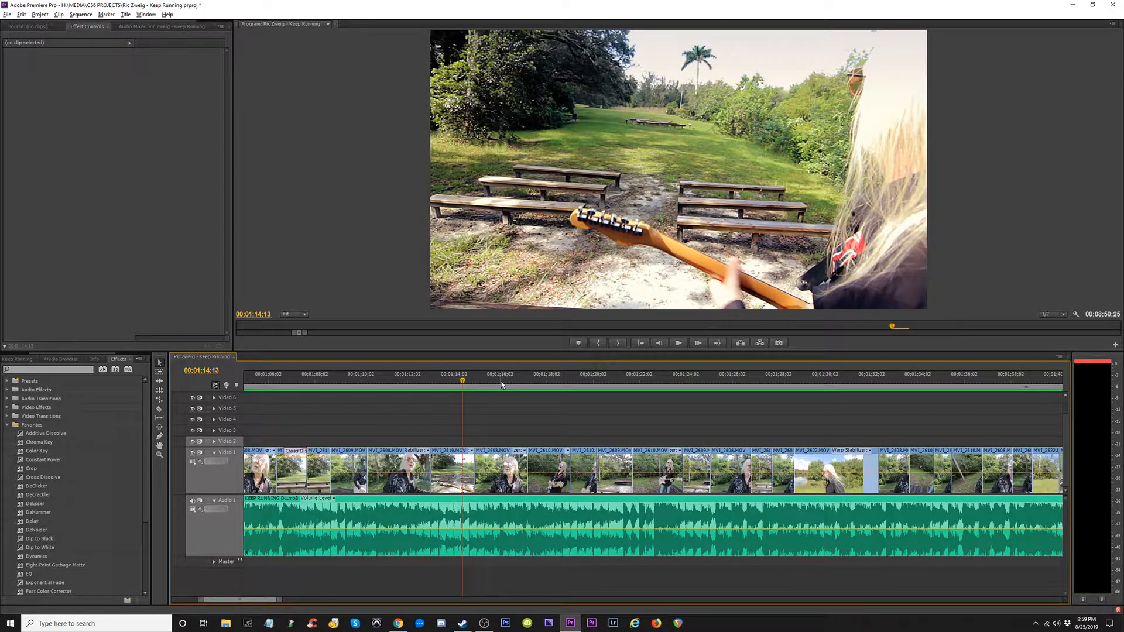
pyautogui.click(549, 381)
pyautogui.press('-')
pyautogui.press('-')
pyautogui.press('-')
pyautogui.press('-')
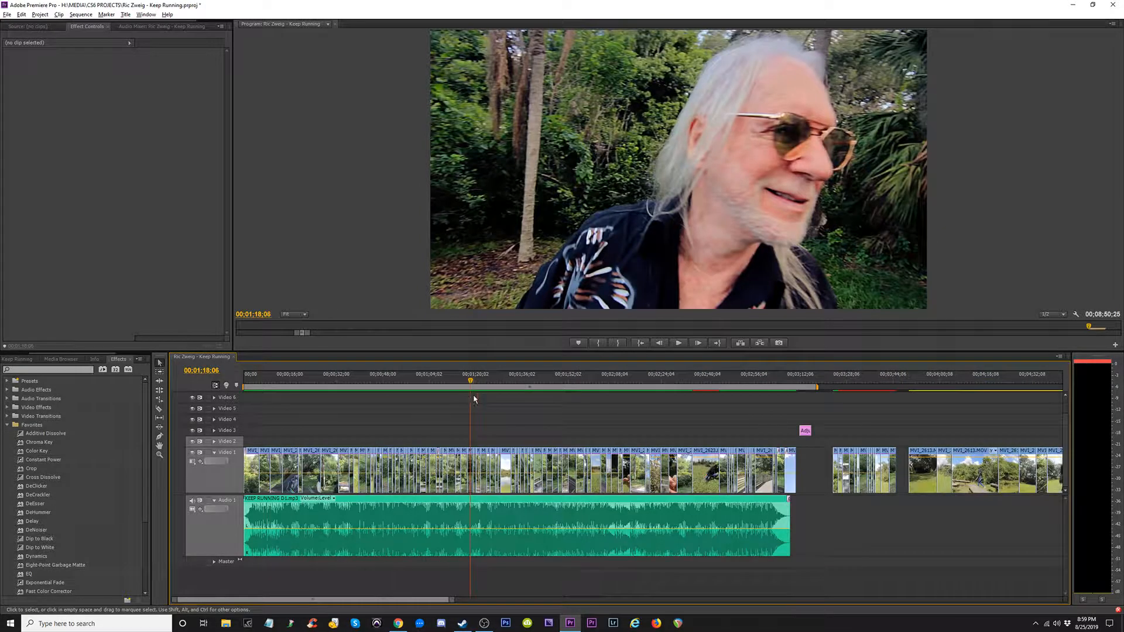
pyautogui.press('=')
pyautogui.press('-')
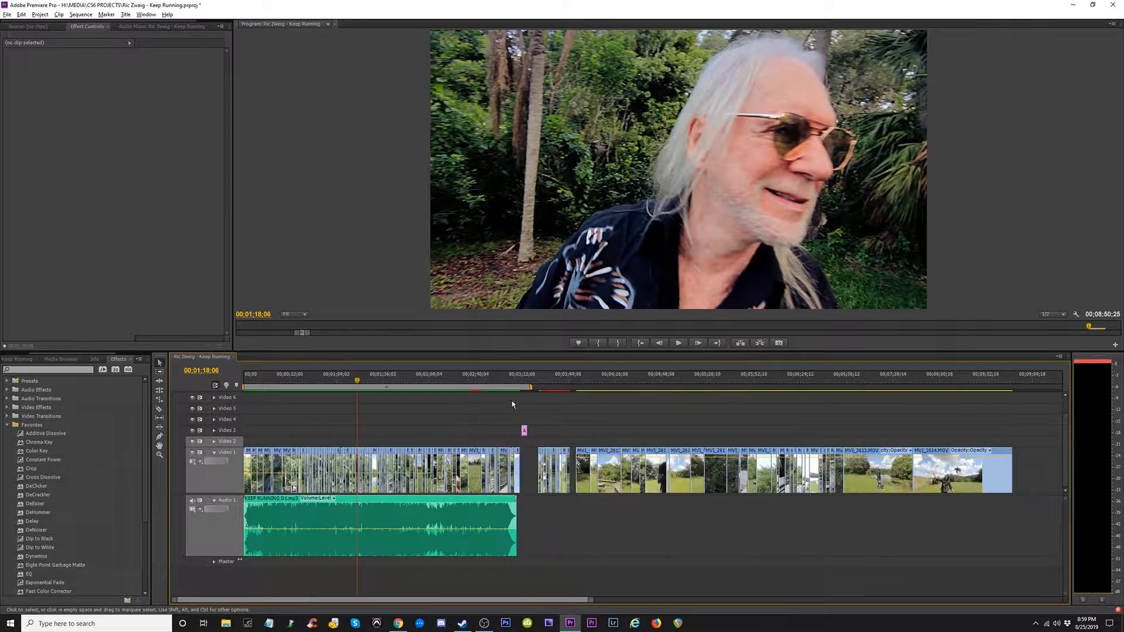
# - Review the closing part of the main edit, up to the kissing shot at 00;02;59;28
pyautogui.click(476, 383)
pyautogui.press('=')
pyautogui.press('=')
pyautogui.press('=')
pyautogui.moveTo(656, 383); pyautogui.dragTo(895, 398)
pyautogui.press('=')
pyautogui.press('=')
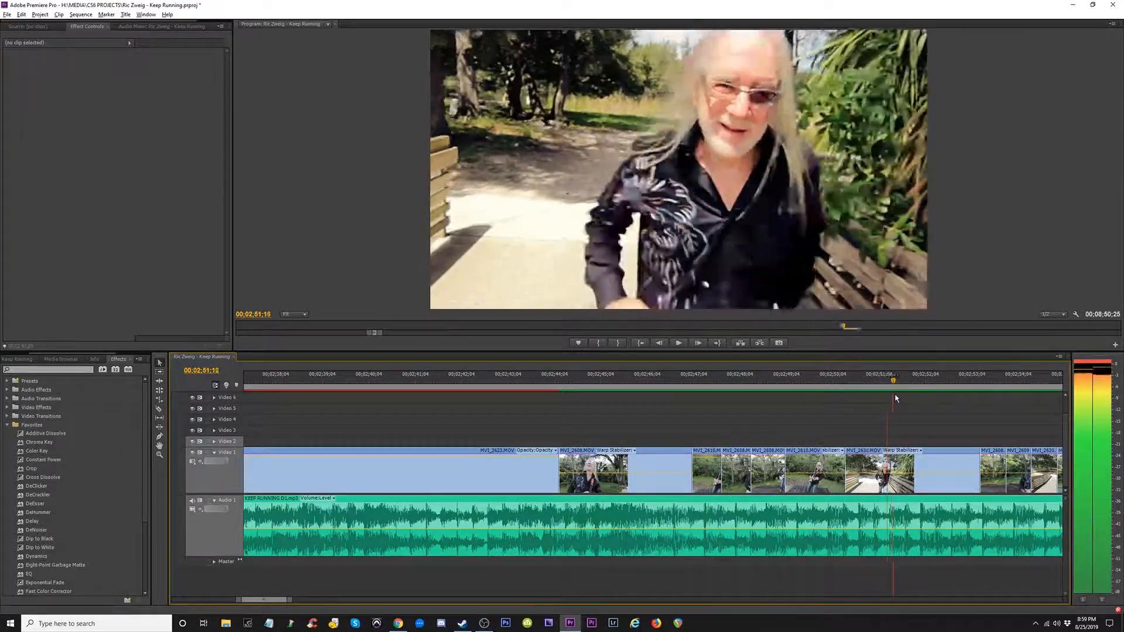
pyautogui.press('-')
pyautogui.moveTo(810, 382); pyautogui.dragTo(867, 383)
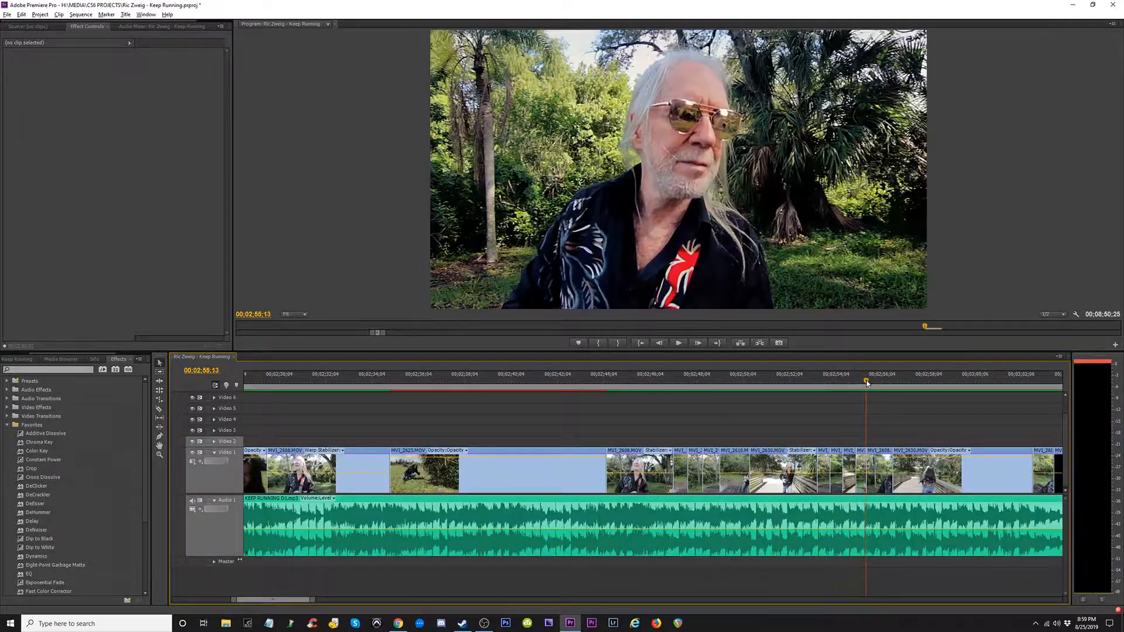
pyautogui.press('-')
pyautogui.moveTo(761, 383); pyautogui.dragTo(813, 381)
pyautogui.press('-')
pyautogui.press('-')
pyautogui.press('-')
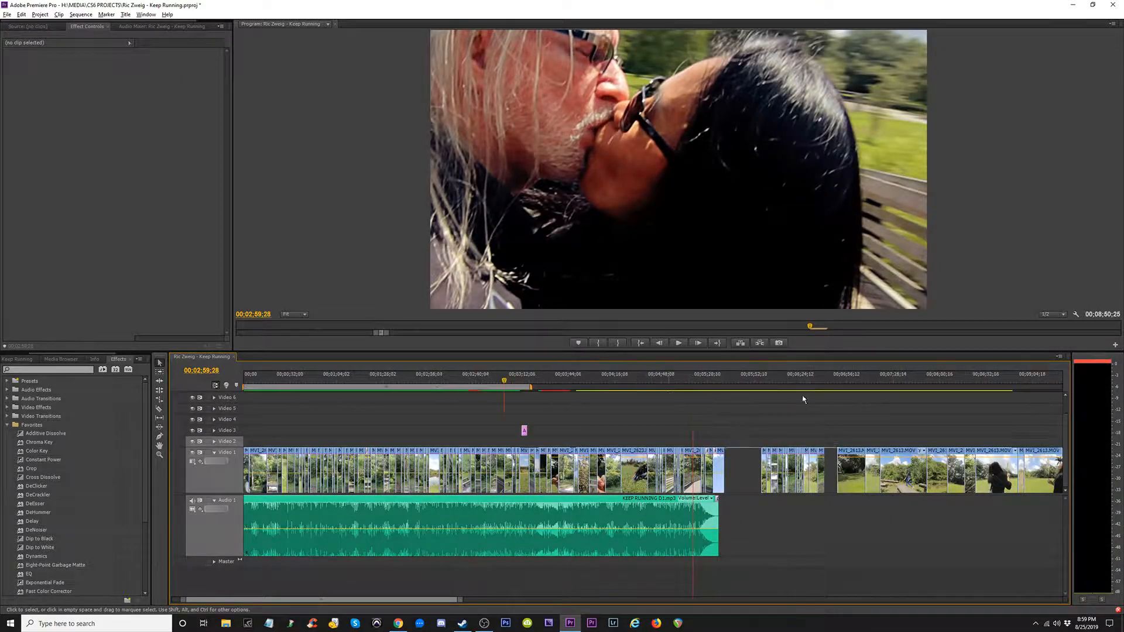
pyautogui.press('=')
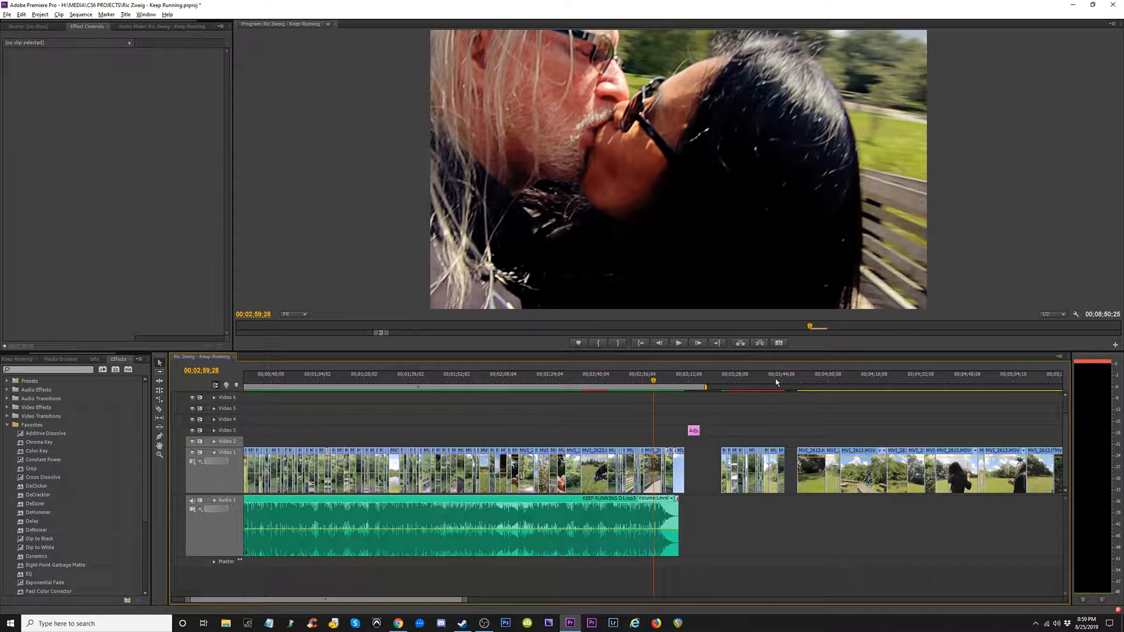
# - Save the project and split the long raw clip before MVI_2614 at 00;07;24;23
pyautogui.hotkey('ctrl', 's')
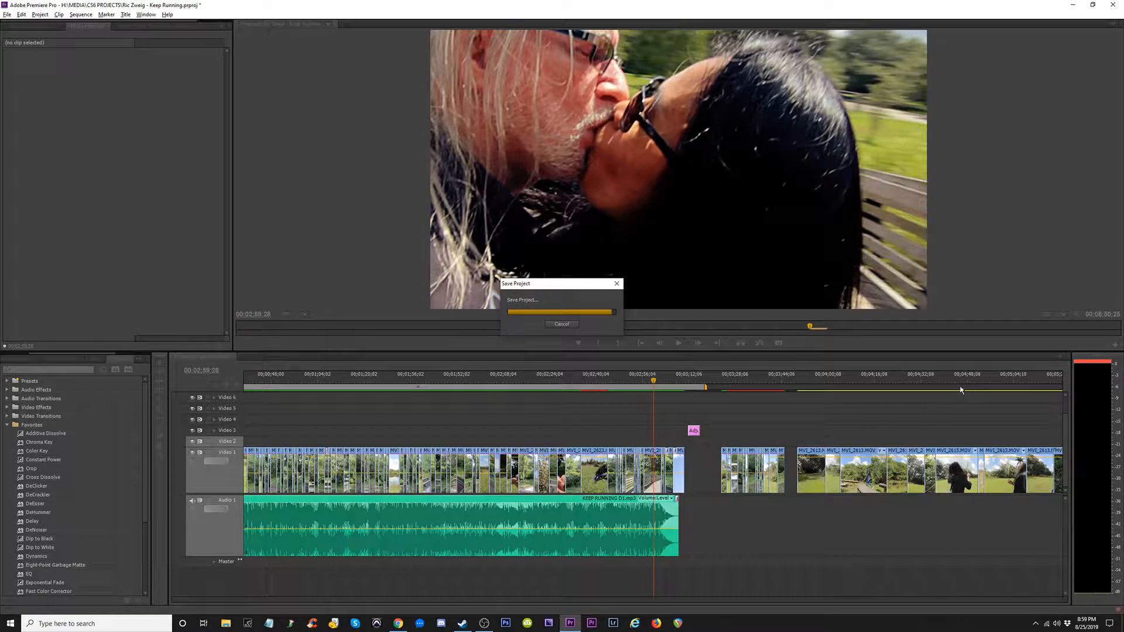
pyautogui.moveTo(989, 385); pyautogui.dragTo(1050, 385)
pyautogui.press('=')
pyautogui.press('-')
pyautogui.moveTo(807, 386); pyautogui.dragTo(1025, 381)
pyautogui.press('-')
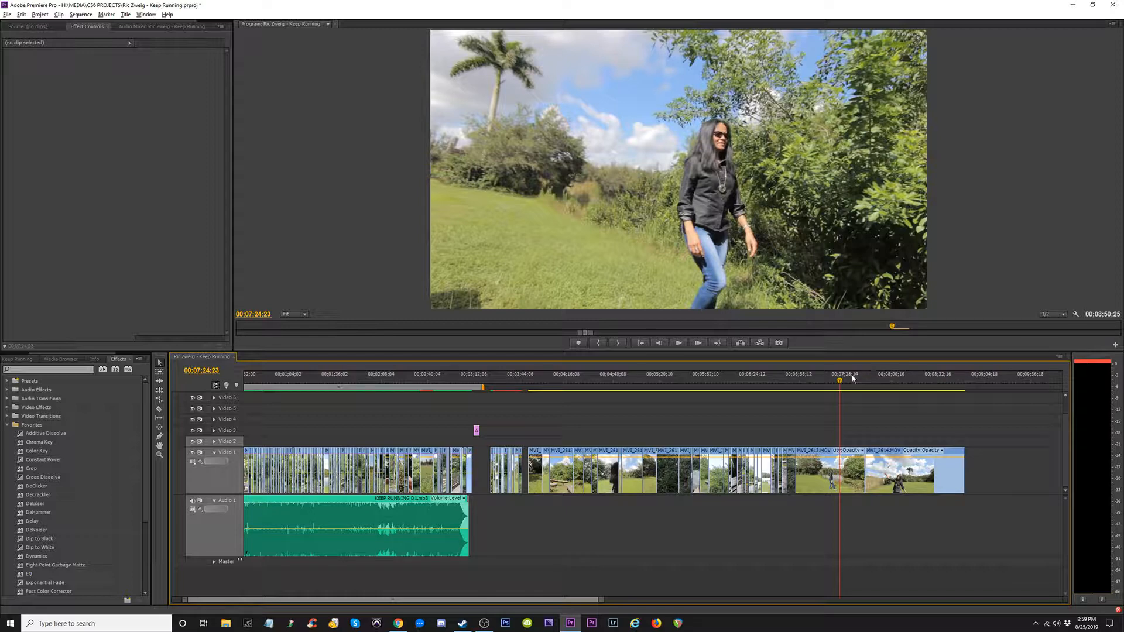
pyautogui.press('=')
pyautogui.press('=')
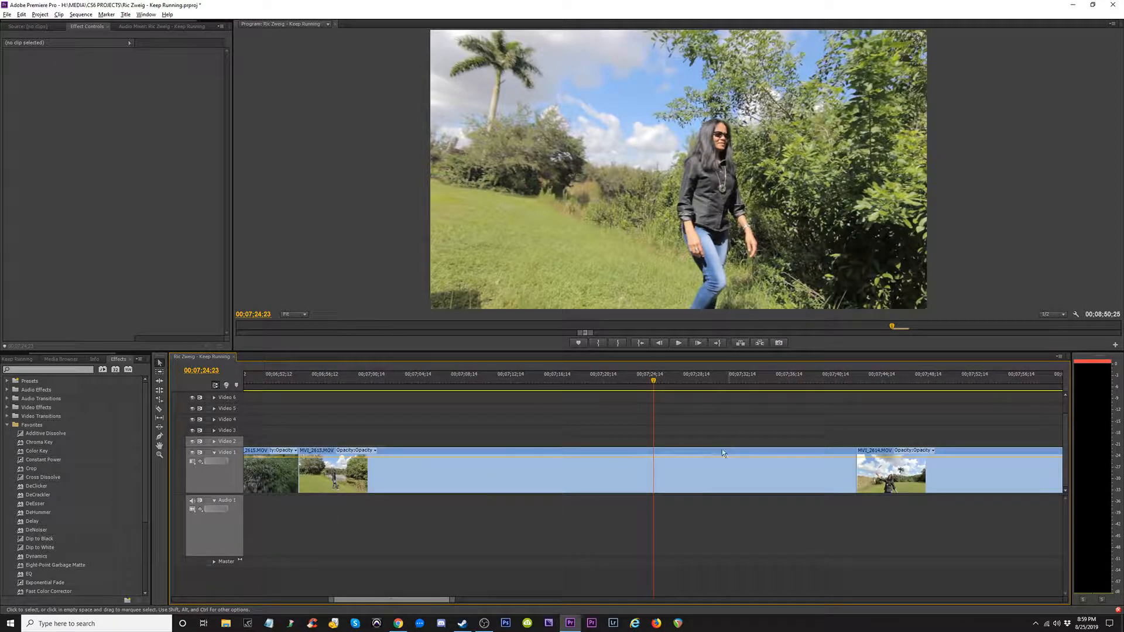
pyautogui.hotkey('ctrl', 'v')
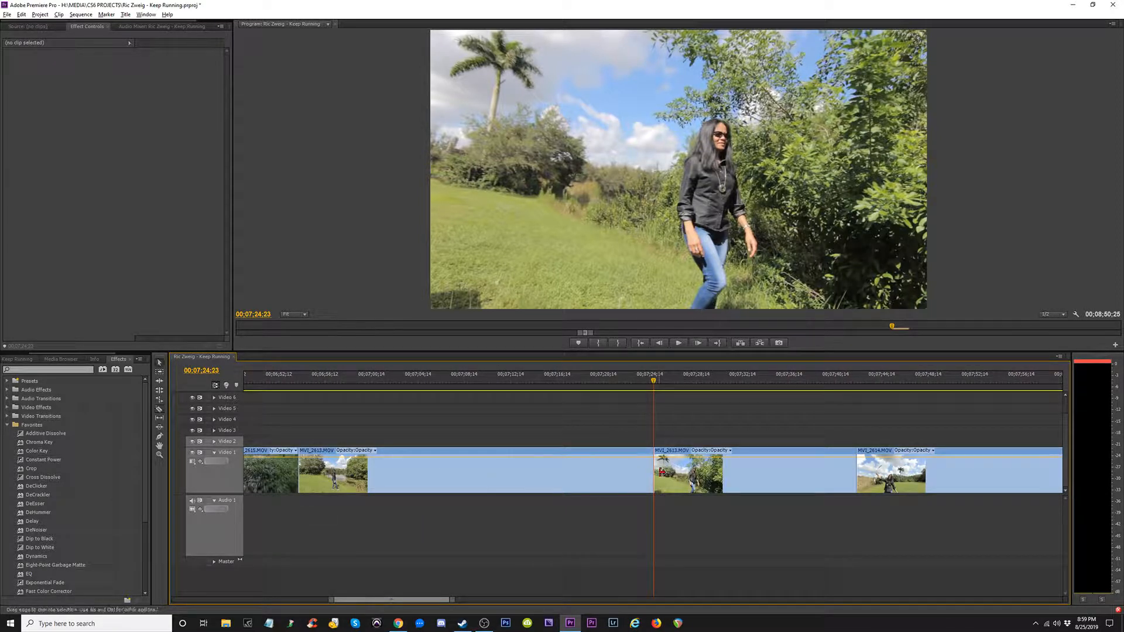
# - Trim the start of the split clip's second part to about 00;07;34;20 and ripple-delete the gap before it
pyautogui.moveTo(653, 382)
pyautogui.mouseDown()
pyautogui.moveTo(639, 384)
pyautogui.moveTo(655, 386)
pyautogui.mouseUp()
pyautogui.moveTo(665, 388); pyautogui.dragTo(770, 406)
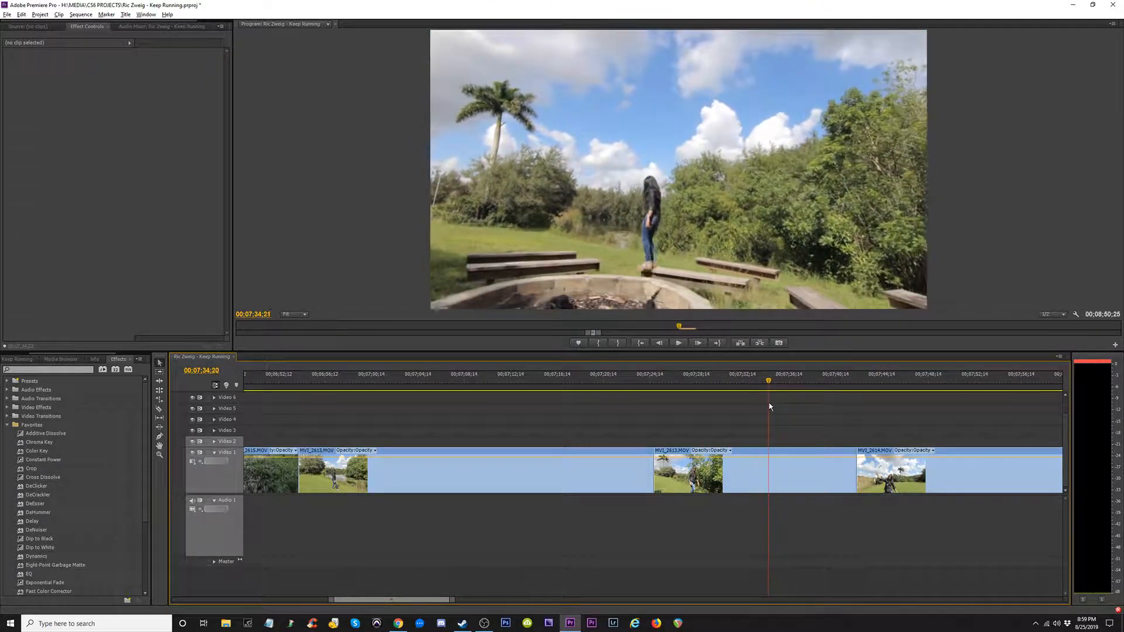
pyautogui.moveTo(655, 474); pyautogui.dragTo(764, 473)
pyautogui.click(722, 470)
pyautogui.press('Delete')
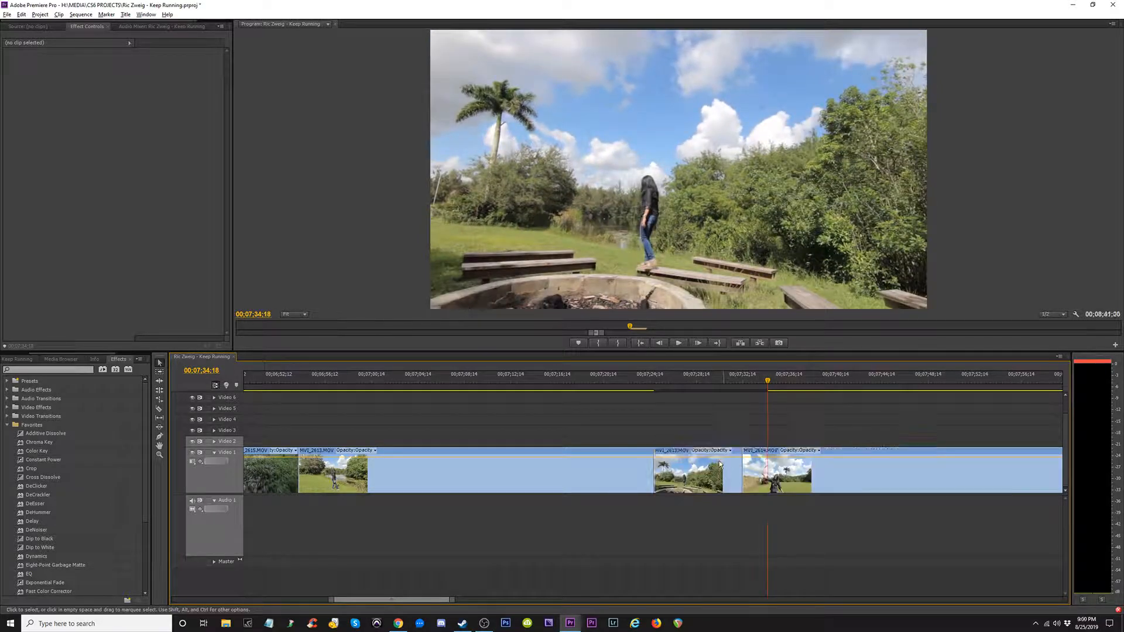
# - Trim the end of the split clip's first part back to 00;07;18;25 and close the gap after it
pyautogui.click(591, 386)
pyautogui.moveTo(593, 392)
pyautogui.mouseDown()
pyautogui.moveTo(657, 394)
pyautogui.moveTo(584, 398)
pyautogui.mouseUp()
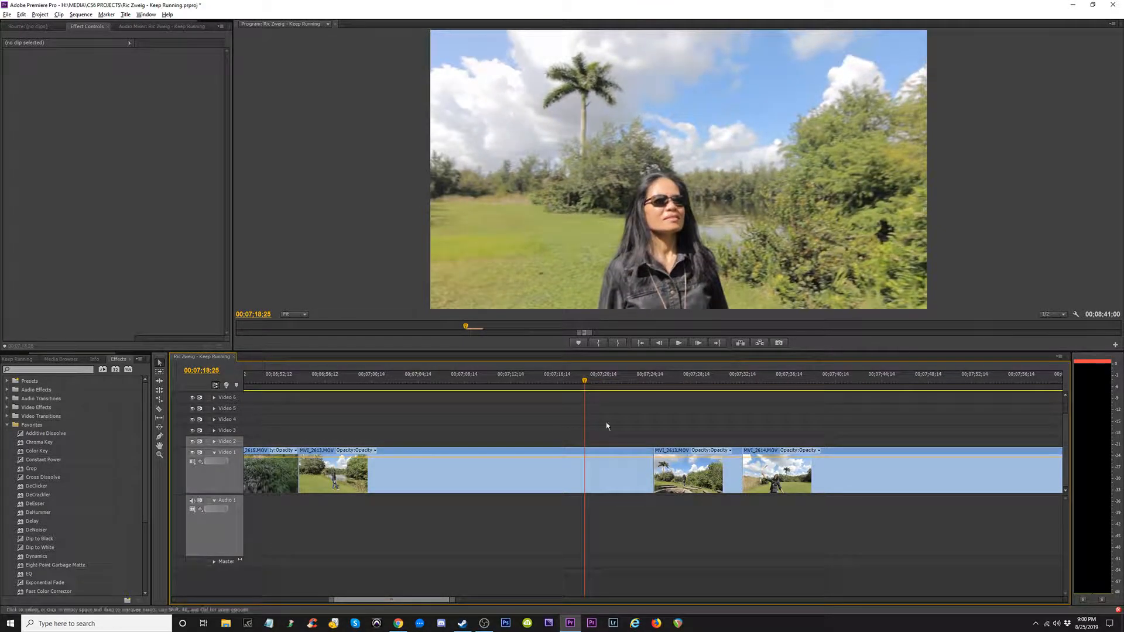
pyautogui.moveTo(648, 467); pyautogui.dragTo(586, 468)
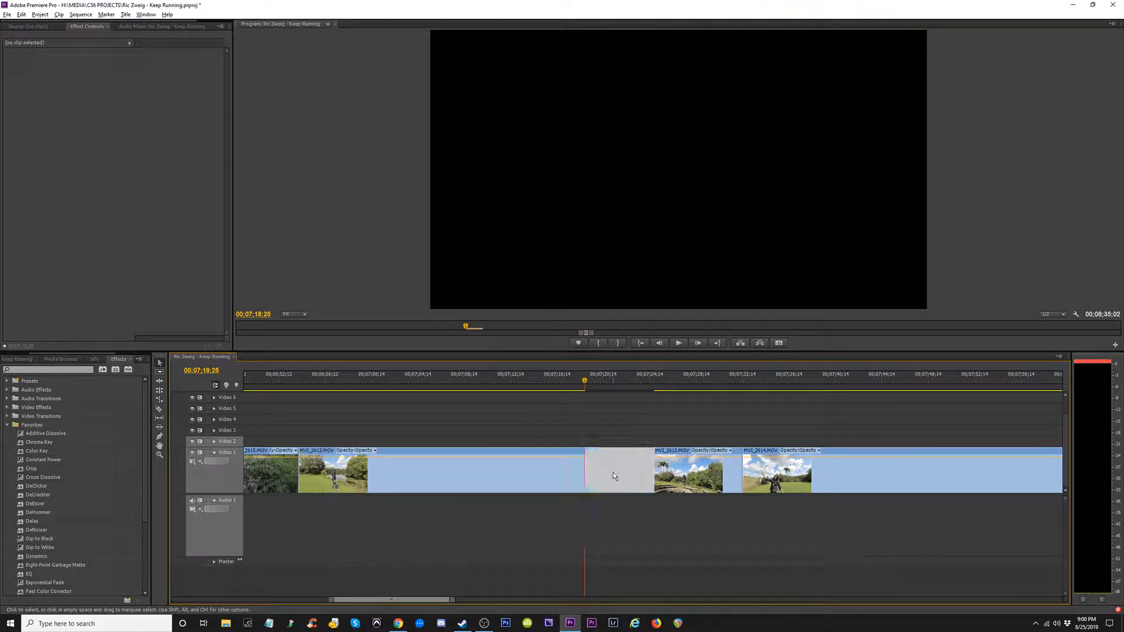
pyautogui.moveTo(585, 398); pyautogui.dragTo(431, 397)
# - Review the raw MVI_2614 clip and split it at 00;08;11;29
pyautogui.press('-')
pyautogui.press('-')
pyautogui.press('-')
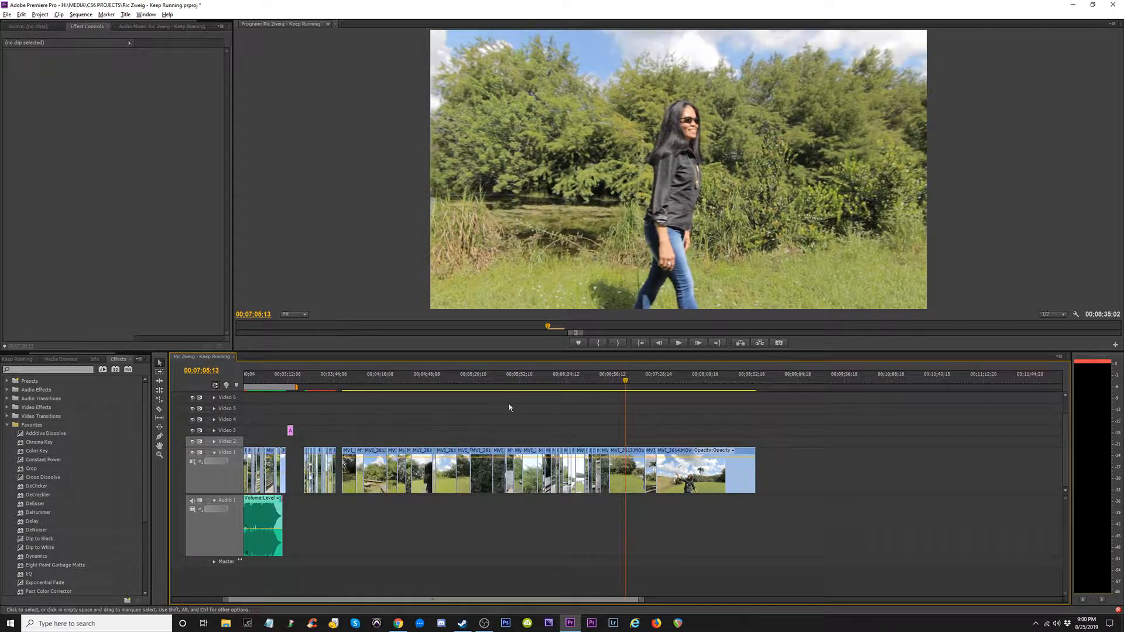
pyautogui.click(689, 384)
pyautogui.press('-')
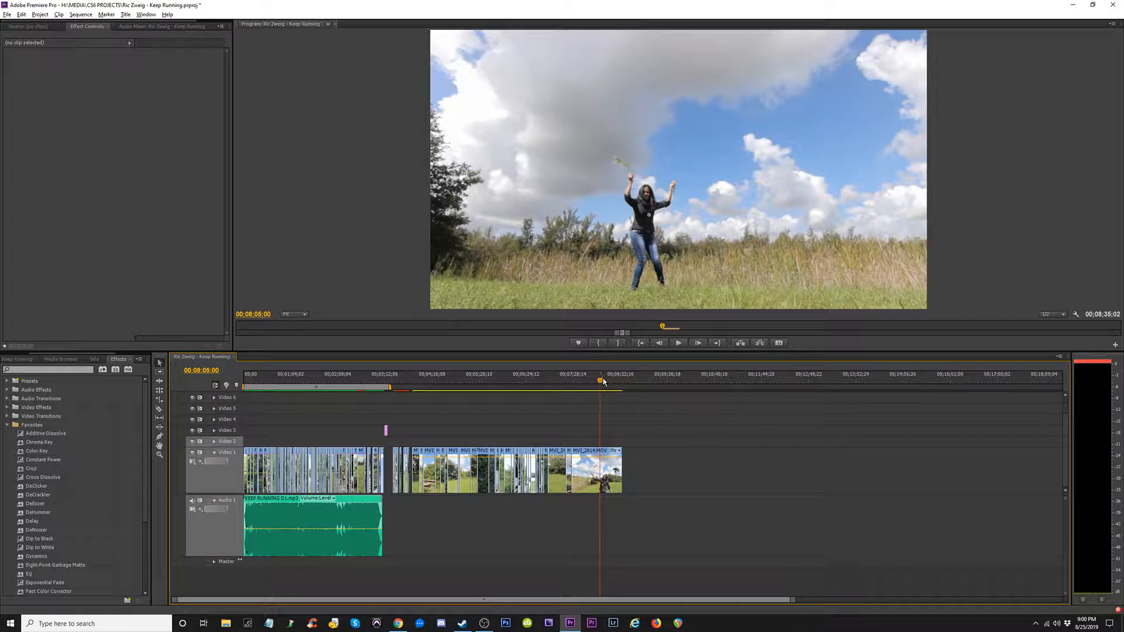
pyautogui.moveTo(604, 382); pyautogui.dragTo(645, 401)
pyautogui.press('=')
pyautogui.press('=')
pyautogui.press('=')
pyautogui.press('=')
pyautogui.click(601, 386)
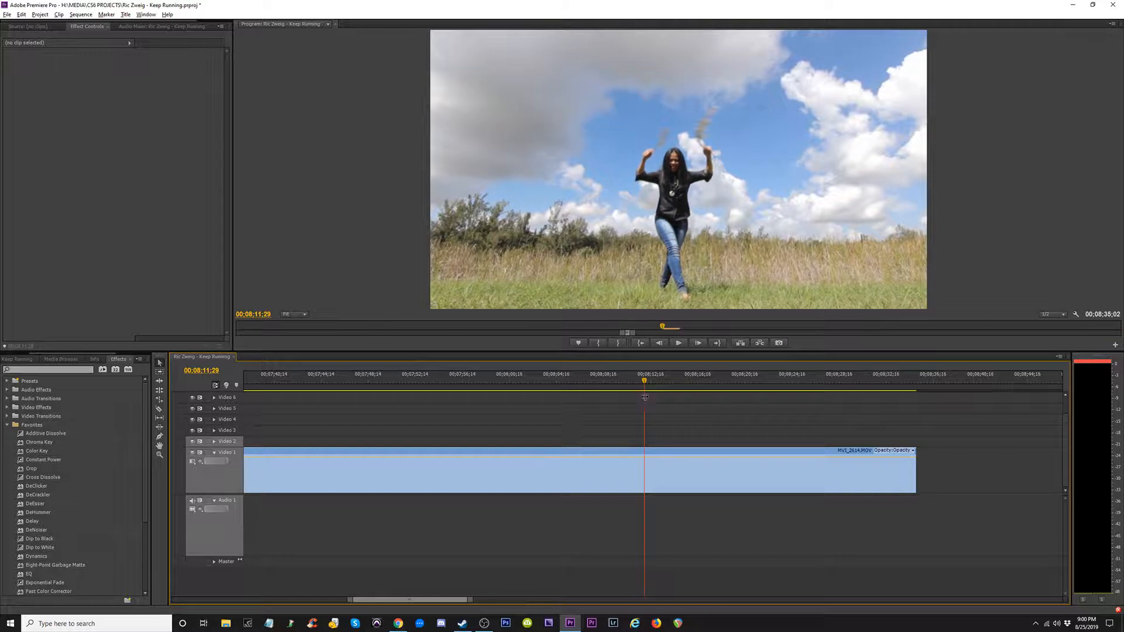
pyautogui.press('c')
pyautogui.click(645, 463)
pyautogui.click(644, 377)
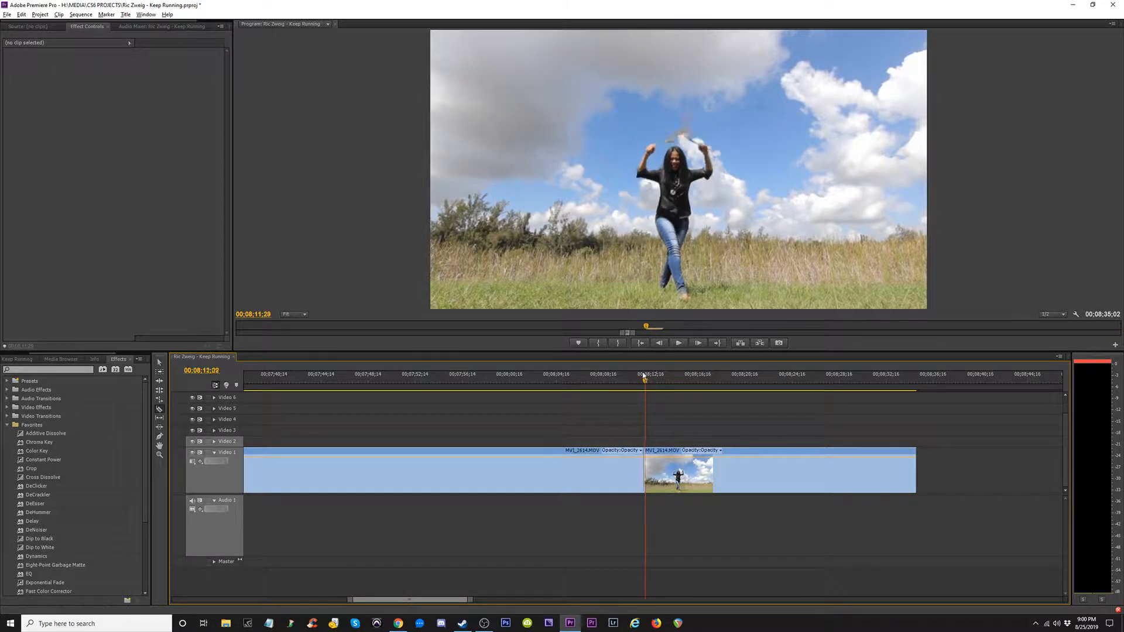
# - Split the MVI_2614 clip at 00;08;07;28, delete the short piece after the cut, and move the last clip back to close the gap
pyautogui.moveTo(644, 378); pyautogui.dragTo(596, 380)
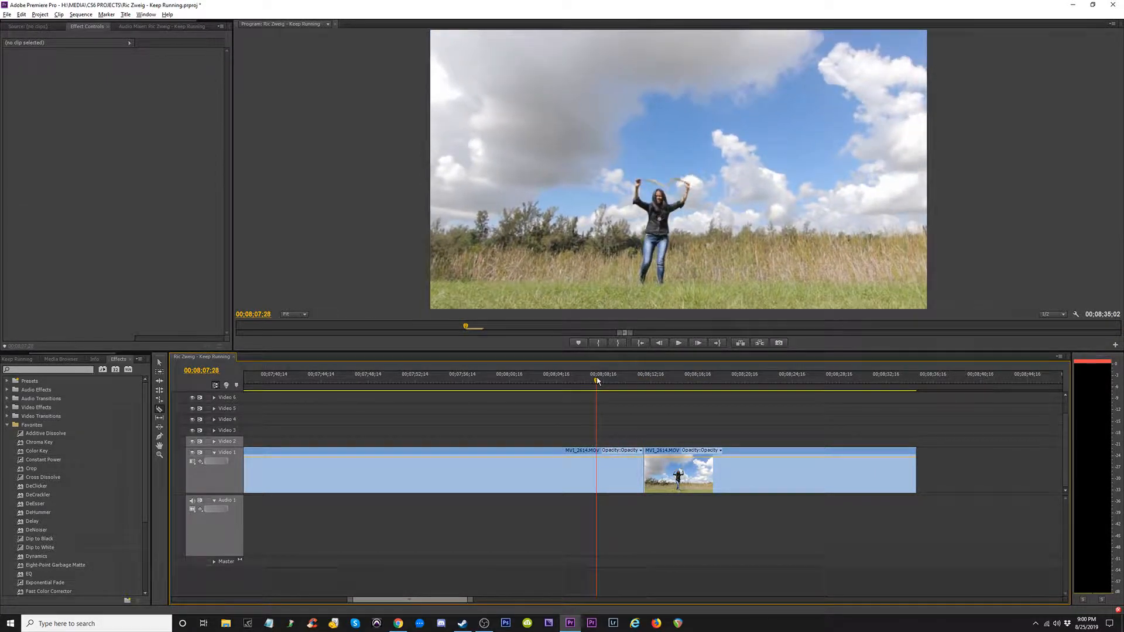
pyautogui.click(597, 466)
pyautogui.press('v')
pyautogui.click(633, 476)
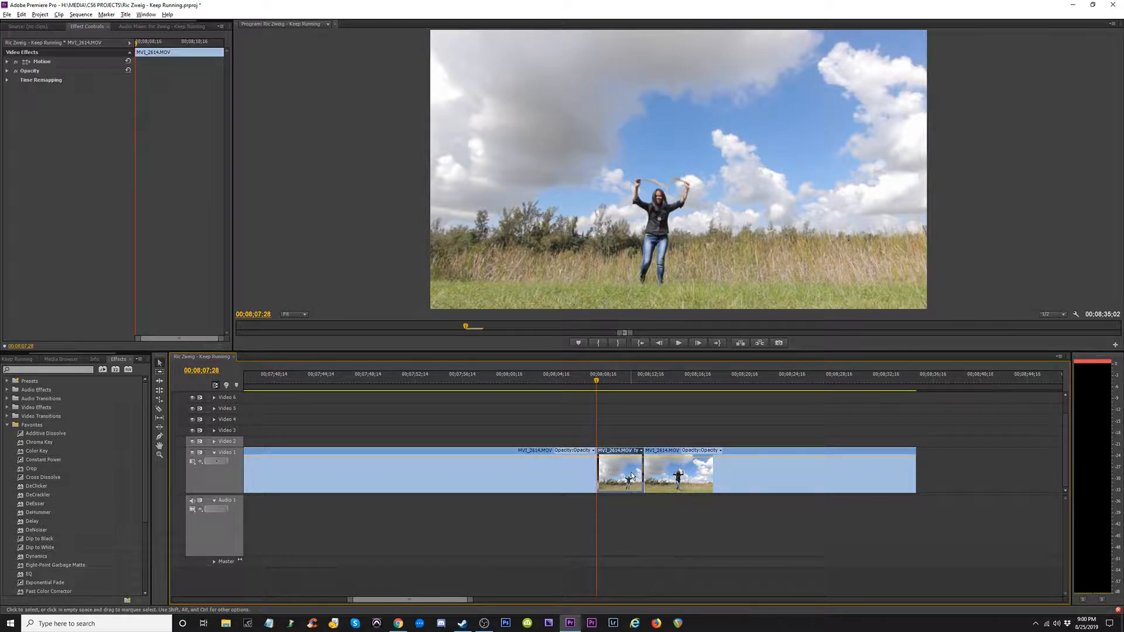
pyautogui.press('Delete')
pyautogui.moveTo(678, 472); pyautogui.dragTo(632, 468)
# - Check the preceding MVI_2614 footage back to 00;07;55;00, show the whole sequence, and save the project
pyautogui.moveTo(624, 380); pyautogui.dragTo(446, 384)
pyautogui.press('\\')
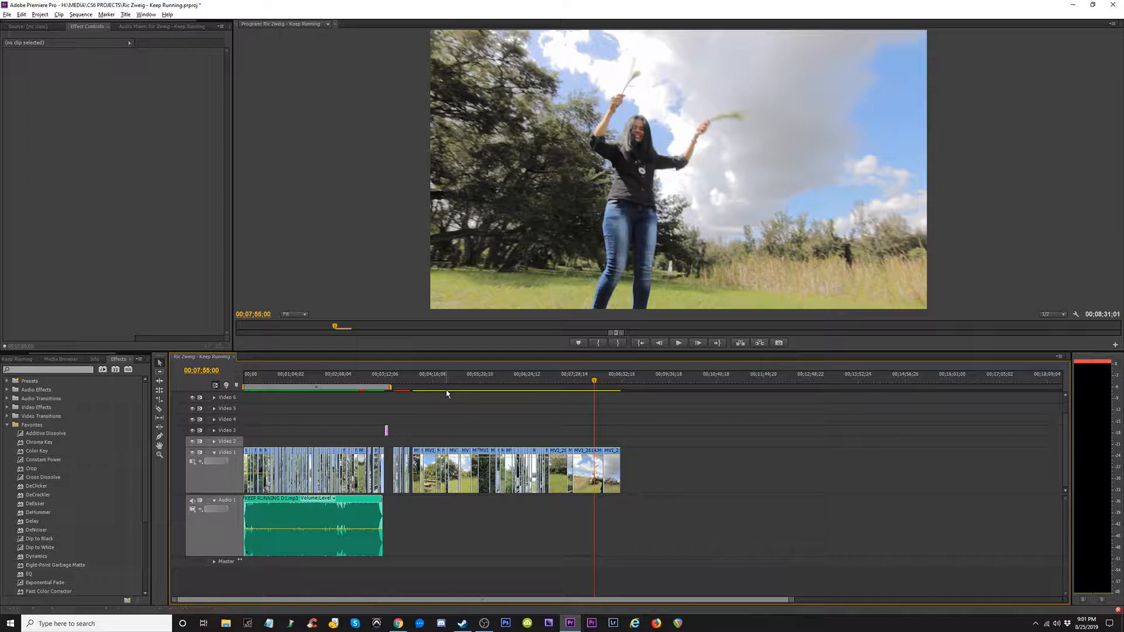
pyautogui.hotkey('ctrl', 's')
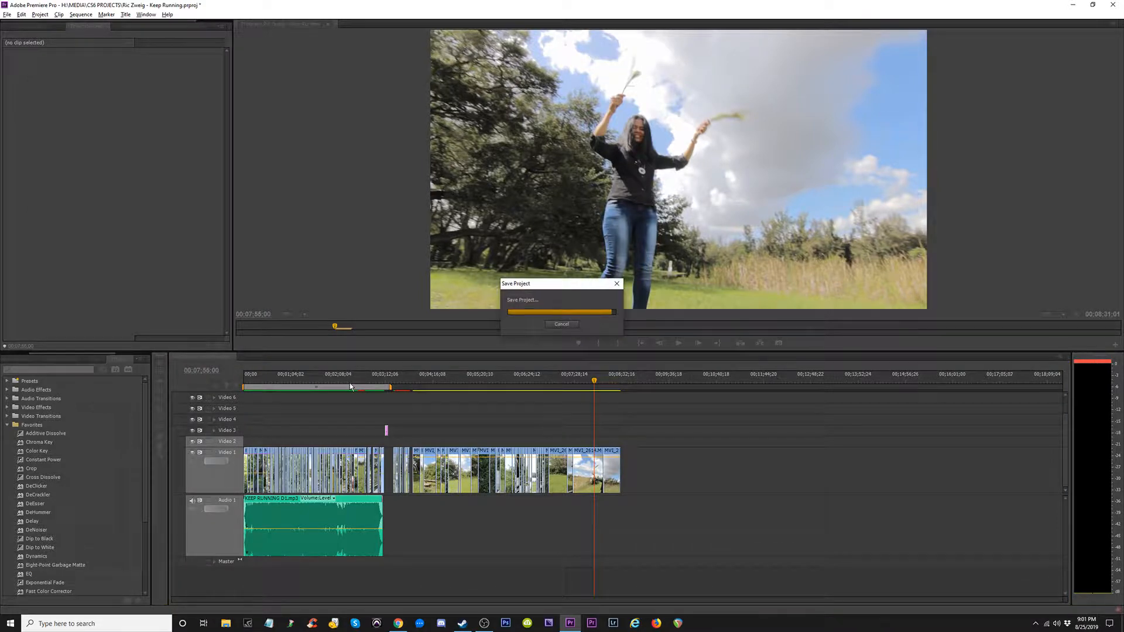
# - Look over the finished edit and the group of spare clips between the song's end and the raw clips
pyautogui.click(279, 380)
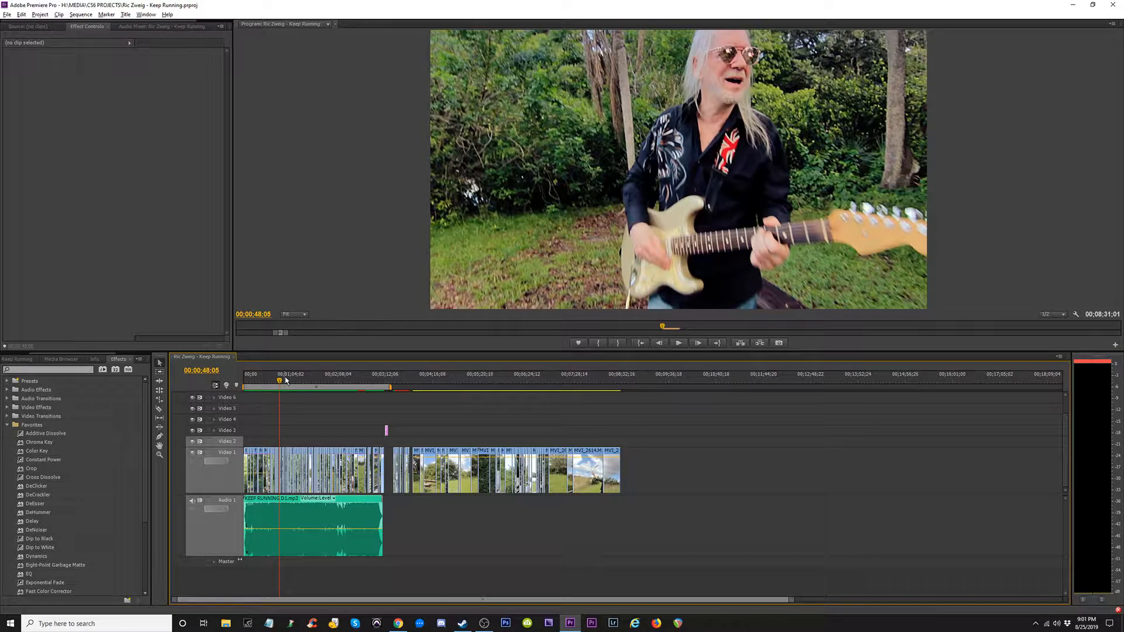
pyautogui.press('=')
pyautogui.press('=')
pyautogui.press('-')
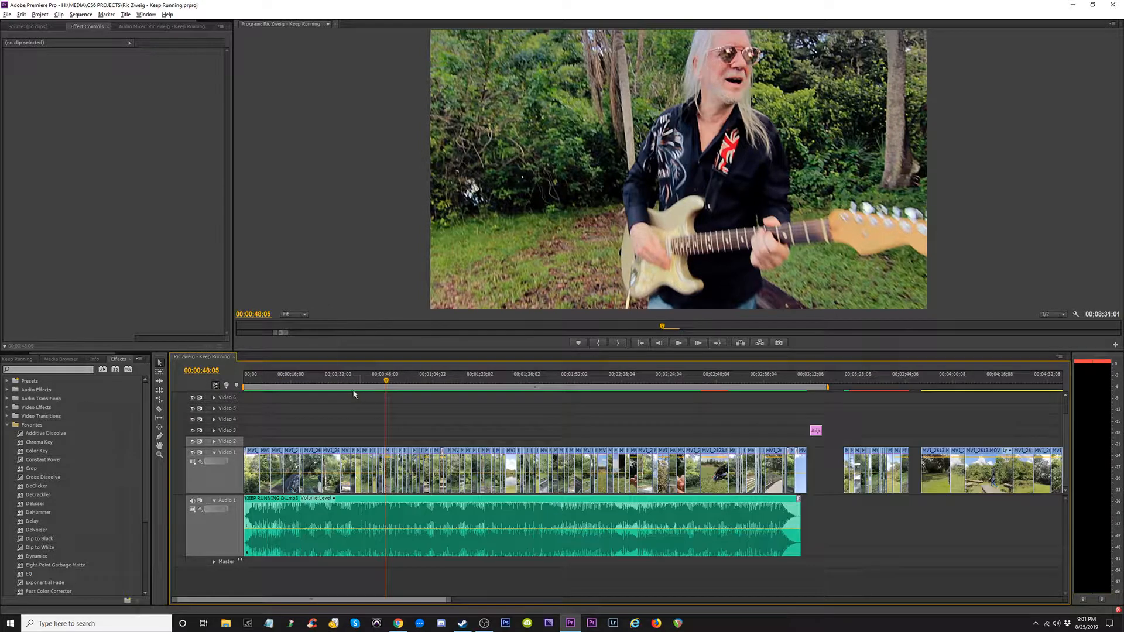
pyautogui.press('-')
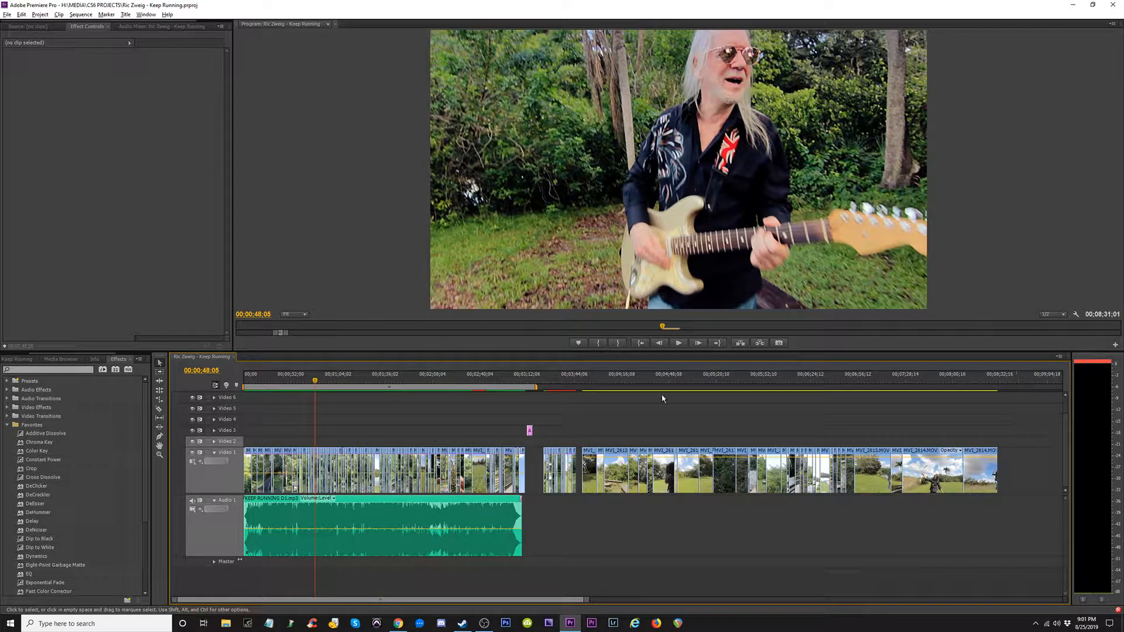
pyautogui.click(554, 383)
pyautogui.press('=')
pyautogui.press('=')
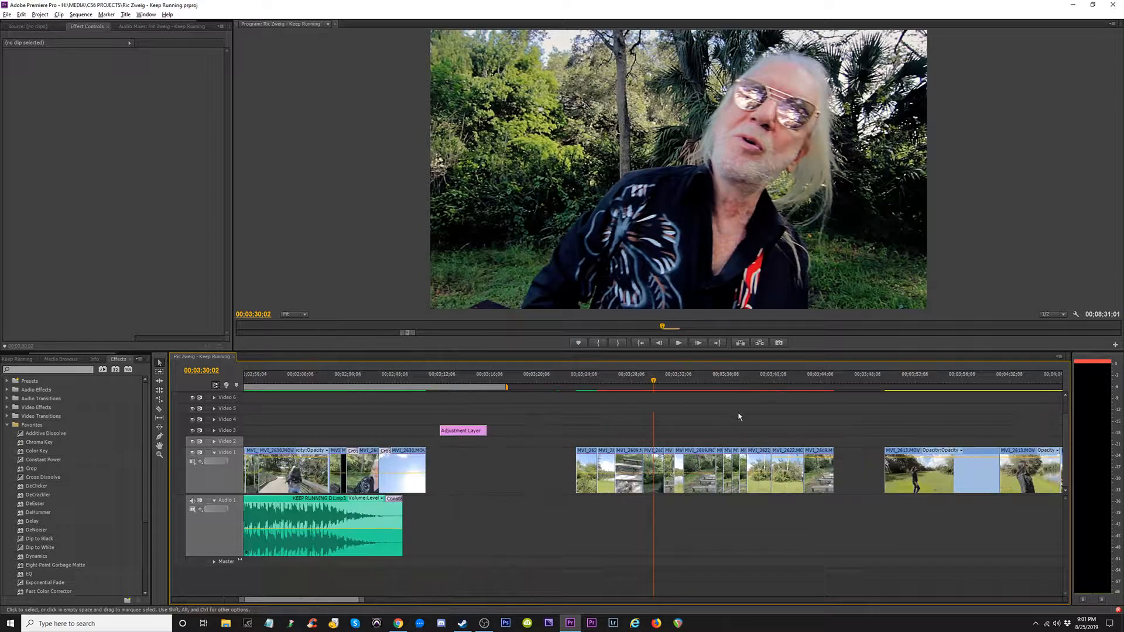
pyautogui.moveTo(655, 381); pyautogui.dragTo(806, 395)
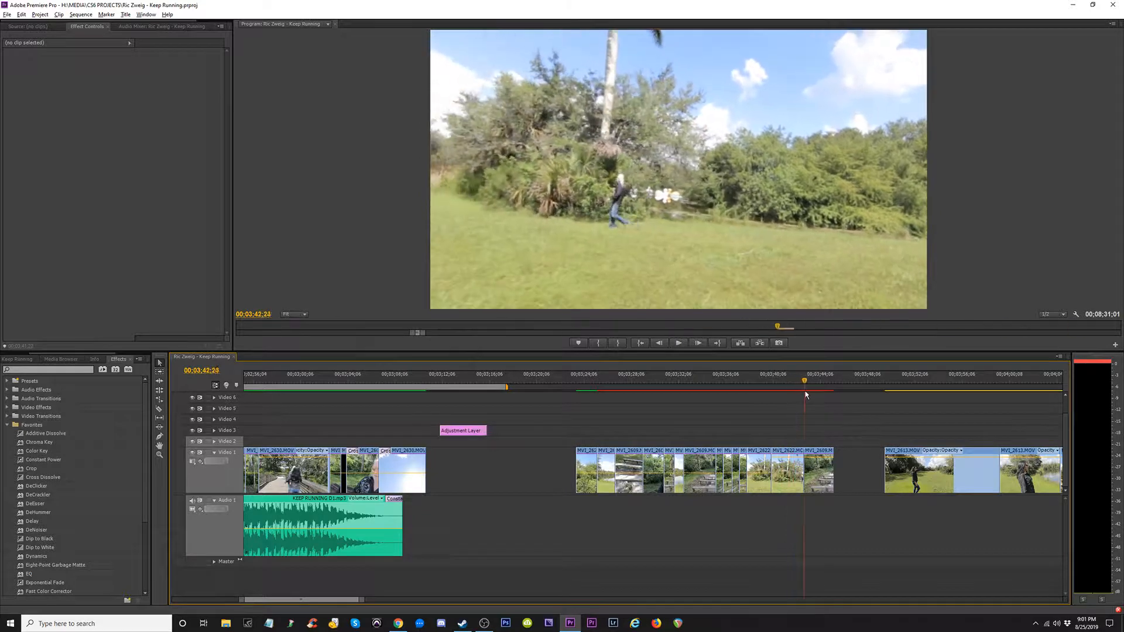
# - Move the adjustment layer to Video 2 beside the spare clip group, and move both past the last raw clip
pyautogui.moveTo(856, 423); pyautogui.dragTo(555, 519)
pyautogui.press('-')
pyautogui.press('-')
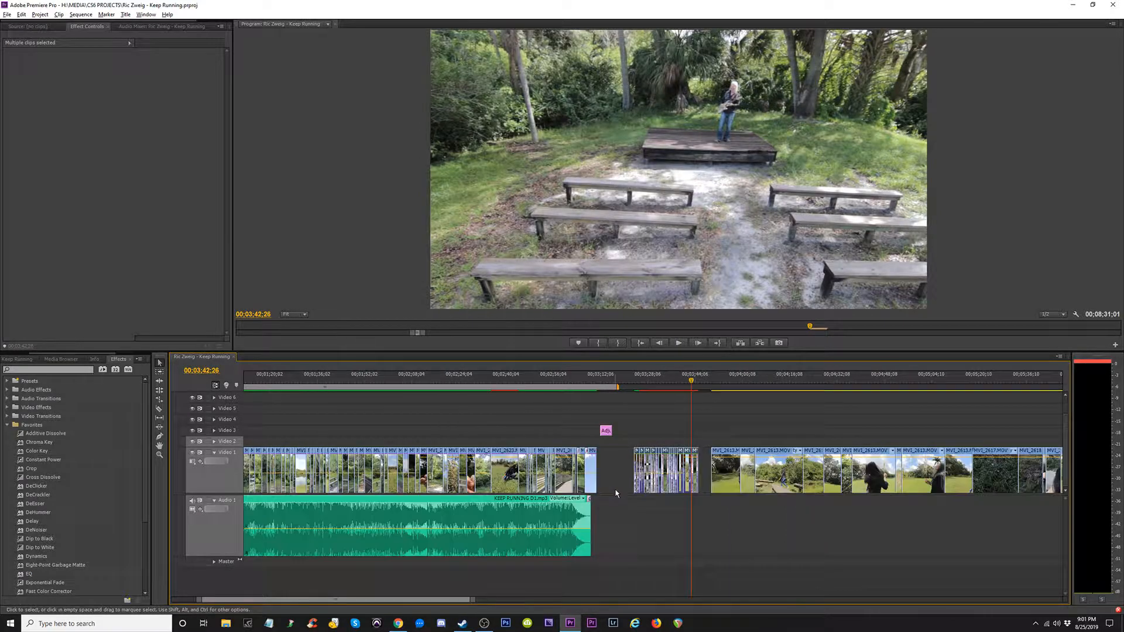
pyautogui.moveTo(606, 431); pyautogui.dragTo(701, 503)
pyautogui.press('-')
pyautogui.press('-')
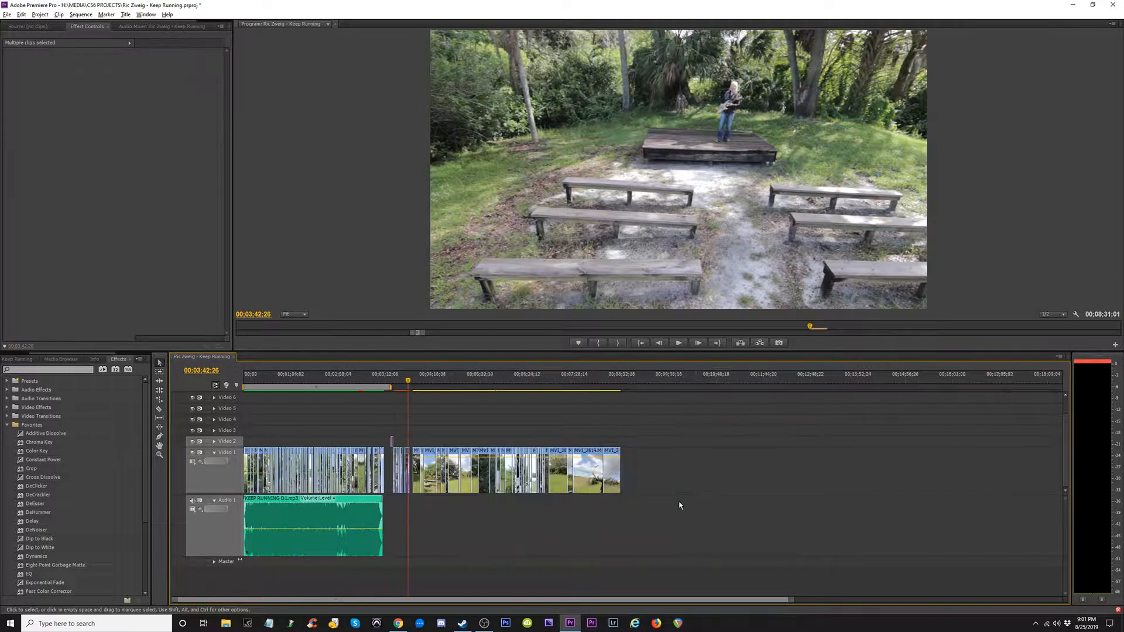
pyautogui.moveTo(402, 476); pyautogui.dragTo(642, 468)
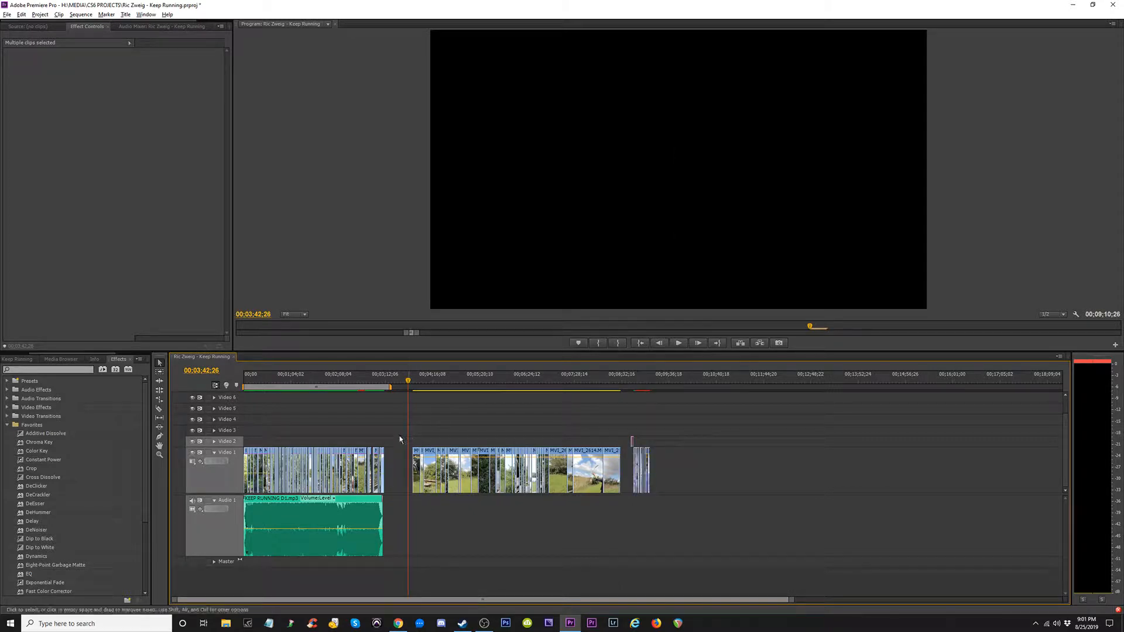
# - Select all raw and spare clips and shift them earlier as one block, starting at about 00;03;14, shortly after the finished edit
pyautogui.moveTo(397, 434); pyautogui.dragTo(672, 501)
pyautogui.click(396, 382)
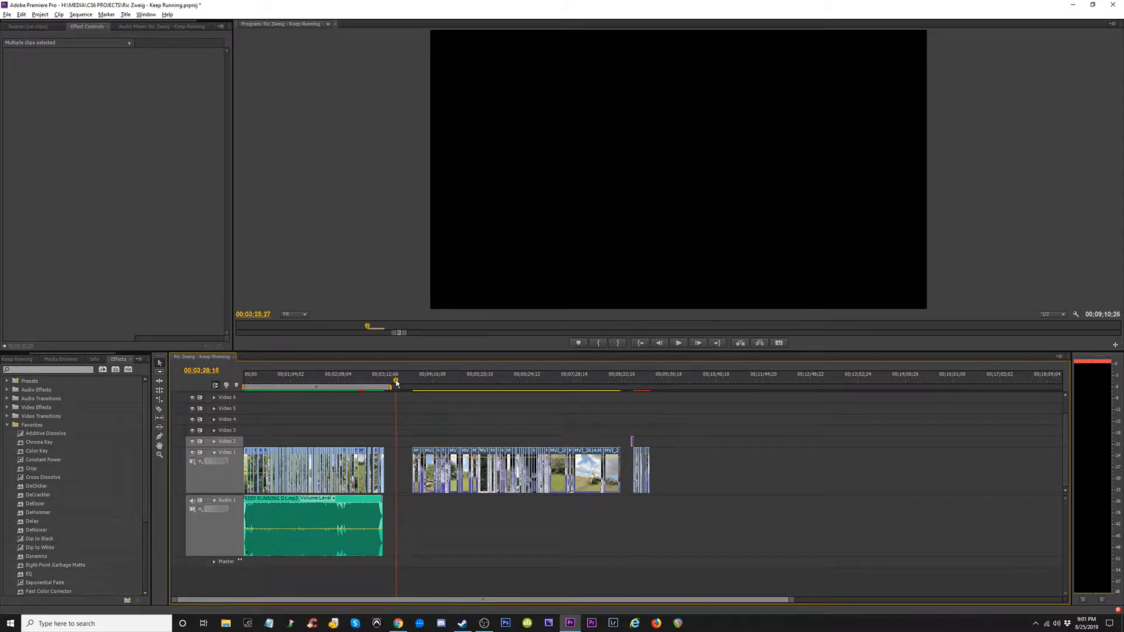
pyautogui.moveTo(395, 384); pyautogui.dragTo(391, 384)
pyautogui.press('=')
pyautogui.press('=')
pyautogui.press('=')
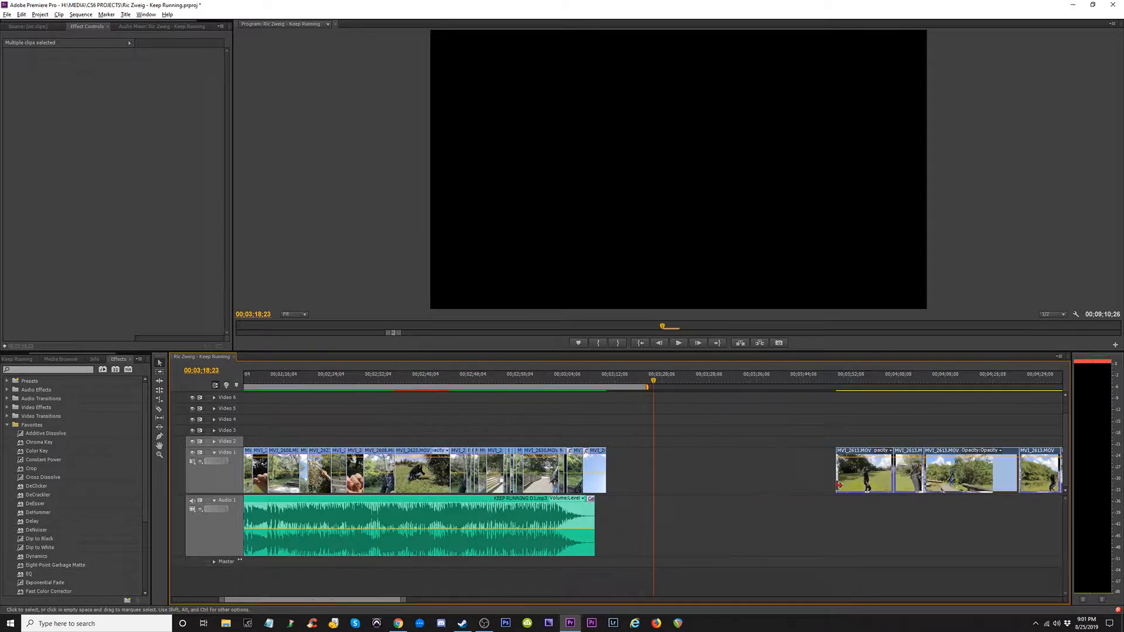
pyautogui.moveTo(863, 481); pyautogui.dragTo(648, 486)
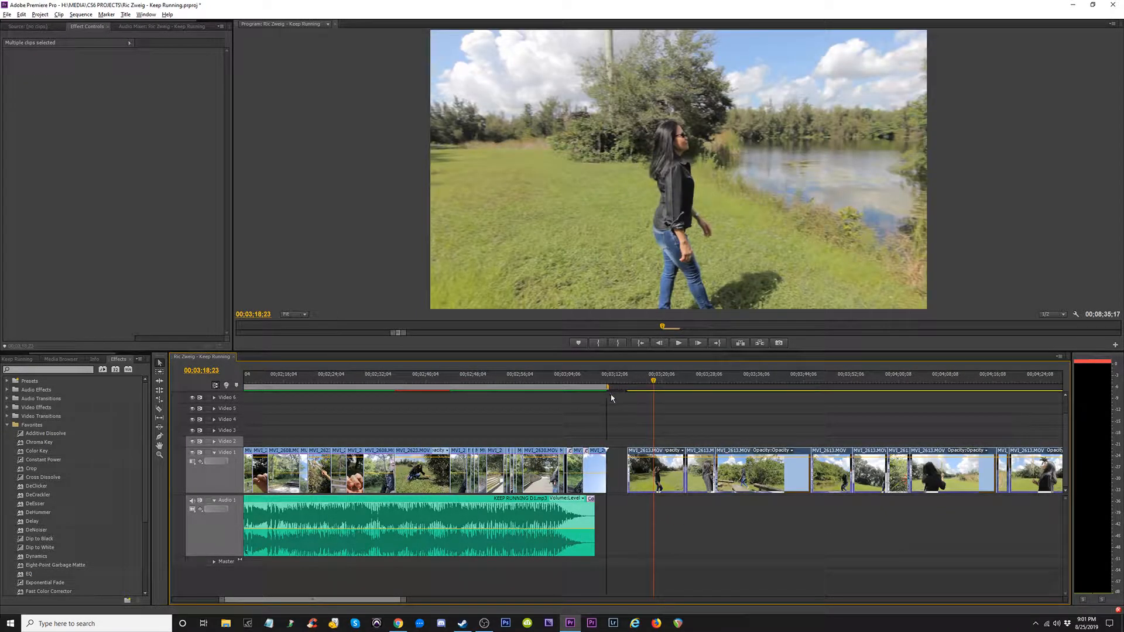
# - Apply a Cross Dissolve to the end of the edit's final sky clip and check the fade-out
pyautogui.click(595, 382)
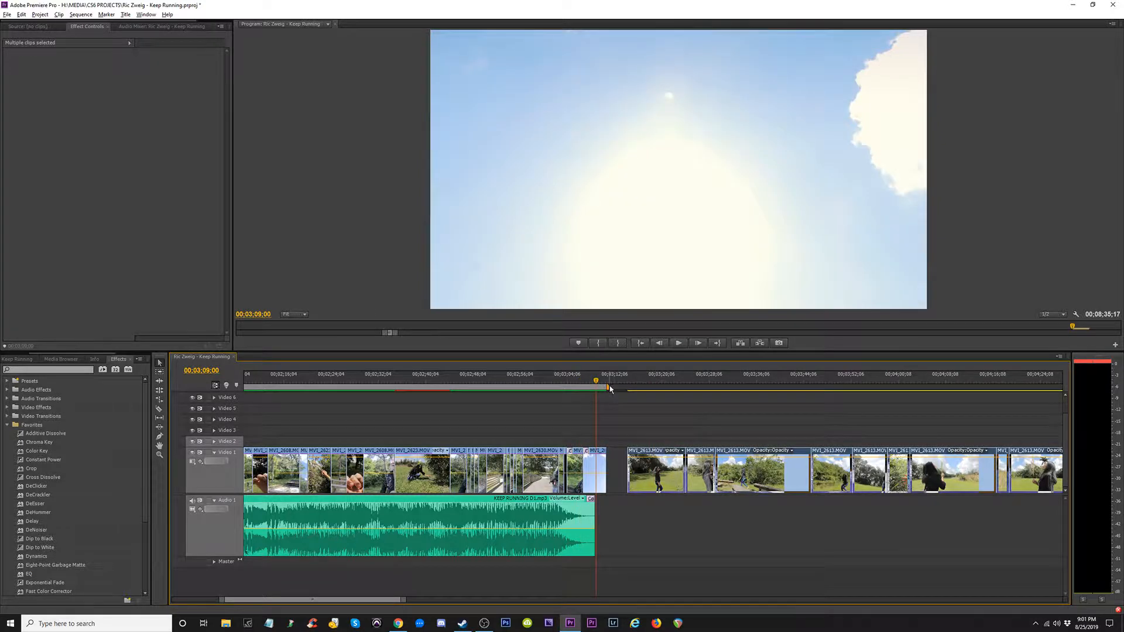
pyautogui.press('=')
pyautogui.press('=')
pyautogui.press('=')
pyautogui.press('=')
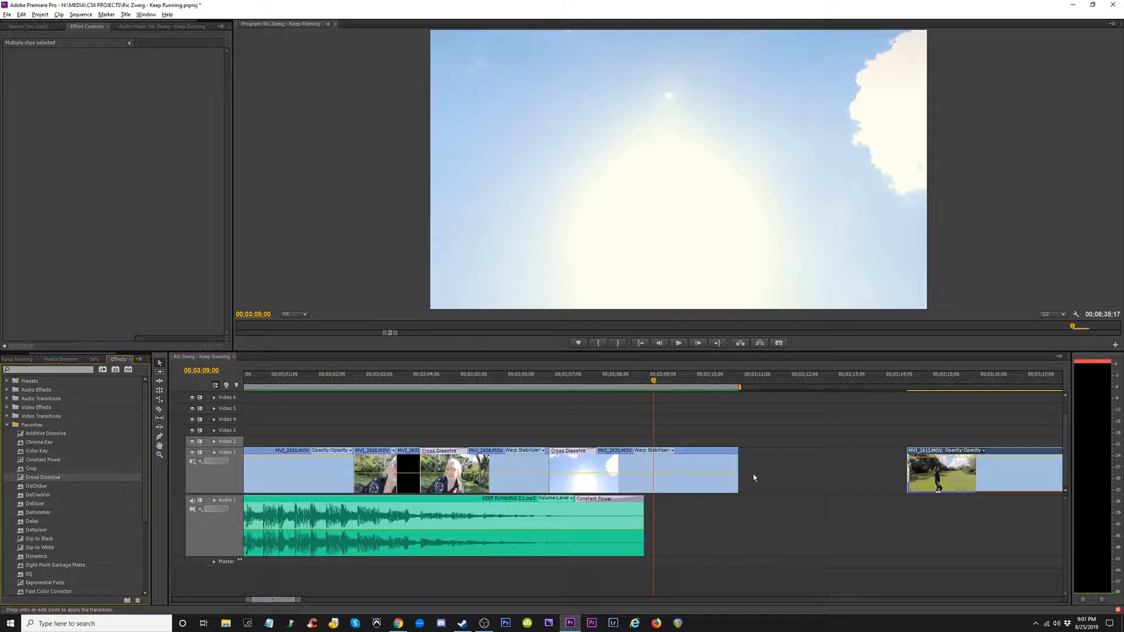
pyautogui.moveTo(754, 478); pyautogui.dragTo(737, 478)
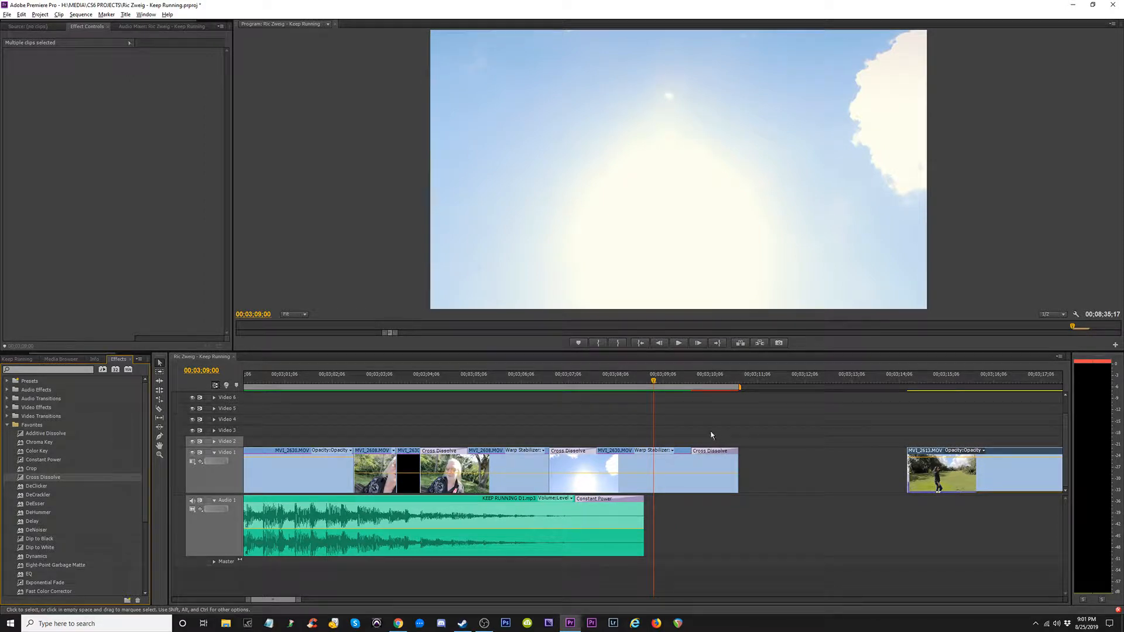
pyautogui.moveTo(665, 382); pyautogui.dragTo(748, 391)
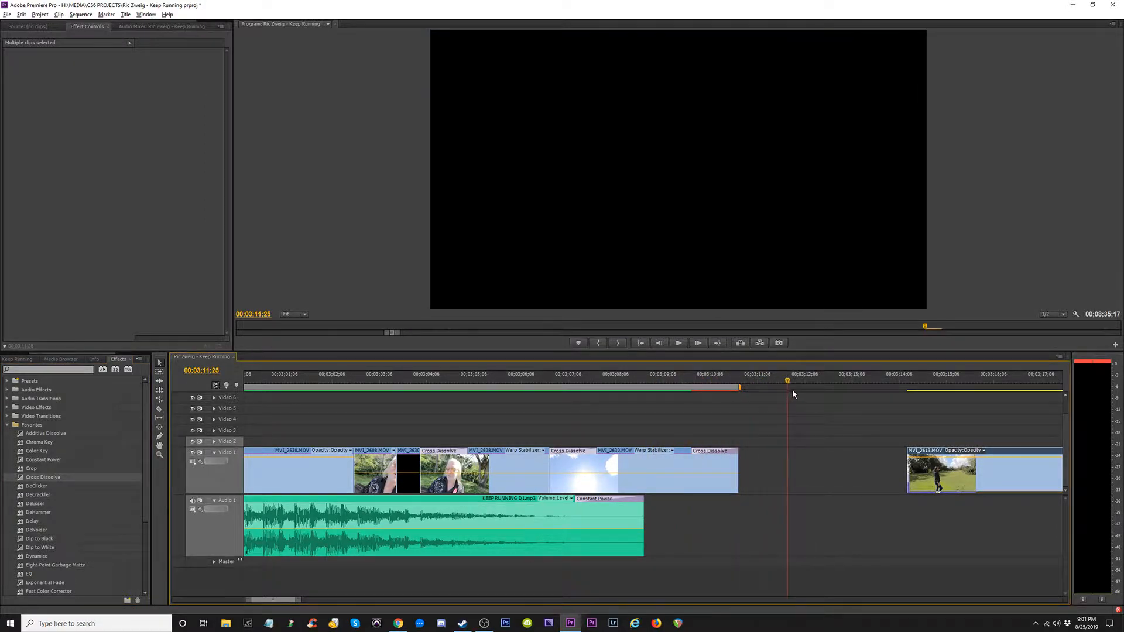
# - Return to the start of the sequence and play the opening seconds of the edit
pyautogui.press('-')
pyautogui.press('-')
pyautogui.press('-')
pyautogui.press('-')
pyautogui.press('-')
pyautogui.press('-')
pyautogui.moveTo(321, 384); pyautogui.dragTo(154, 389)
pyautogui.press('=')
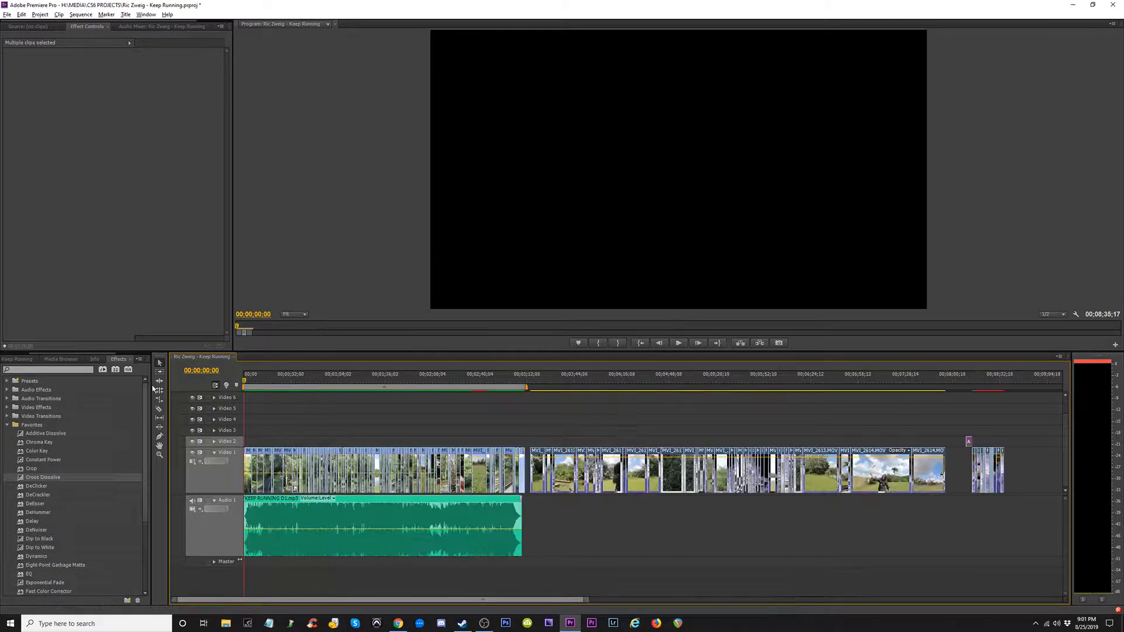
pyautogui.press('=')
pyautogui.press('=')
pyautogui.press('=')
pyautogui.press('=')
pyautogui.press('=')
pyautogui.click(275, 382)
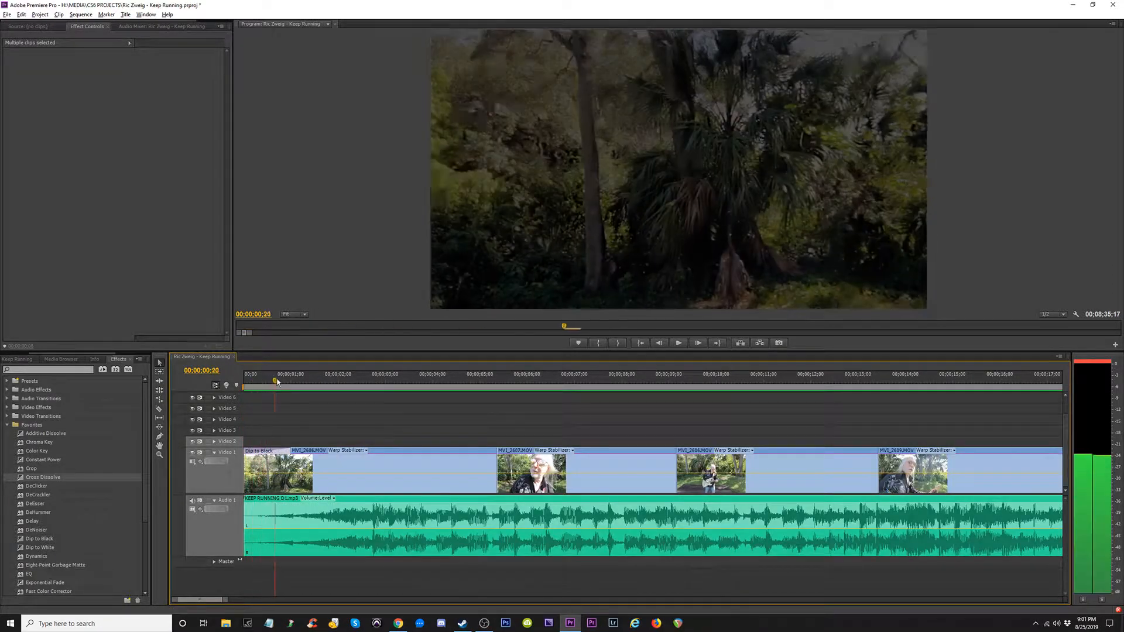
pyautogui.press('space')
# - Deselect the moved clips and save the project
pyautogui.press('-')
pyautogui.press('-')
pyautogui.press('-')
pyautogui.press('-')
pyautogui.press('-')
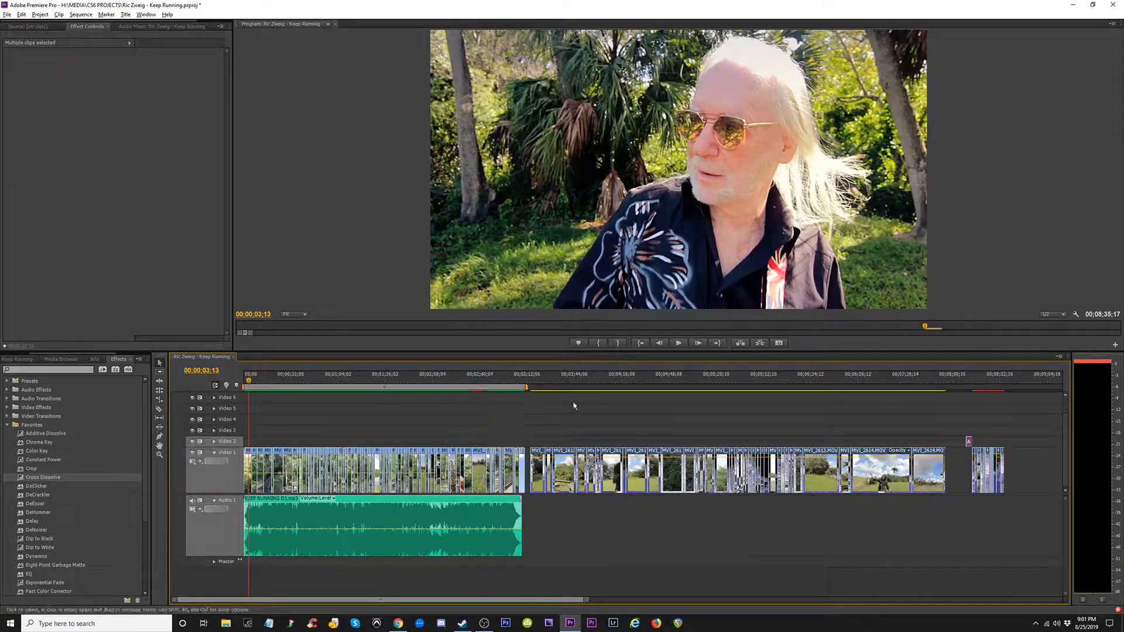
pyautogui.click(559, 417)
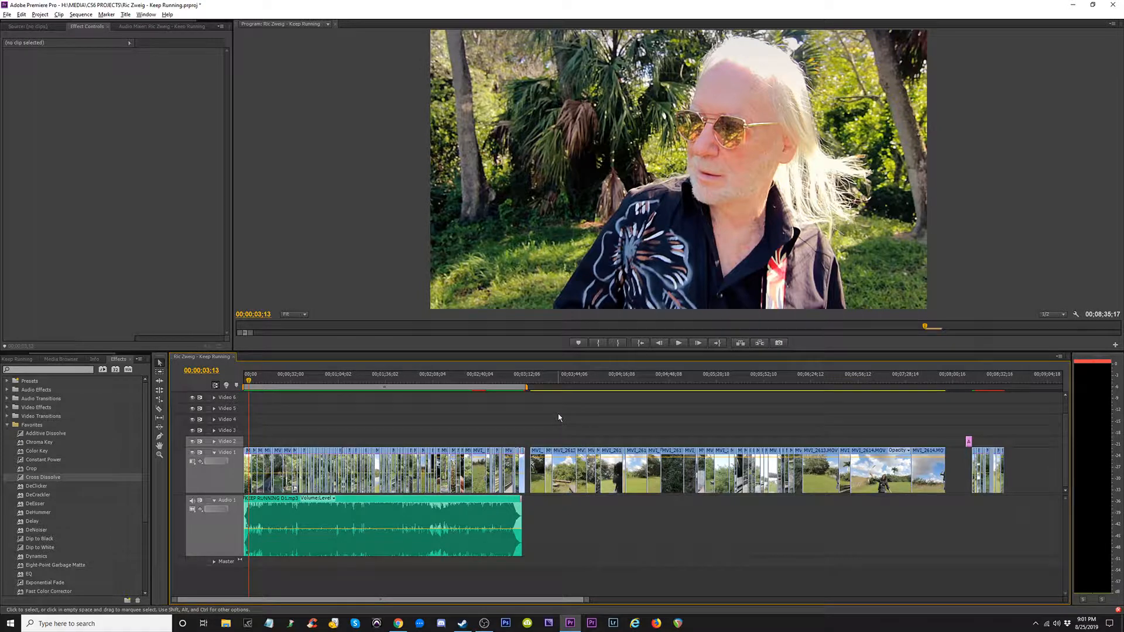
pyautogui.hotkey('ctrl', 's')
# - Scrub through the finished edit and the raw clips to compare their footage
pyautogui.click(539, 385)
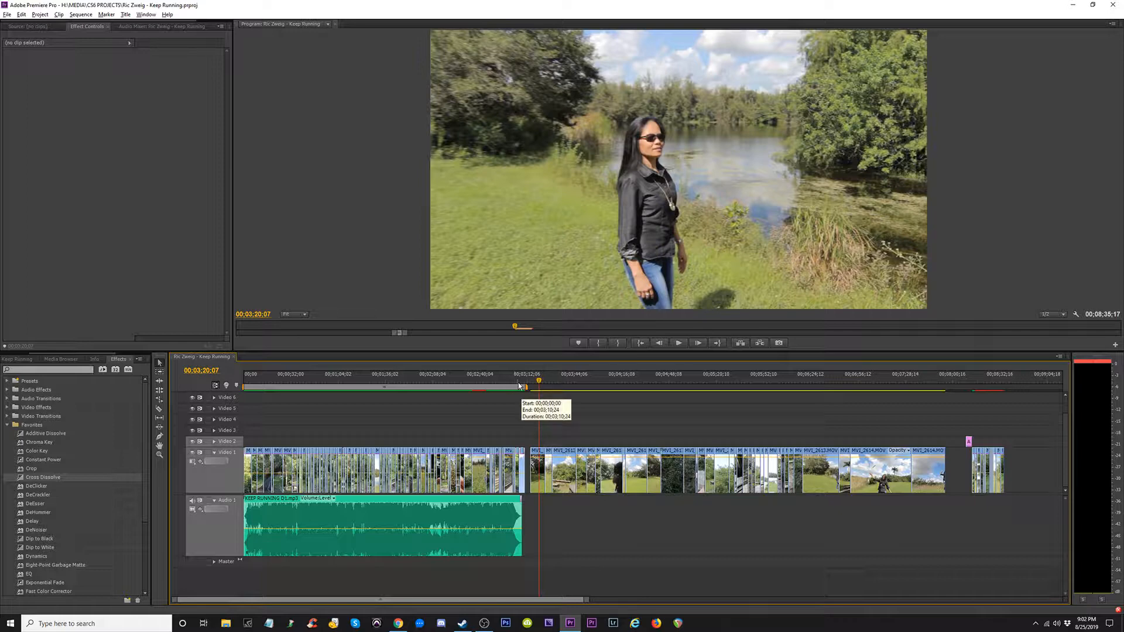
pyautogui.moveTo(520, 386); pyautogui.dragTo(491, 391)
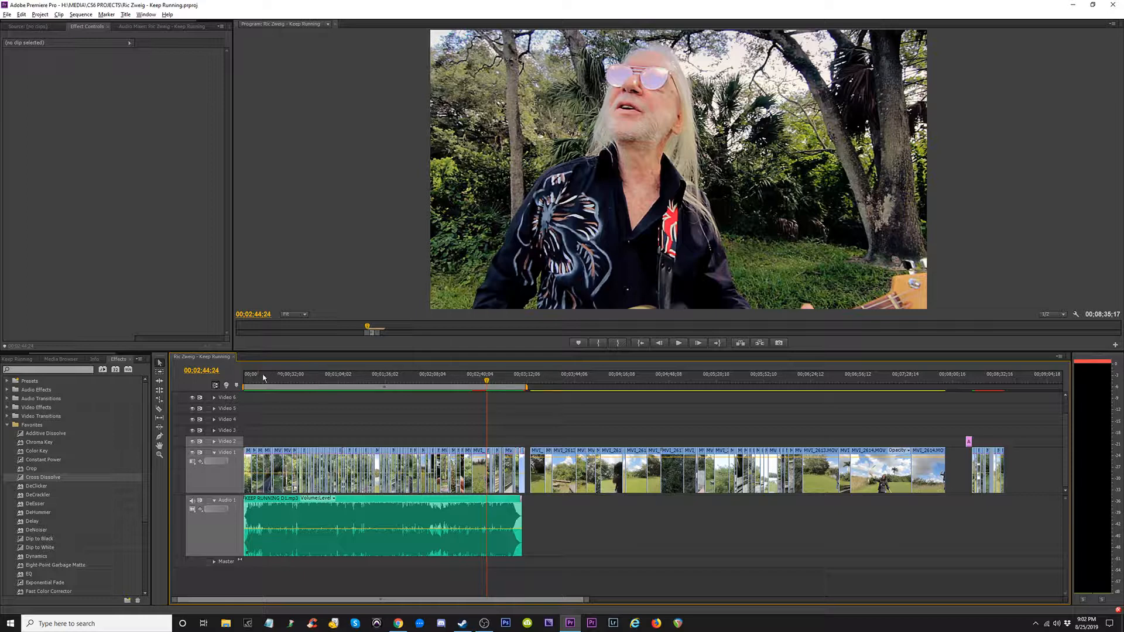
pyautogui.moveTo(264, 378); pyautogui.dragTo(384, 378)
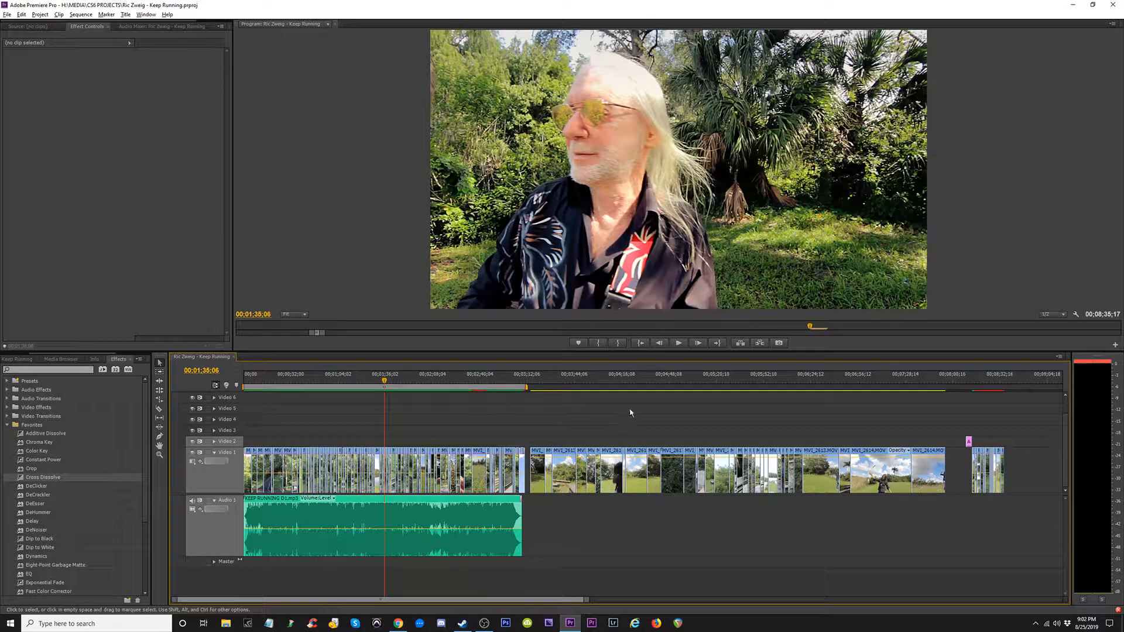
pyautogui.click(638, 386)
pyautogui.moveTo(883, 382); pyautogui.dragTo(937, 381)
pyautogui.click(808, 382)
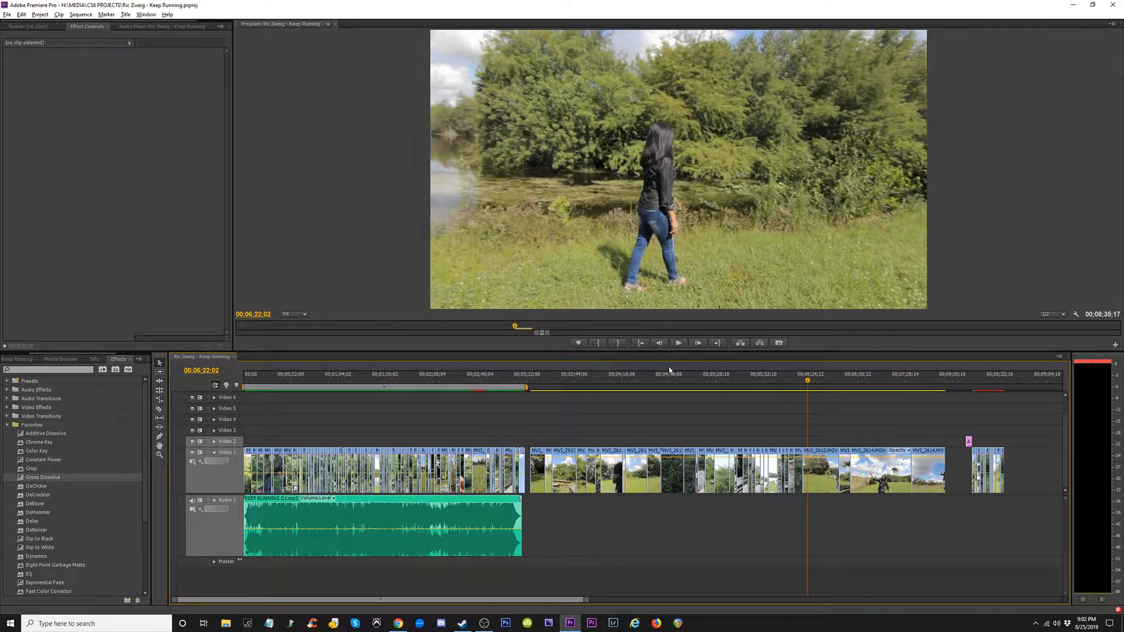
pyautogui.moveTo(567, 382); pyautogui.dragTo(567, 381)
pyautogui.click(641, 384)
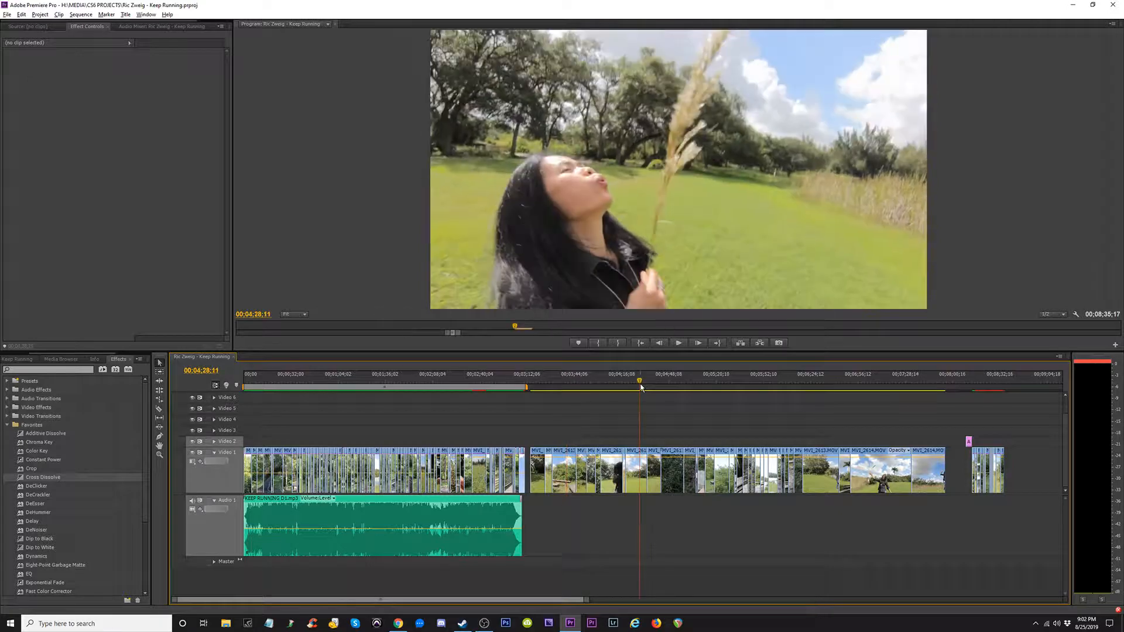
# - Try pasting the attributes of the edited MVI_2623 clip onto the raw MVI_2613 clip at 00;04;28;11, and undo the paste
pyautogui.click(480, 486)
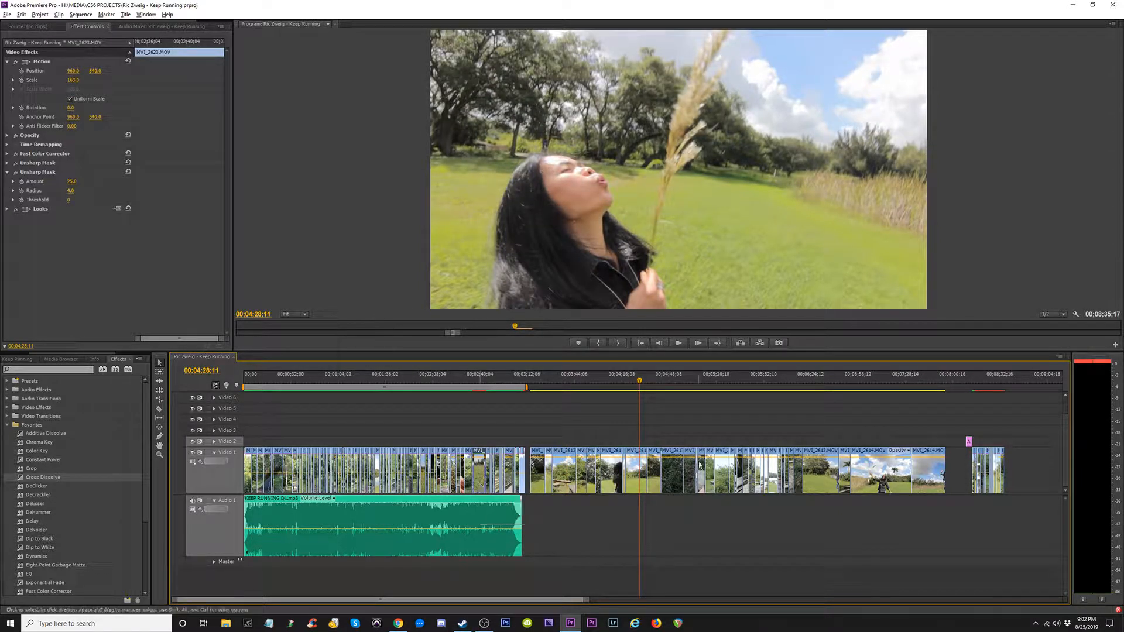
pyautogui.click(639, 474)
pyautogui.rightClick(638, 474)
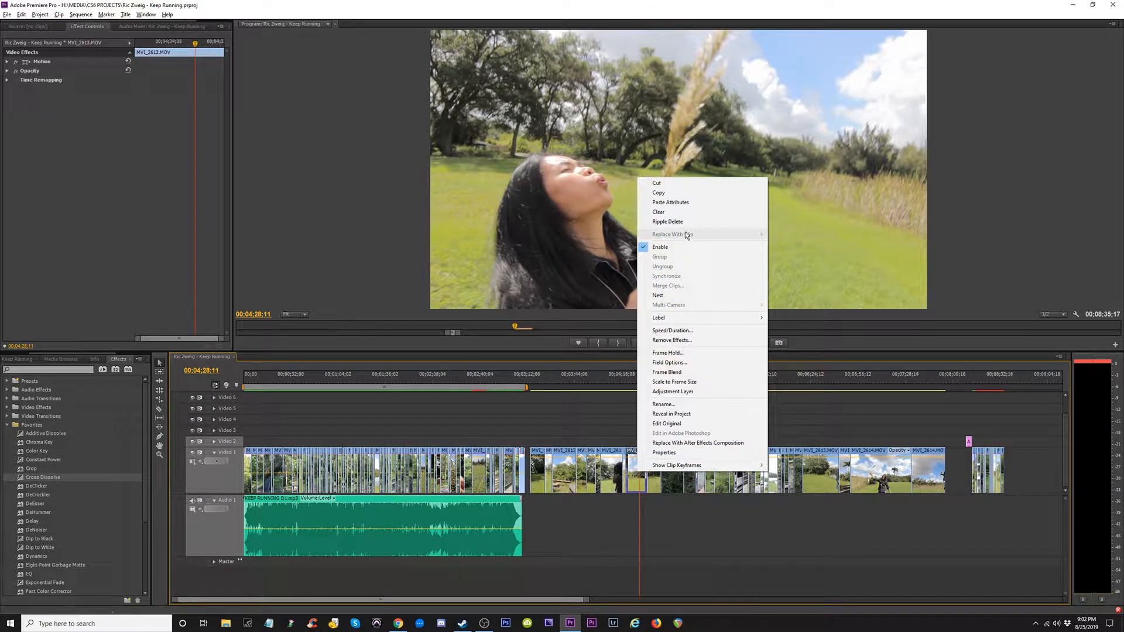
pyautogui.click(673, 202)
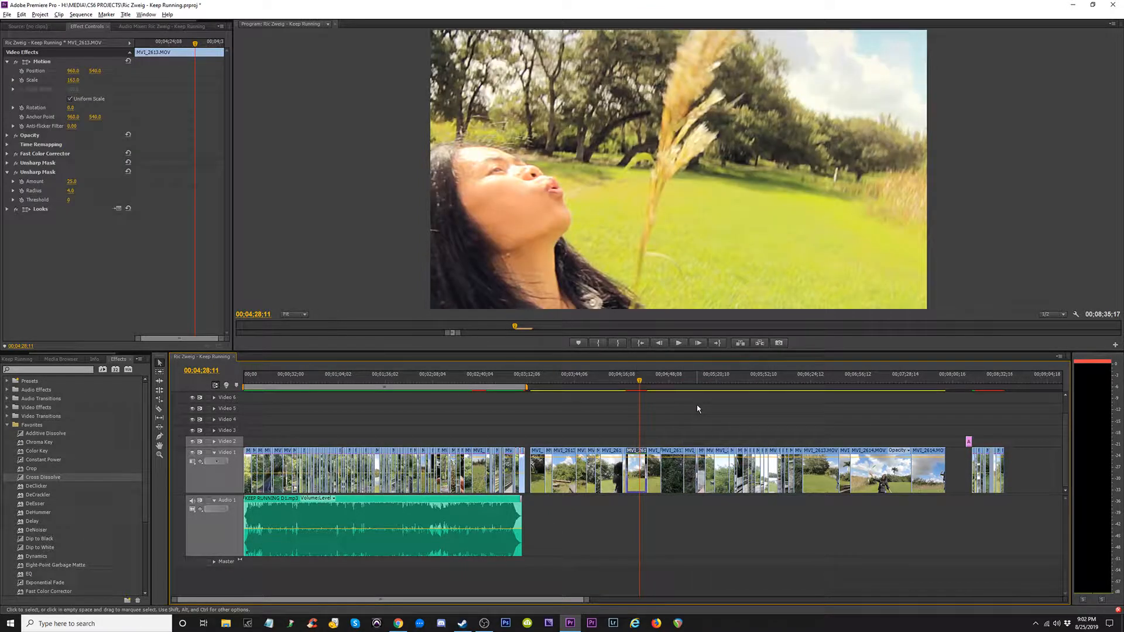
pyautogui.press('=')
pyautogui.press('=')
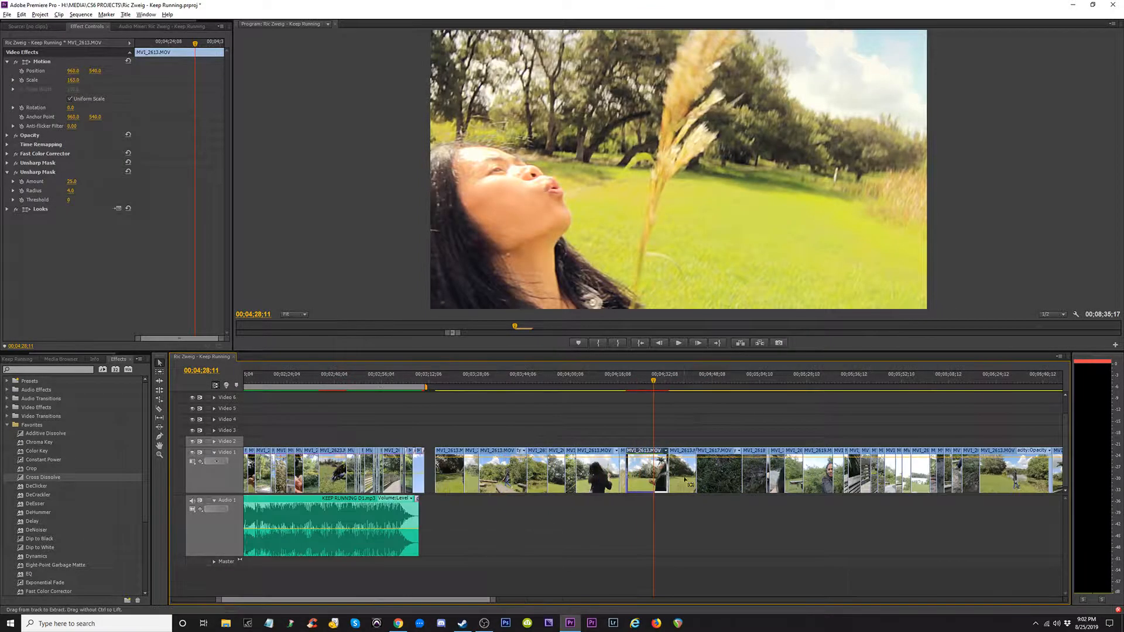
pyautogui.moveTo(651, 382); pyautogui.dragTo(685, 382)
pyautogui.hotkey('ctrl', 'z')
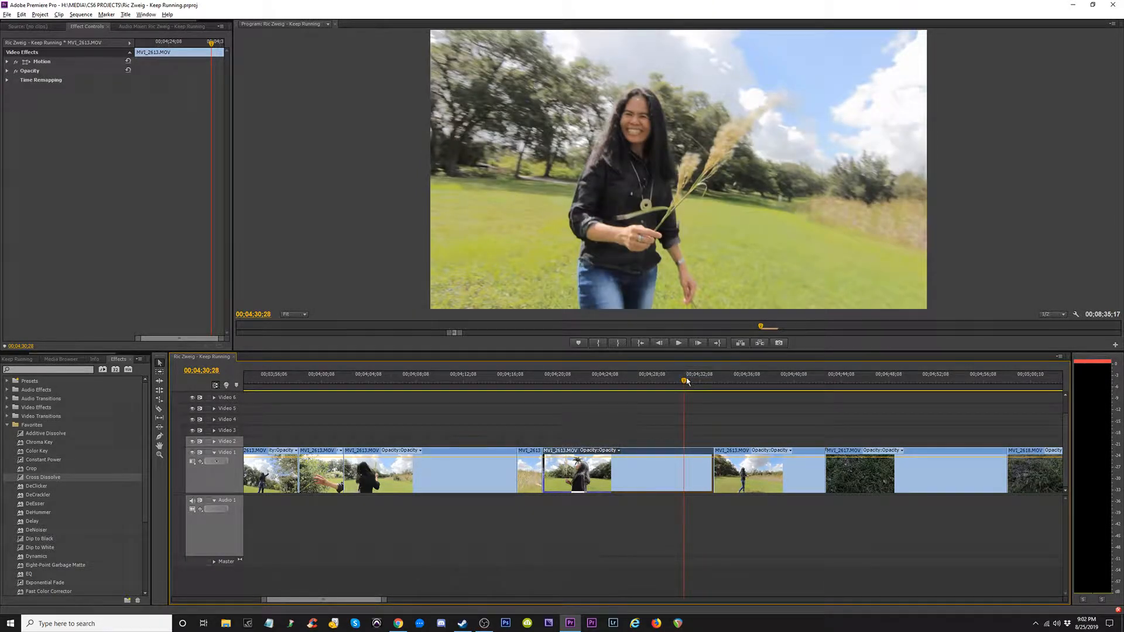
# - Review the raw MVI_2613 clip back to 00;04;23;03, return to the full sequence view, and deselect the clip
pyautogui.moveTo(687, 381); pyautogui.dragTo(692, 383)
pyautogui.moveTo(608, 385); pyautogui.dragTo(593, 387)
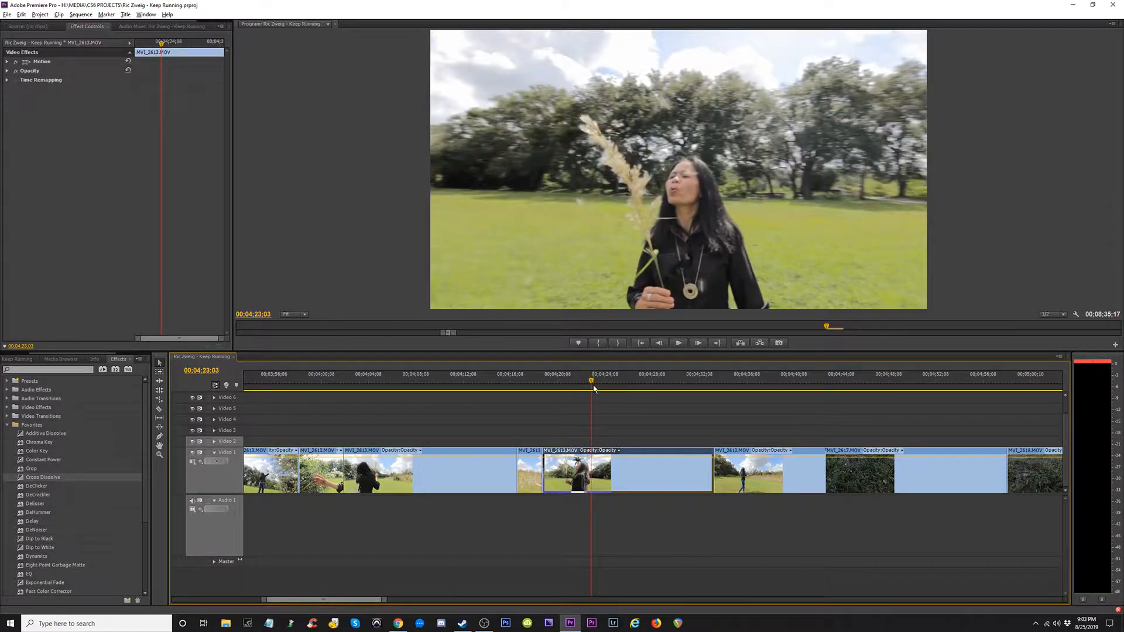
pyautogui.press('-')
pyautogui.press('-')
pyautogui.press('-')
pyautogui.press('-')
pyautogui.click(497, 429)
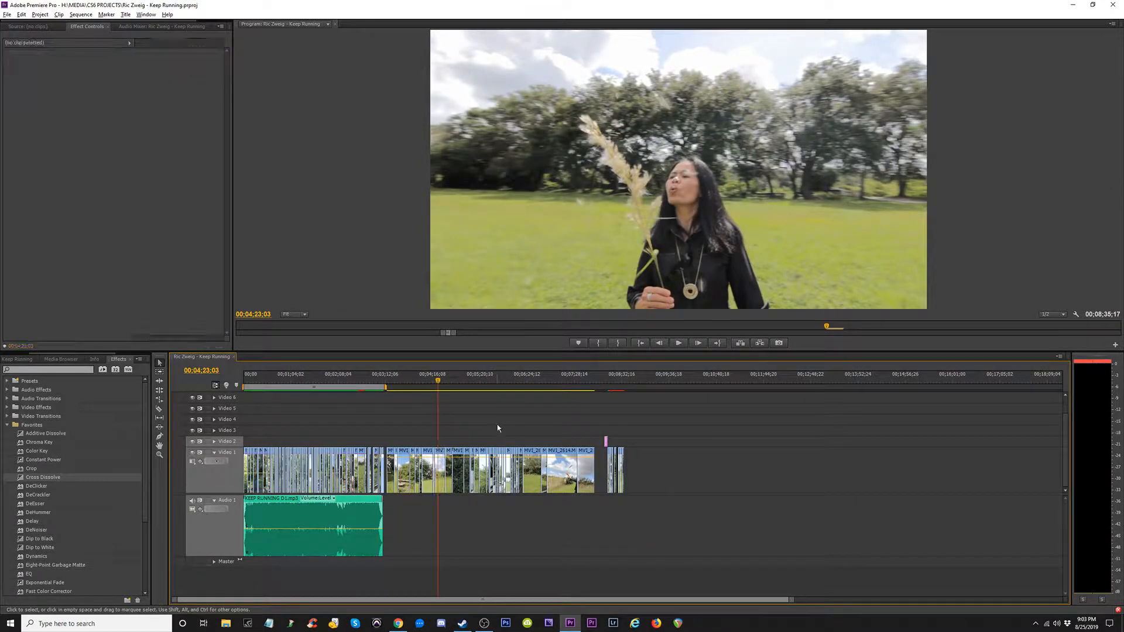
# - Save the project and return the playhead to the start of the sequence
pyautogui.hotkey('ctrl', 's')
pyautogui.press('Home')
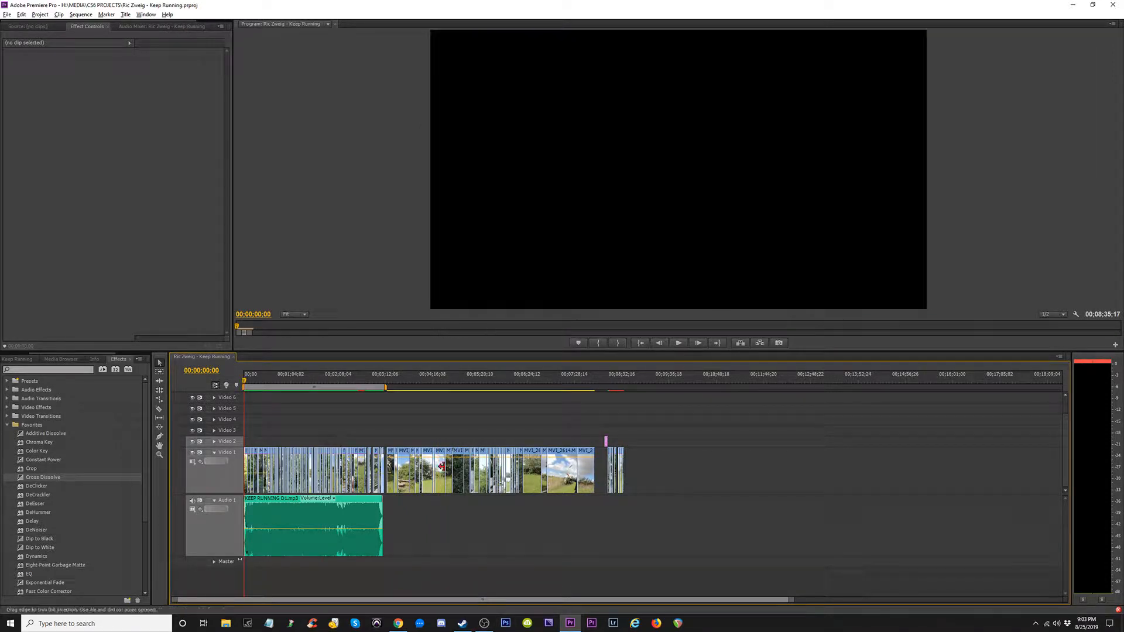
pyautogui.press('=')
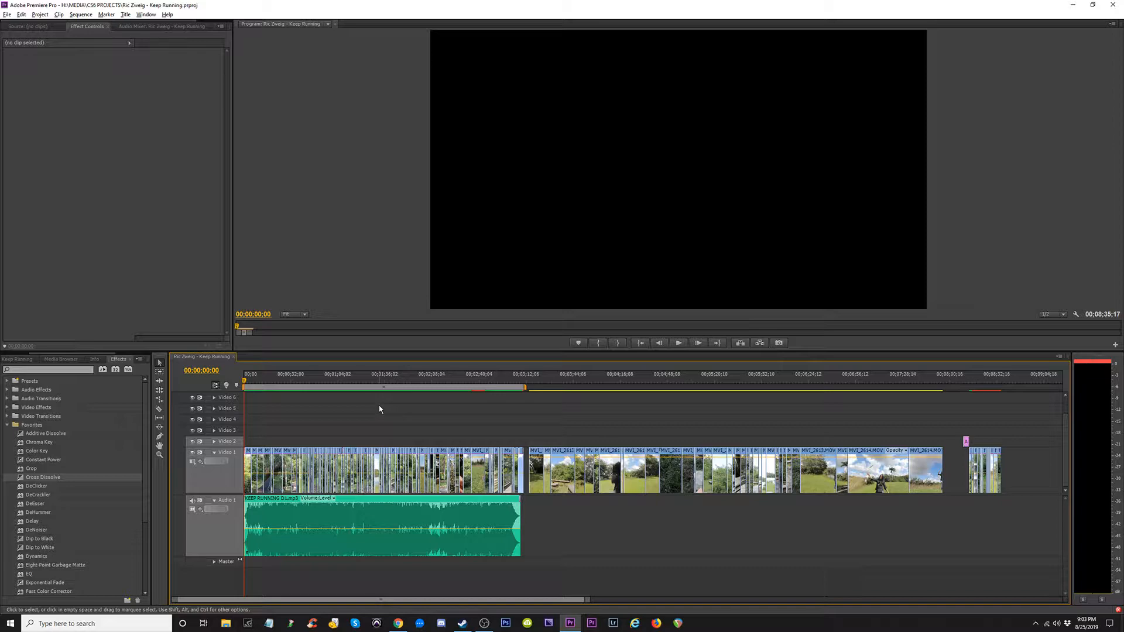
# - Scrub back and forth through the raw clips after the finished edit to examine their ungraded footage
pyautogui.moveTo(354, 385); pyautogui.dragTo(648, 386)
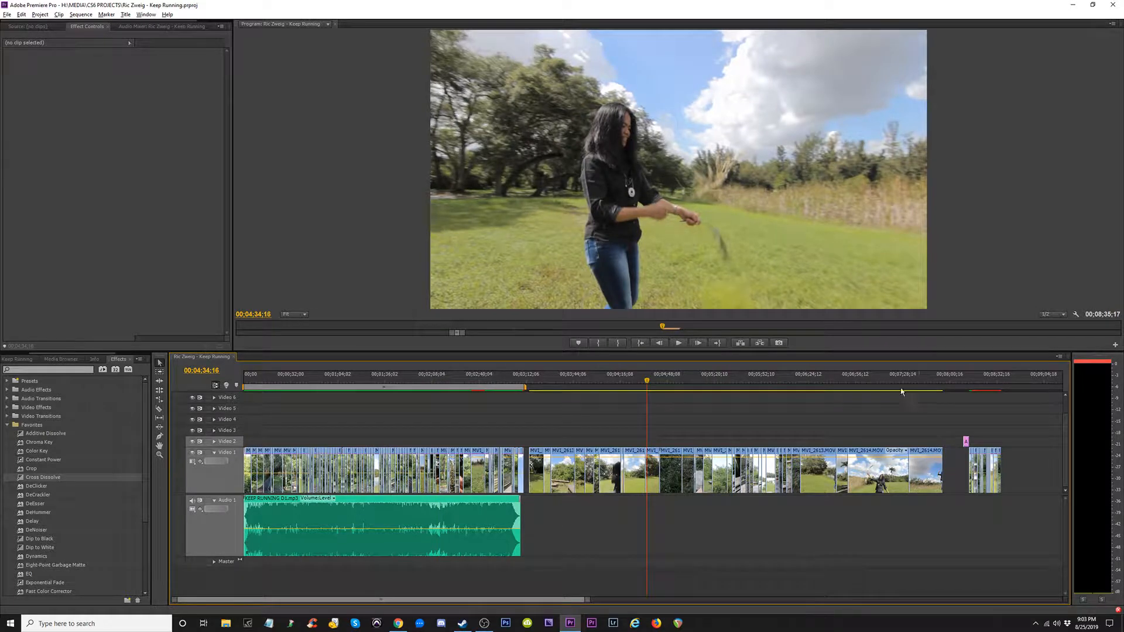
pyautogui.click(880, 381)
pyautogui.click(816, 381)
pyautogui.click(928, 380)
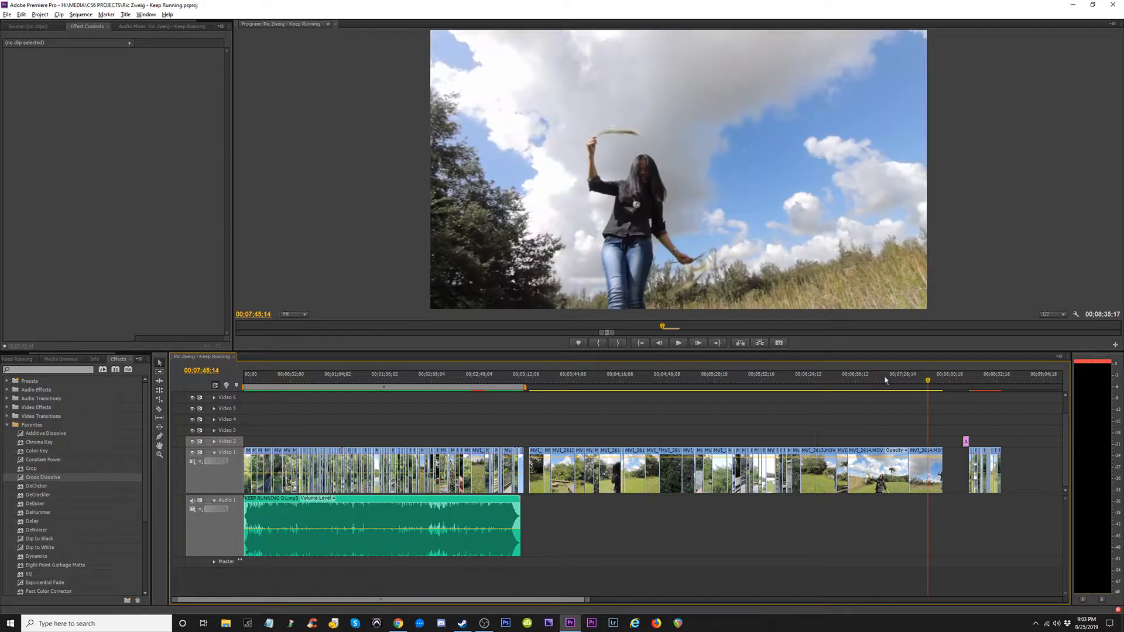
pyautogui.click(868, 380)
pyautogui.click(844, 381)
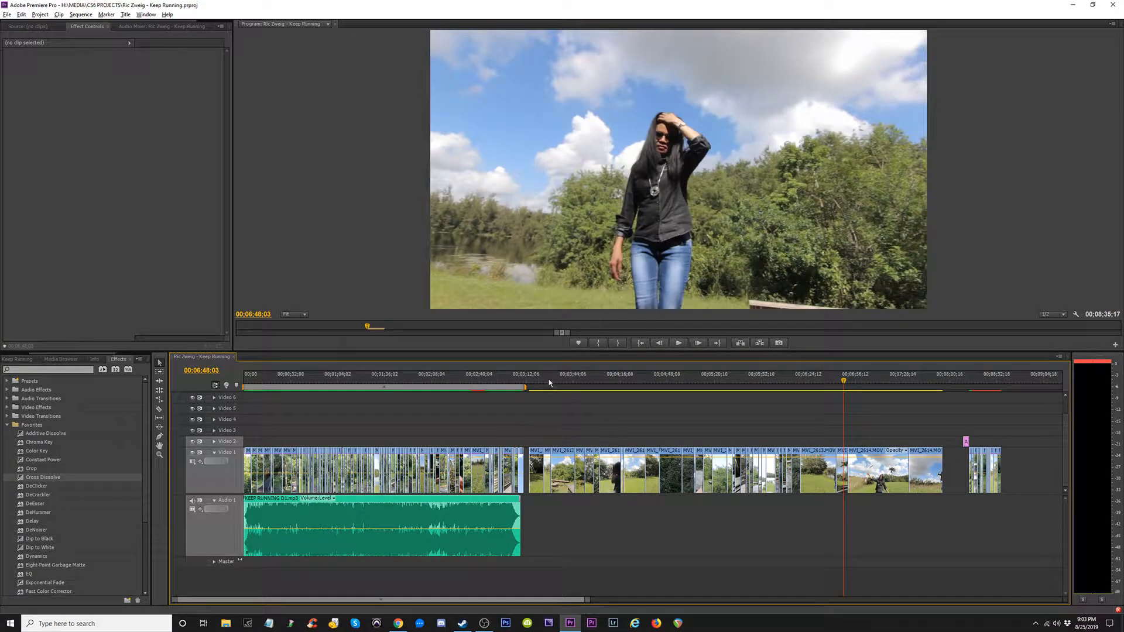
pyautogui.click(640, 381)
pyautogui.click(567, 382)
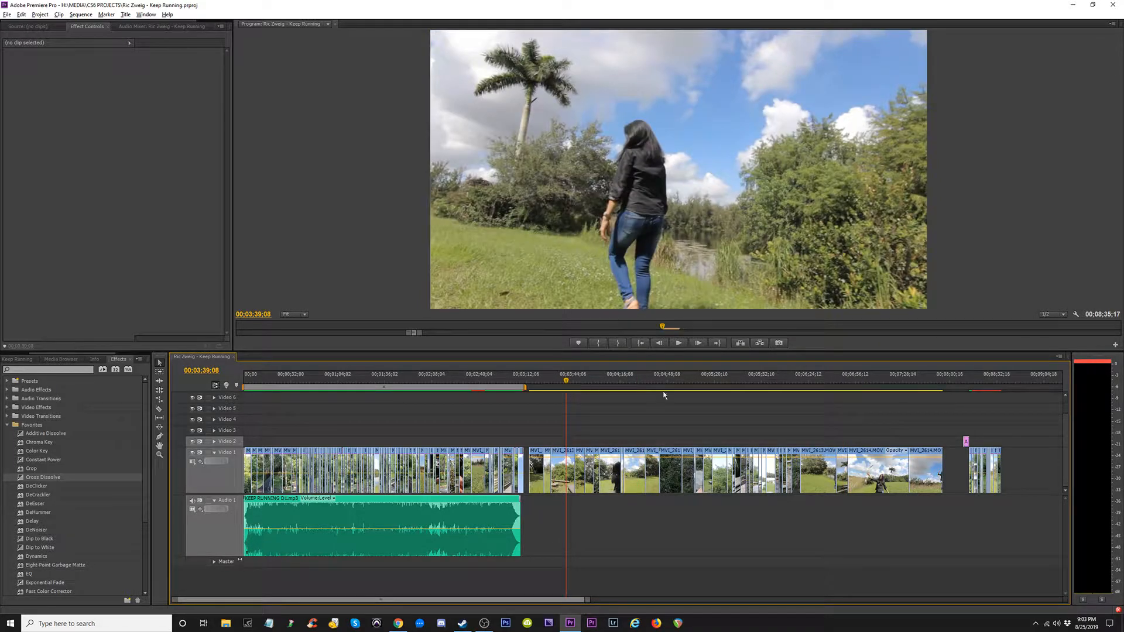
pyautogui.click(978, 381)
pyautogui.click(921, 382)
pyautogui.click(865, 381)
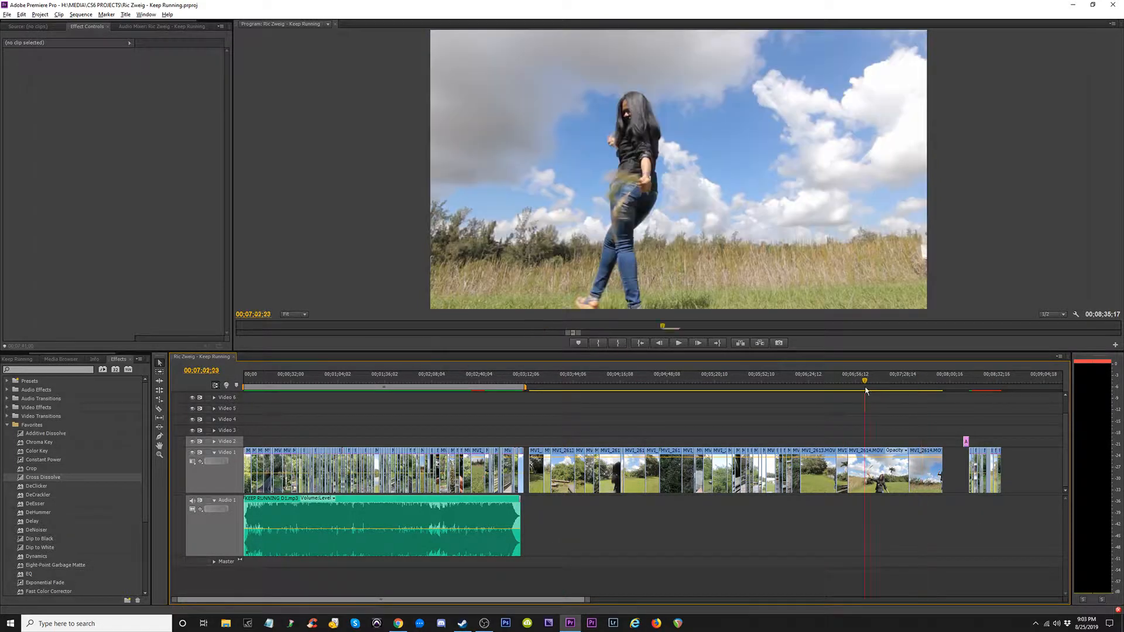
pyautogui.click(736, 381)
pyautogui.click(693, 381)
pyautogui.click(640, 382)
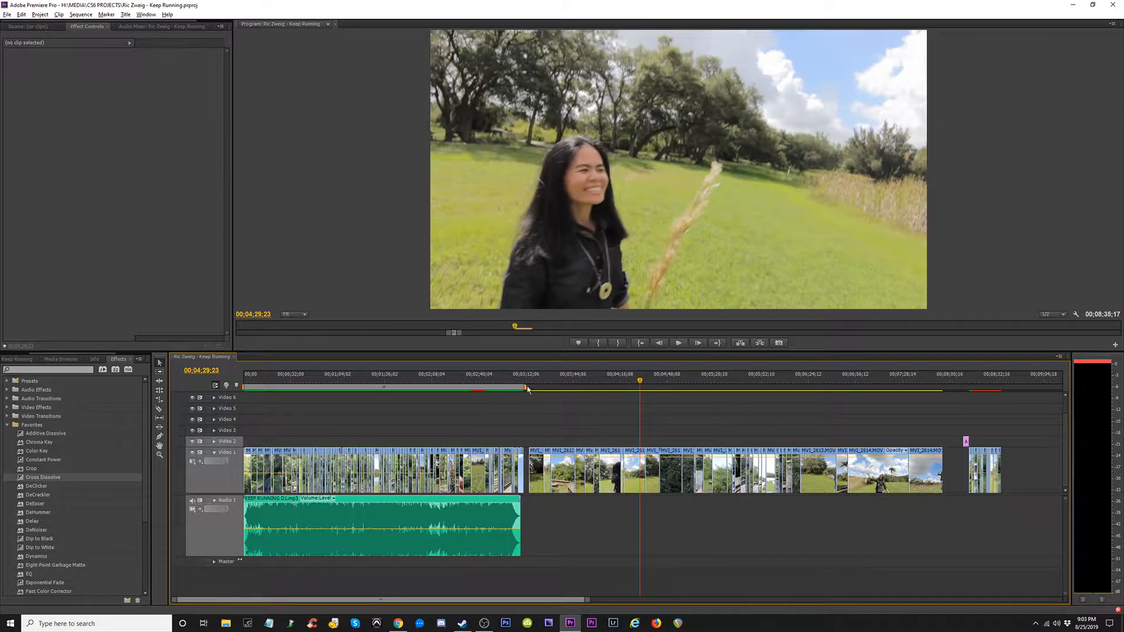
pyautogui.click(552, 384)
pyautogui.click(537, 385)
pyautogui.click(562, 384)
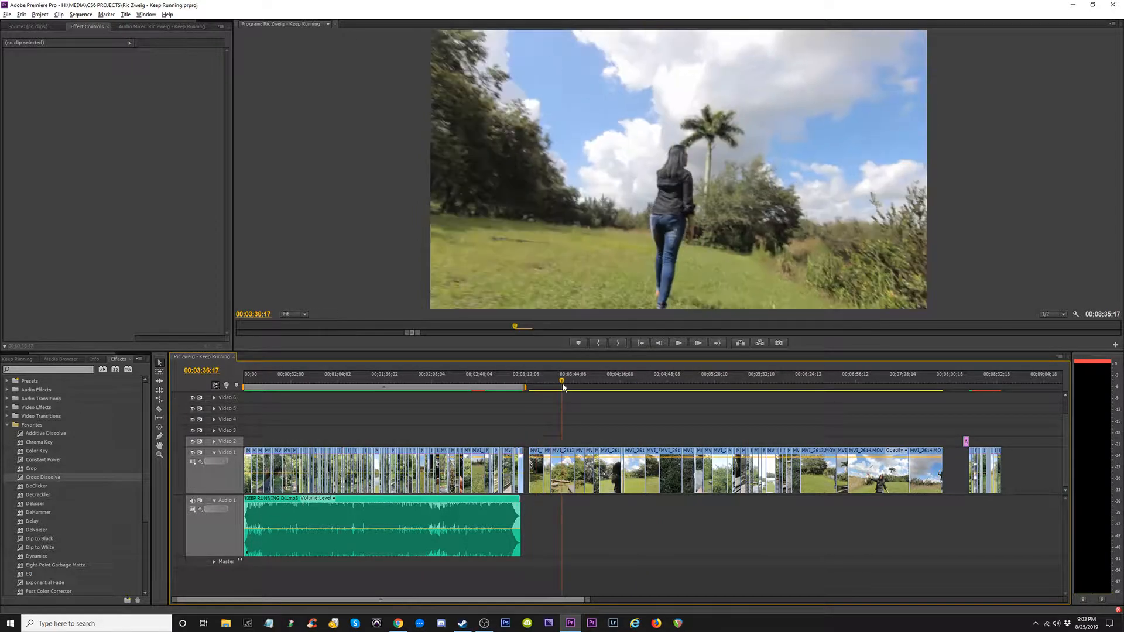
pyautogui.click(644, 382)
pyautogui.click(722, 382)
pyautogui.click(808, 382)
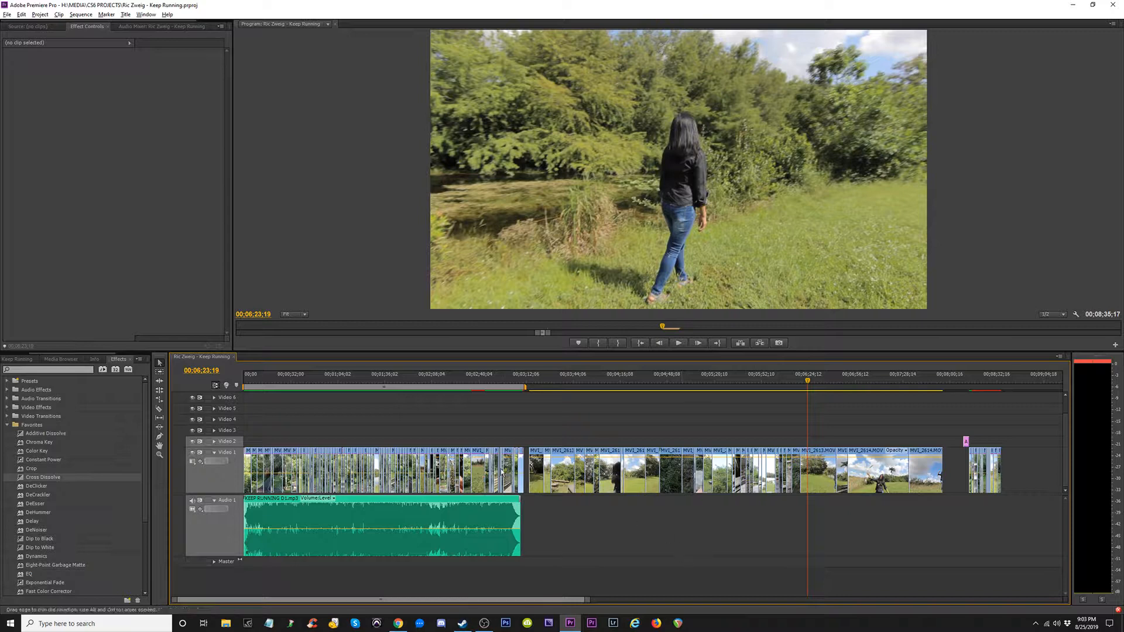
# - Return to the finished edit at 00;00;44;05 and render the effects in the work area
pyautogui.click(309, 376)
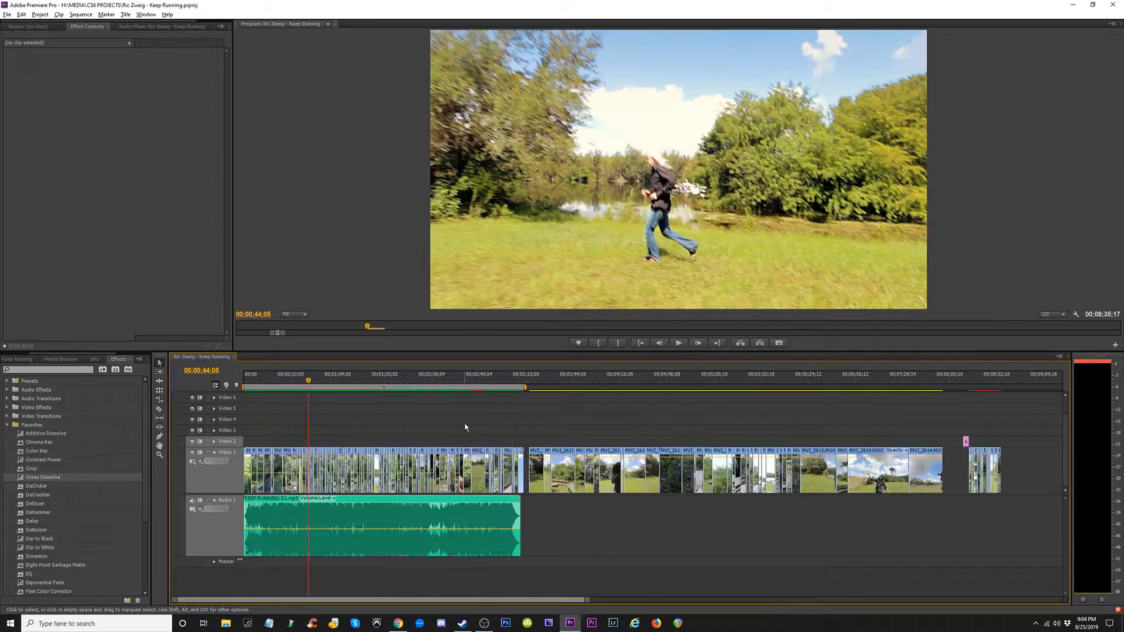
pyautogui.press('=')
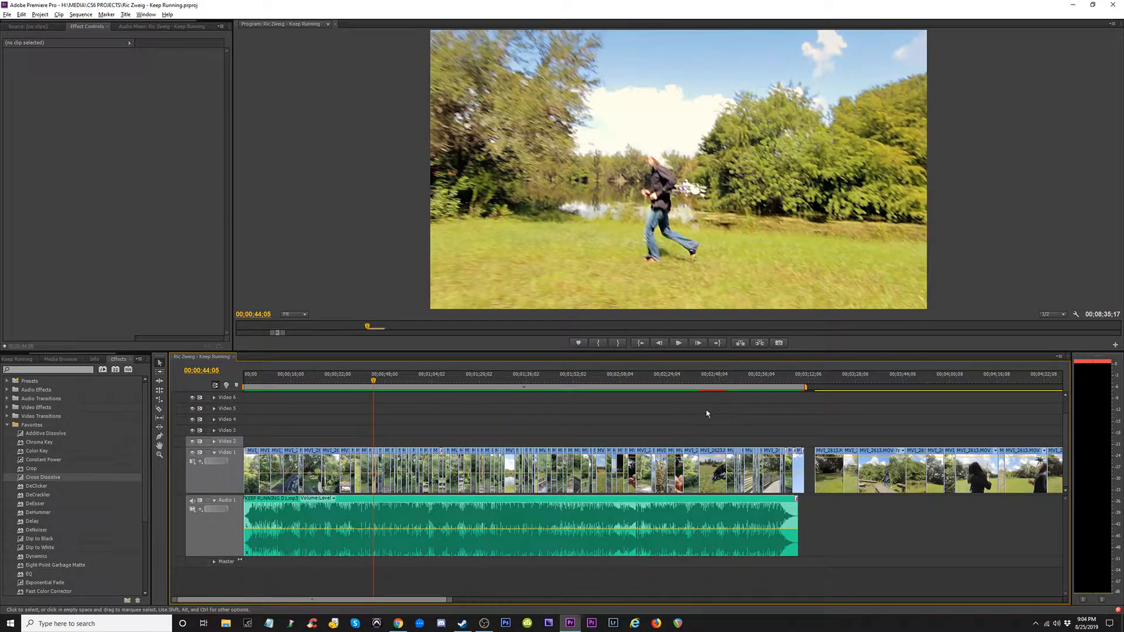
pyautogui.press('-')
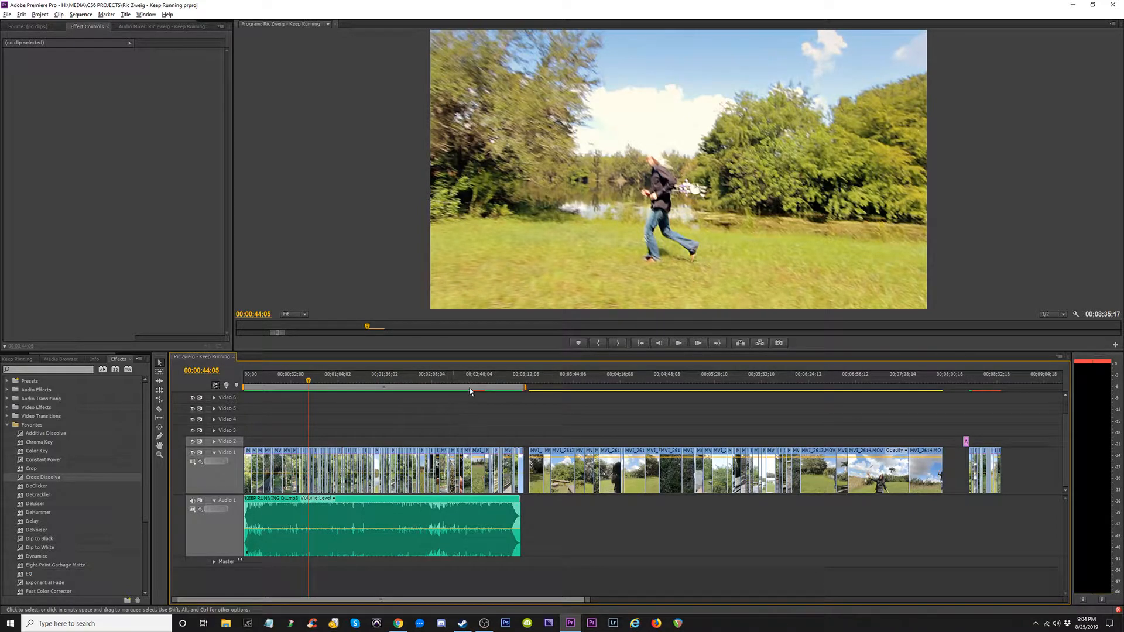
pyautogui.press('Return')
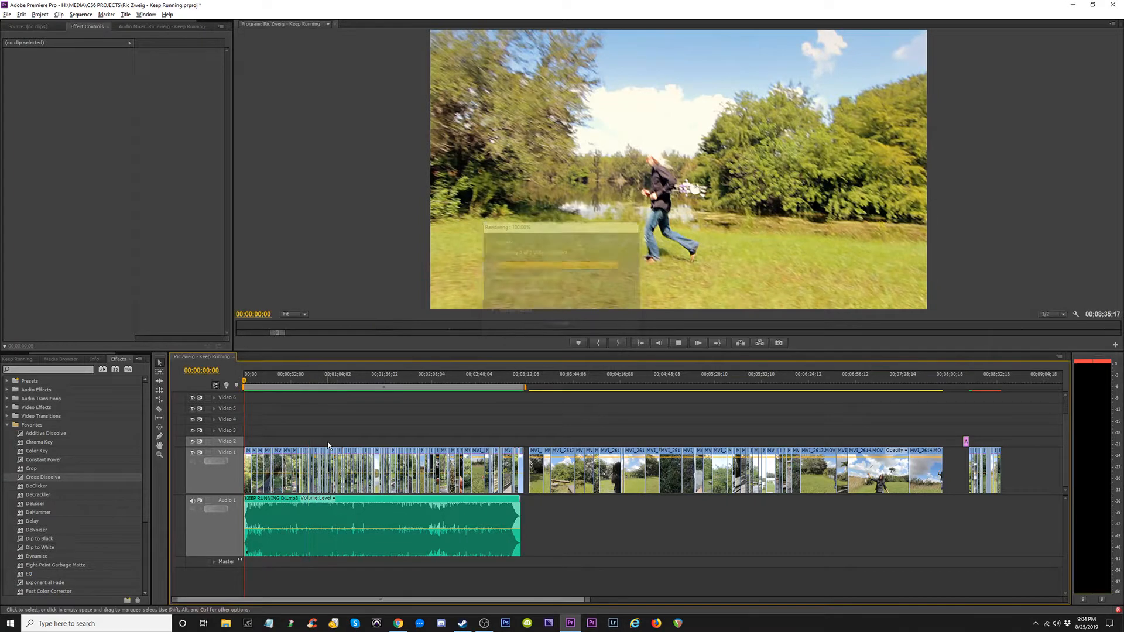
# - Compare shots in the rendered edit with the raw clips, finishing near the edit's closing shots at 00;02;58;29
pyautogui.click(299, 381)
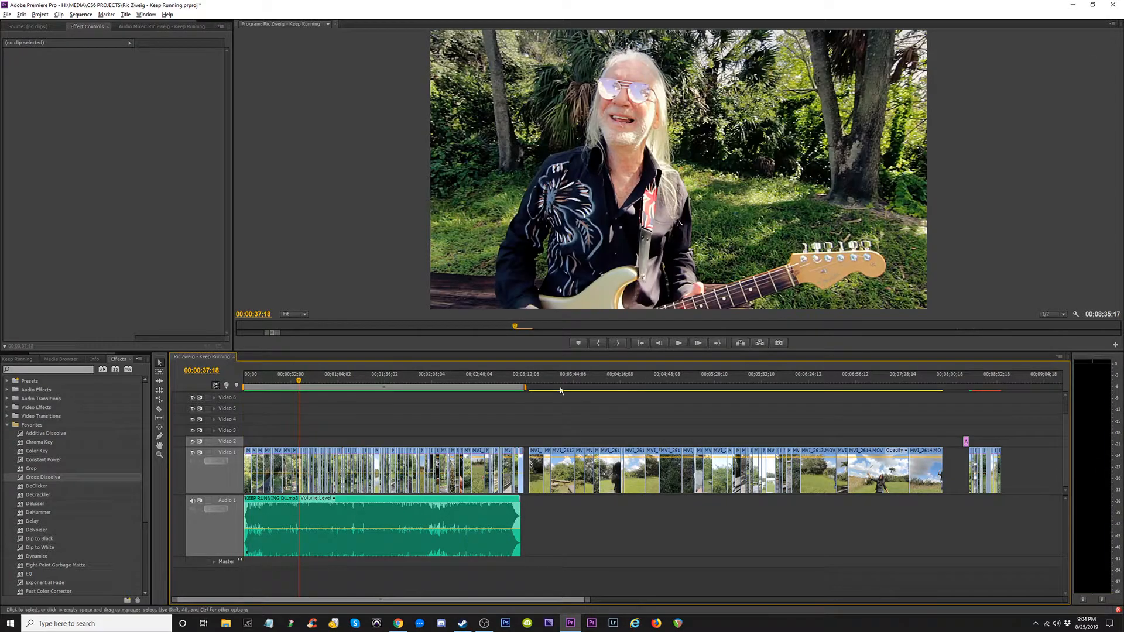
pyautogui.click(532, 382)
pyautogui.moveTo(532, 383); pyautogui.dragTo(906, 387)
pyautogui.moveTo(628, 387); pyautogui.dragTo(294, 381)
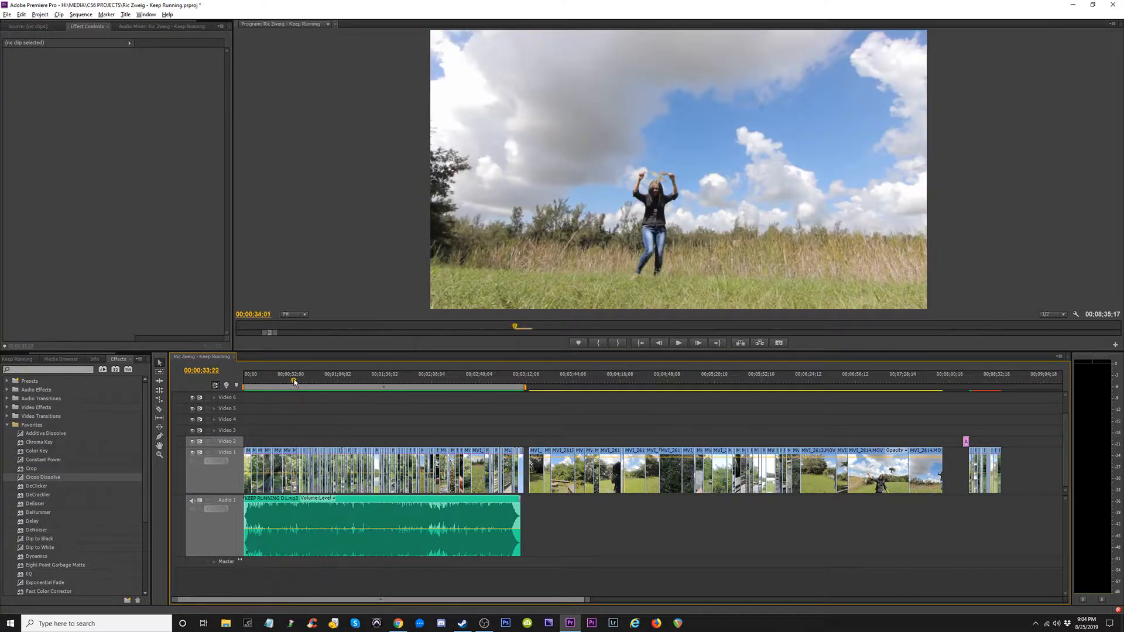
pyautogui.click(499, 381)
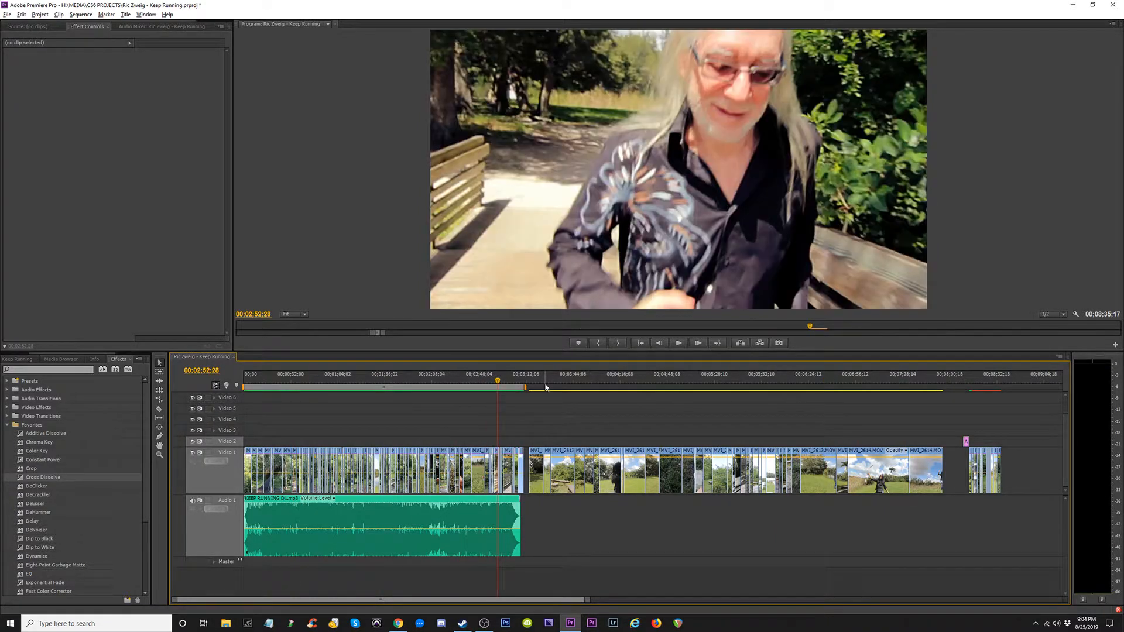
pyautogui.moveTo(499, 380); pyautogui.dragTo(506, 381)
pyautogui.press('space')
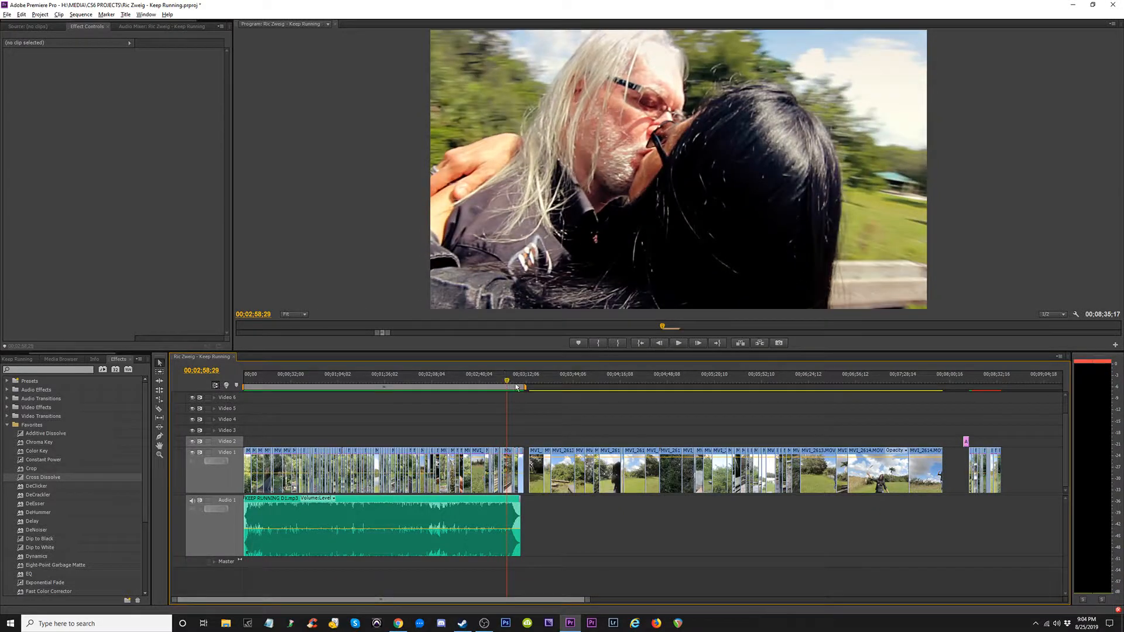
# - Save the project with the playhead in the gap after the raw clips at 00;08;01;28, and switch to OBS
pyautogui.click(951, 385)
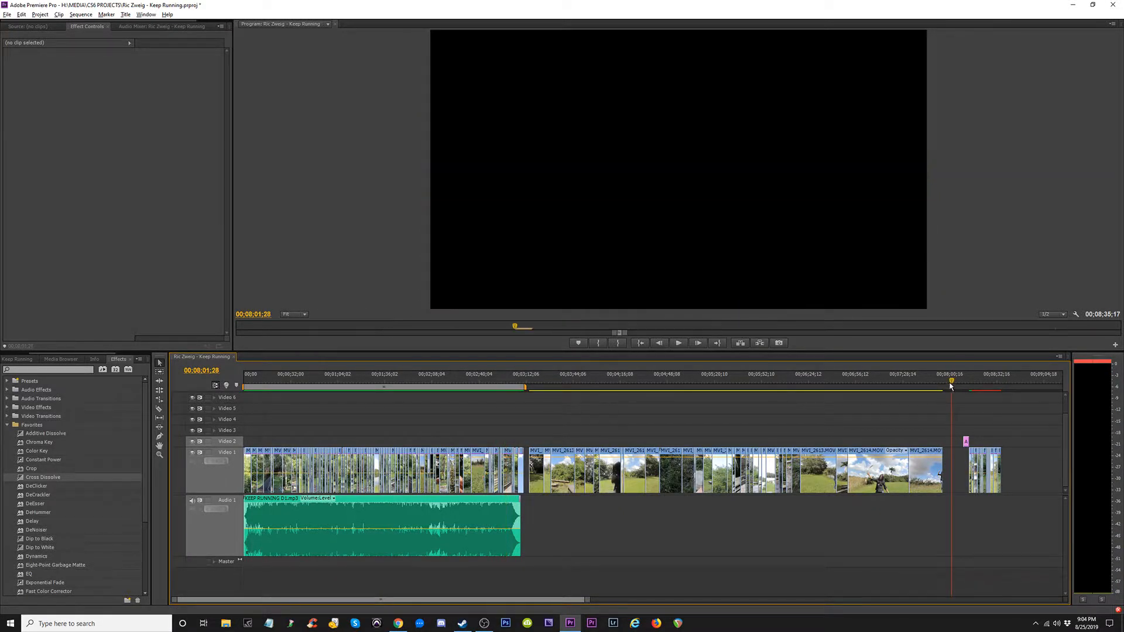
pyautogui.hotkey('ctrl', 's')
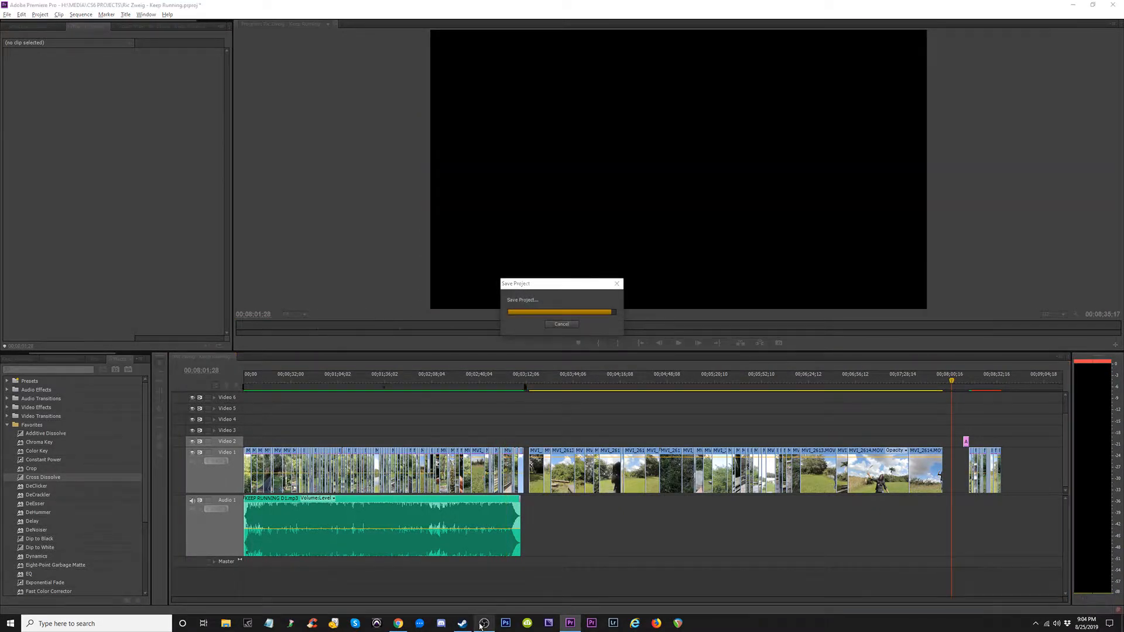
pyautogui.click(481, 624)
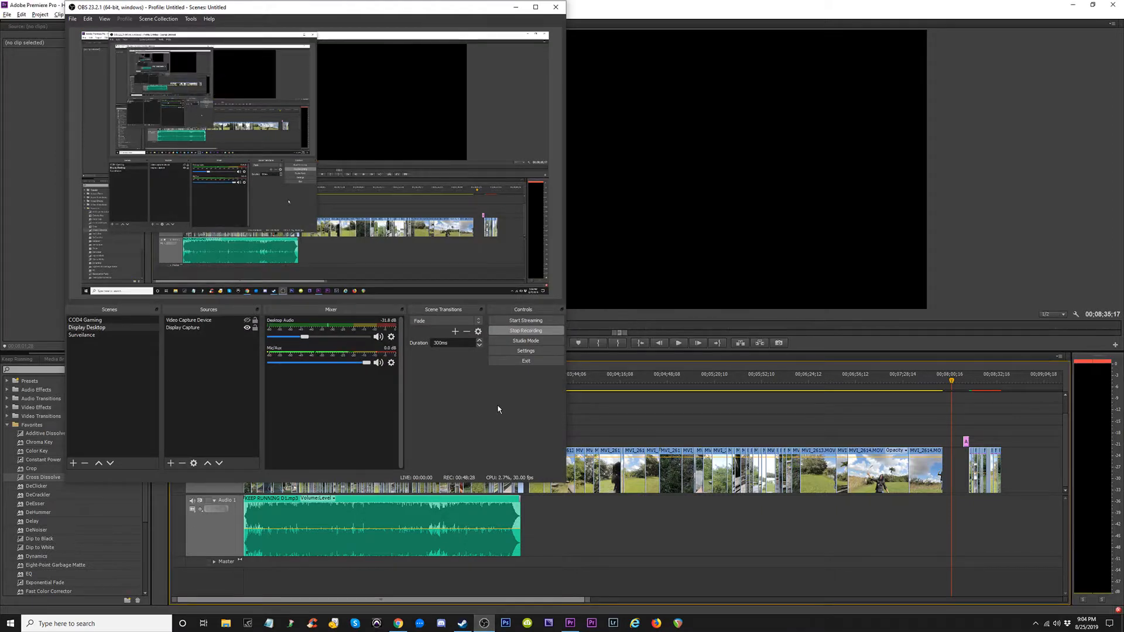